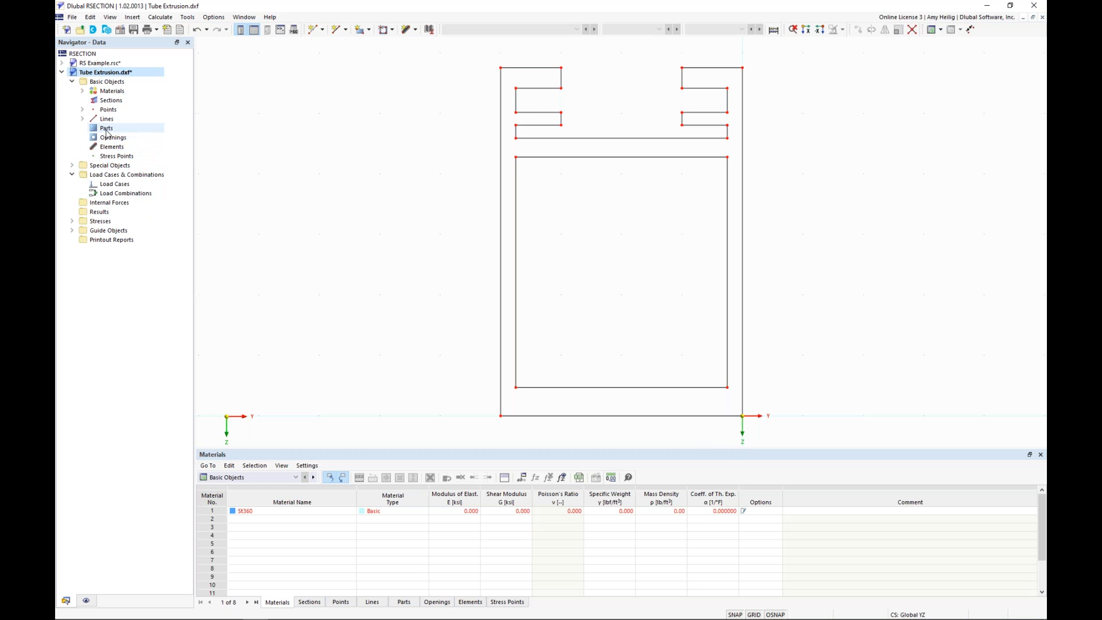
# Start a new part defined by boundary lines and filter the library for its material to Aluminum, standard ADM 2020.
pyautogui.rightClick(107, 129)
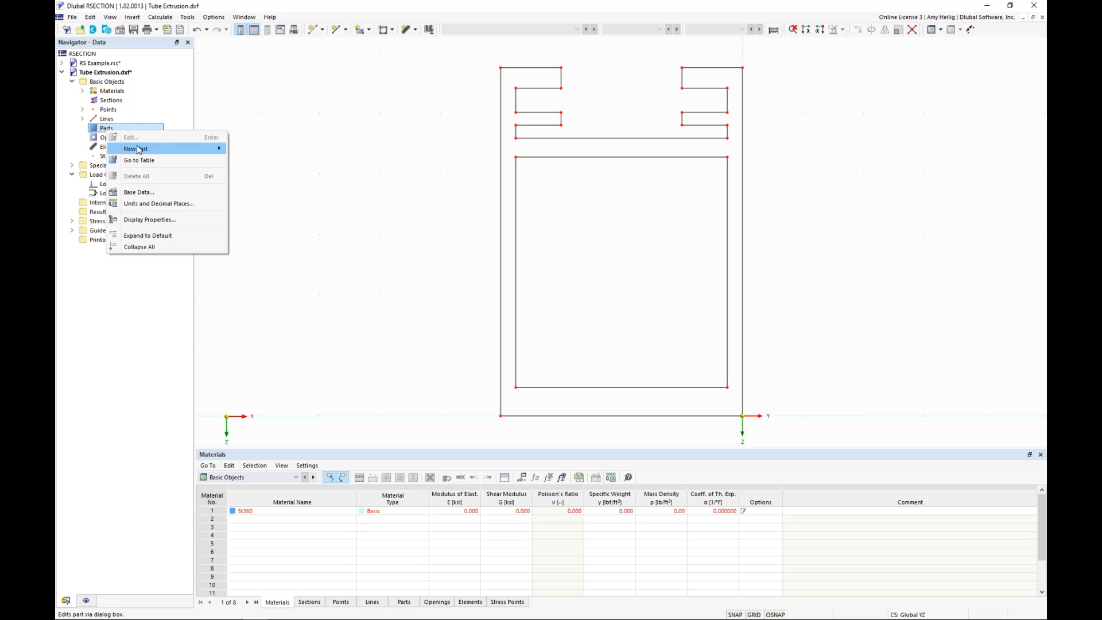
pyautogui.moveTo(140, 149)
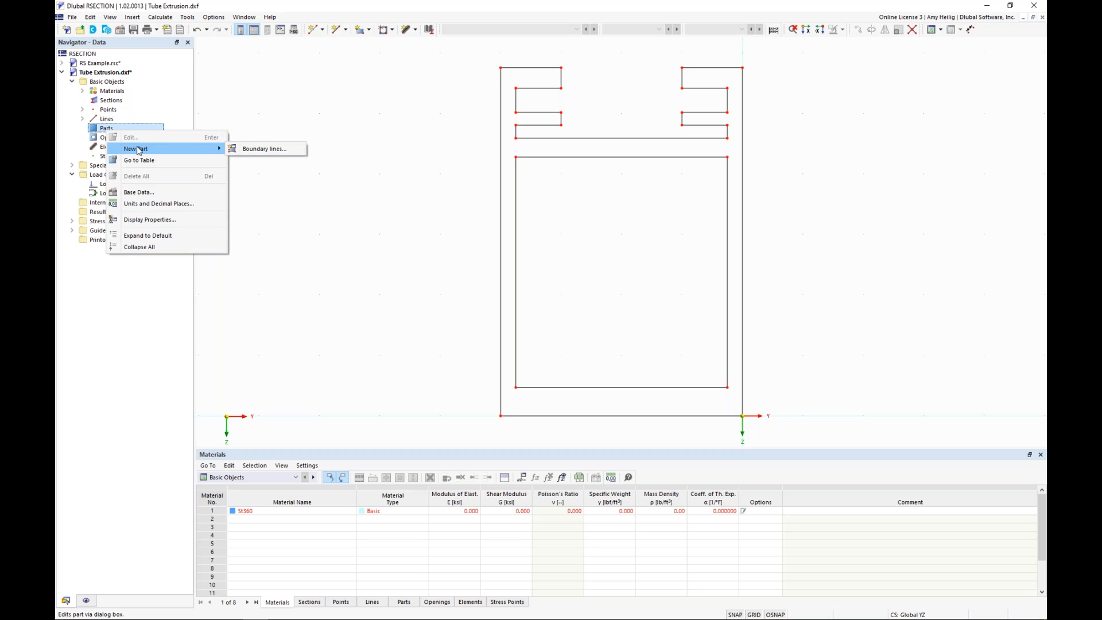
pyautogui.click(245, 150)
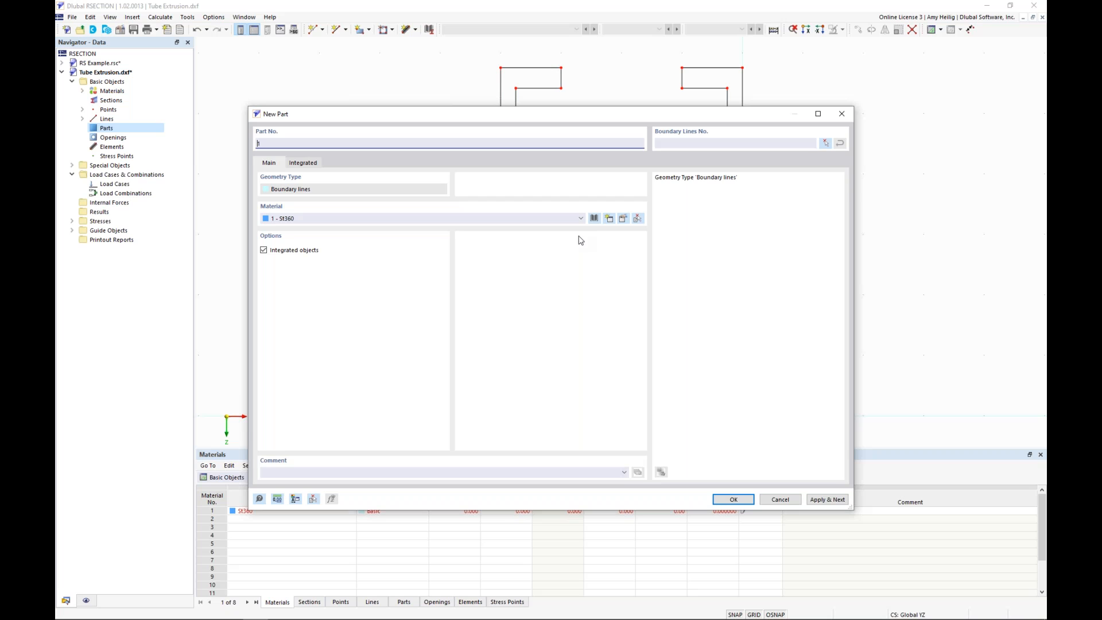
pyautogui.click(624, 219)
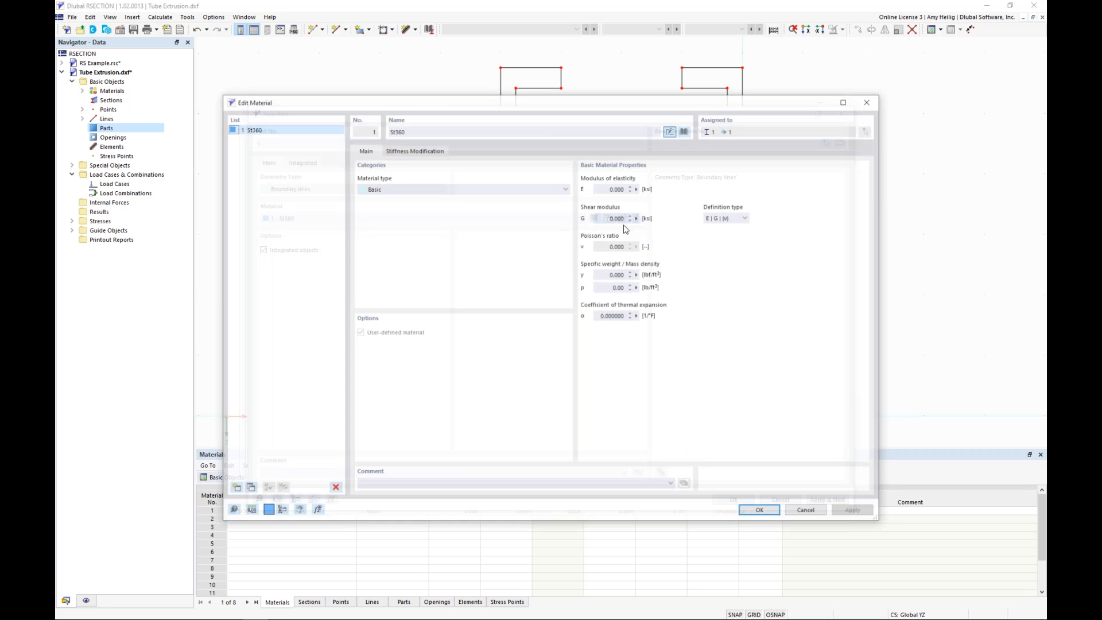
pyautogui.click(685, 130)
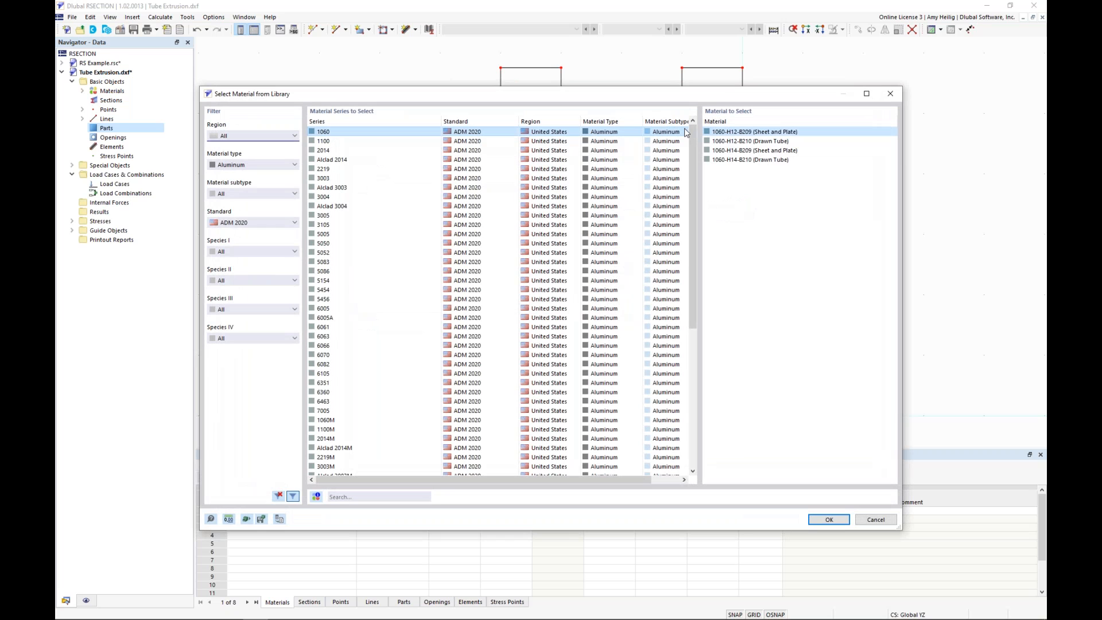
pyautogui.click(238, 165)
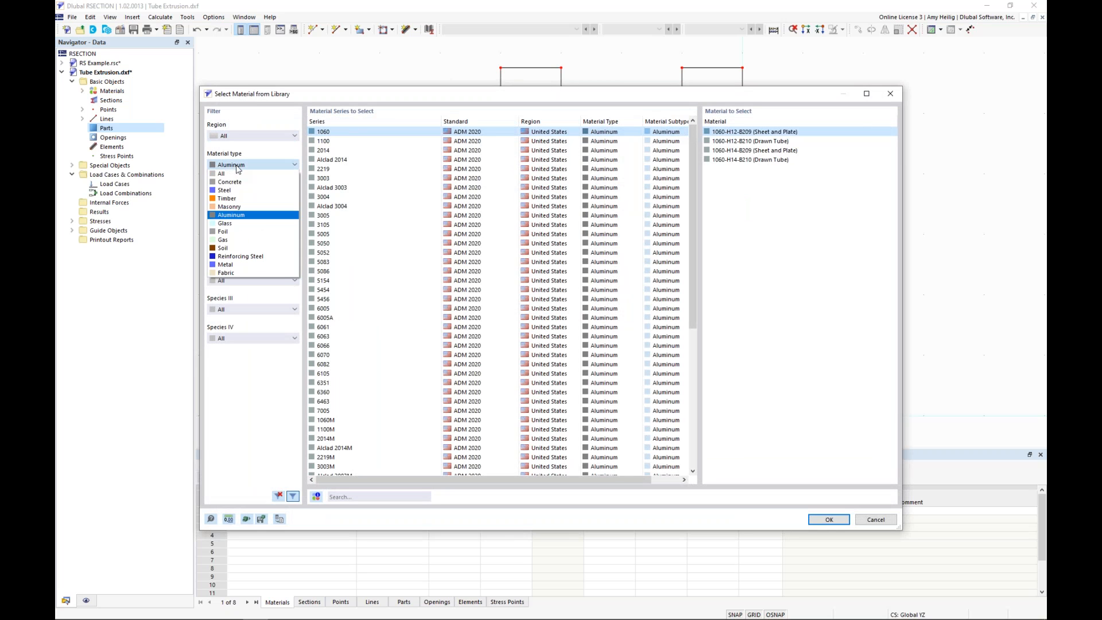
pyautogui.click(233, 218)
pyautogui.click(239, 223)
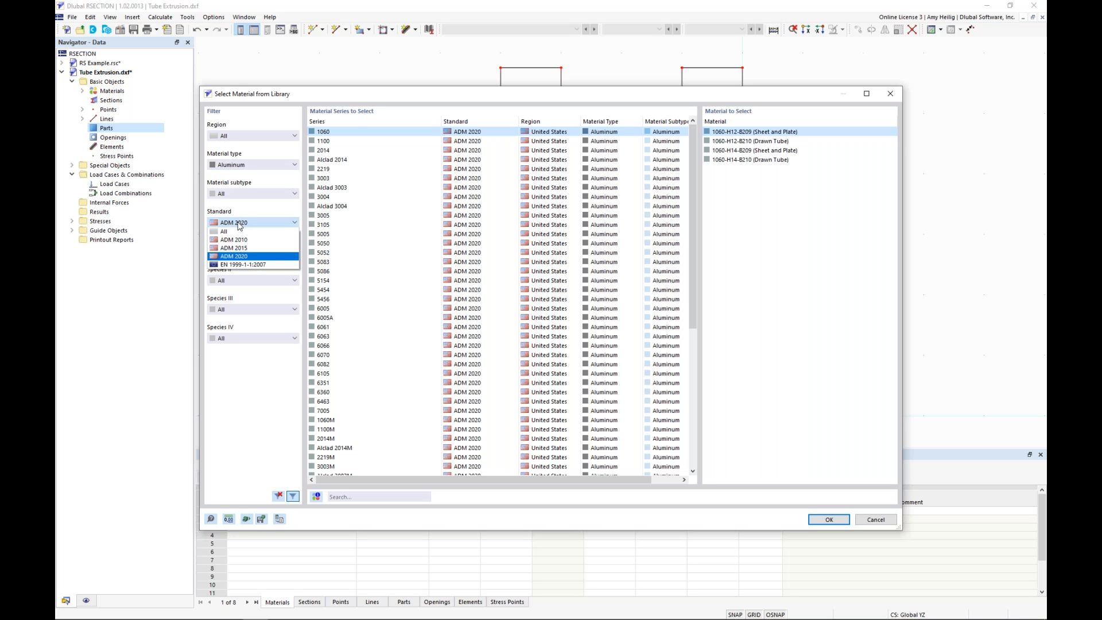
pyautogui.click(241, 257)
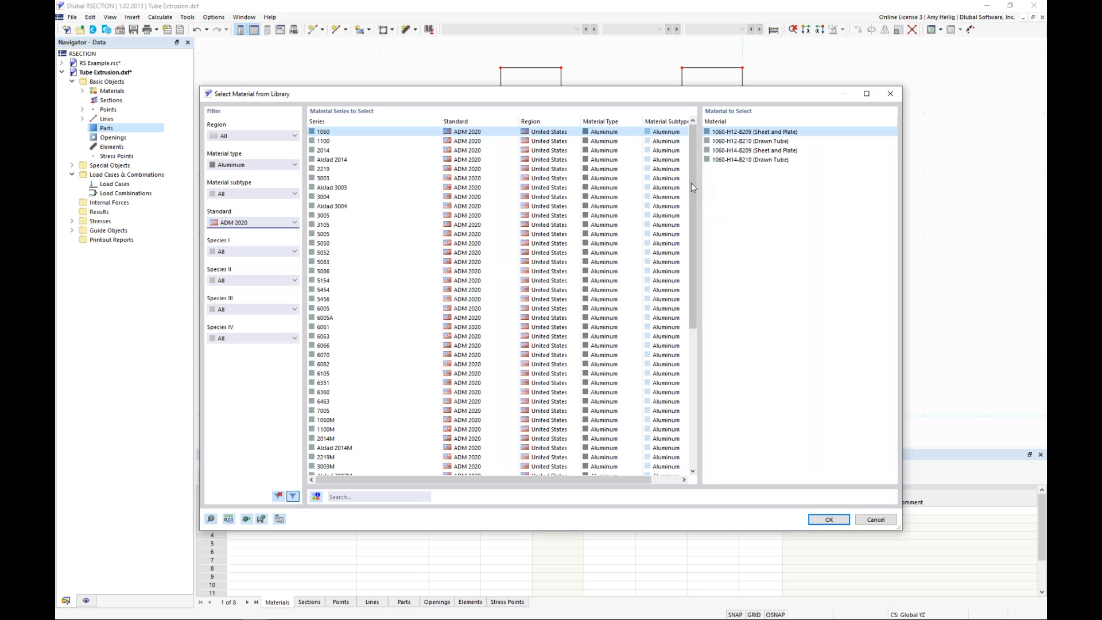
# Replace the part's material with 6061-T6, T6510, T6511-B221 (Extrusion) from the 6061 series.
pyautogui.scroll(-10, 691, 186)
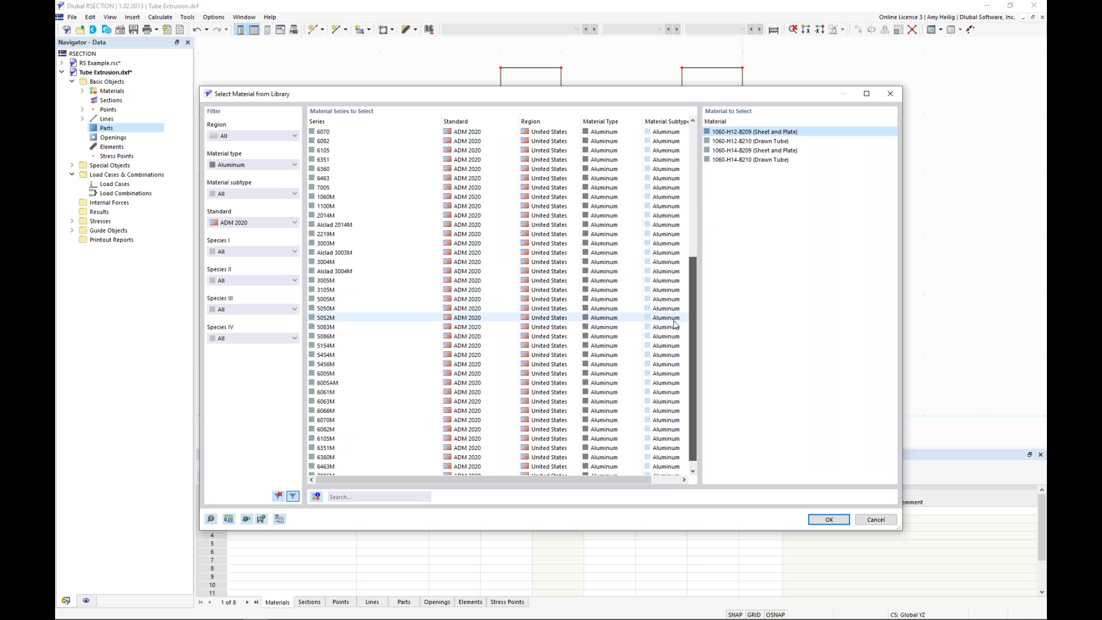
pyautogui.scroll(8, 683, 172)
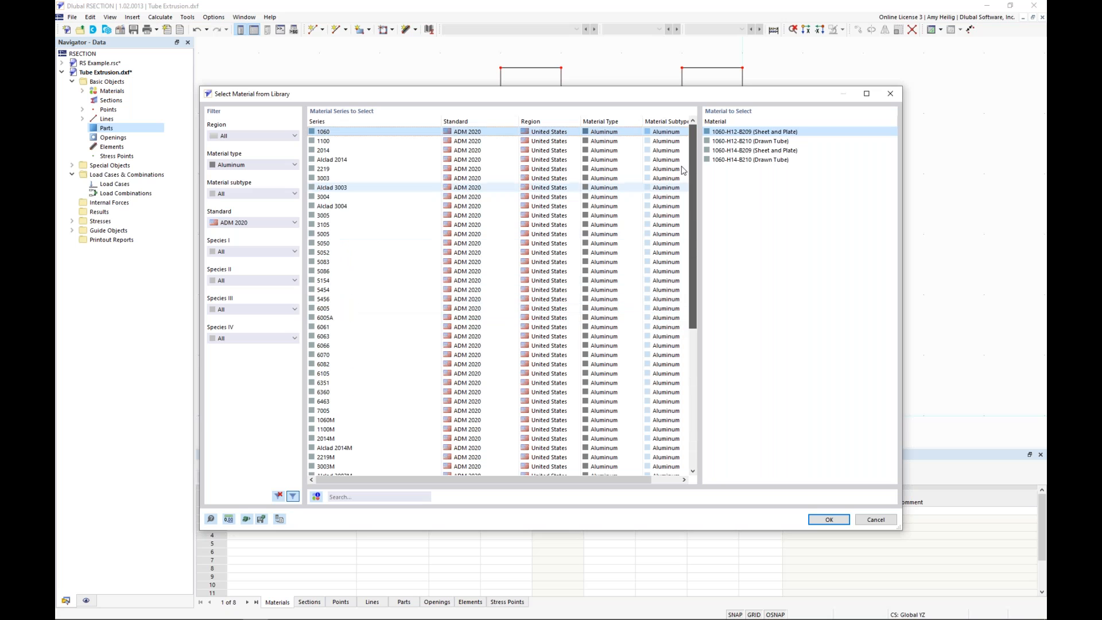
pyautogui.click(353, 326)
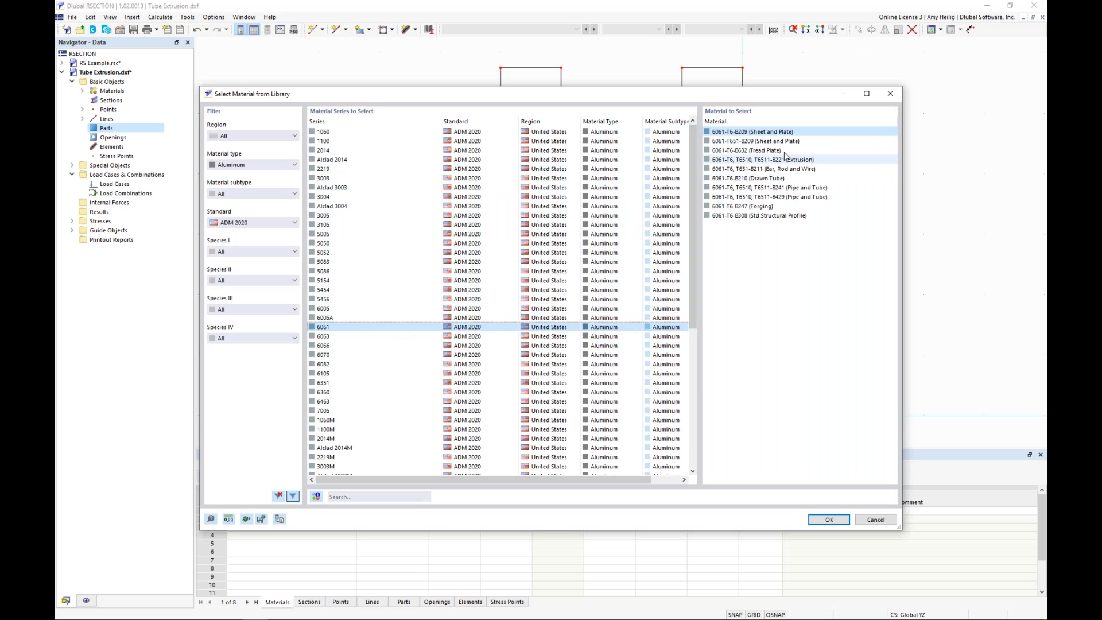
pyautogui.click(763, 160)
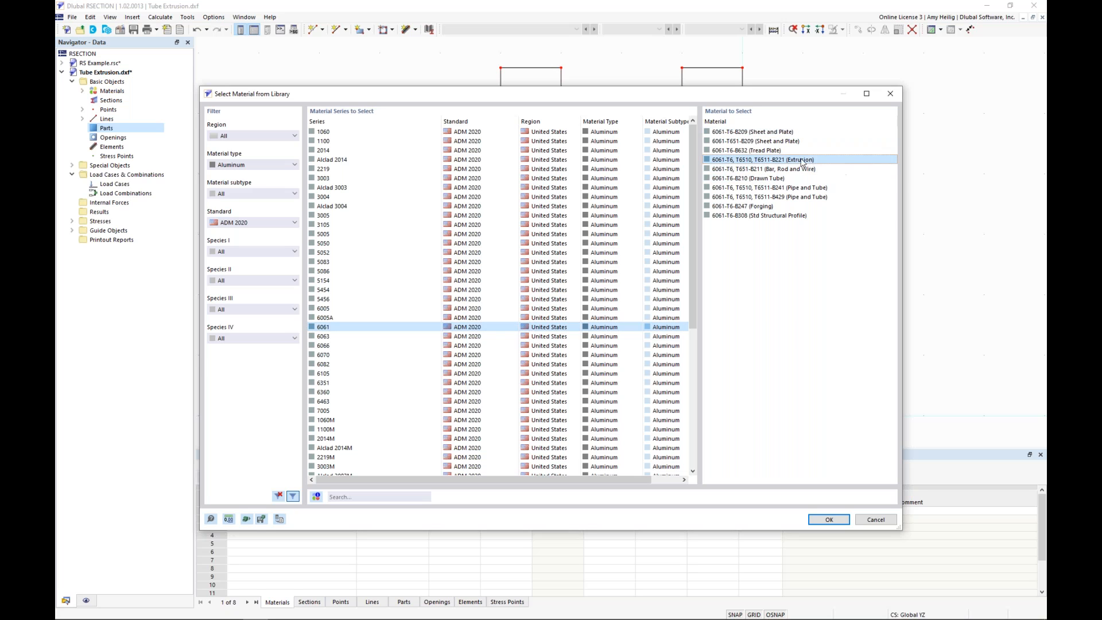
pyautogui.click(822, 517)
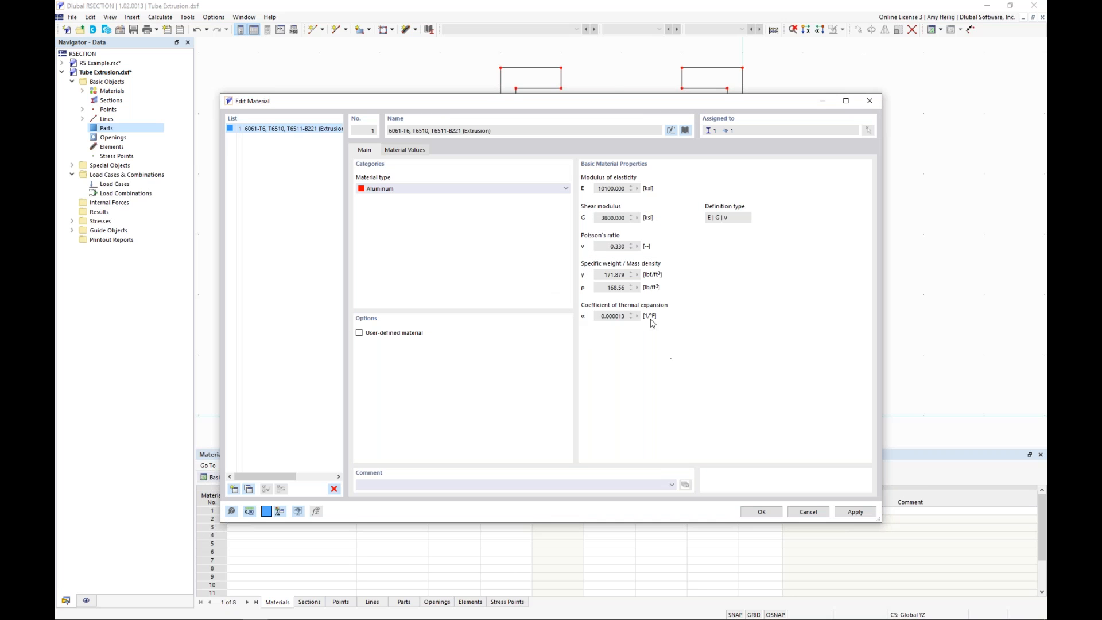
pyautogui.click(762, 512)
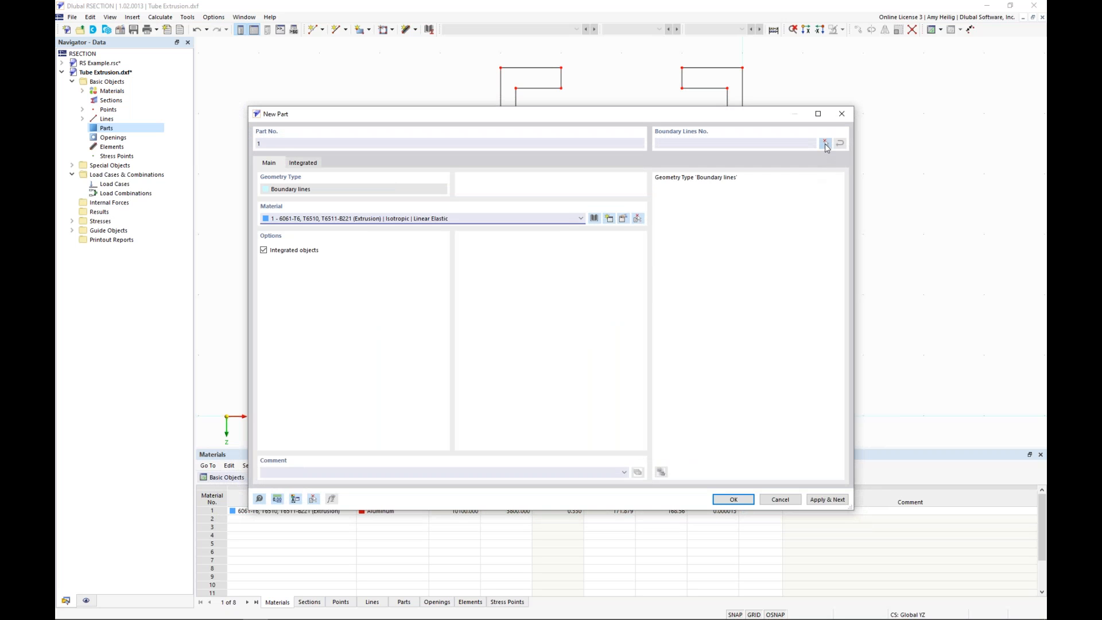
# Assign the outer contour as the part's boundary lines, leaving out the inner rectangle, and create the part.
pyautogui.click(825, 143)
pyautogui.moveTo(513, 97); pyautogui.dragTo(790, 438)
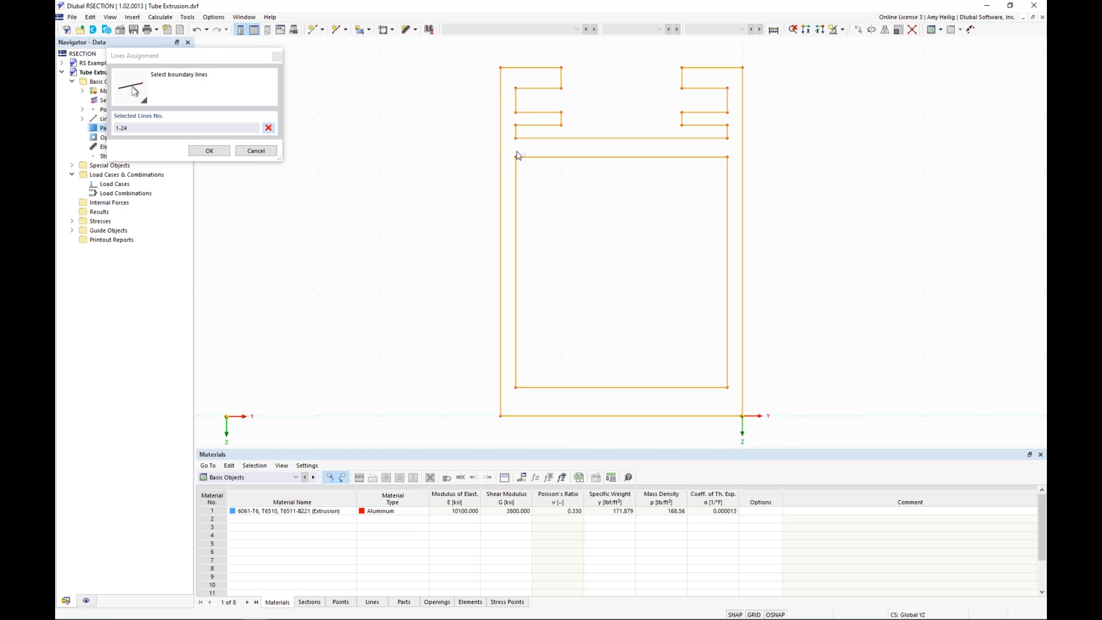
pyautogui.moveTo(509, 149); pyautogui.dragTo(737, 398)
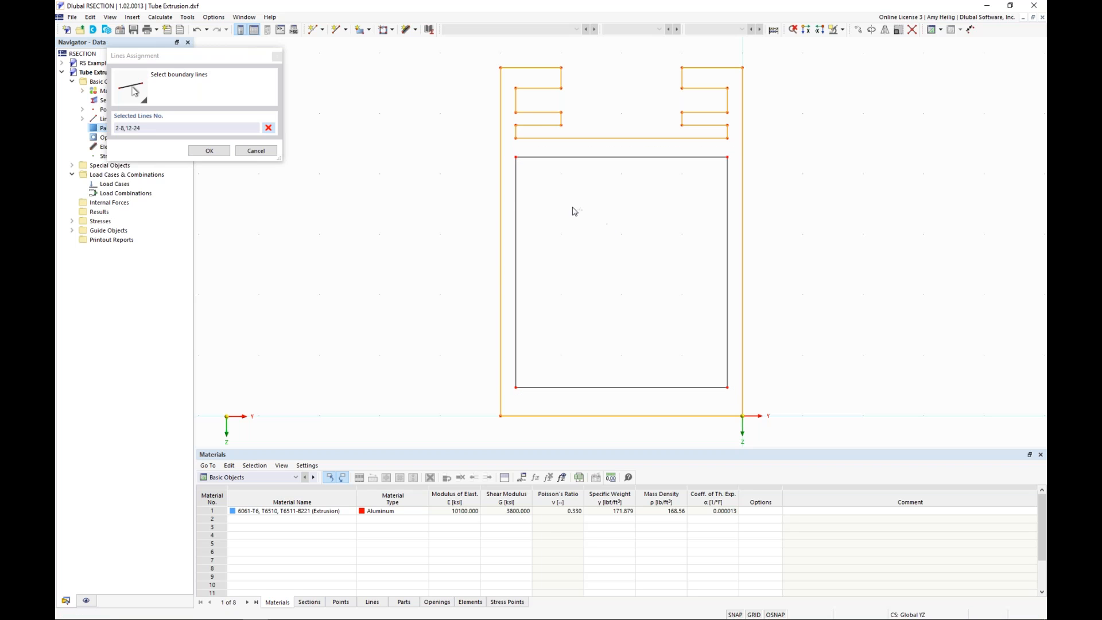
pyautogui.click(221, 151)
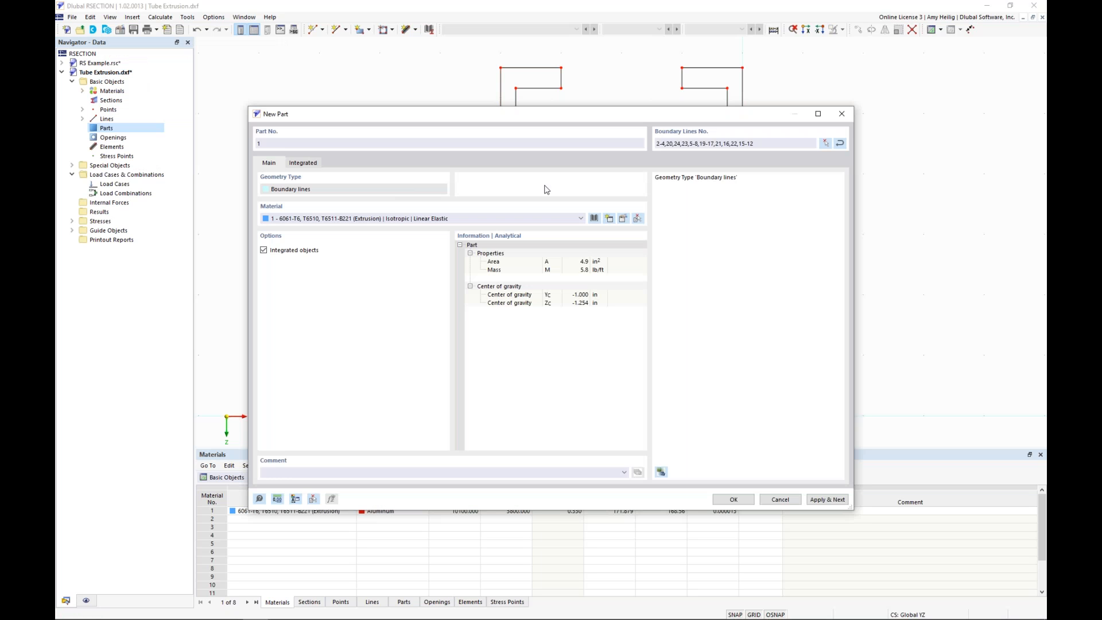
pyautogui.click(734, 499)
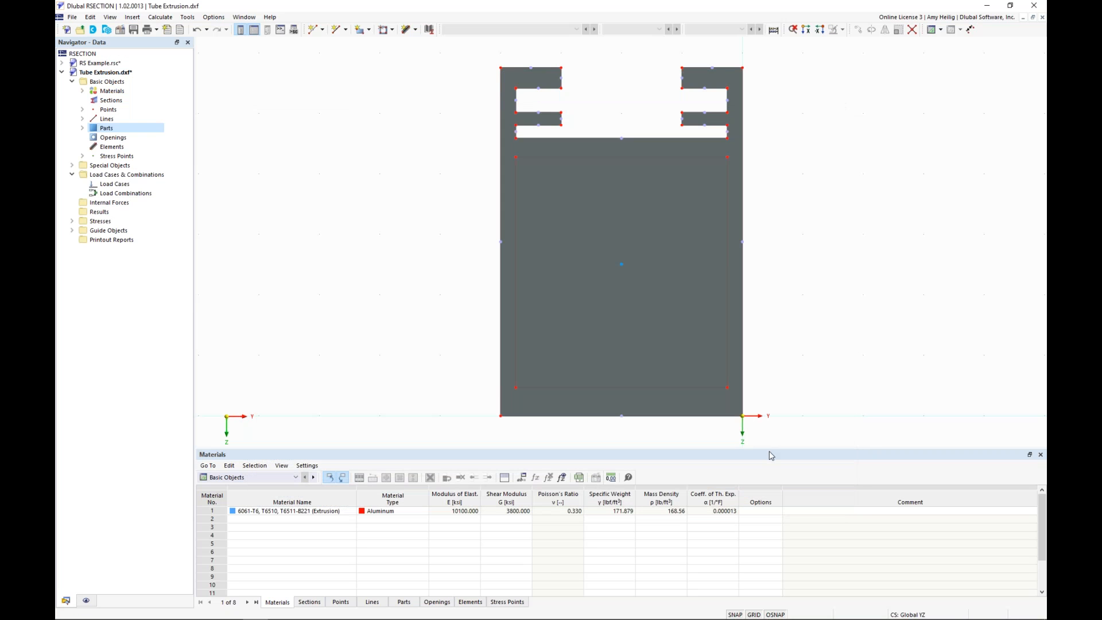
# Create an opening in the part using the four lines of the inner rectangle as its boundary.
pyautogui.moveTo(772, 454); pyautogui.dragTo(764, 495)
pyautogui.moveTo(794, 361); pyautogui.dragTo(747, 368, button='middle')
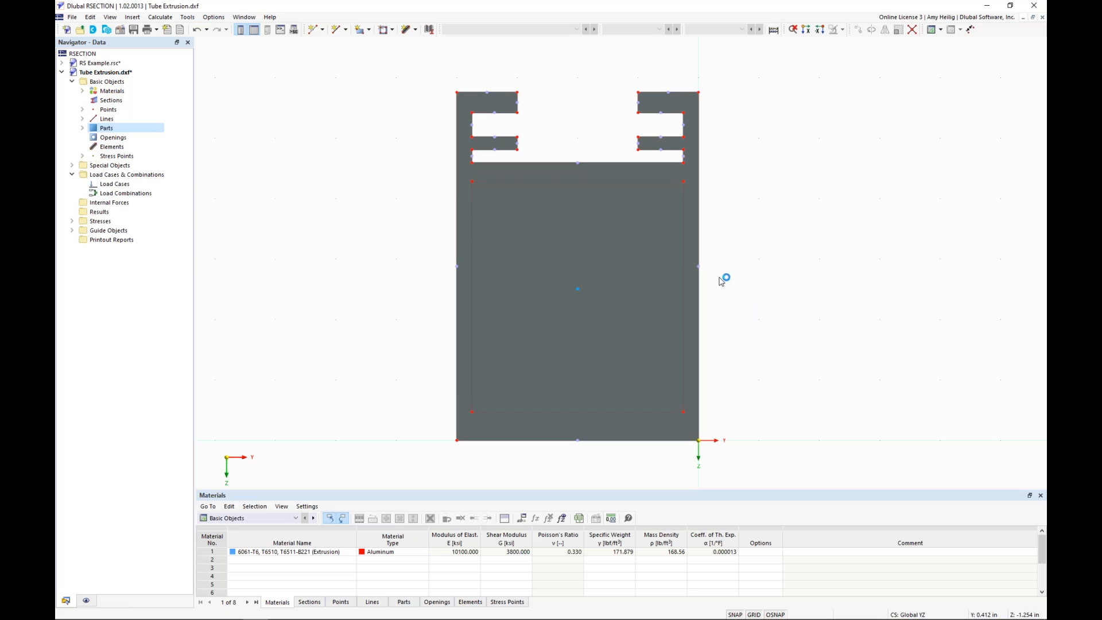
pyautogui.rightClick(126, 139)
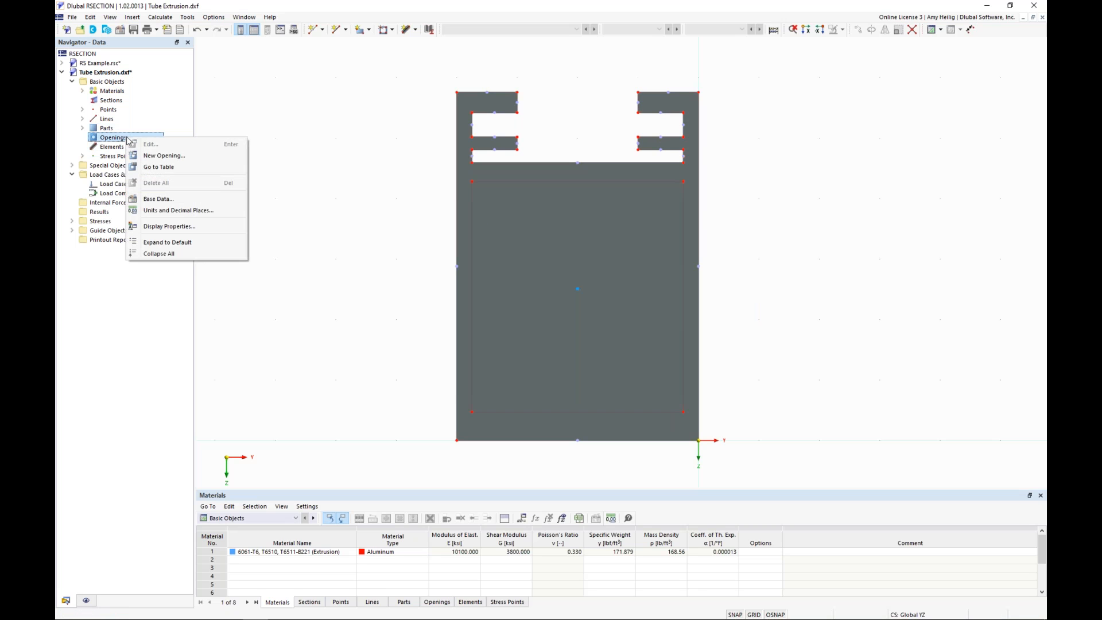
pyautogui.click(150, 156)
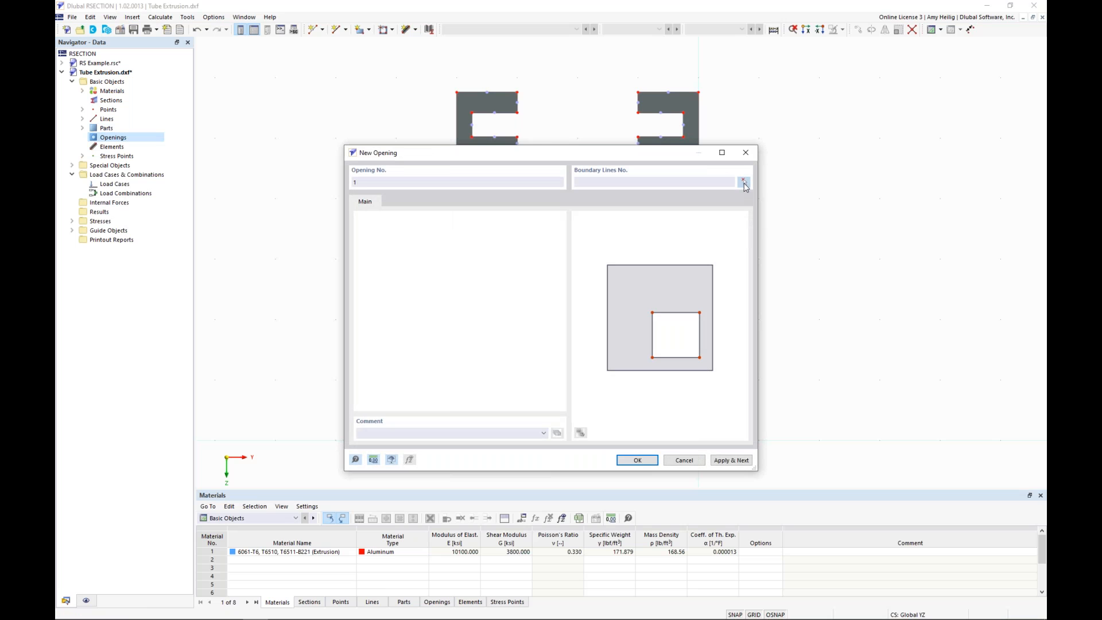
pyautogui.click(743, 183)
pyautogui.moveTo(465, 168); pyautogui.dragTo(696, 429)
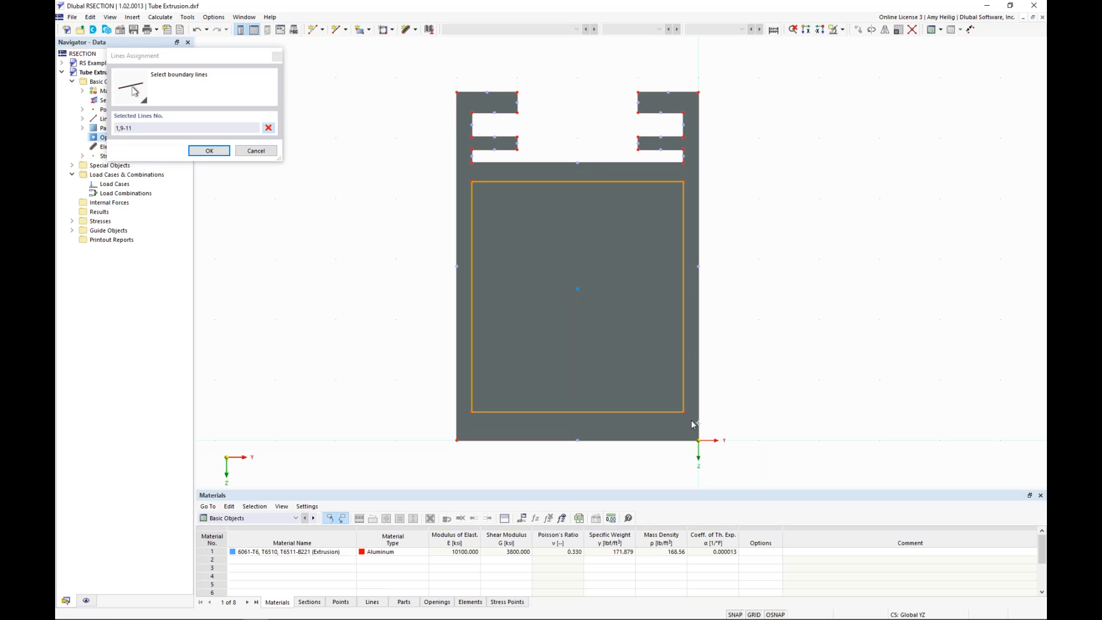
pyautogui.click(223, 151)
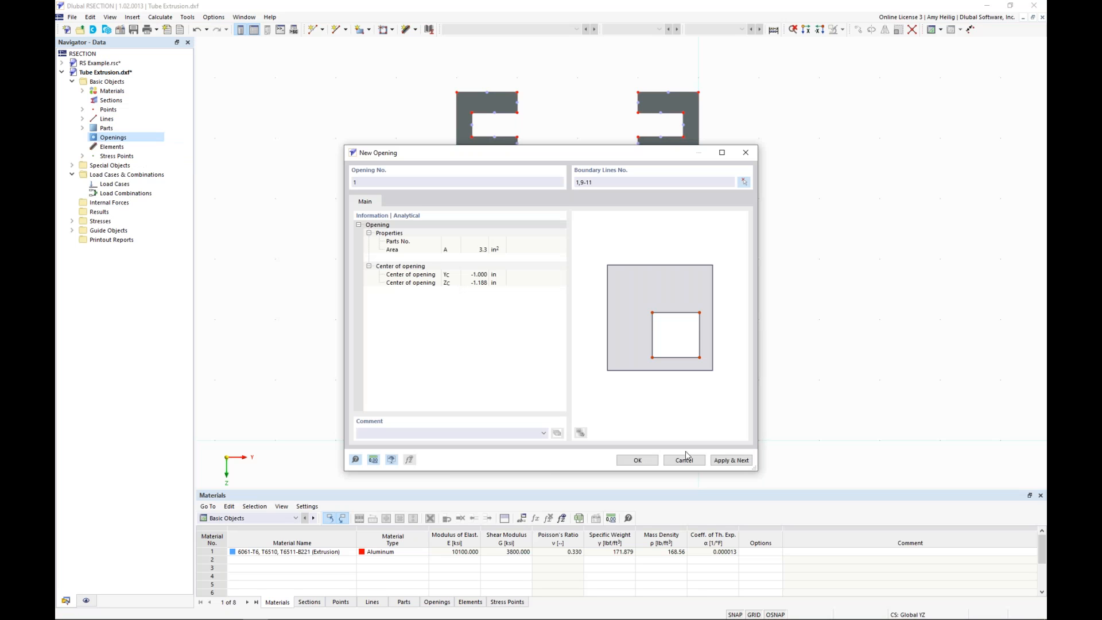
pyautogui.click(650, 462)
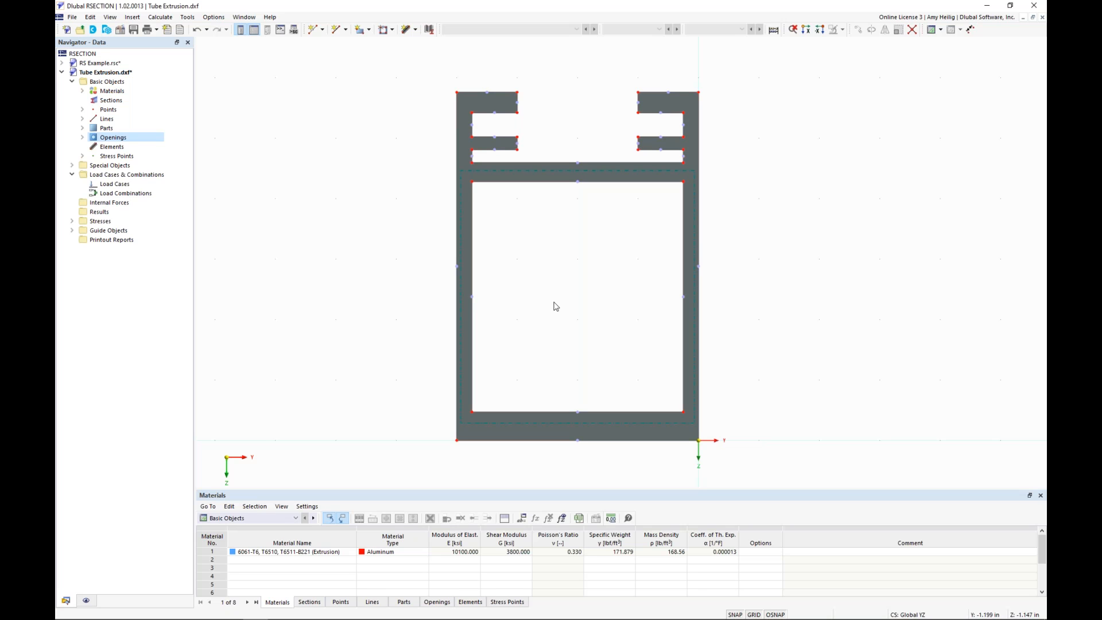
# Calculate the section and examine its bending, shear, torsion and warping properties in the results table.
pyautogui.click(159, 18)
pyautogui.click(166, 30)
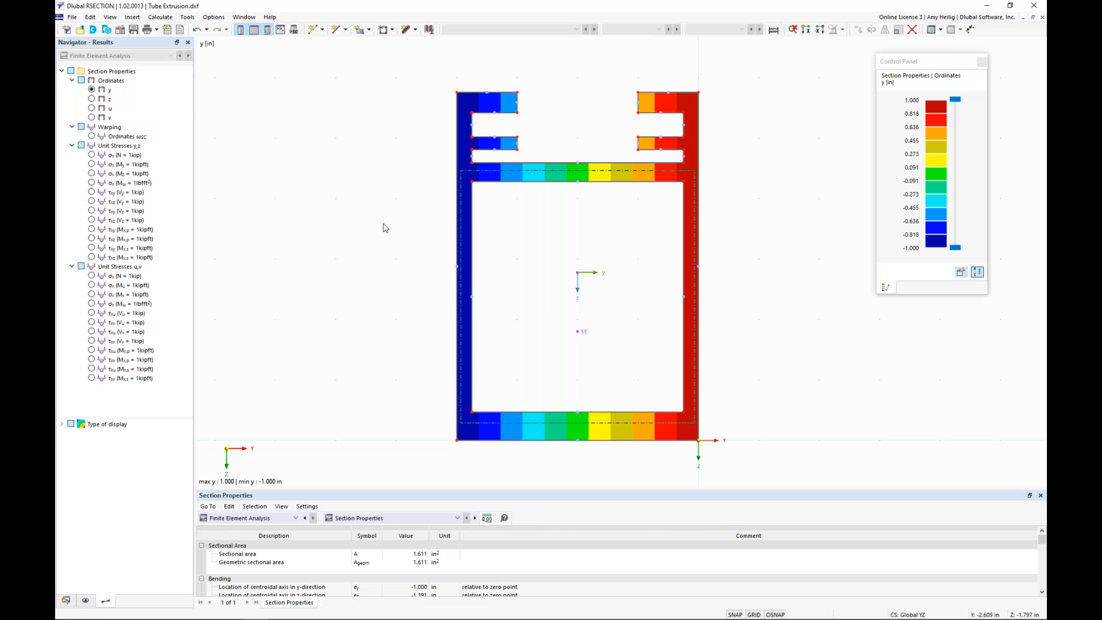
pyautogui.moveTo(475, 489); pyautogui.dragTo(504, 320)
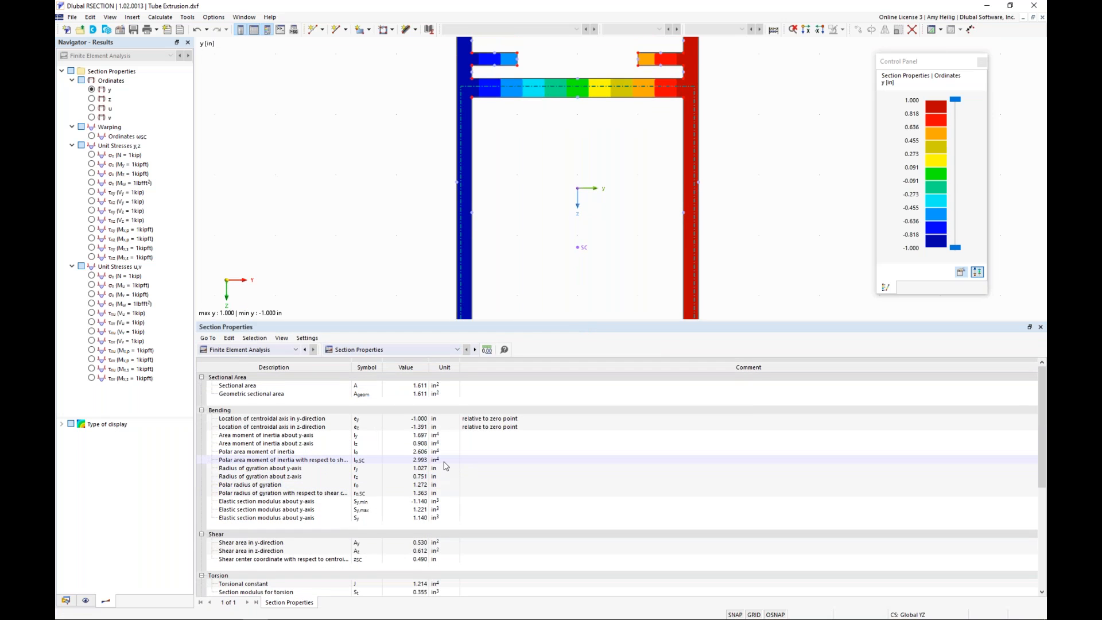
pyautogui.scroll(-4, 446, 466)
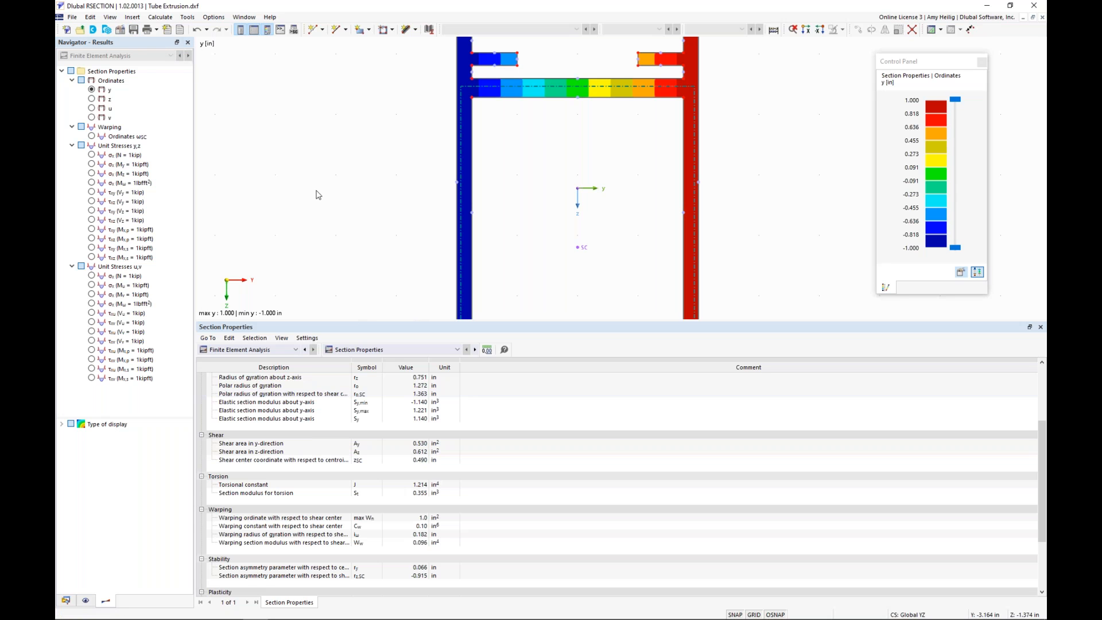
pyautogui.moveTo(368, 326); pyautogui.dragTo(509, 334)
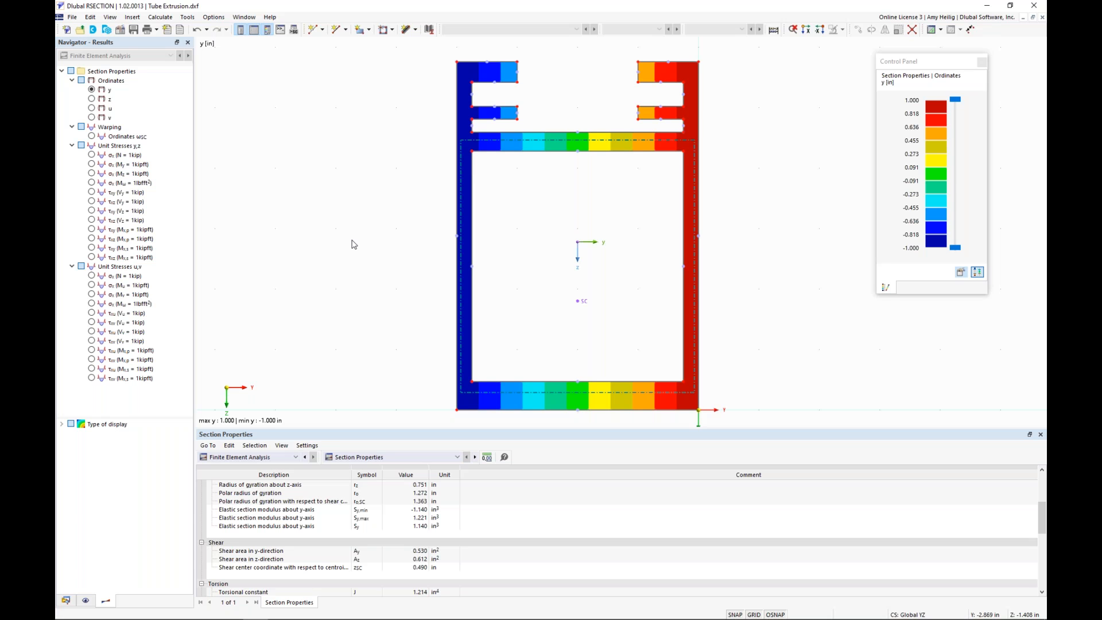
# Change the Tube Extrusion model's analysis method to Thin-Walled Analysis in its base data.
pyautogui.click(65, 601)
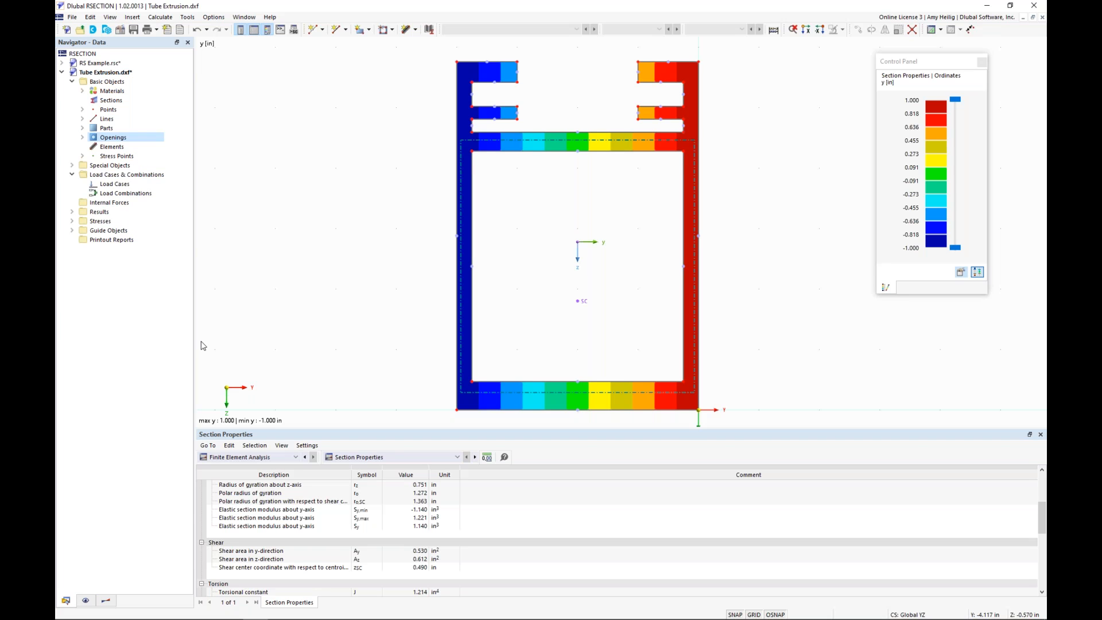
pyautogui.click(118, 73)
pyautogui.rightClick(118, 75)
pyautogui.click(136, 81)
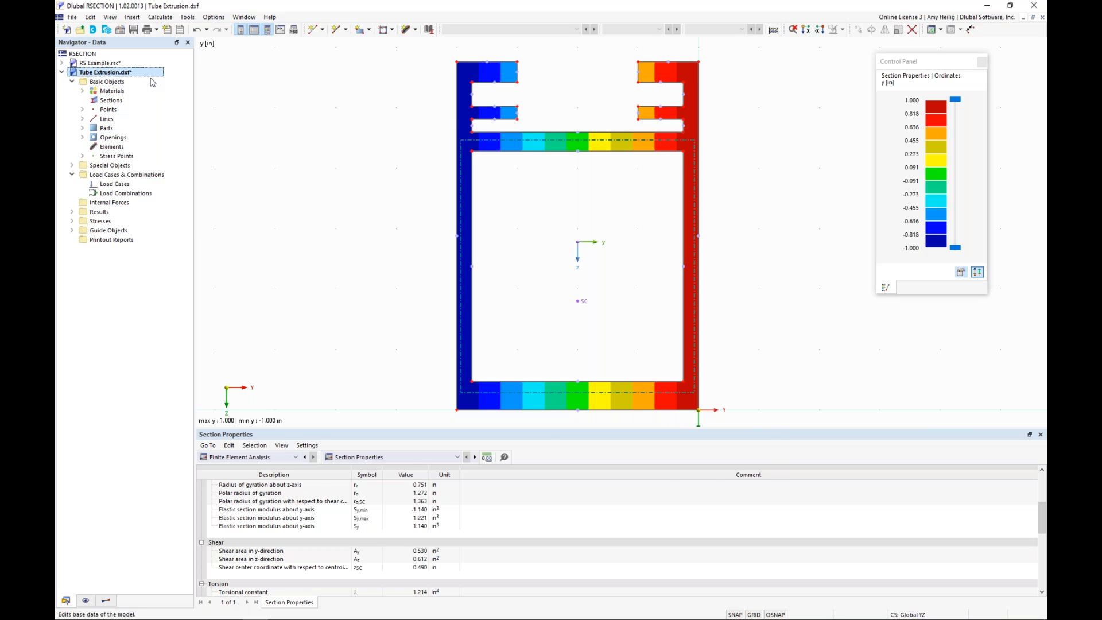
pyautogui.click(376, 282)
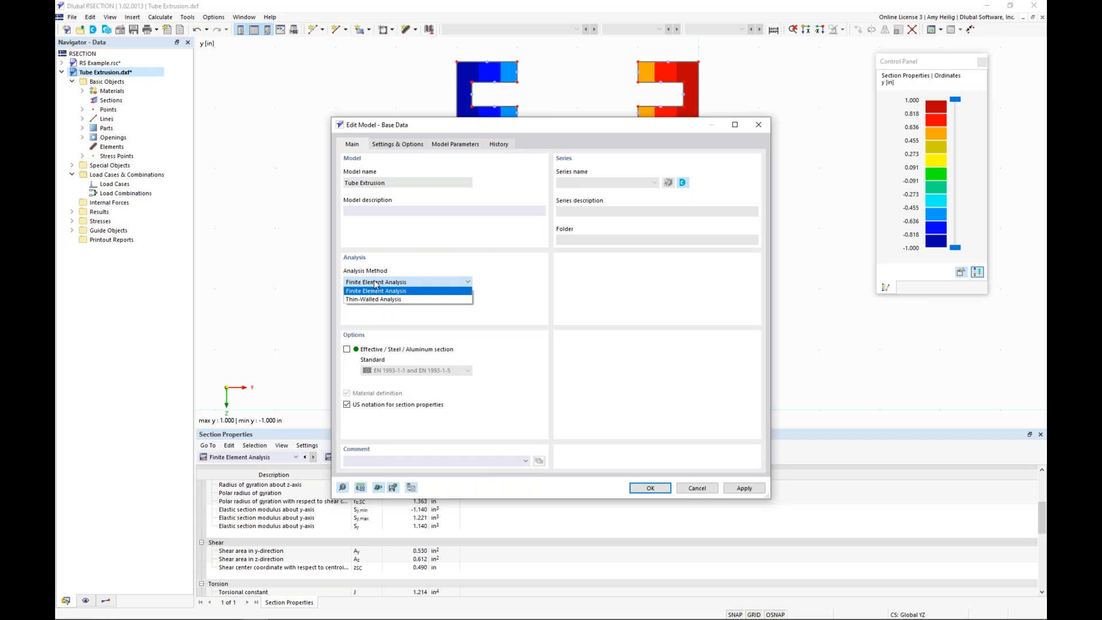
pyautogui.click(378, 299)
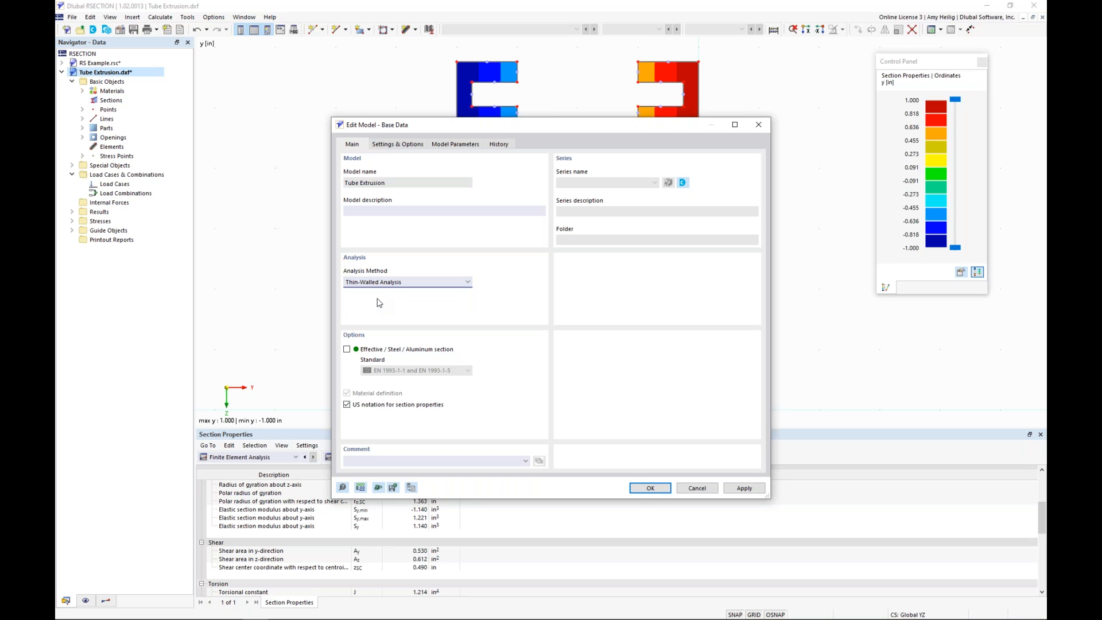
pyautogui.click(646, 488)
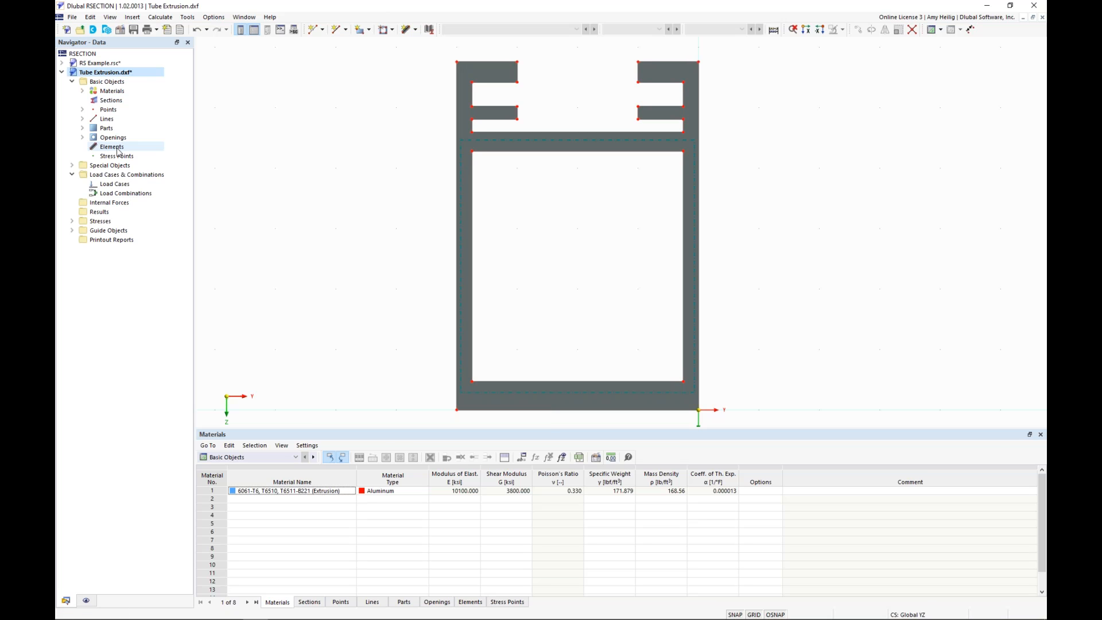
# Hide the parts and openings in the model display so only the section's outlines and points show.
pyautogui.click(86, 600)
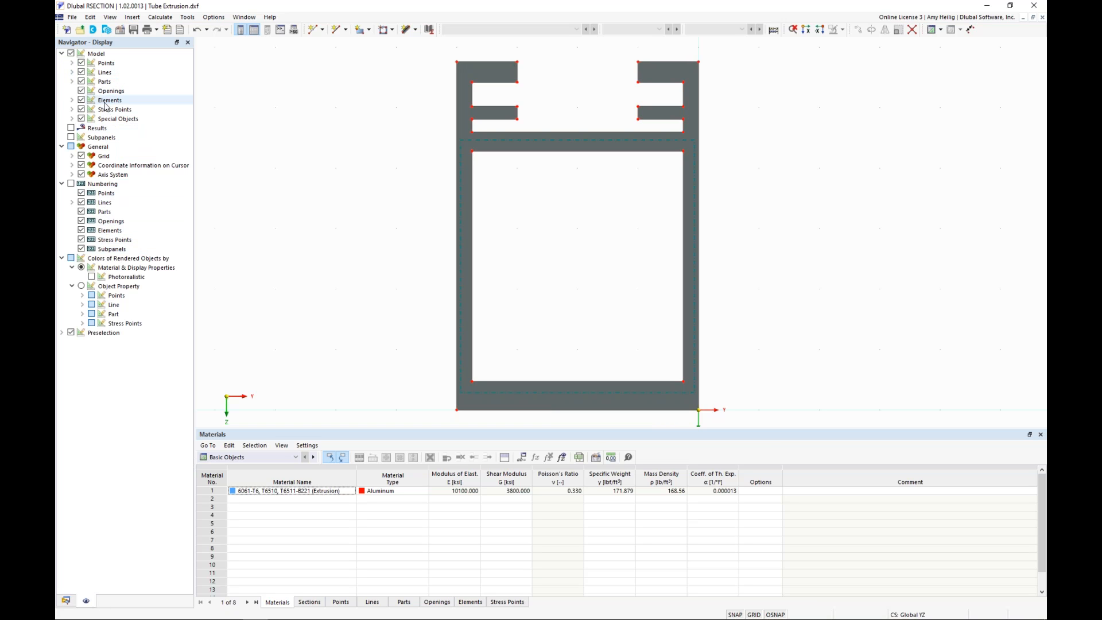
pyautogui.click(81, 81)
pyautogui.click(81, 91)
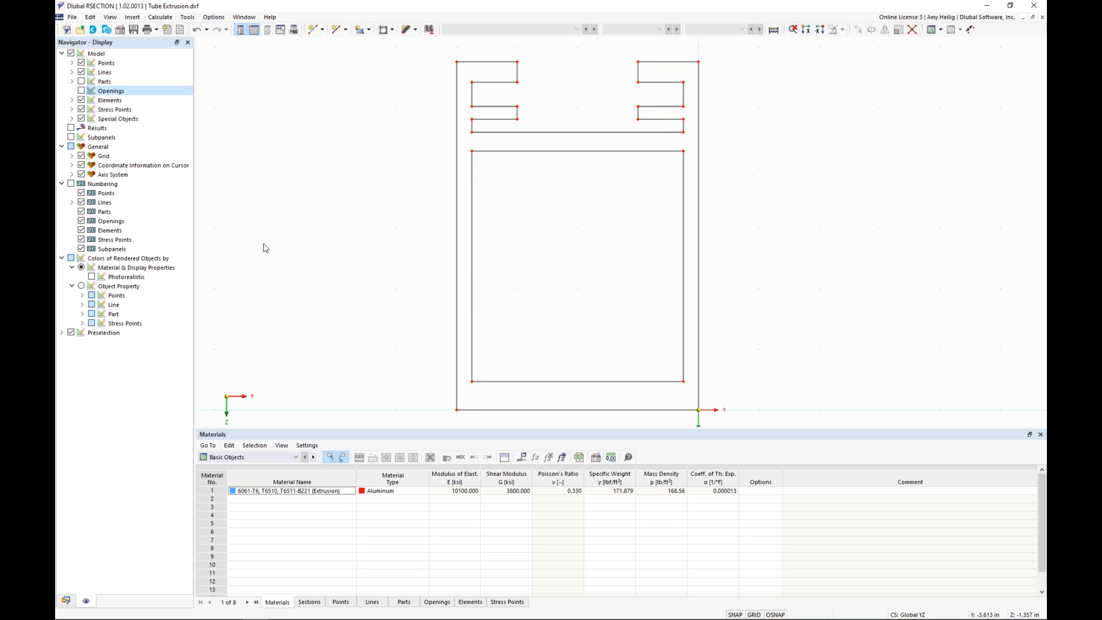
# Add a standard-type point midway between the two end corners of the section's upper-left lip.
pyautogui.click(66, 600)
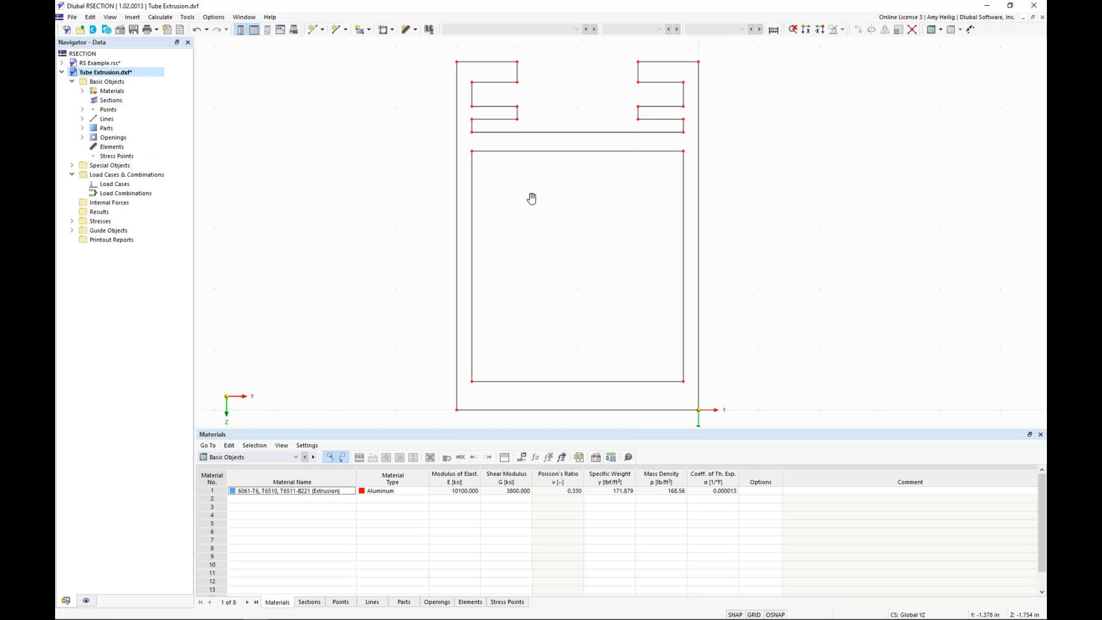
pyautogui.moveTo(529, 197); pyautogui.dragTo(529, 231, button='middle')
pyautogui.moveTo(577, 429); pyautogui.dragTo(574, 482)
pyautogui.scroll(3, 503, 163)
pyautogui.scroll(1, 502, 159)
pyautogui.moveTo(503, 161); pyautogui.dragTo(494, 230, button='middle')
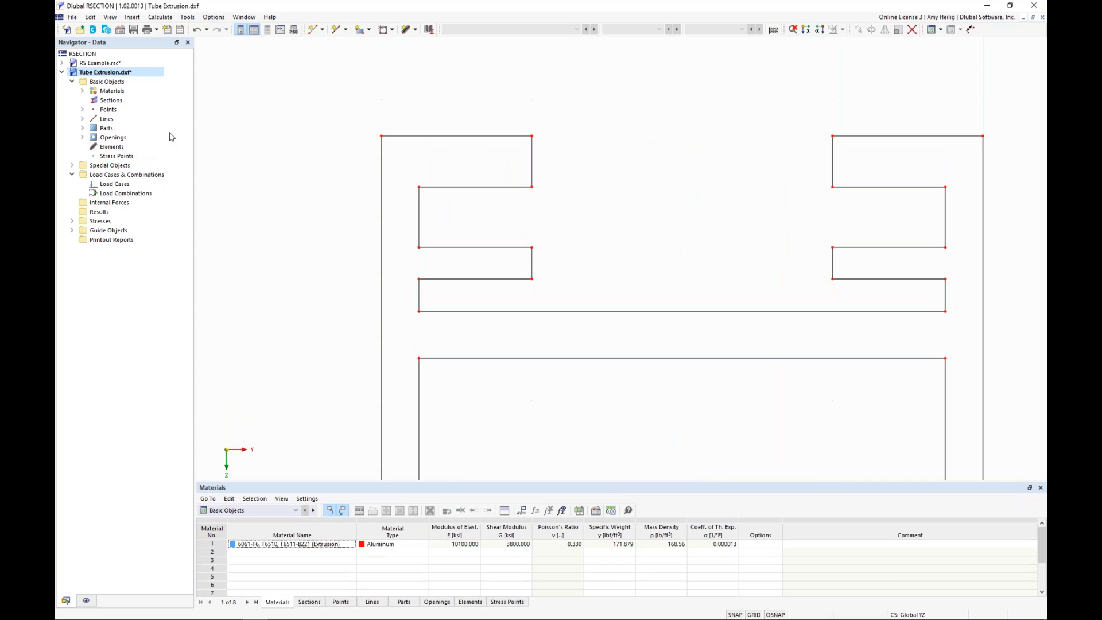
pyautogui.click(324, 30)
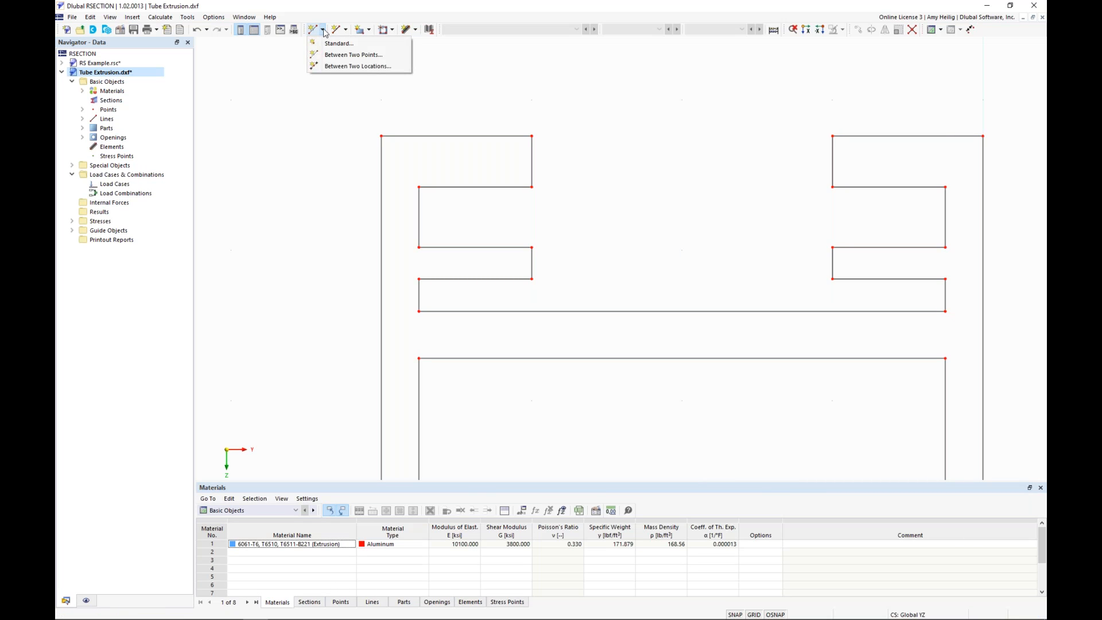
pyautogui.click(329, 59)
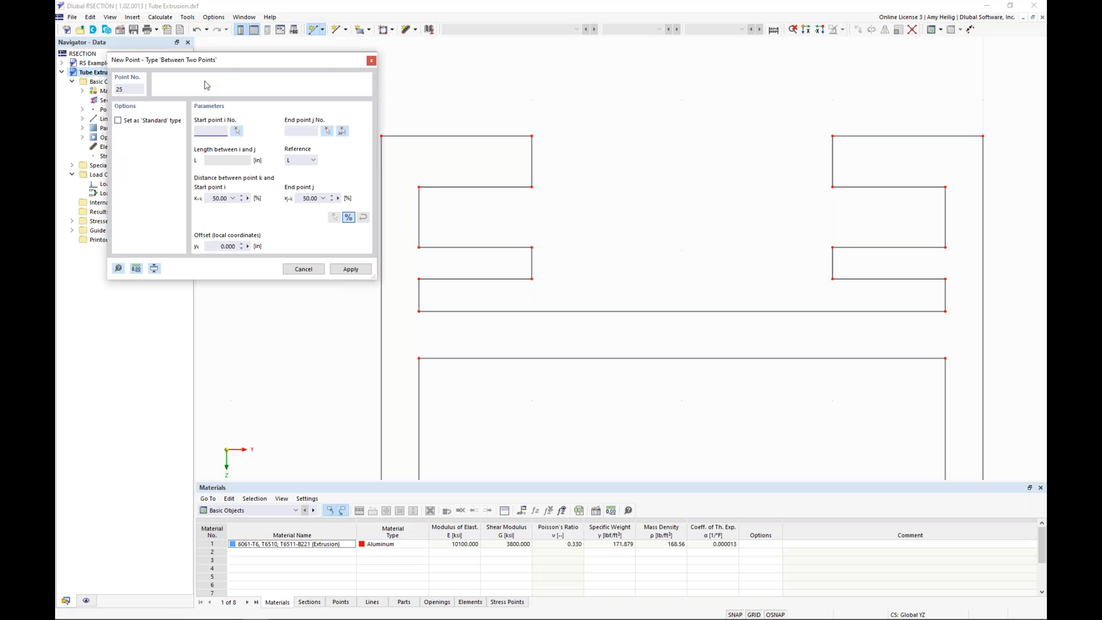
pyautogui.click(118, 121)
pyautogui.click(531, 186)
pyautogui.click(531, 136)
pyautogui.click(358, 270)
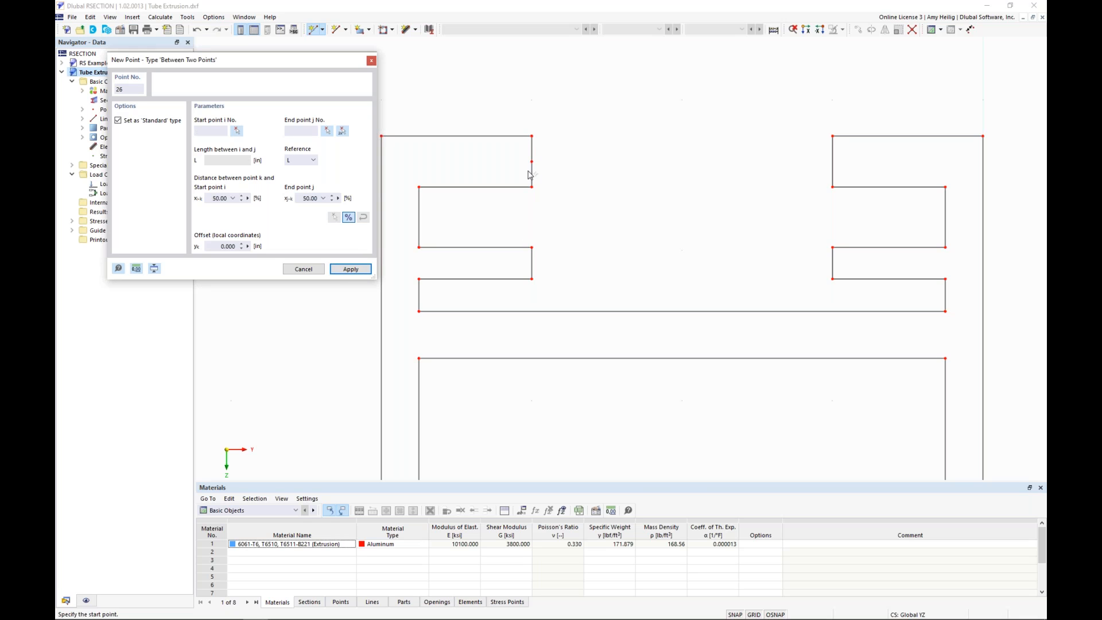
# Add a point midway between the inner root corner of the upper-left lip and the section's outer top-left corner.
pyautogui.click(507, 188)
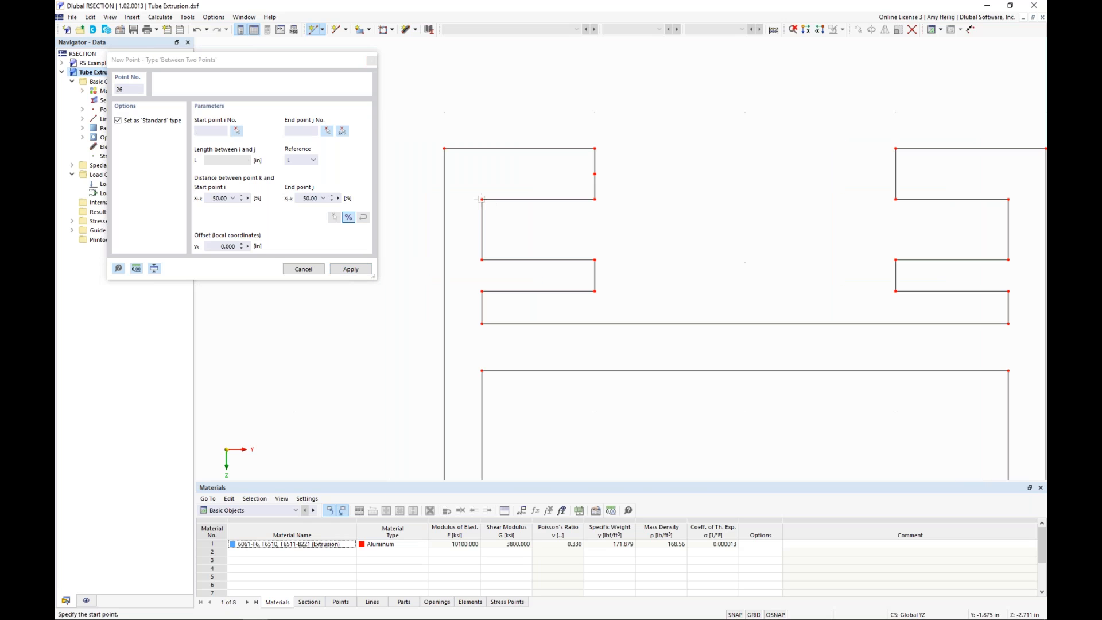
pyautogui.click(445, 150)
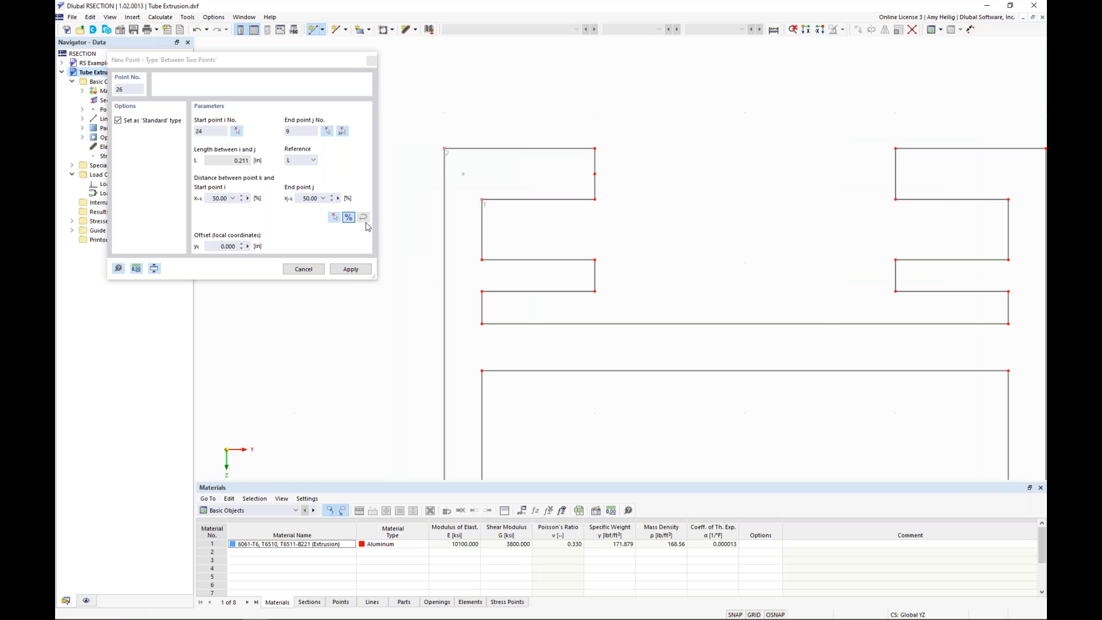
pyautogui.click(357, 270)
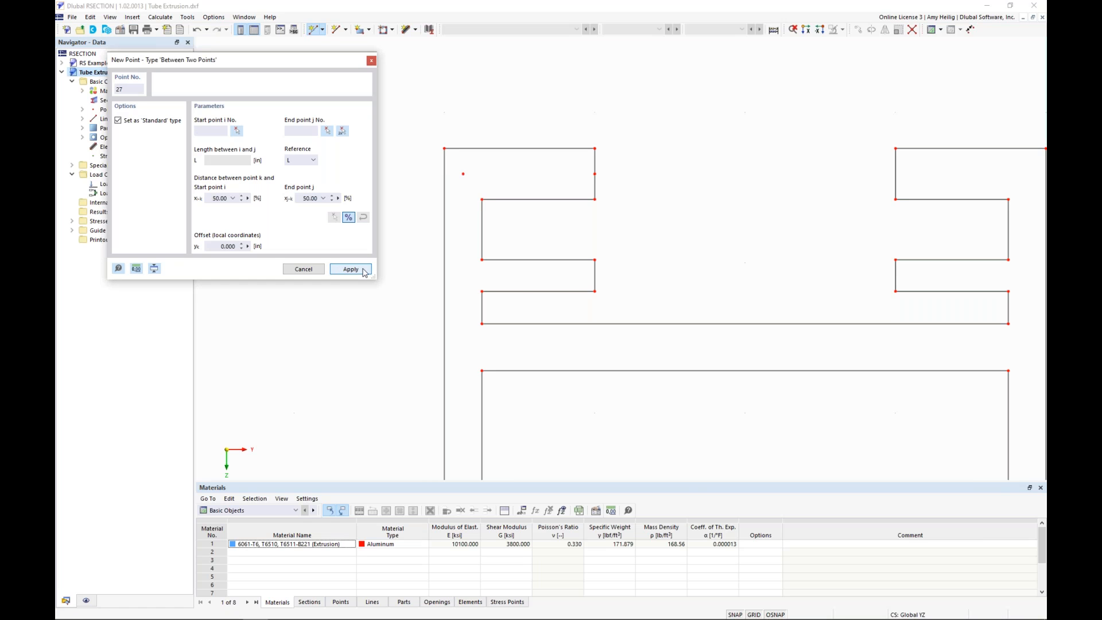
# Add midpoints at the free end and at the root of the lower-left lip.
pyautogui.click(595, 291)
pyautogui.click(594, 260)
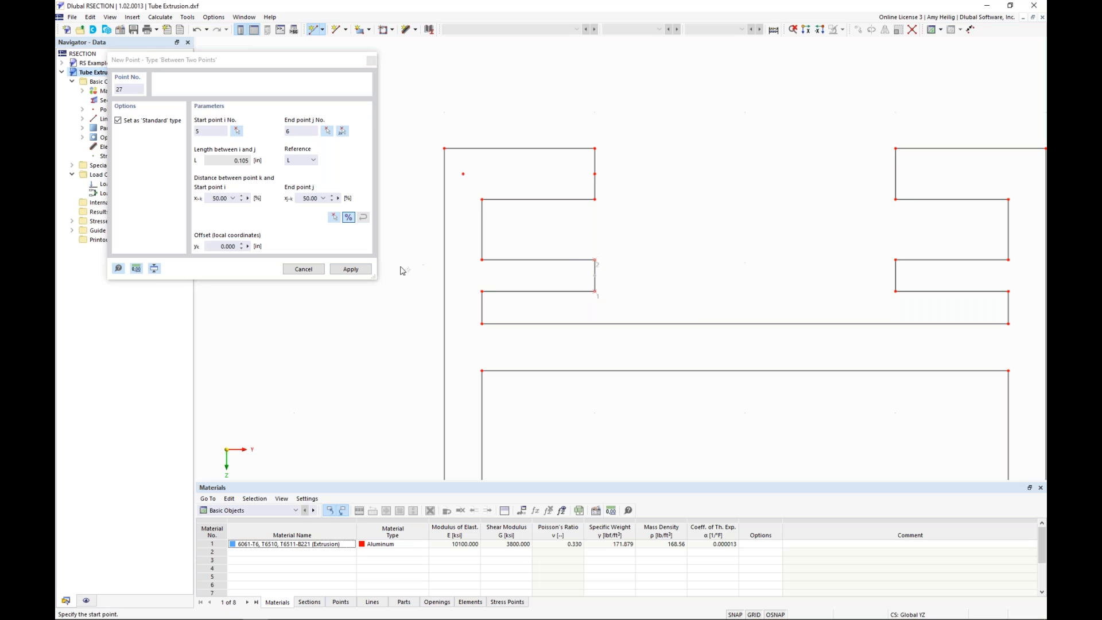
pyautogui.click(370, 270)
pyautogui.click(482, 291)
pyautogui.click(482, 260)
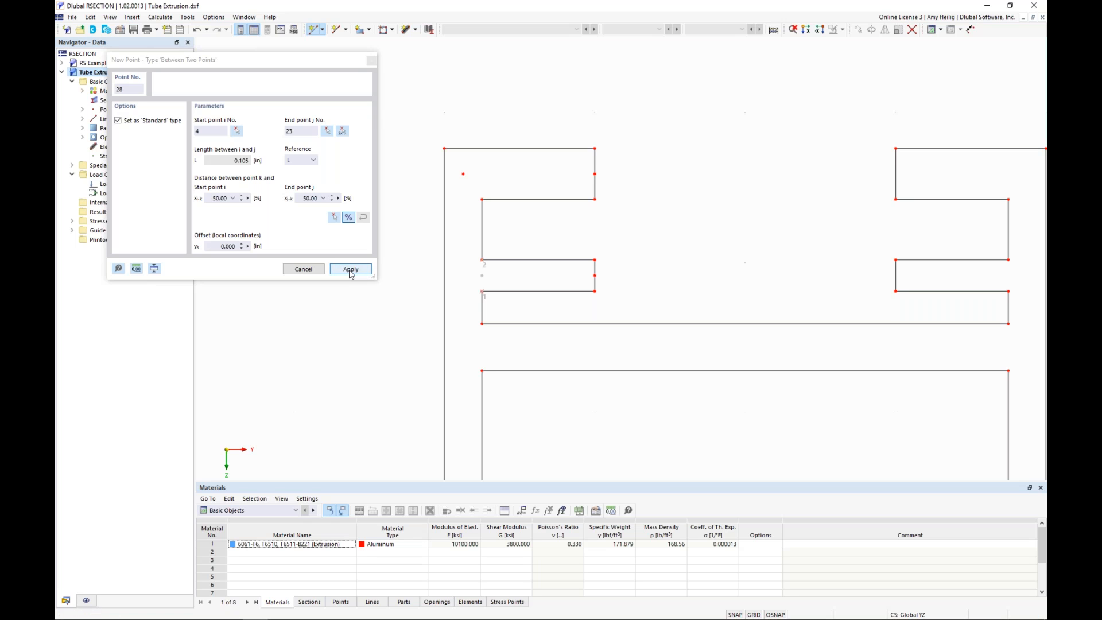
pyautogui.click(351, 271)
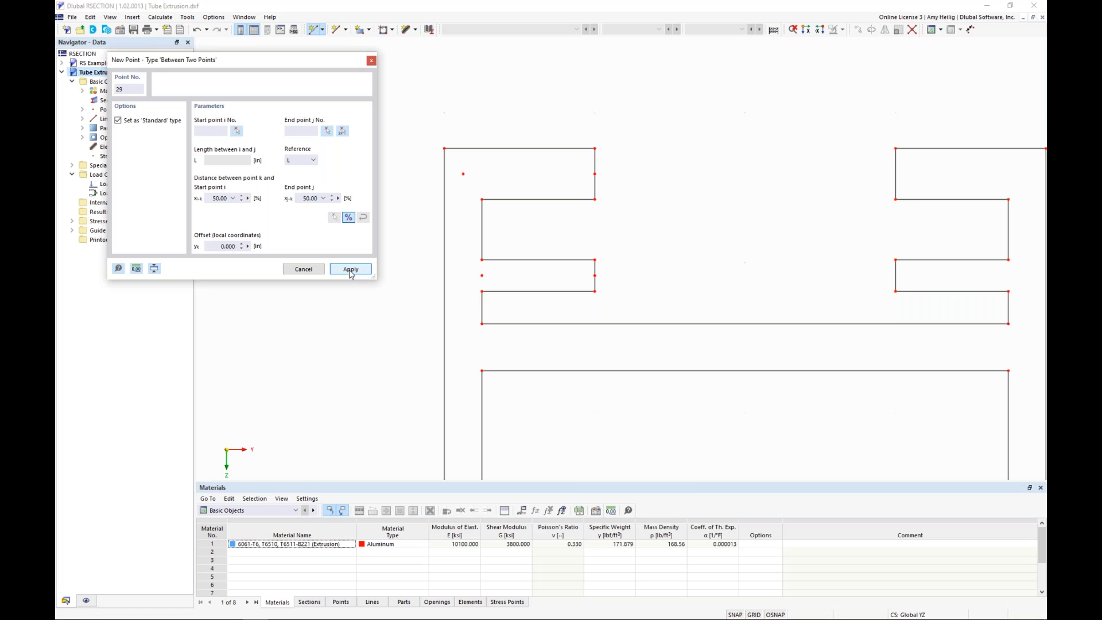
# Add midpoints at both ends of the horizontal web, between the inner rectangle's upper corners and the slot's lower corners.
pyautogui.moveTo(514, 336); pyautogui.dragTo(508, 268, button='middle')
pyautogui.click(475, 303)
pyautogui.click(476, 257)
pyautogui.click(353, 270)
pyautogui.moveTo(977, 320); pyautogui.dragTo(900, 304, button='middle')
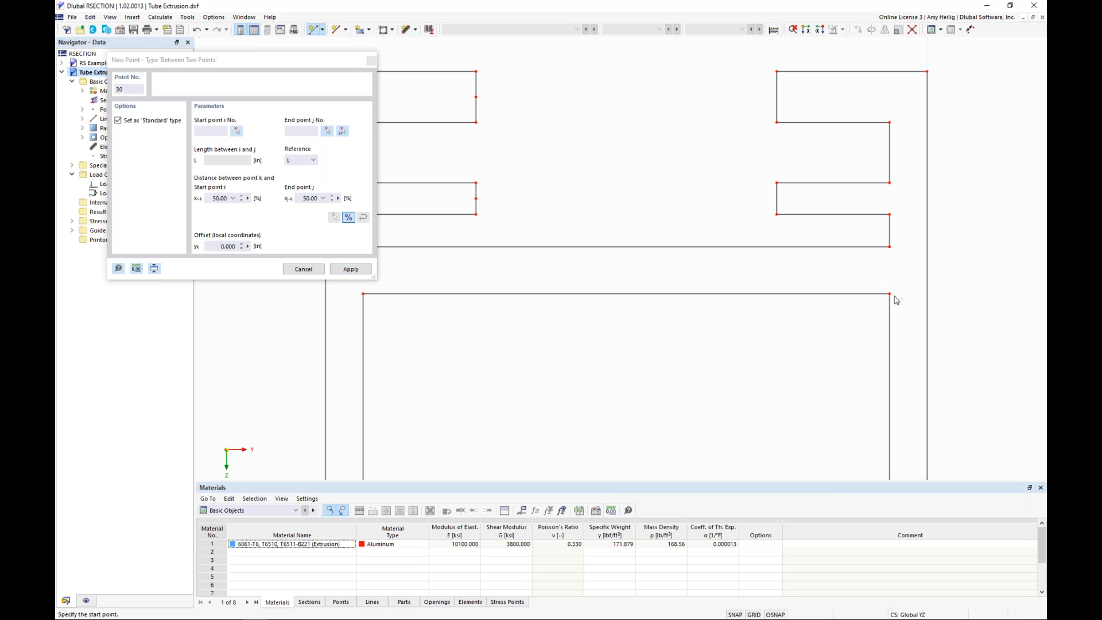
pyautogui.click(890, 293)
pyautogui.click(889, 247)
pyautogui.click(351, 269)
# Add points midway between the inner and outer bottom corners on both sides of the tube, finishing point creation.
pyautogui.scroll(-3, 654, 361)
pyautogui.moveTo(654, 361)
pyautogui.mouseDown(button='middle')
pyautogui.moveTo(646, 291)
pyautogui.moveTo(656, 177)
pyautogui.mouseUp(button='middle')
pyautogui.moveTo(623, 378); pyautogui.dragTo(619, 277, button='middle')
pyautogui.scroll(2, 522, 372)
pyautogui.click(502, 354)
pyautogui.click(472, 413)
pyautogui.click(337, 272)
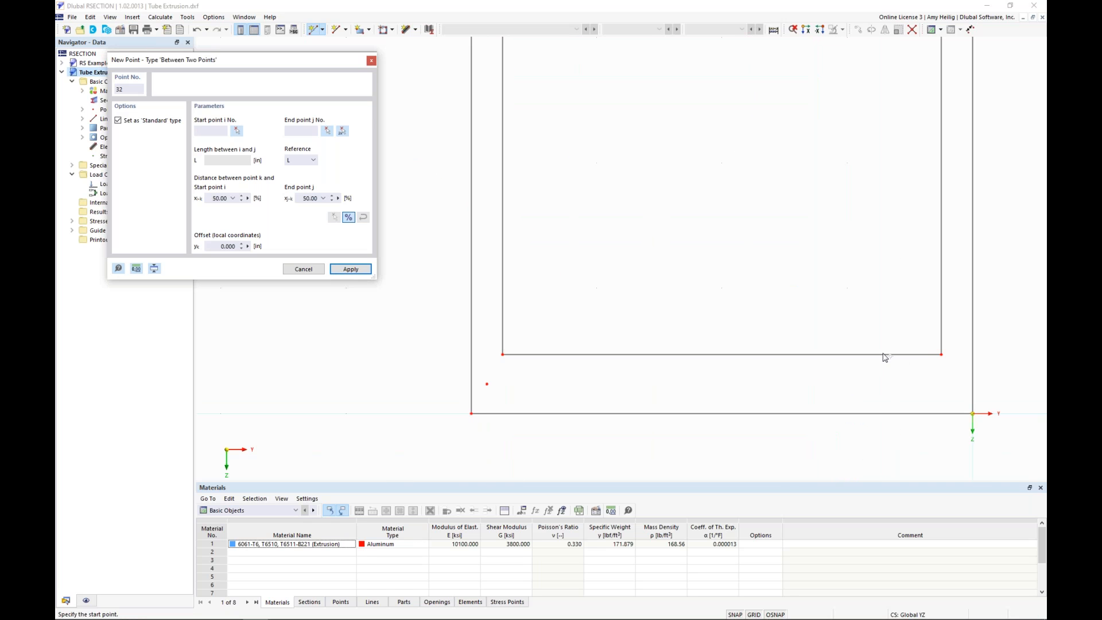
pyautogui.click(941, 355)
pyautogui.click(972, 413)
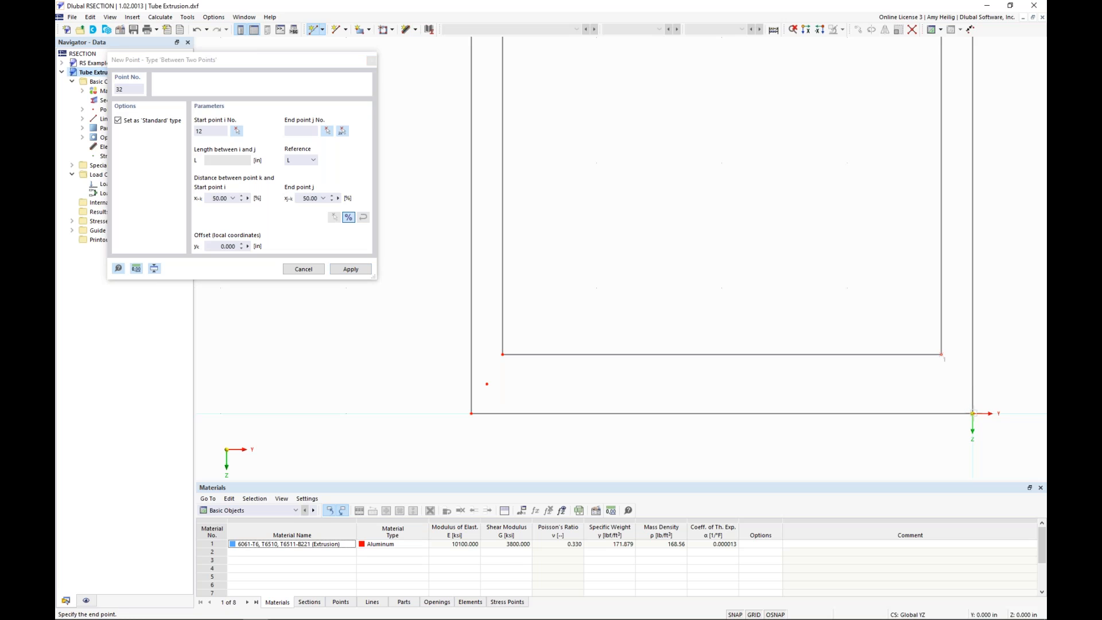
pyautogui.click(344, 273)
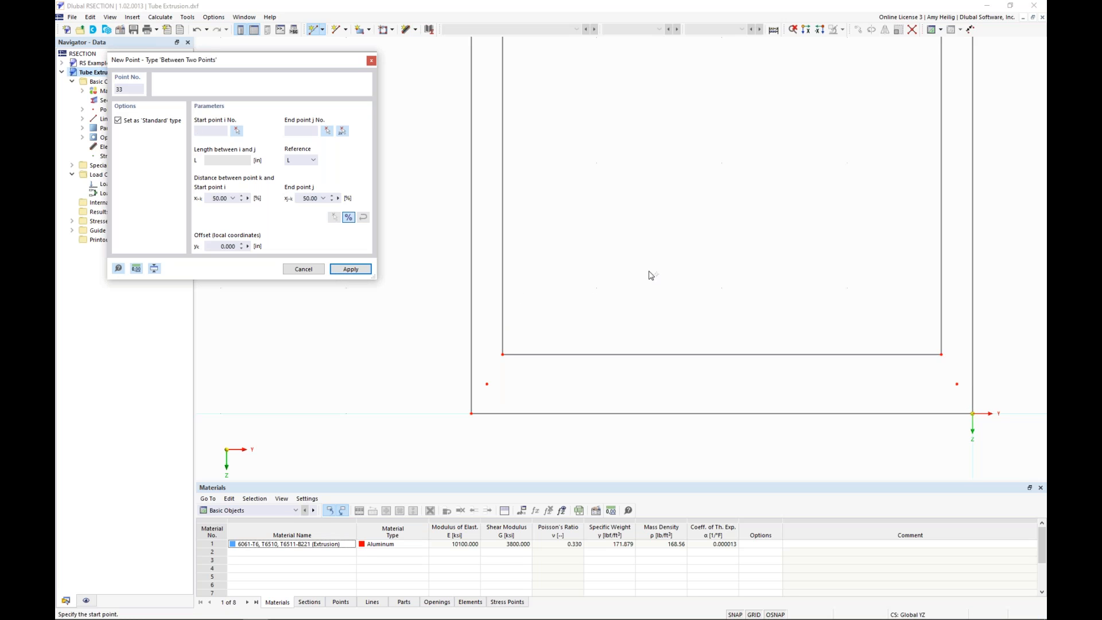
pyautogui.scroll(-5, 647, 268)
pyautogui.middleClick(627, 210)
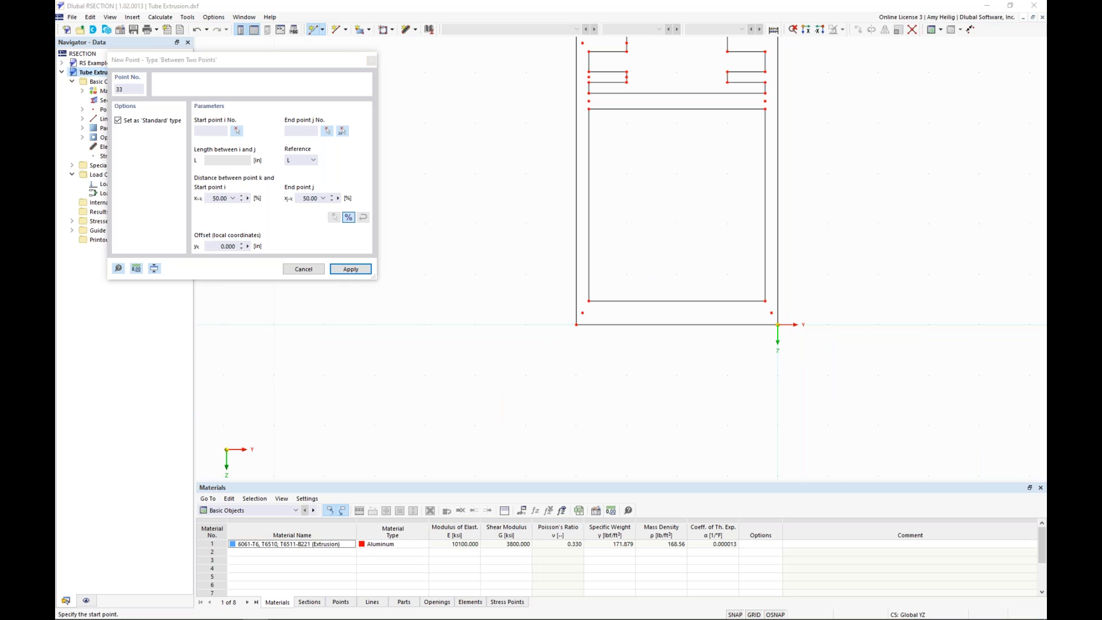
pyautogui.moveTo(628, 210); pyautogui.dragTo(572, 311, button='middle')
pyautogui.press('Escape')
# Move the left midpoints at the lower lip's root and the web by -0.063 in parallel to Y, onto the wall's centerline.
pyautogui.scroll(2, 544, 174)
pyautogui.scroll(1, 545, 177)
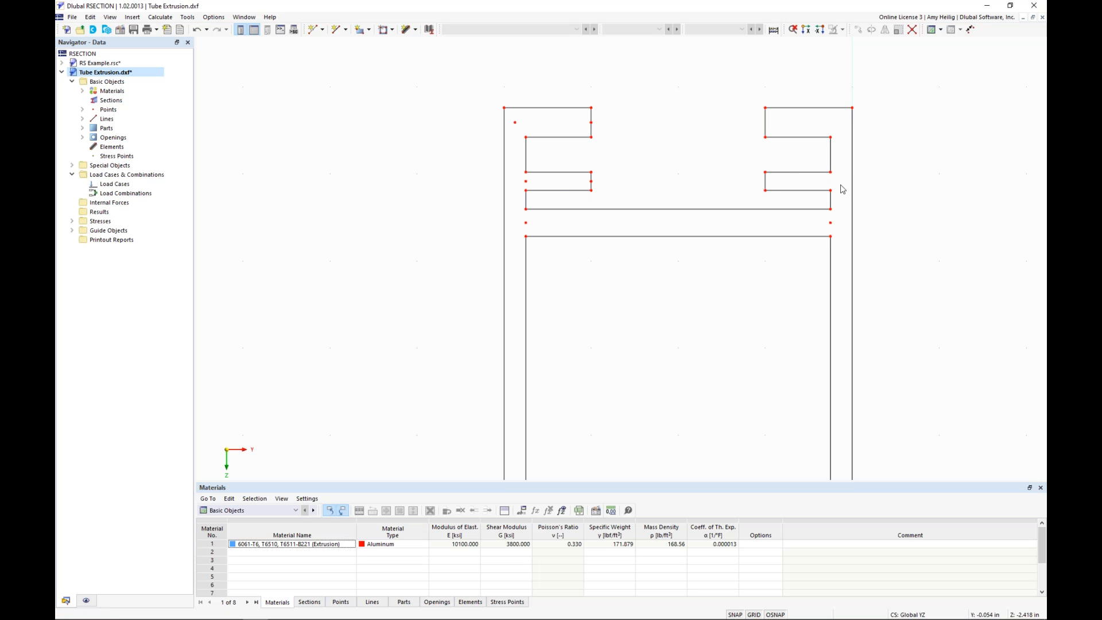
pyautogui.click(528, 184)
pyautogui.click(859, 34)
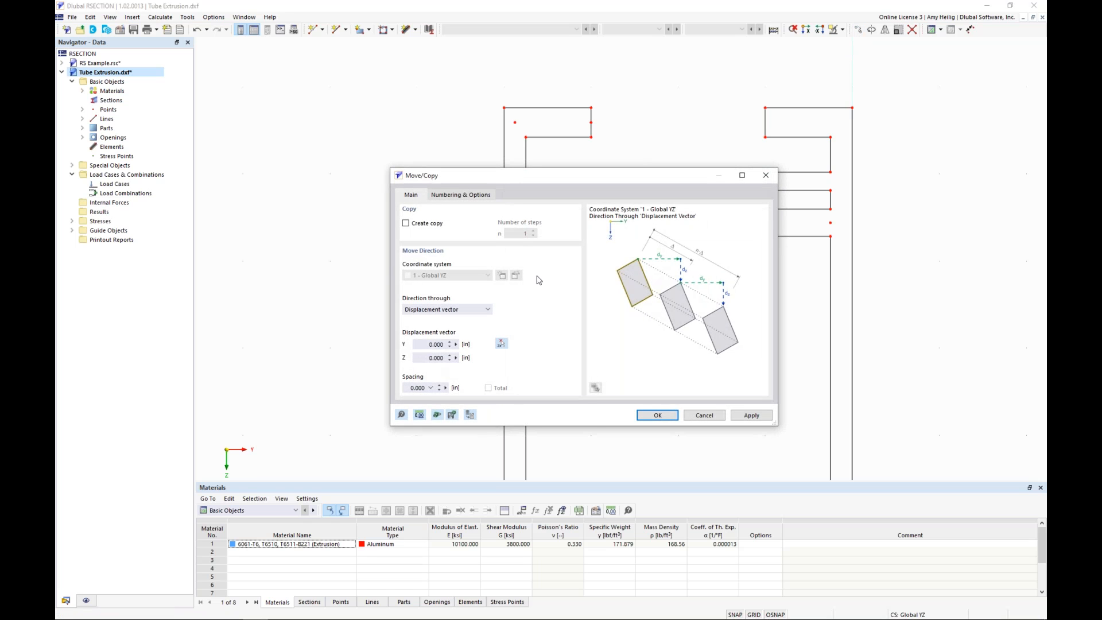
pyautogui.click(473, 313)
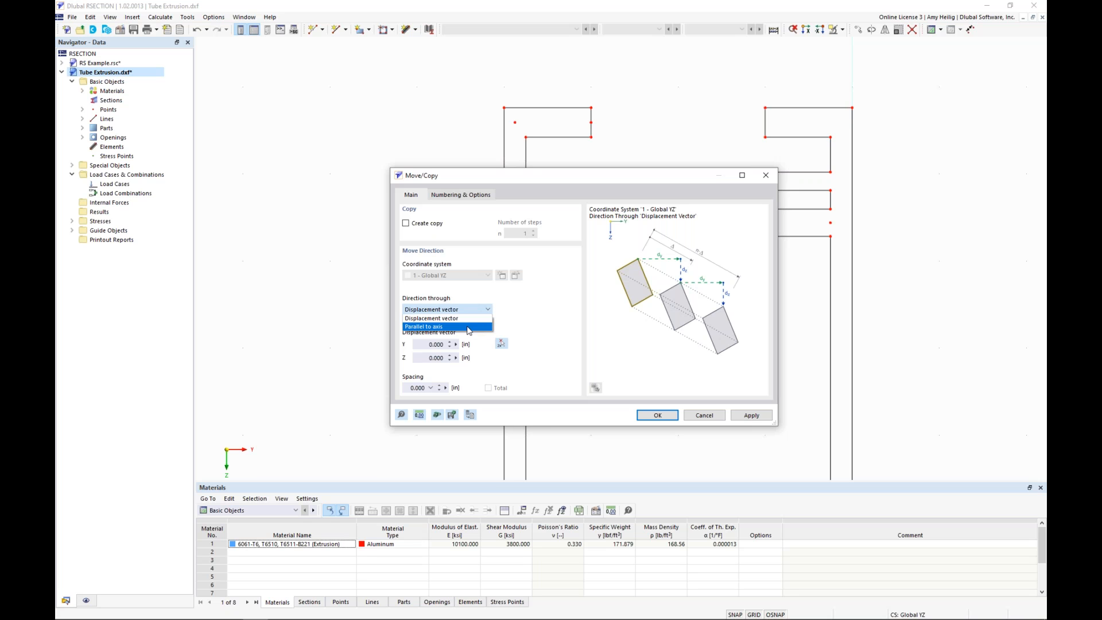
pyautogui.click(469, 327)
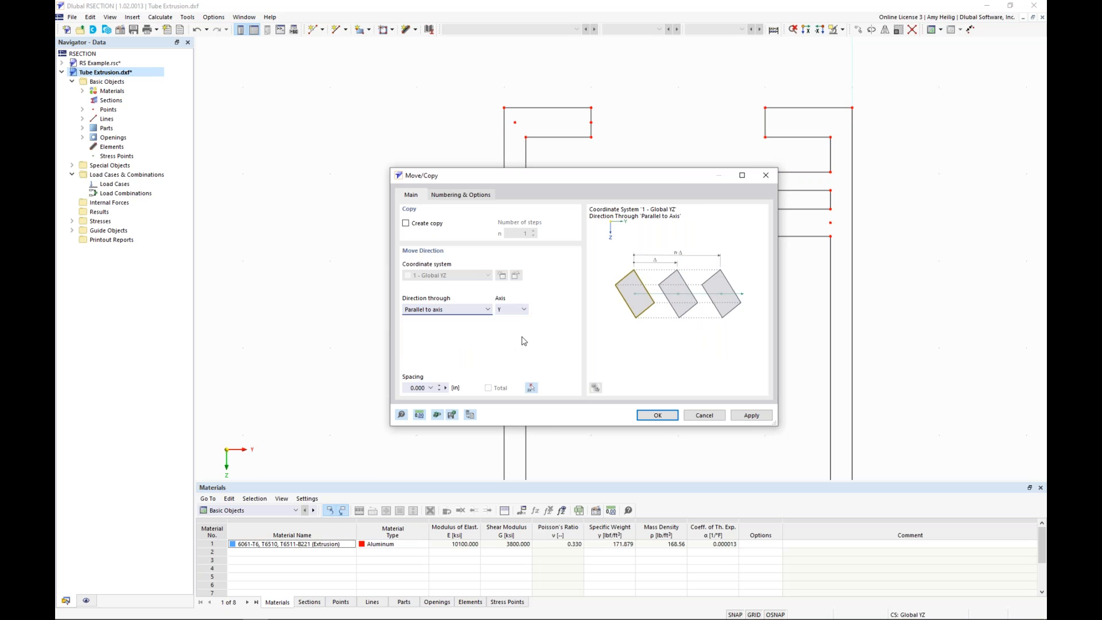
pyautogui.click(532, 389)
pyautogui.click(526, 222)
pyautogui.click(515, 122)
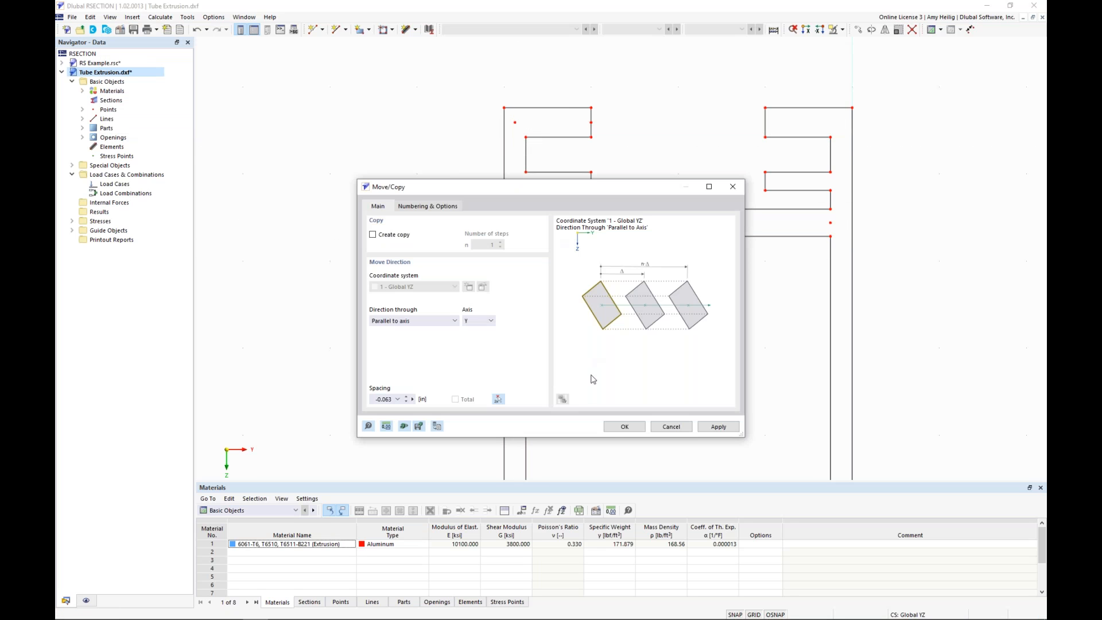
pyautogui.click(624, 426)
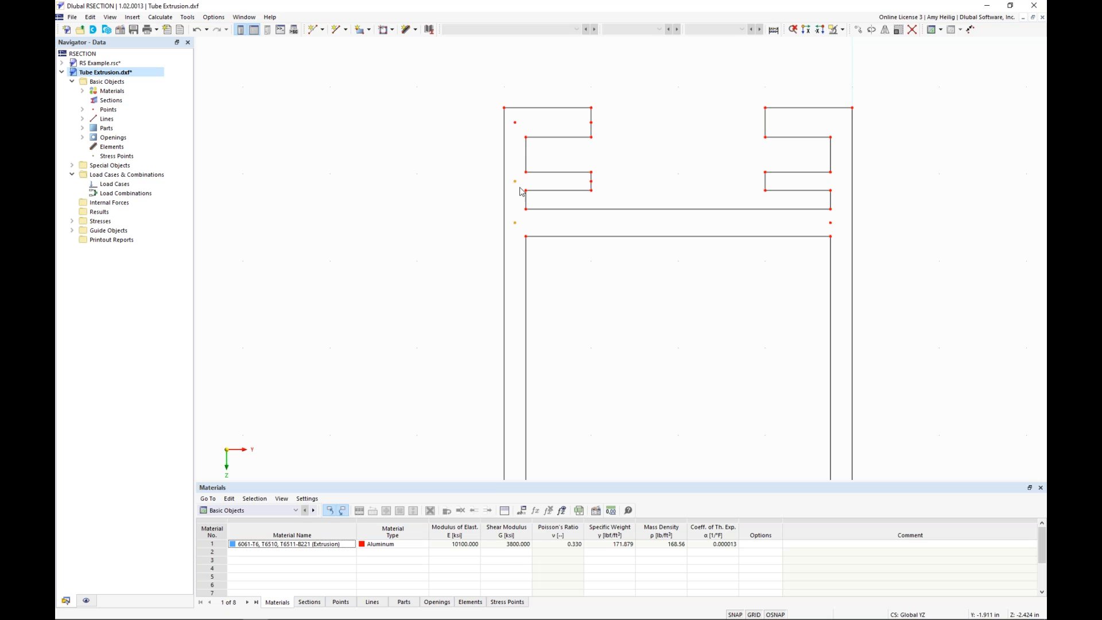
# Move the web's right midpoint 0.063 in parallel to the Y axis, onto the right wall's centerline.
pyautogui.click(831, 223)
pyautogui.click(858, 30)
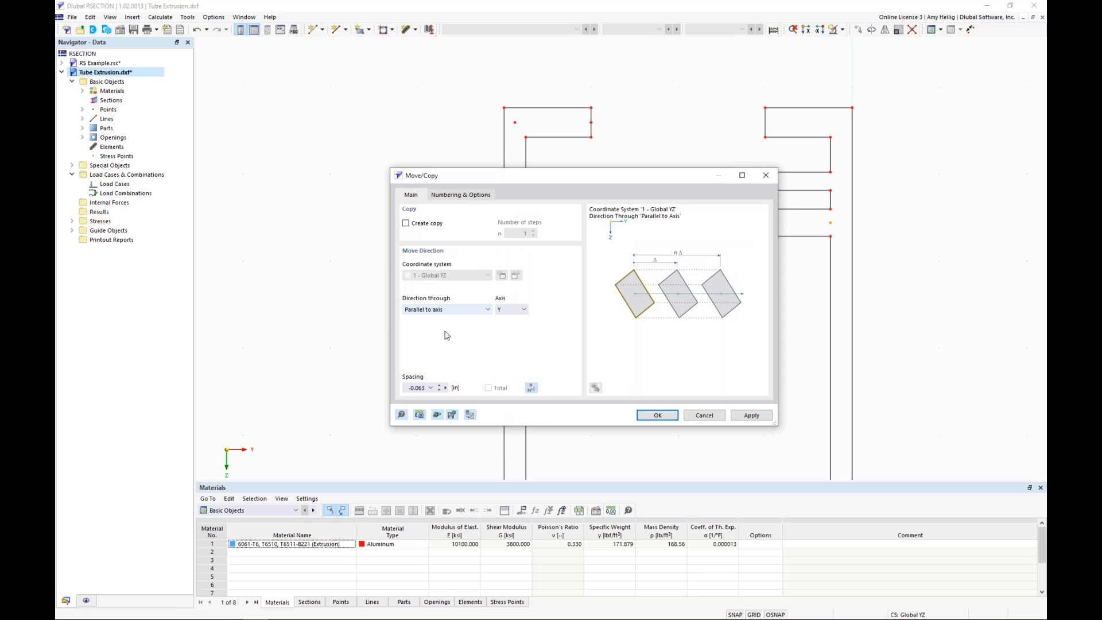
pyautogui.click(406, 387)
pyautogui.click(655, 416)
# Start a new single-line element and set its thickness to 0.169 in by measuring the upper-left lip's height.
pyautogui.scroll(4, 568, 146)
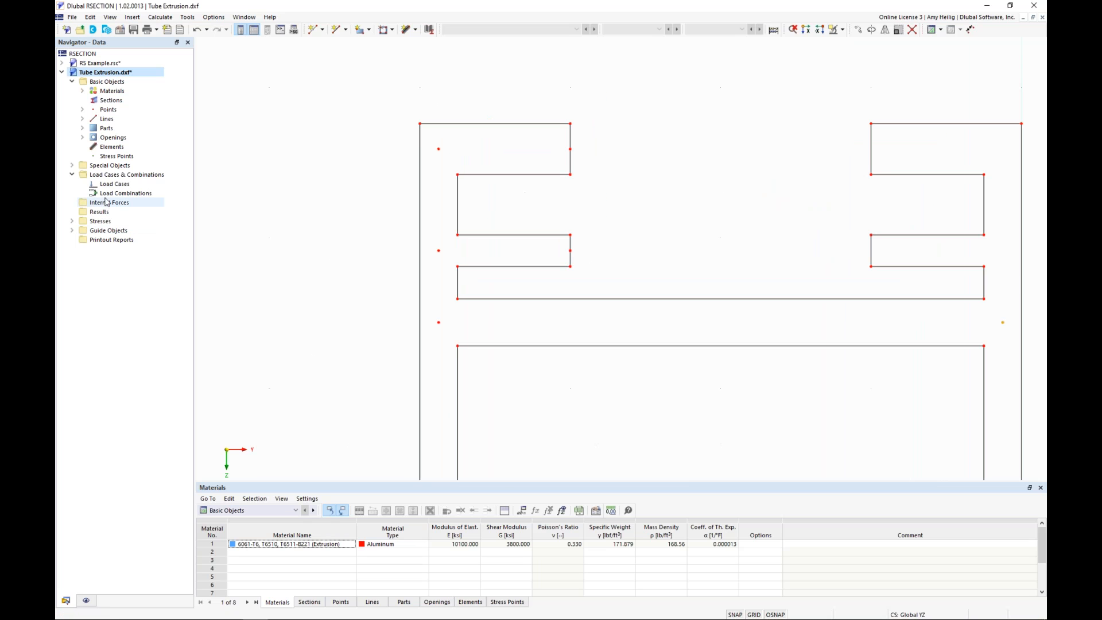
pyautogui.rightClick(115, 147)
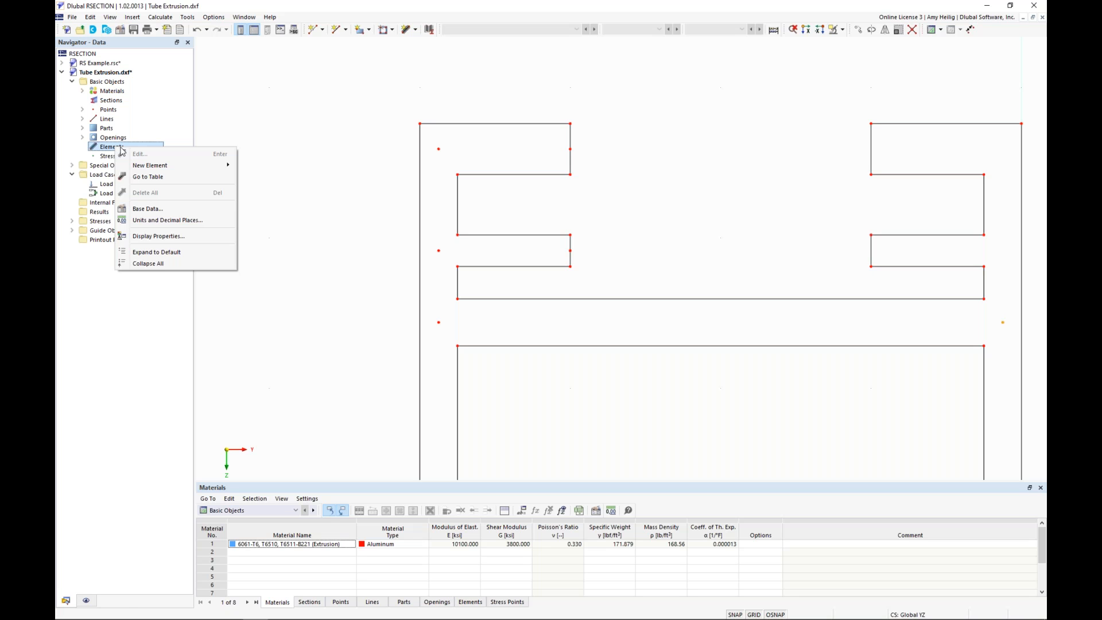
pyautogui.moveTo(150, 166)
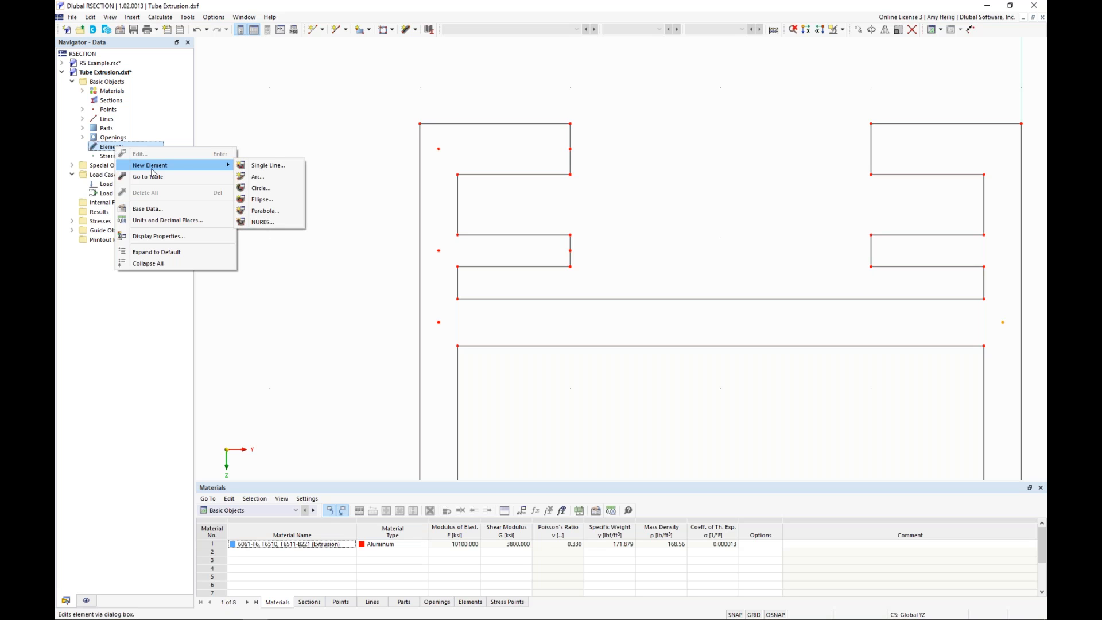
pyautogui.click(257, 167)
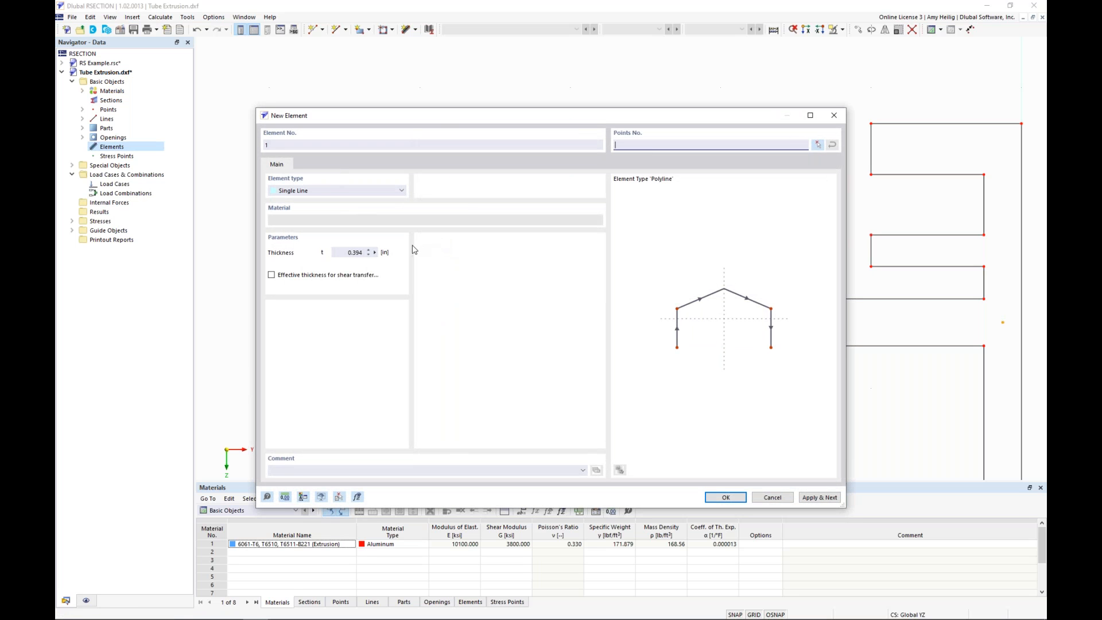
pyautogui.click(376, 254)
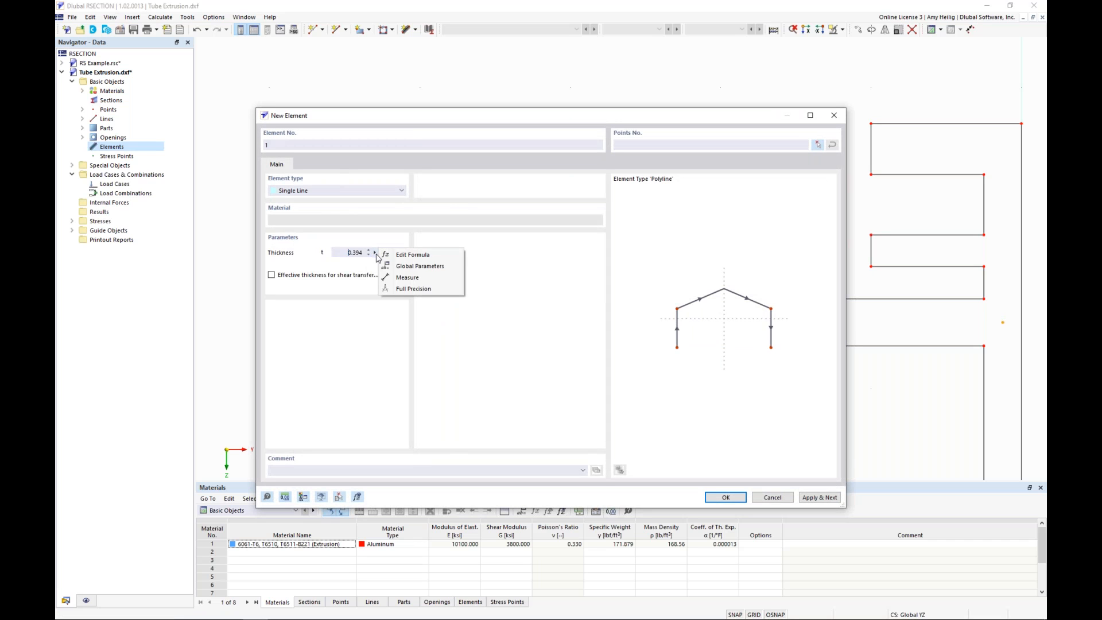
pyautogui.click(405, 279)
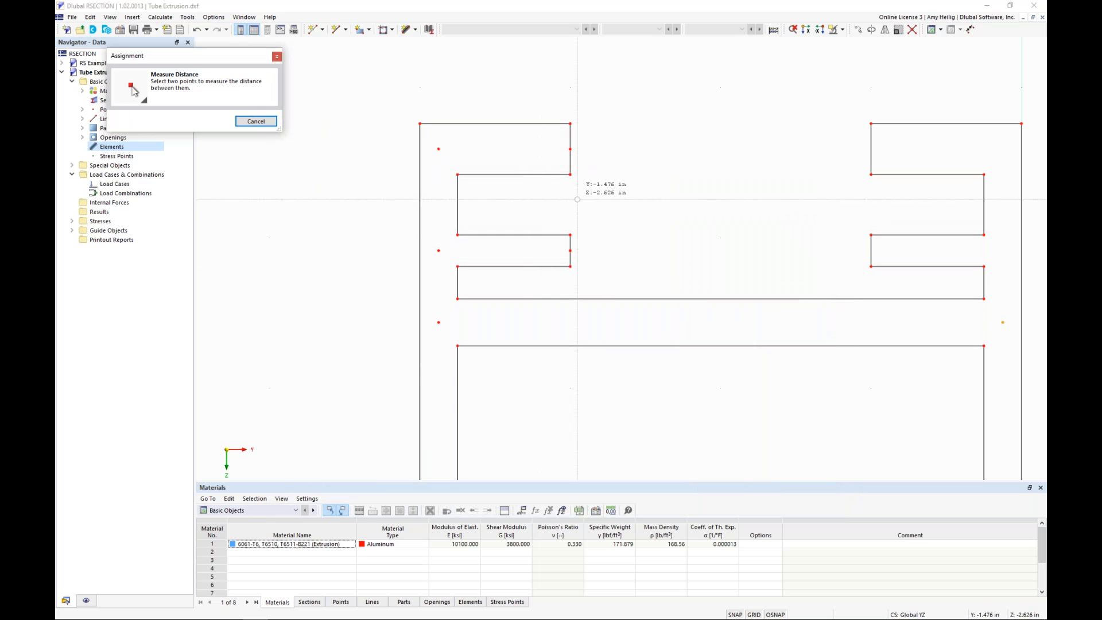
pyautogui.click(570, 123)
pyautogui.click(420, 123)
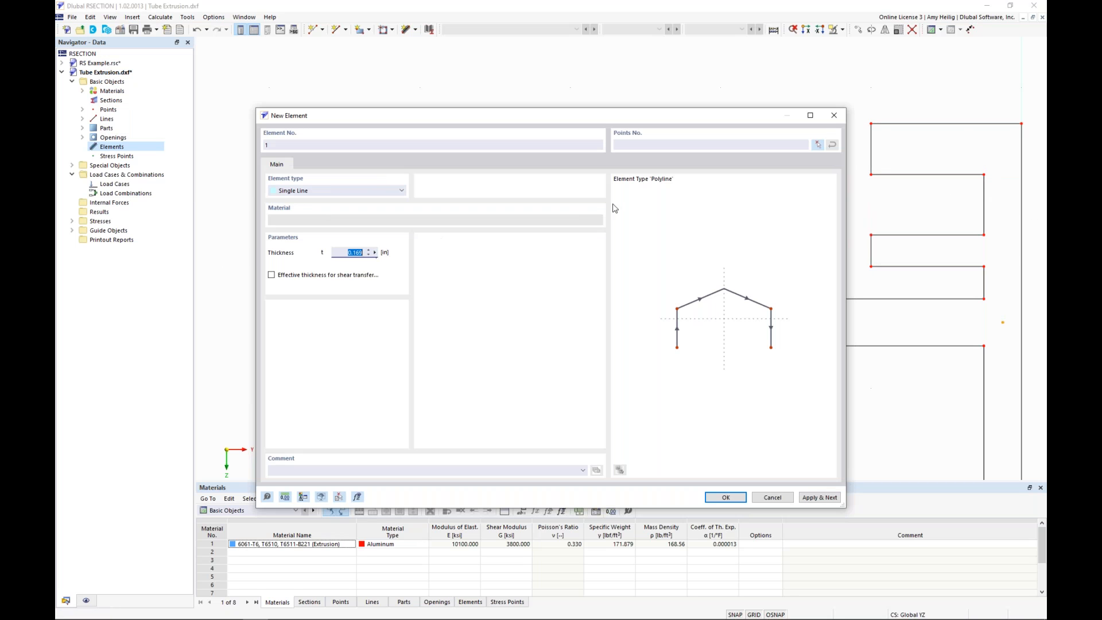
# Assign the upper-left lip's centerline points 26 and 25 to the element and create it, keeping the definition open for another element.
pyautogui.click(817, 145)
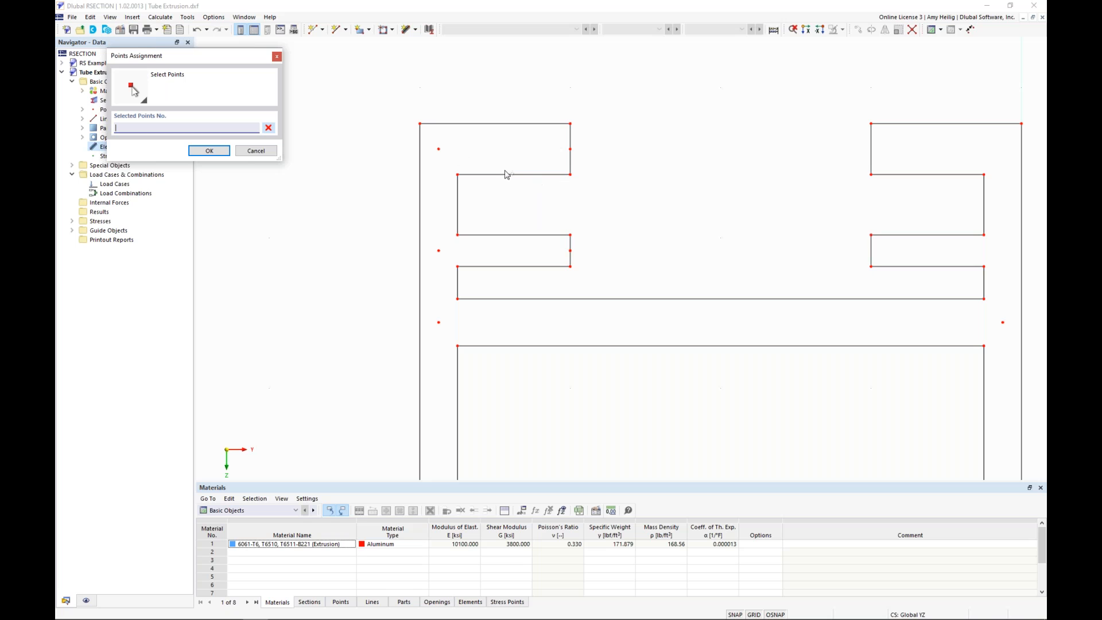
pyautogui.click(439, 149)
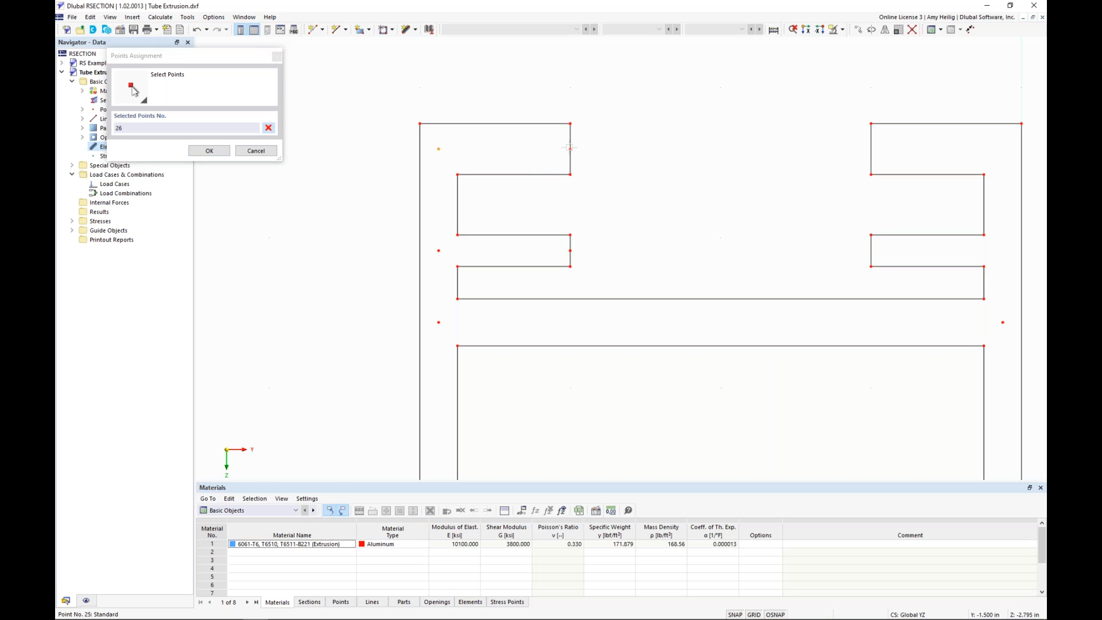
pyautogui.click(209, 151)
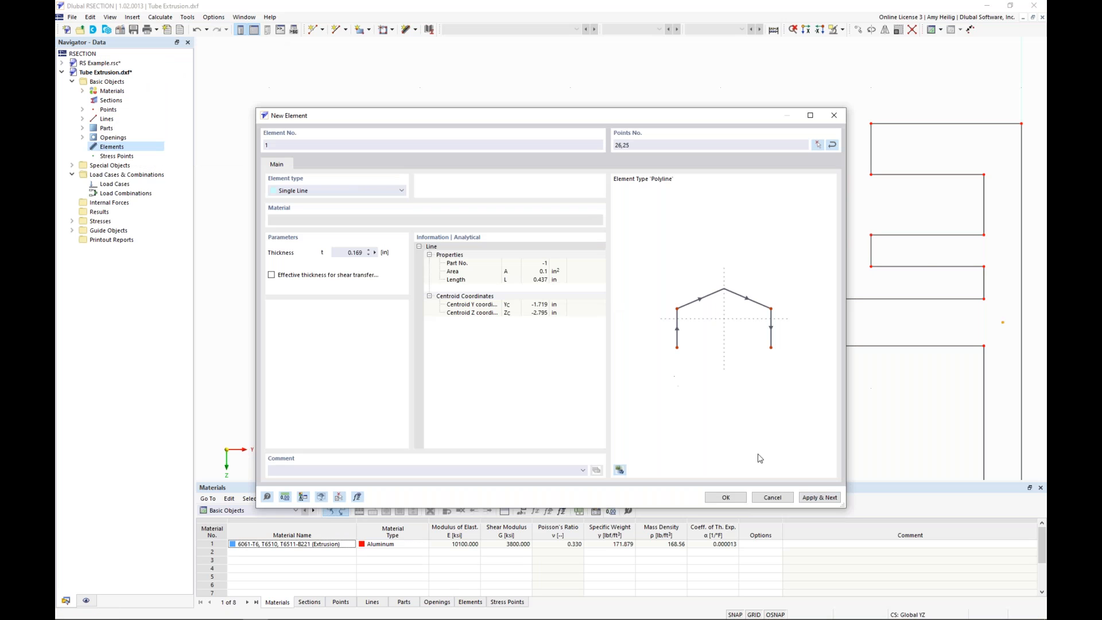
pyautogui.click(810, 497)
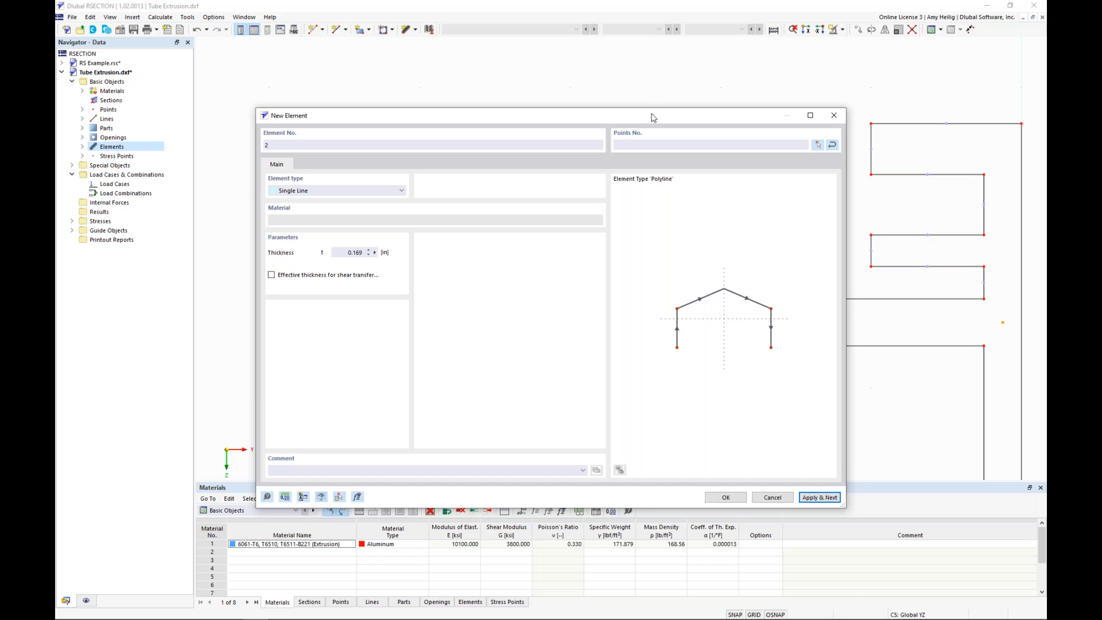
pyautogui.moveTo(652, 118); pyautogui.dragTo(647, 301)
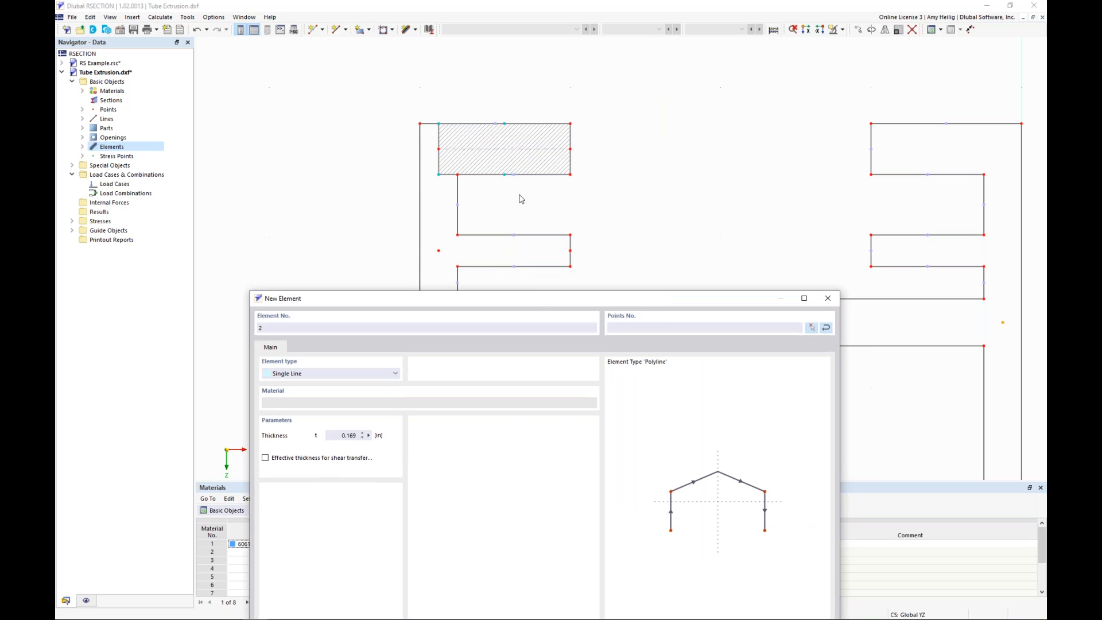
# Set the thickness of element 2 to 0.105 in by measuring the lower-left lip's height.
pyautogui.moveTo(542, 300); pyautogui.dragTo(568, 92)
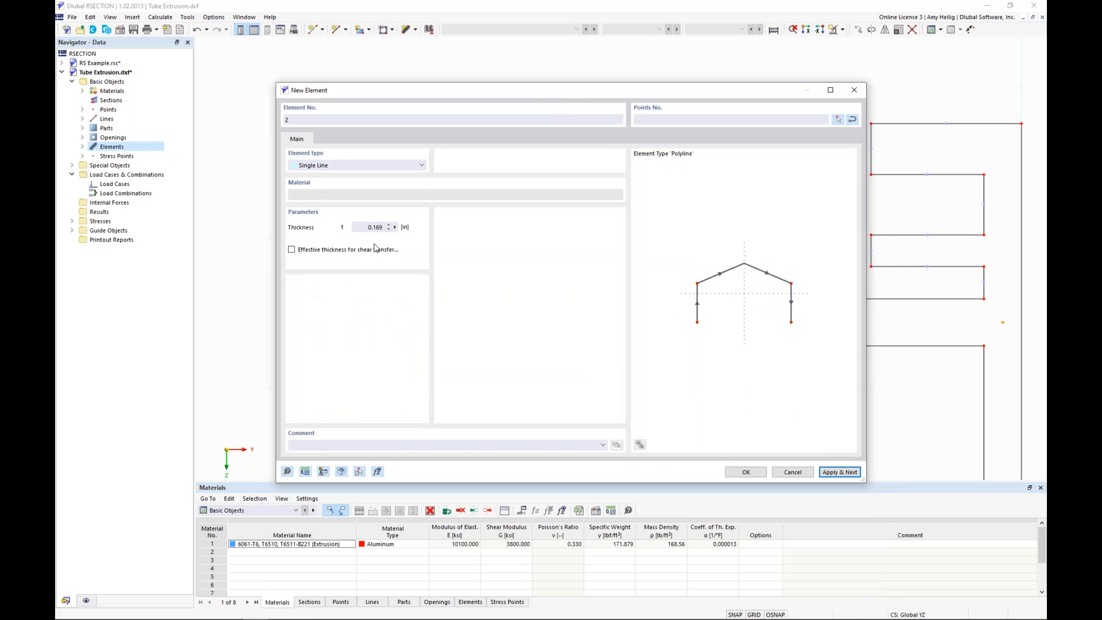
pyautogui.click(394, 228)
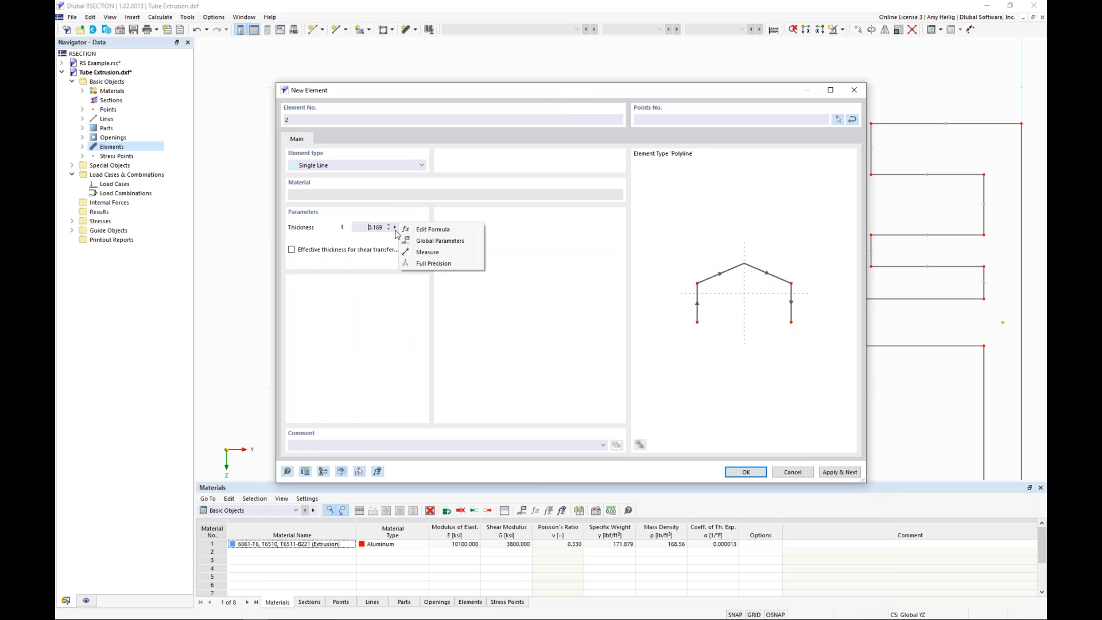
pyautogui.click(417, 254)
pyautogui.click(570, 236)
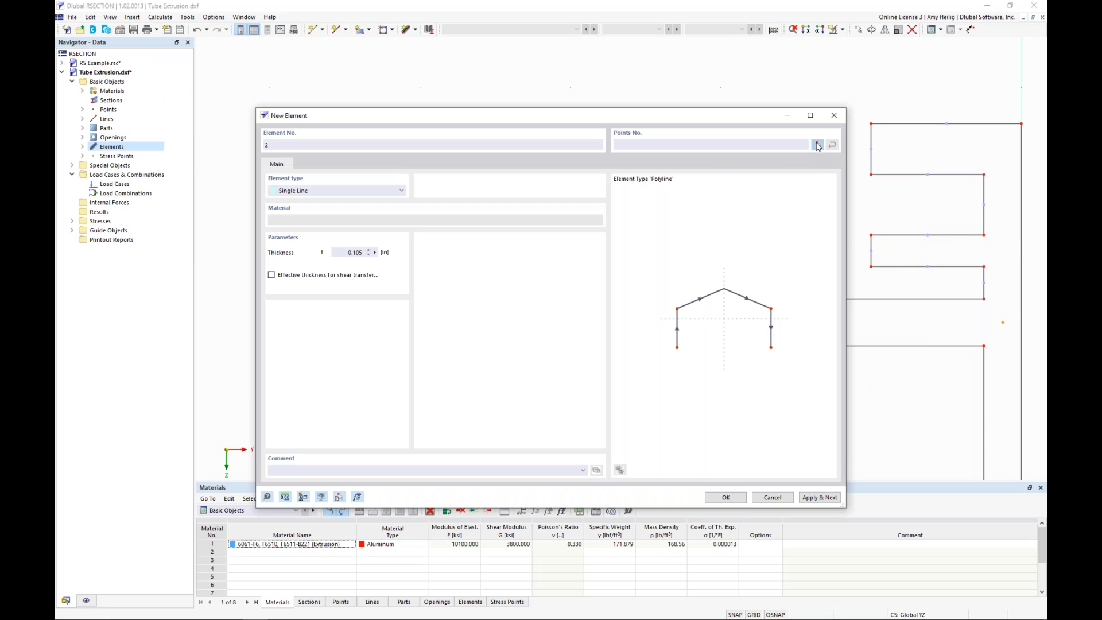
# Assign the lower-left lip's centerline points 28 and 27 to the element and create it, continuing with another element.
pyautogui.click(817, 145)
pyautogui.click(438, 251)
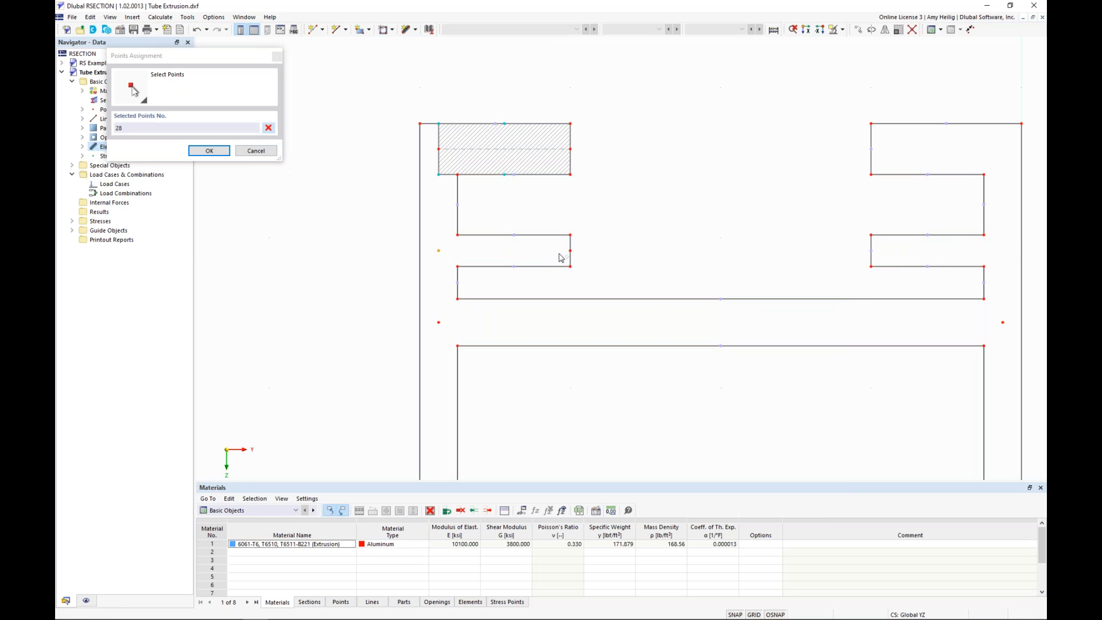
pyautogui.click(570, 251)
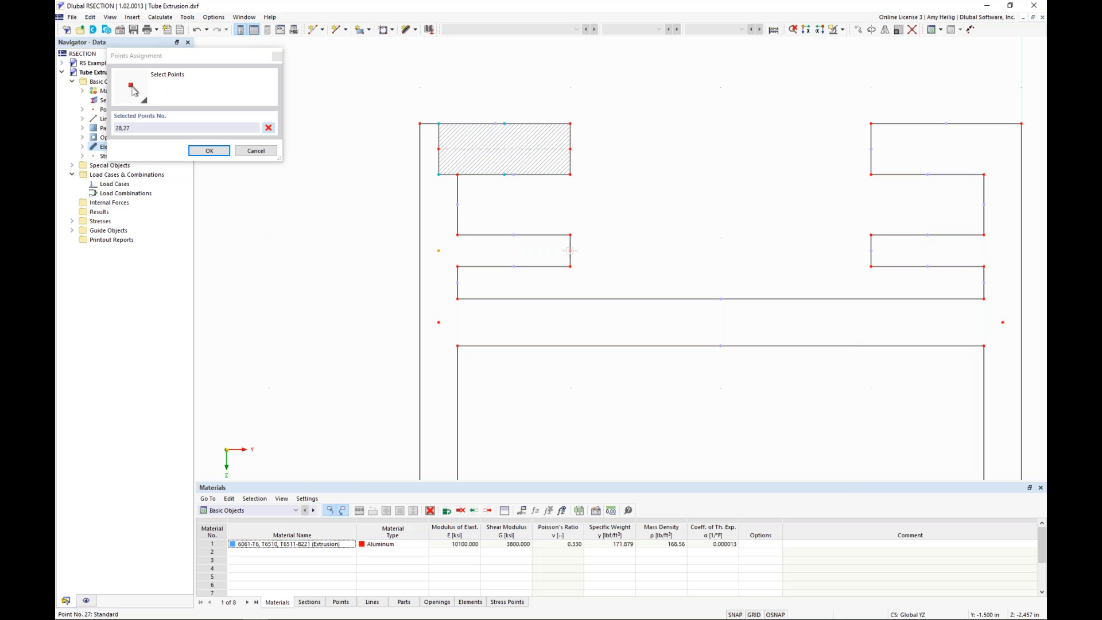
pyautogui.click(209, 150)
pyautogui.click(819, 497)
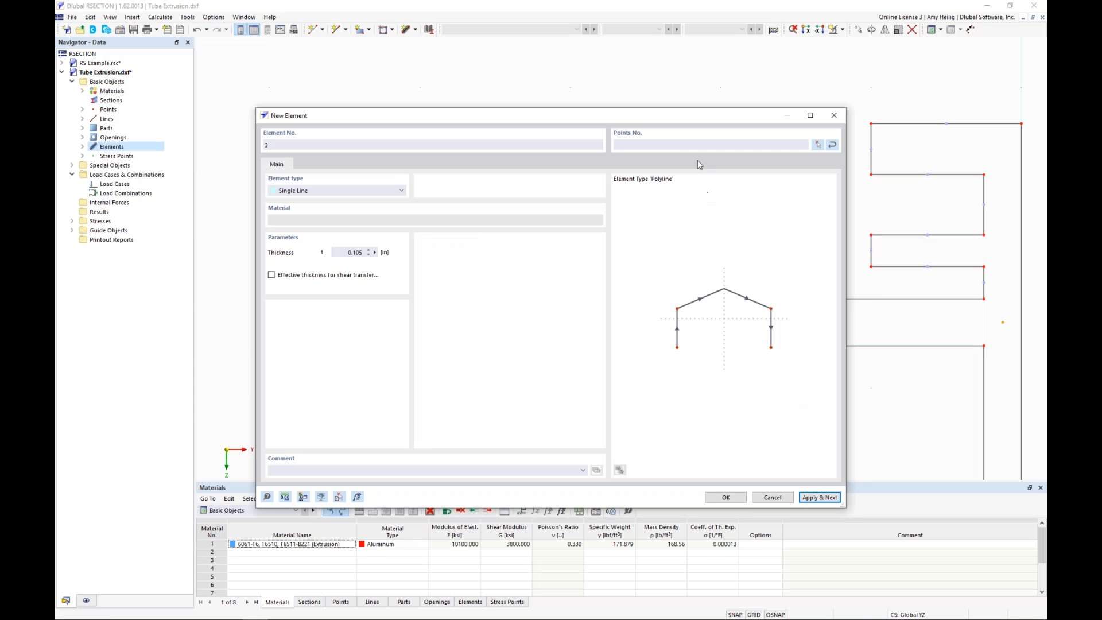
# Set the thickness of element 3 to 0.156 in by measuring between the midpoints of the upper web's edges.
pyautogui.moveTo(683, 115); pyautogui.dragTo(698, 336)
pyautogui.moveTo(609, 340); pyautogui.dragTo(606, 107)
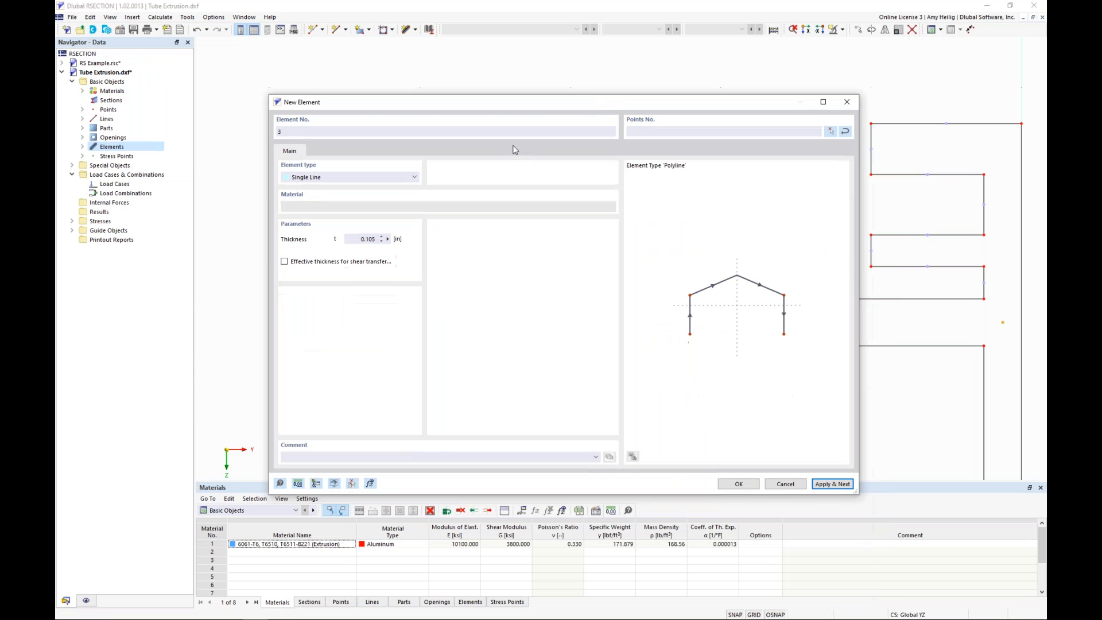
pyautogui.click(390, 239)
pyautogui.click(408, 262)
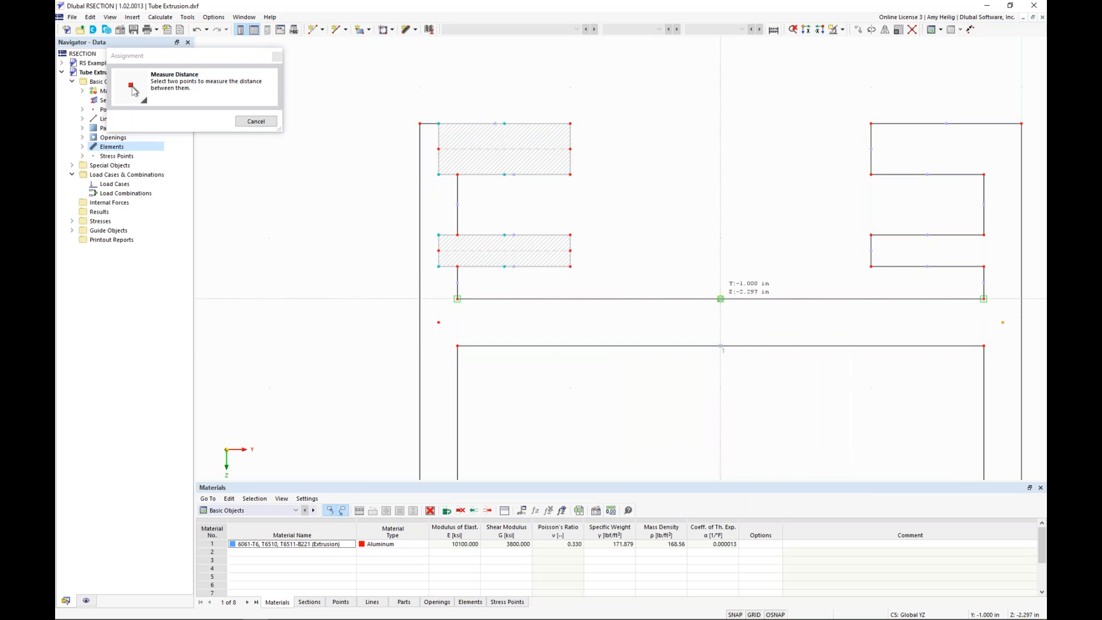
pyautogui.click(721, 298)
# Assign the upper web's centerline points 29 and 30 to the element and create it, continuing with another element.
pyautogui.click(818, 145)
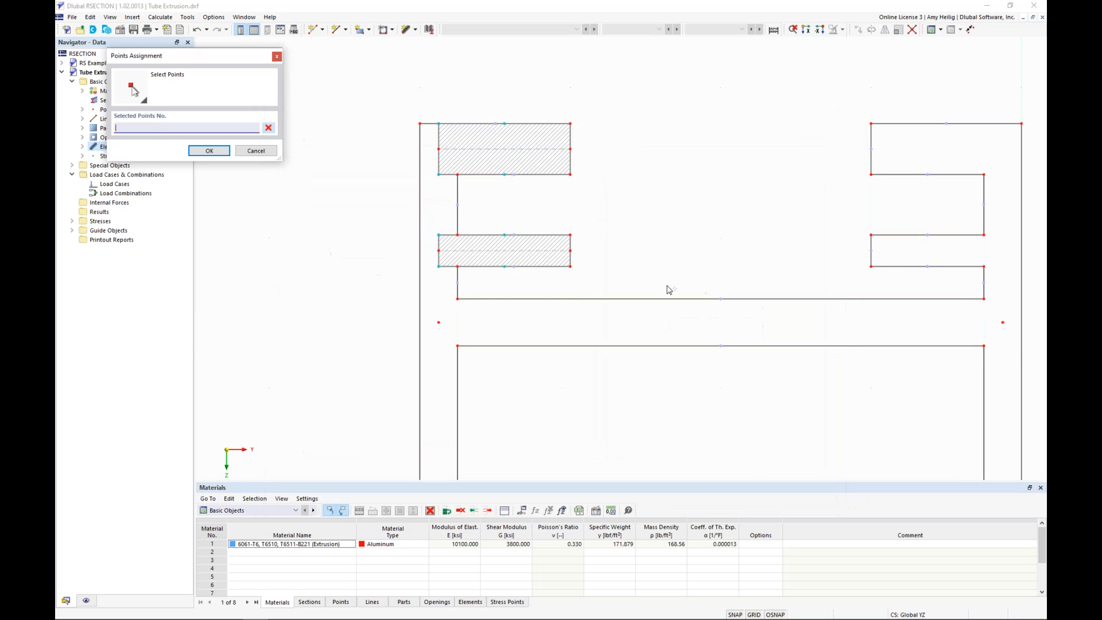
pyautogui.click(438, 323)
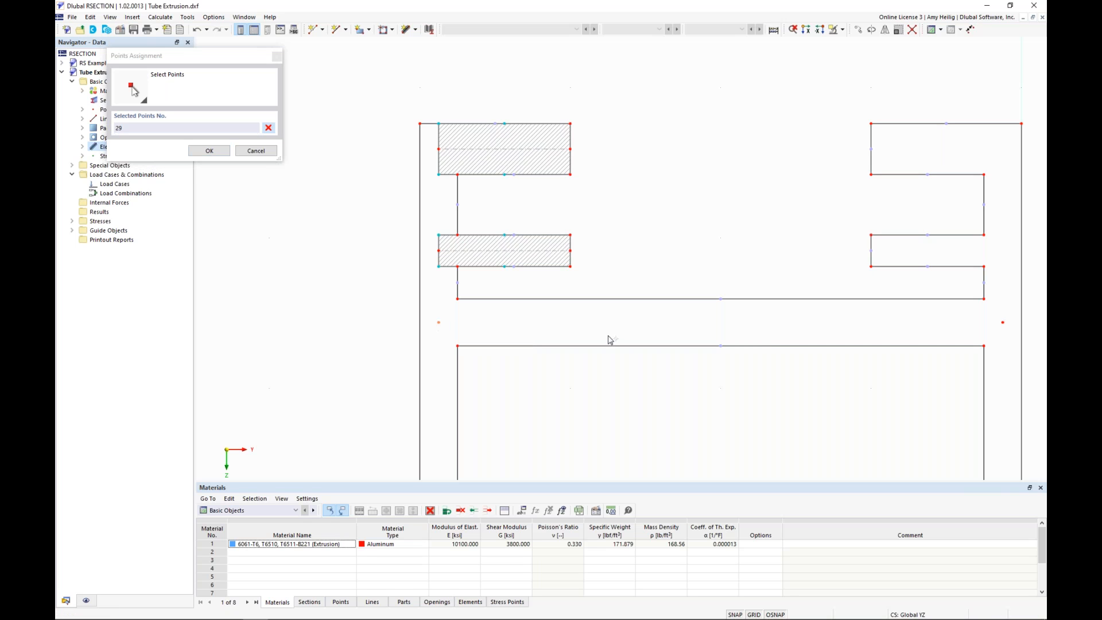
pyautogui.click(1003, 323)
pyautogui.click(208, 150)
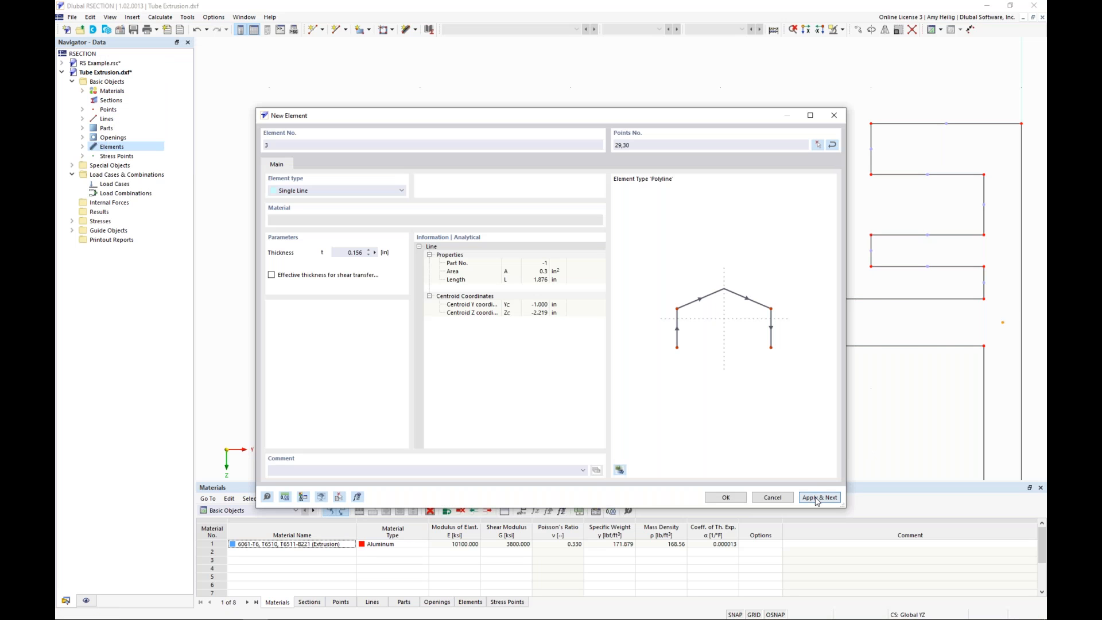
pyautogui.click(819, 497)
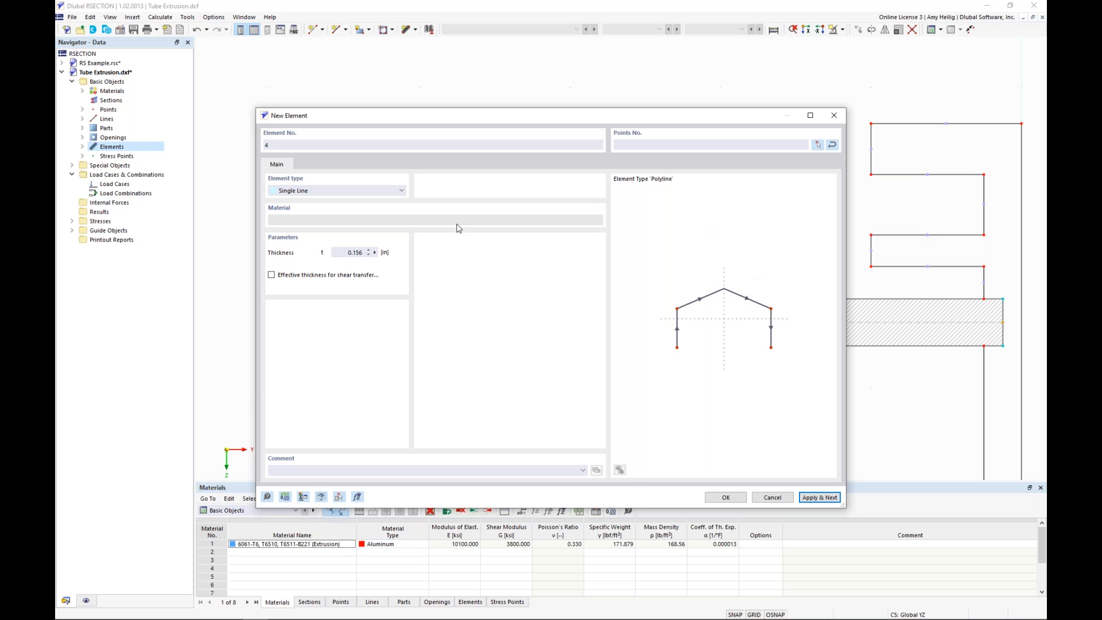
# Set the thickness of element 4 to 0.235 in by measuring between the midpoints of the bottom wall's edges.
pyautogui.click(375, 252)
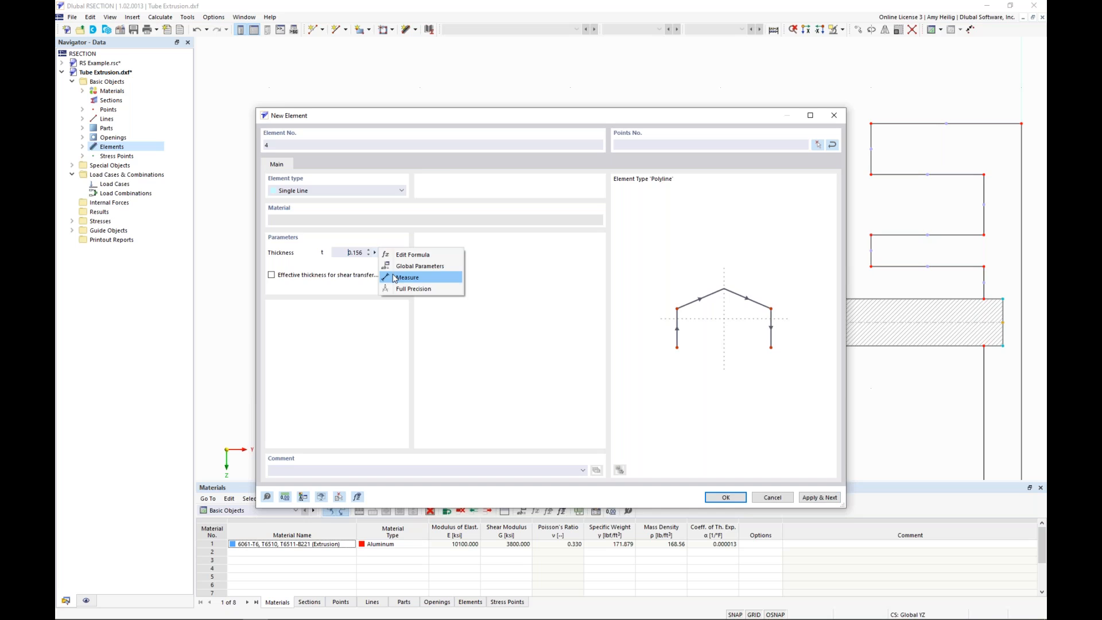
pyautogui.click(465, 277)
pyautogui.scroll(5, 669, 388)
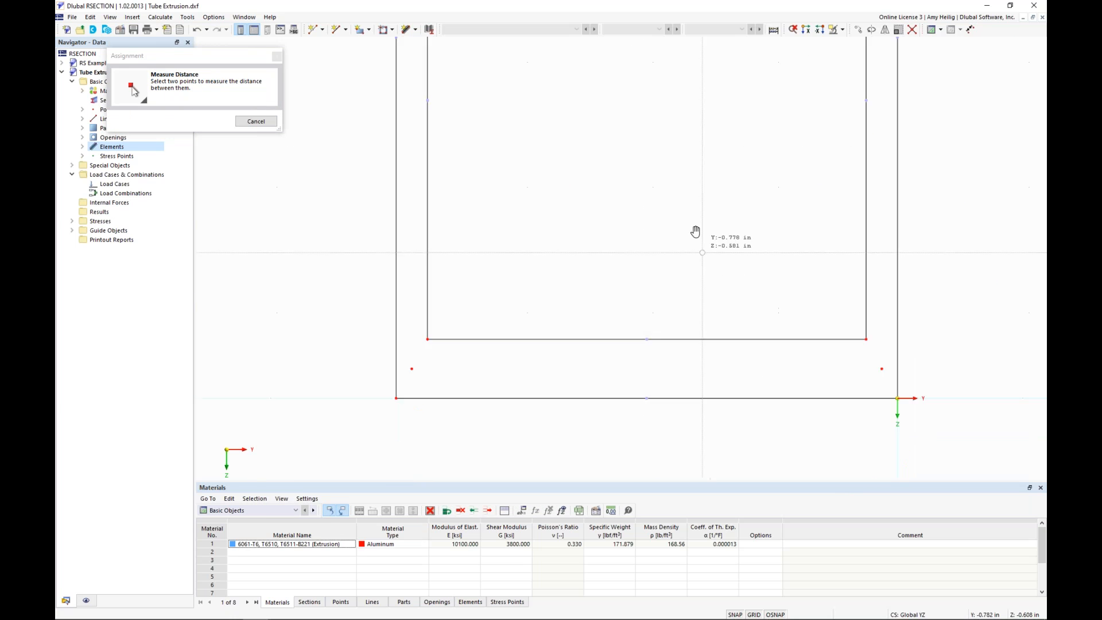
pyautogui.click(634, 353)
pyautogui.click(634, 294)
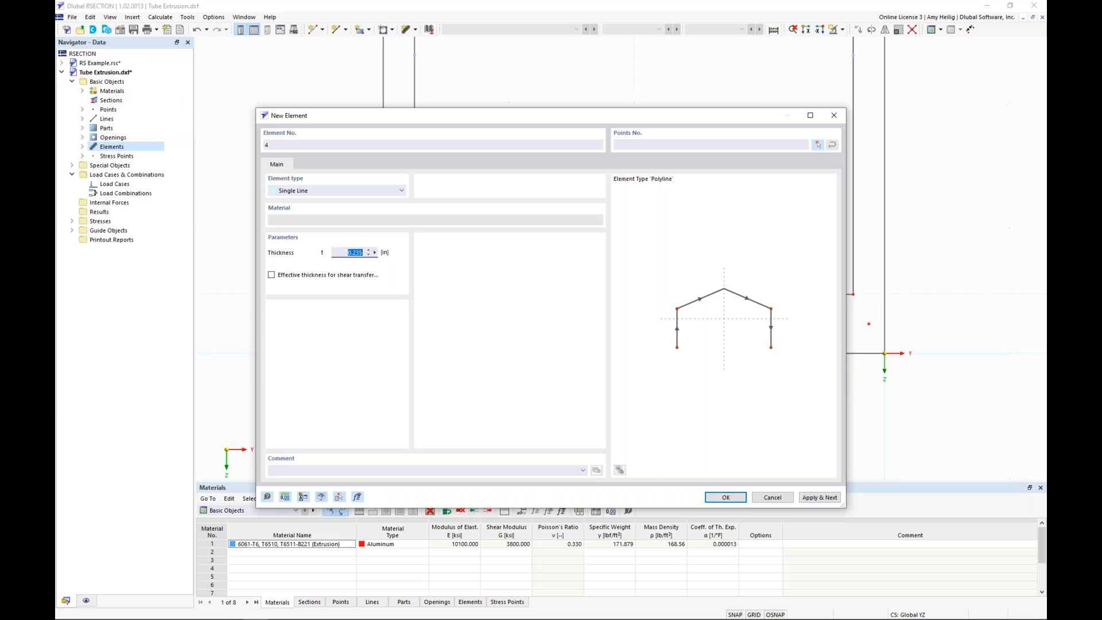
# Assign the bottom wall's centerline points 31 and 32 to the element and create it, continuing with another element.
pyautogui.click(817, 145)
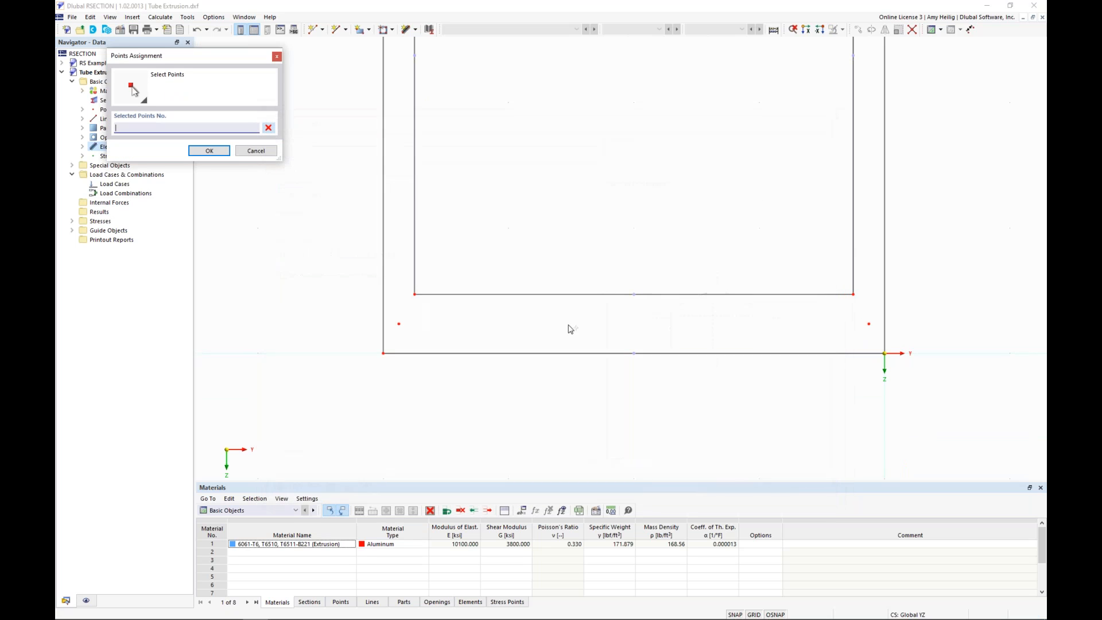
pyautogui.click(399, 324)
pyautogui.click(869, 324)
pyautogui.click(220, 151)
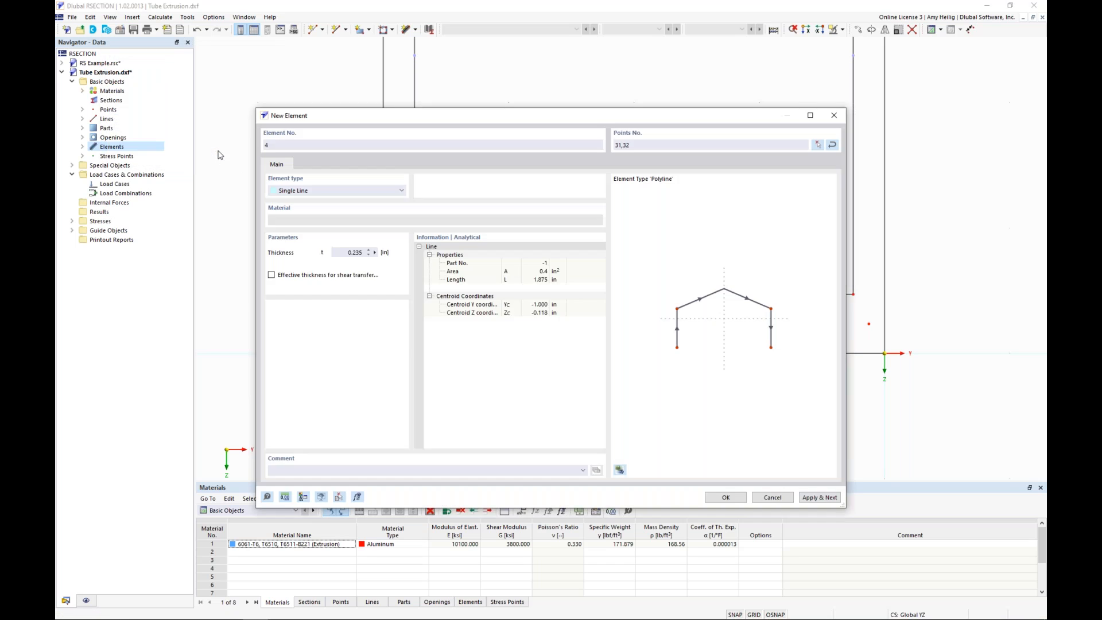
pyautogui.click(816, 499)
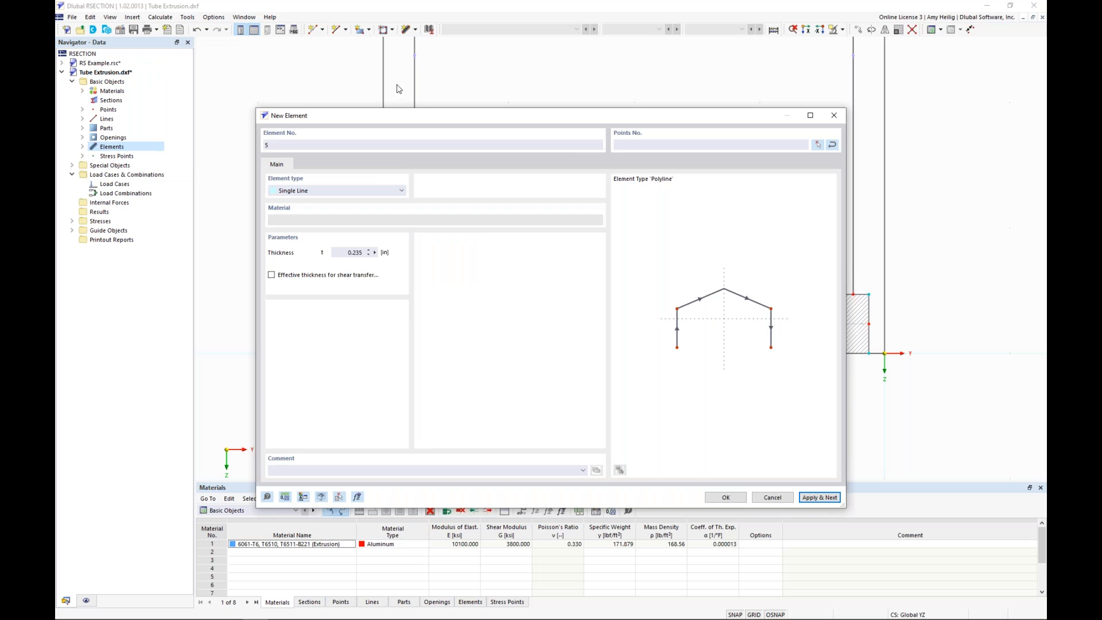
# Set the left wall's thickness and create its element from point 31 to the upper-left lip's outer centerline point, finishing the element definition.
pyautogui.click(339, 253)
pyautogui.click(818, 145)
pyautogui.click(406, 324)
pyautogui.scroll(-3, 447, 222)
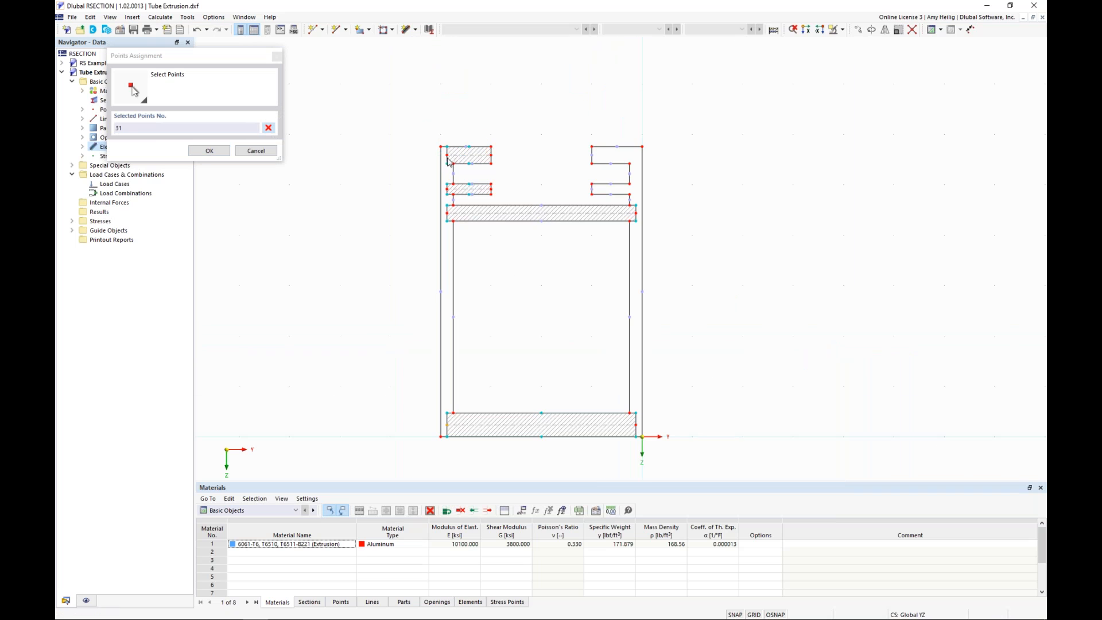
pyautogui.click(447, 155)
pyautogui.click(209, 151)
pyautogui.click(724, 497)
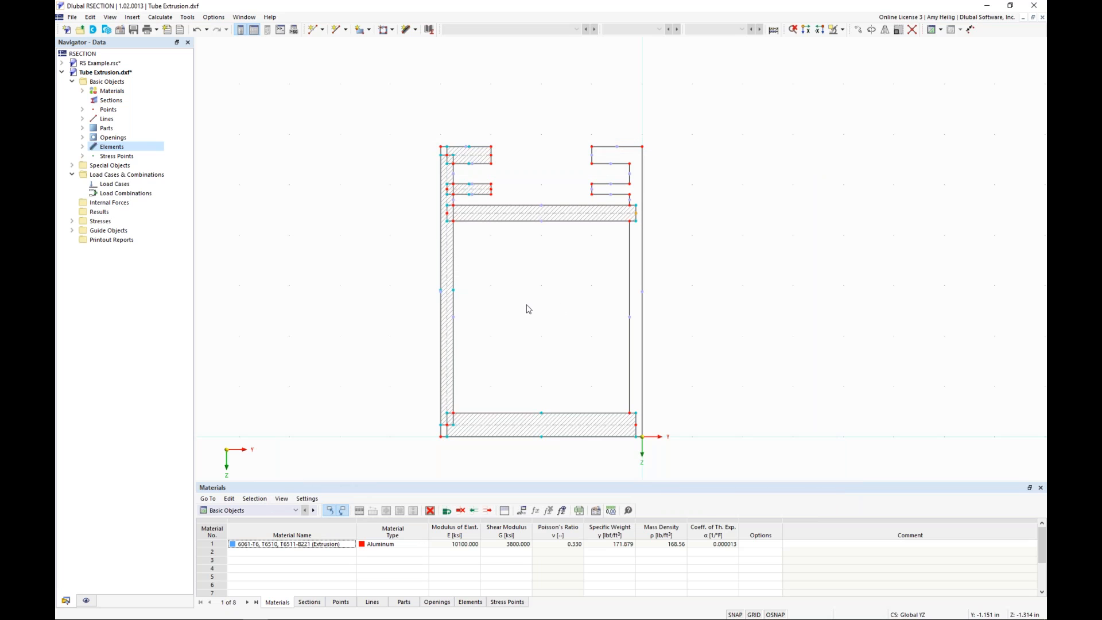
# Mirror a copy of the left wall and both left lip elements about a Z-parallel axis through the web's midpoint at Y -1.000, Z -2.141 in.
pyautogui.moveTo(496, 336); pyautogui.dragTo(401, 273)
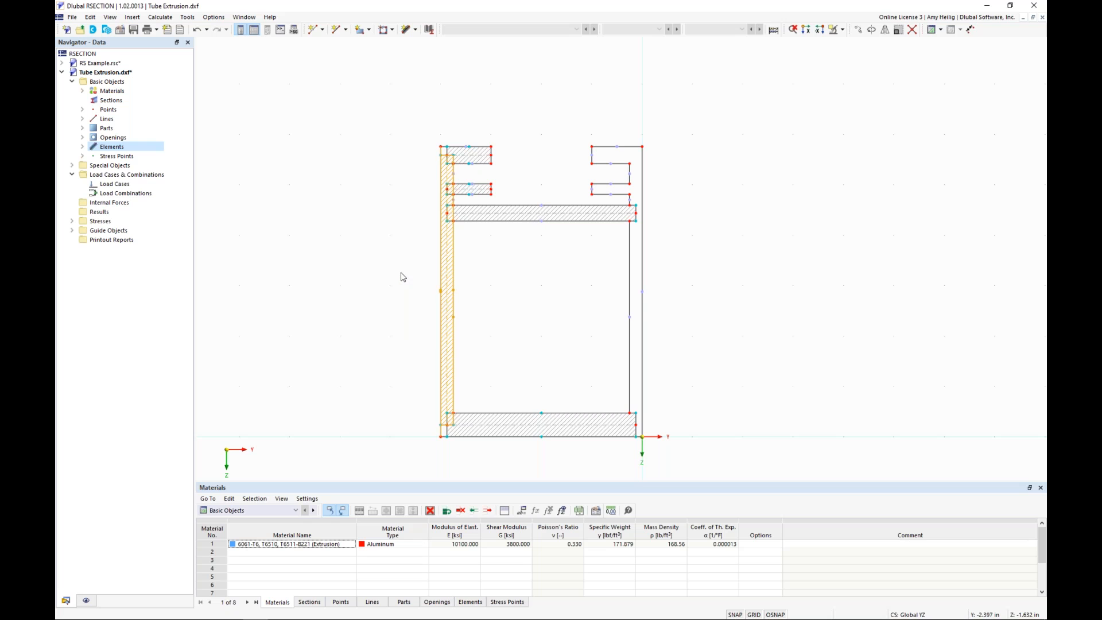
pyautogui.moveTo(503, 200); pyautogui.dragTo(477, 141)
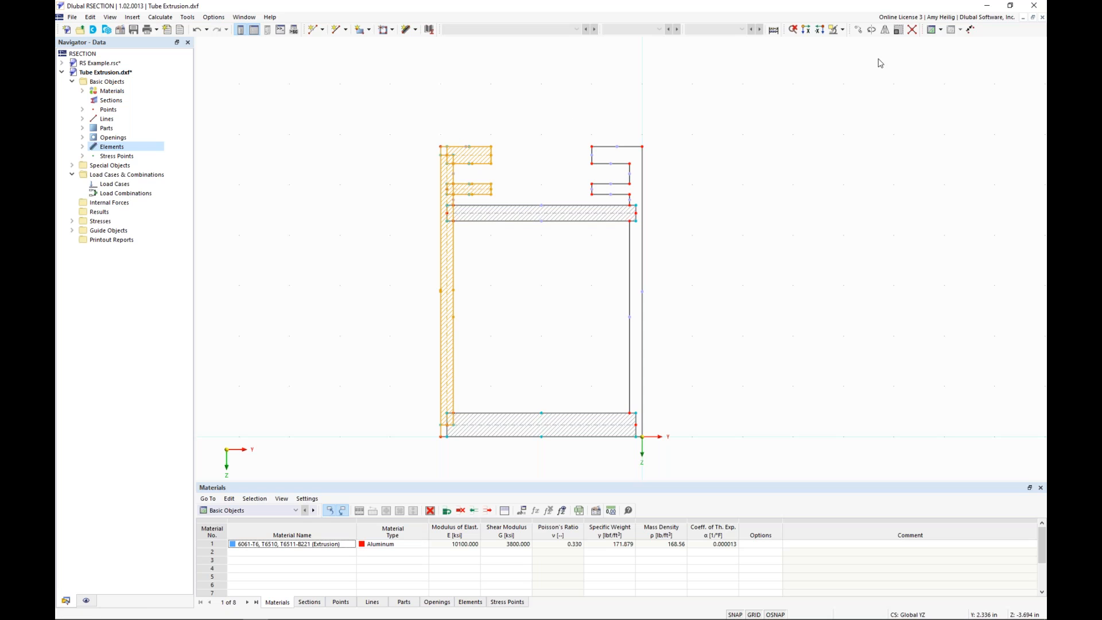
pyautogui.click(885, 31)
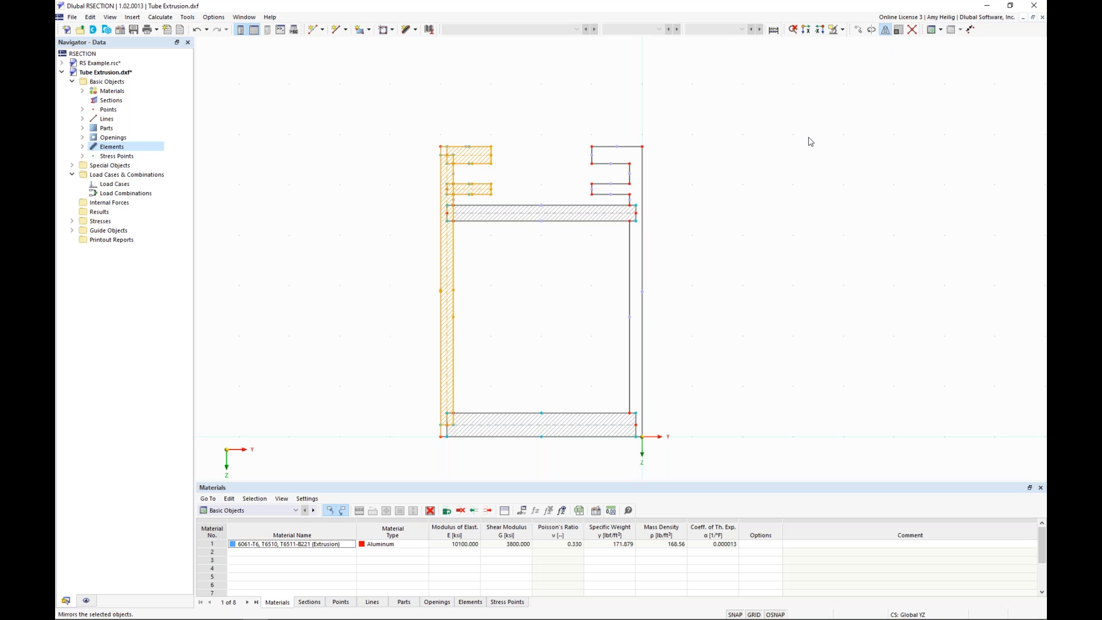
pyautogui.click(372, 224)
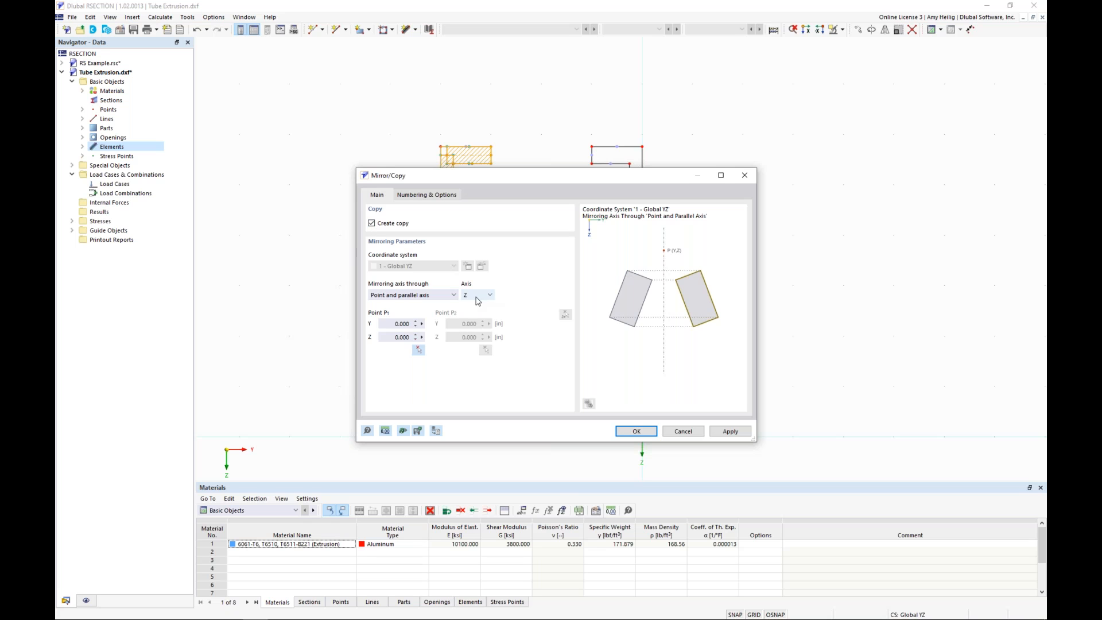
pyautogui.click(418, 350)
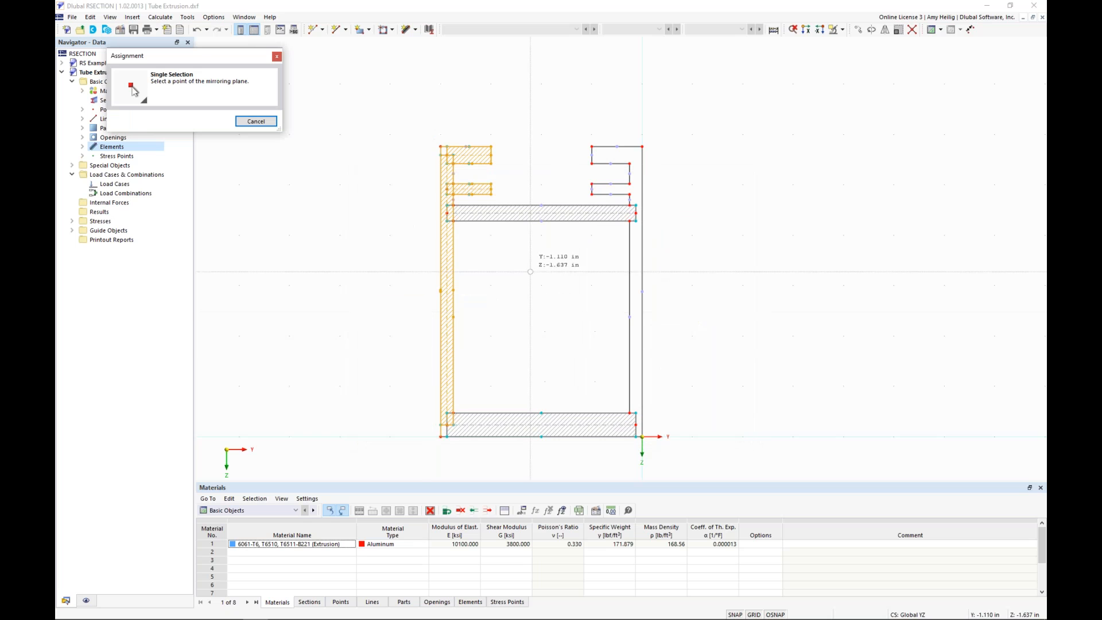
pyautogui.click(541, 221)
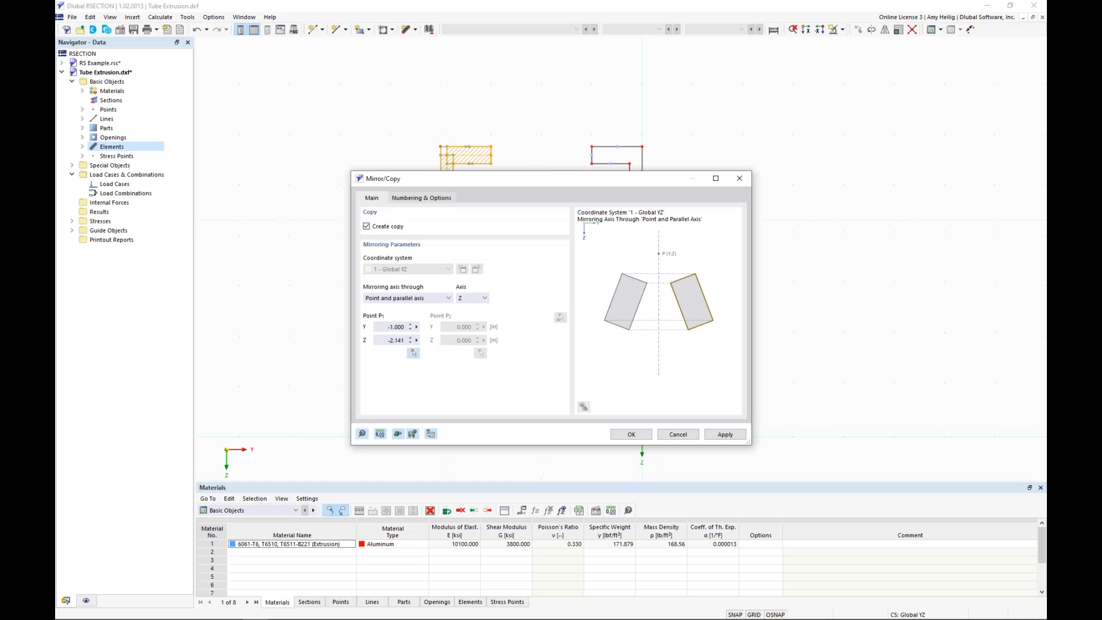
pyautogui.click(632, 437)
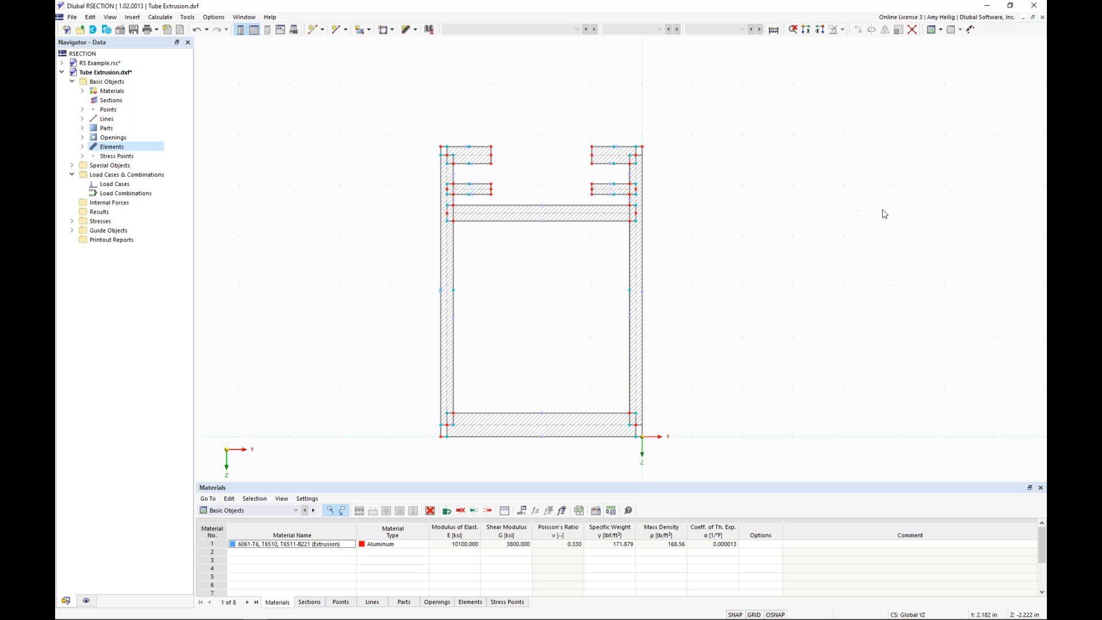
# Divide all of the section's lines and elements at their intersections and inspect the left wall's segments.
pyautogui.click(912, 31)
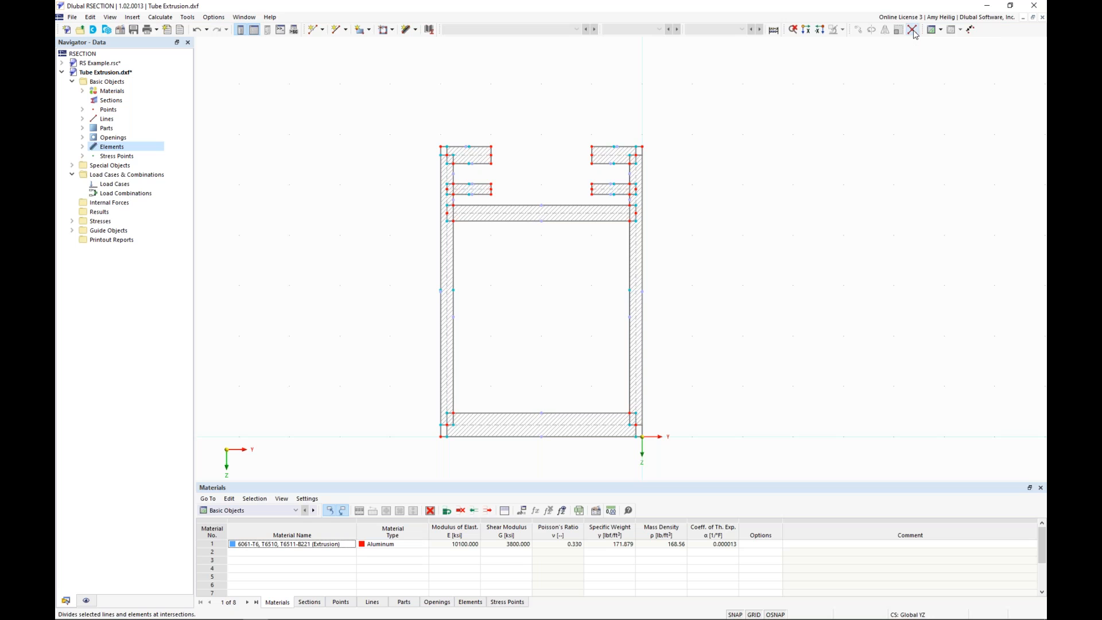
pyautogui.moveTo(694, 463); pyautogui.dragTo(397, 93)
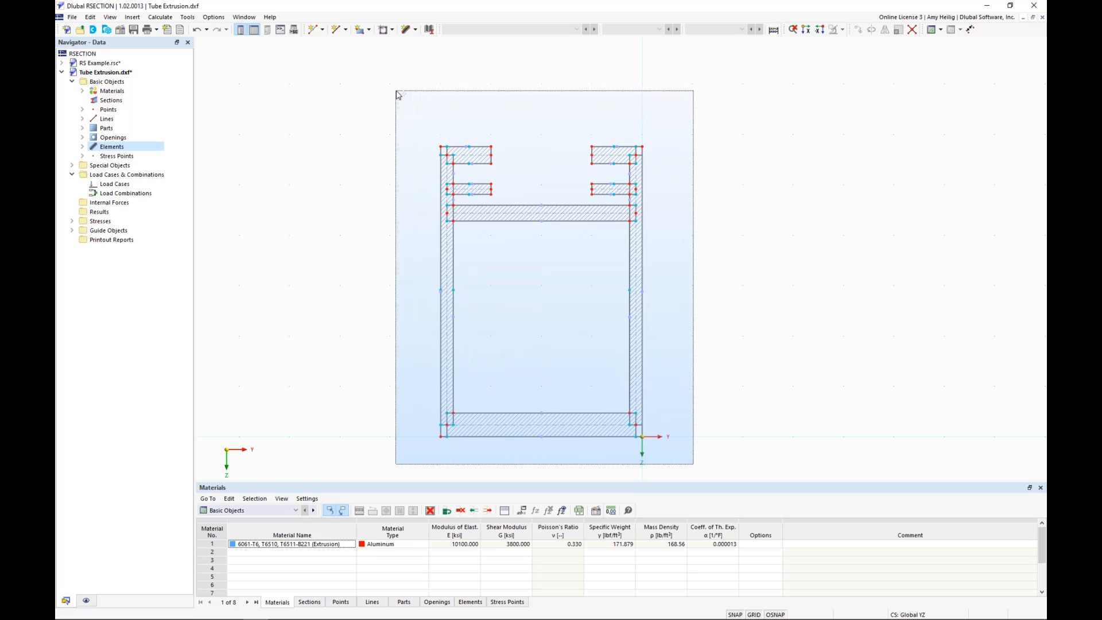
pyautogui.moveTo(397, 93); pyautogui.dragTo(396, 94)
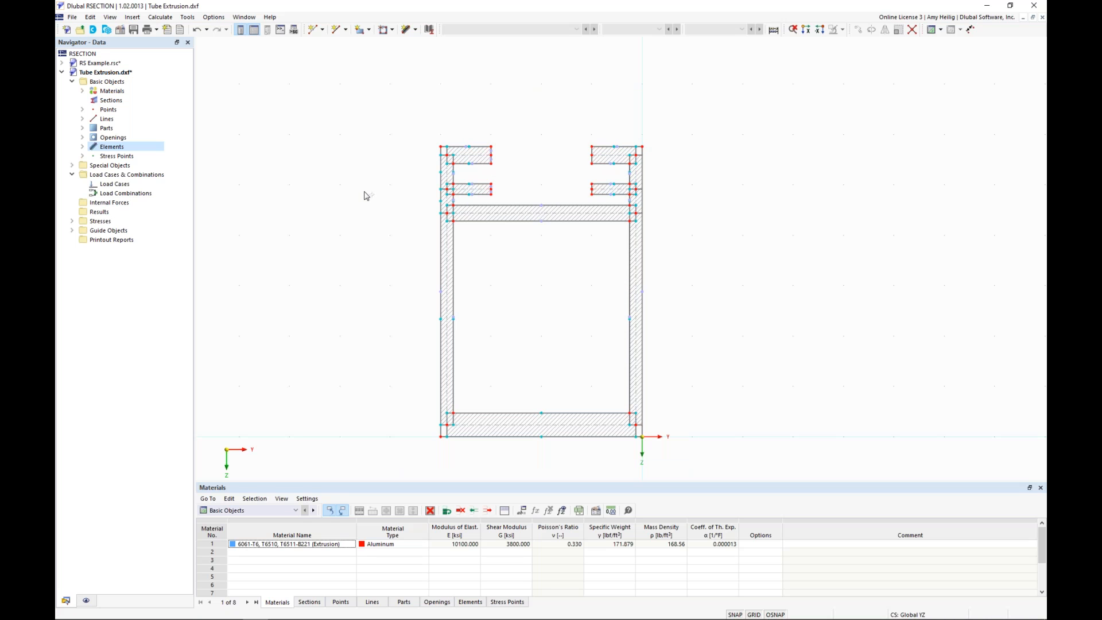
pyautogui.scroll(2, 442, 181)
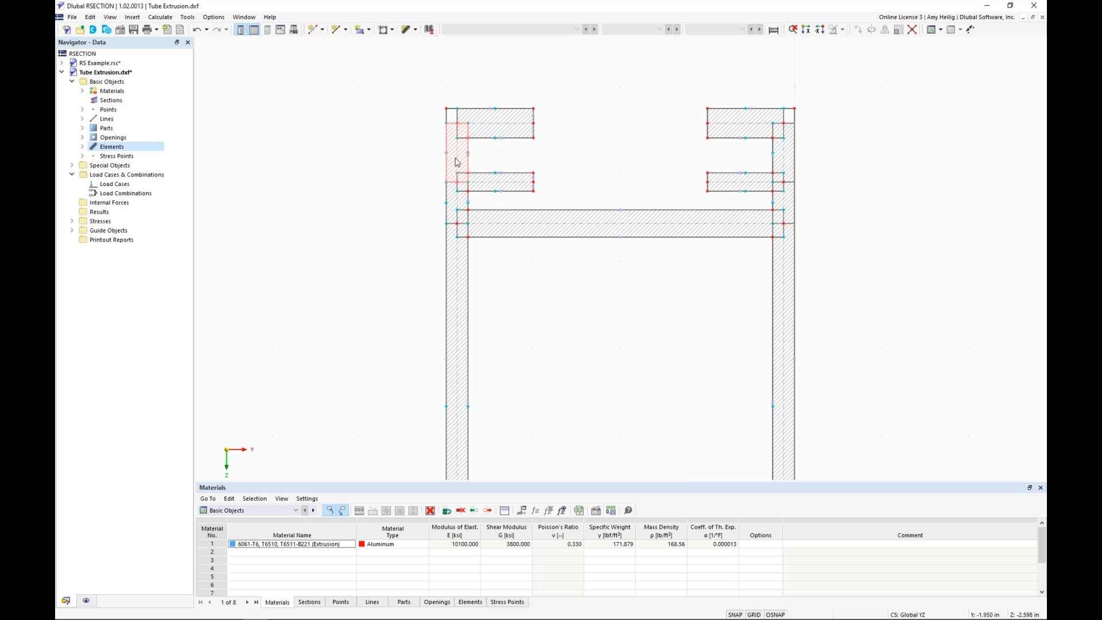
pyautogui.click(458, 204)
pyautogui.scroll(-3, 561, 167)
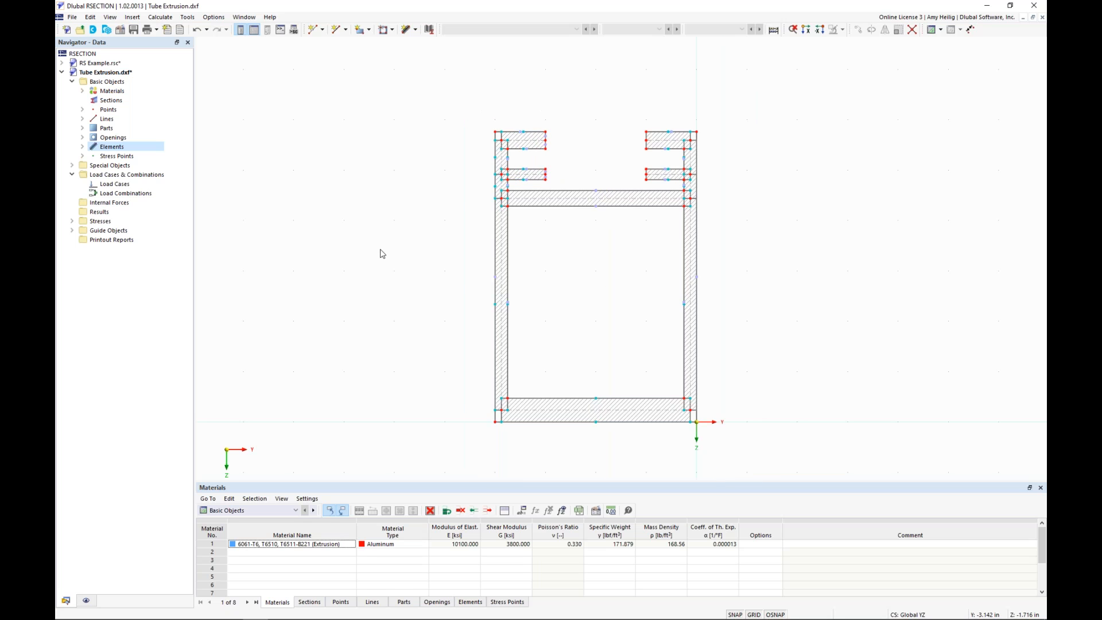
# Calculate the section and review the thin-walled section properties from area and bending through shear, torsion and warping.
pyautogui.click(161, 17)
pyautogui.click(168, 30)
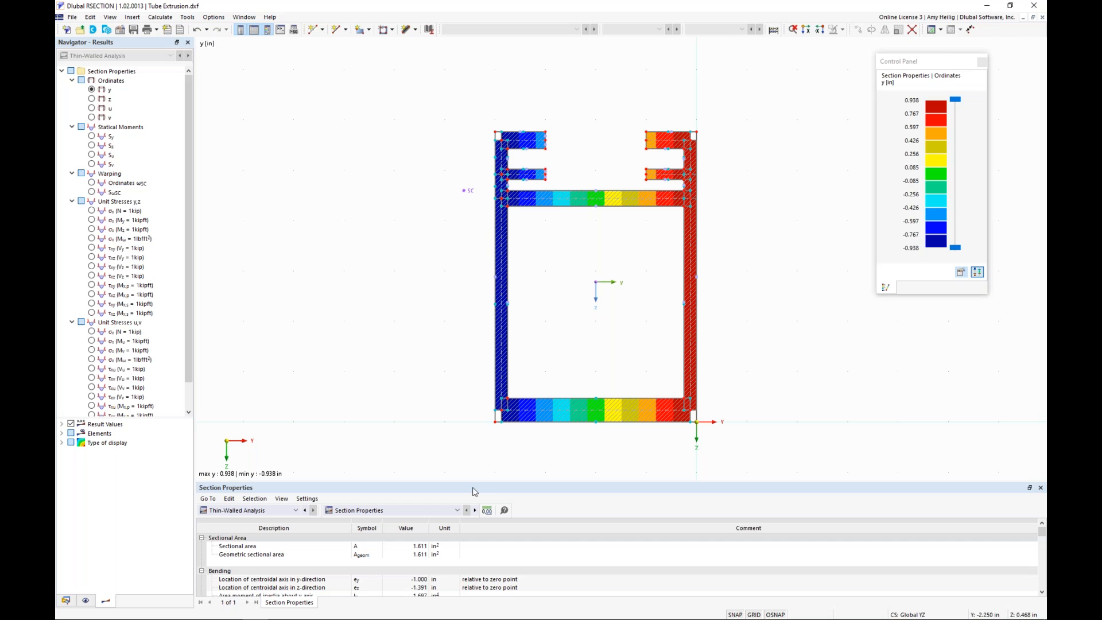
pyautogui.moveTo(467, 481); pyautogui.dragTo(465, 297)
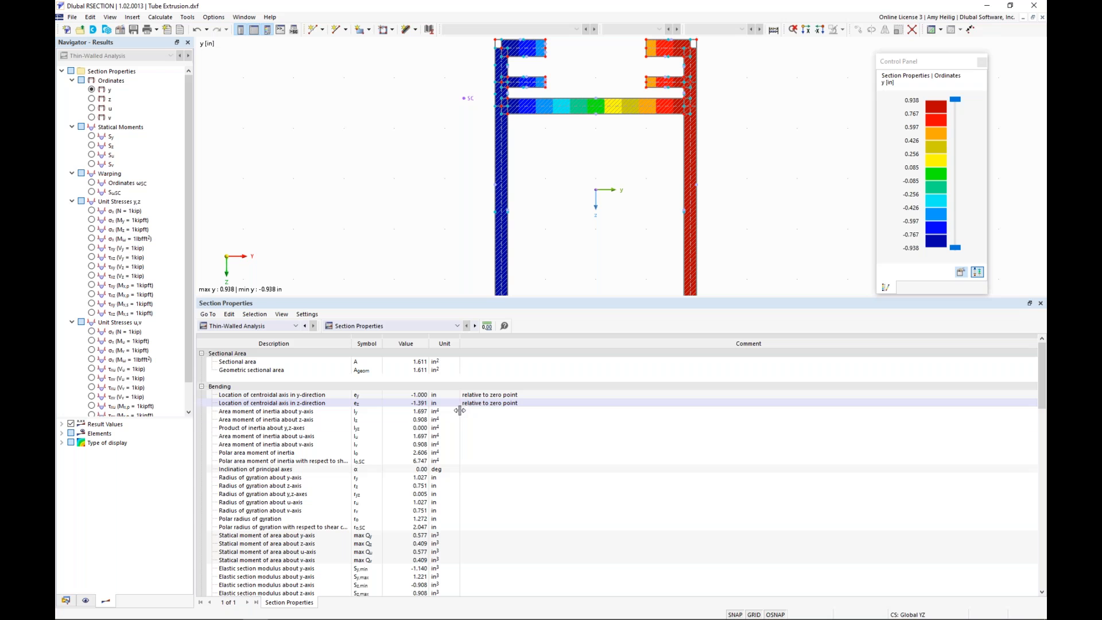
pyautogui.scroll(-10, 469, 449)
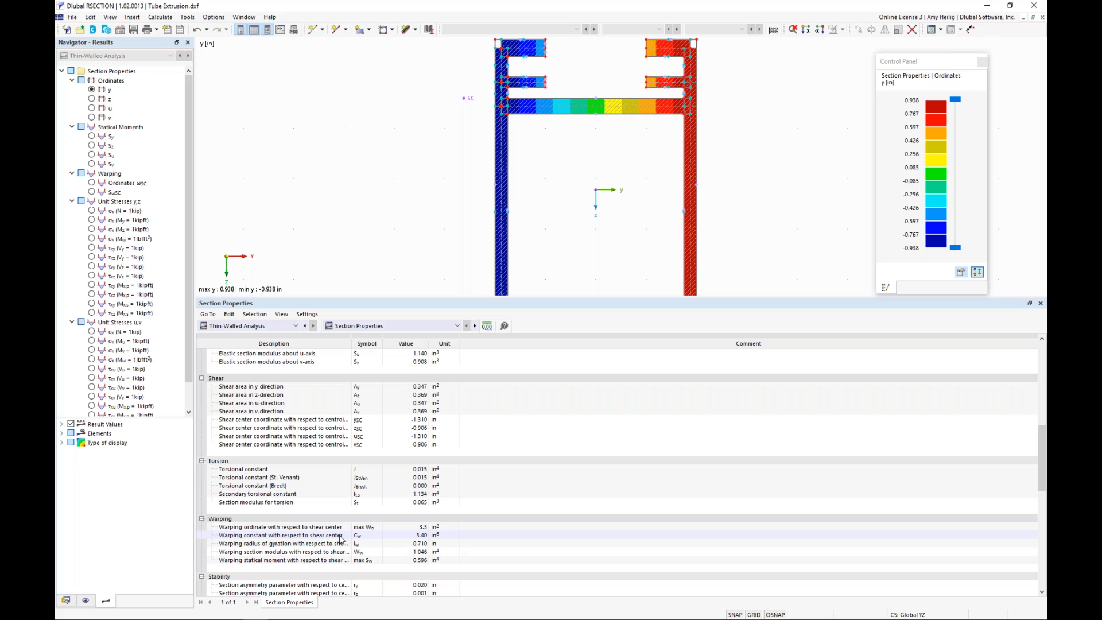
# Enlarge the tube section's graphics area above the results table and activate the RS Example section model.
pyautogui.moveTo(549, 303); pyautogui.dragTo(548, 438)
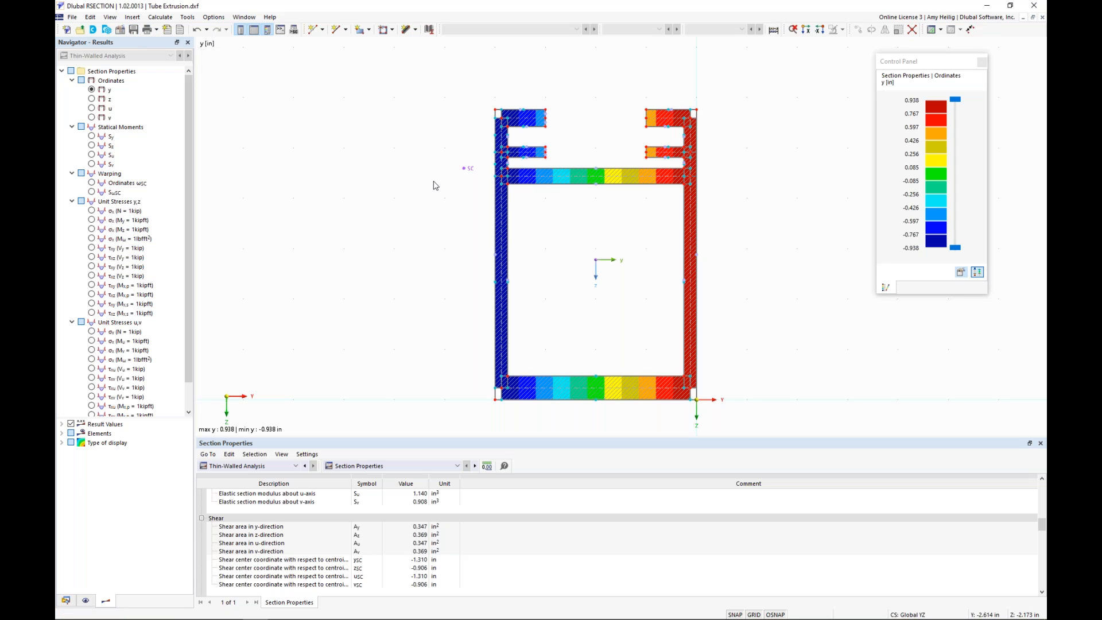
pyautogui.click(66, 601)
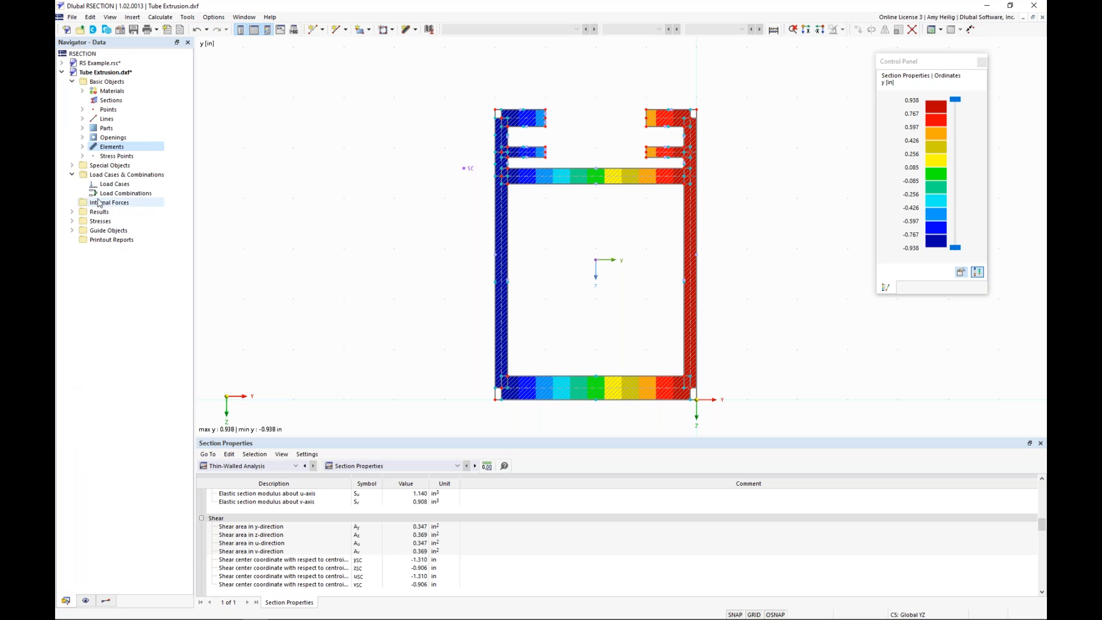
pyautogui.click(107, 64)
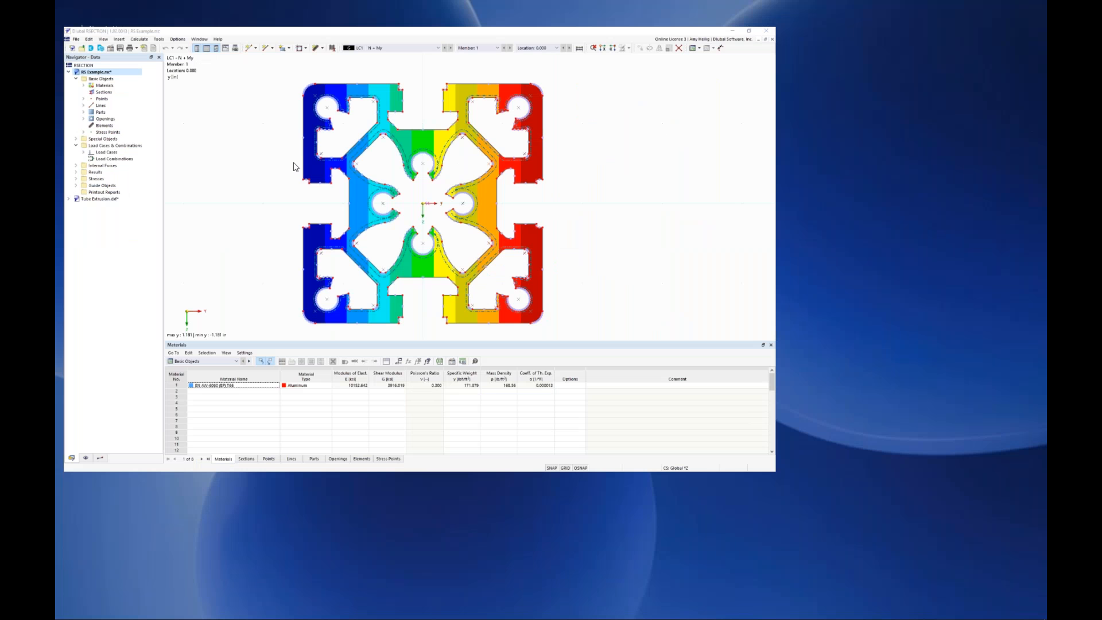
# Switch to the Carport START model in RFEM and review its base data for model type, add-ons and standards.
pyautogui.press('super+Tab')
pyautogui.click(267, 297)
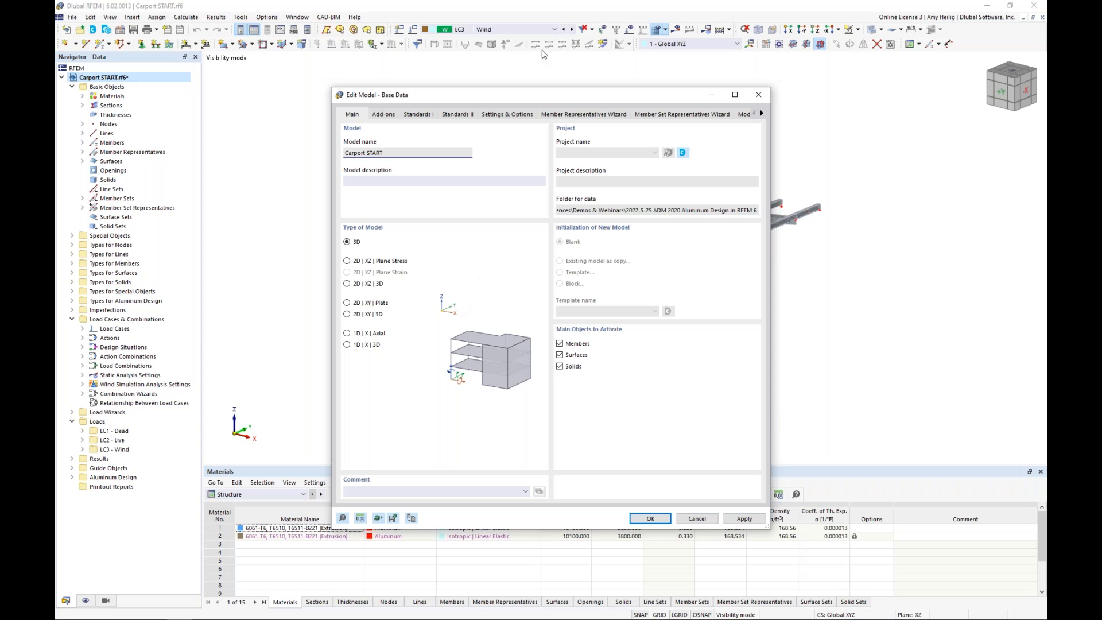
pyautogui.moveTo(552, 98); pyautogui.dragTo(568, 78)
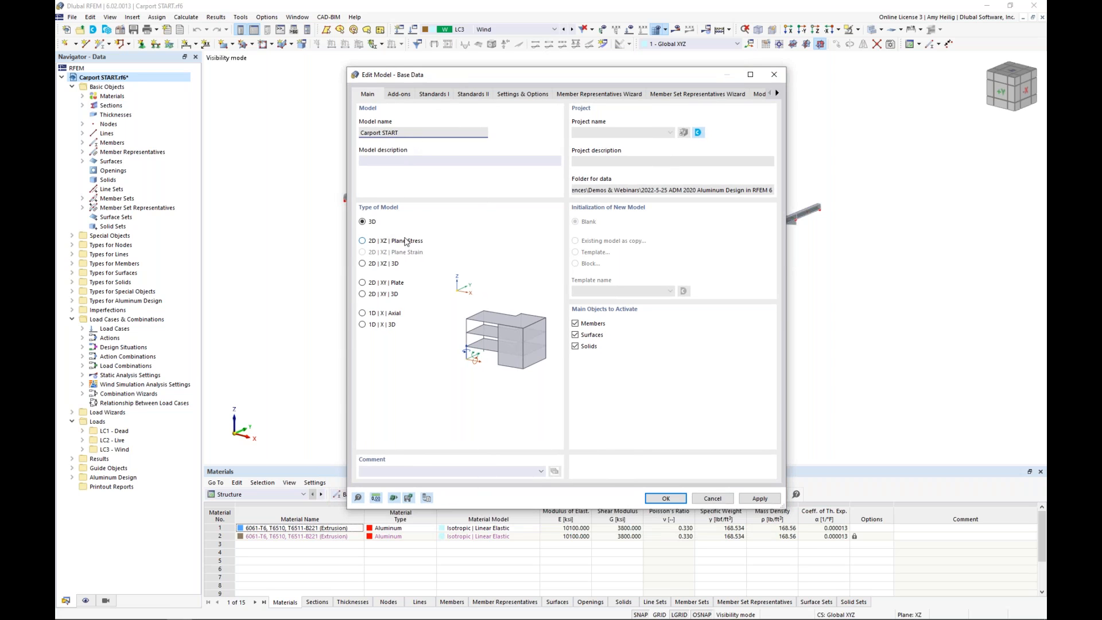
pyautogui.click(400, 94)
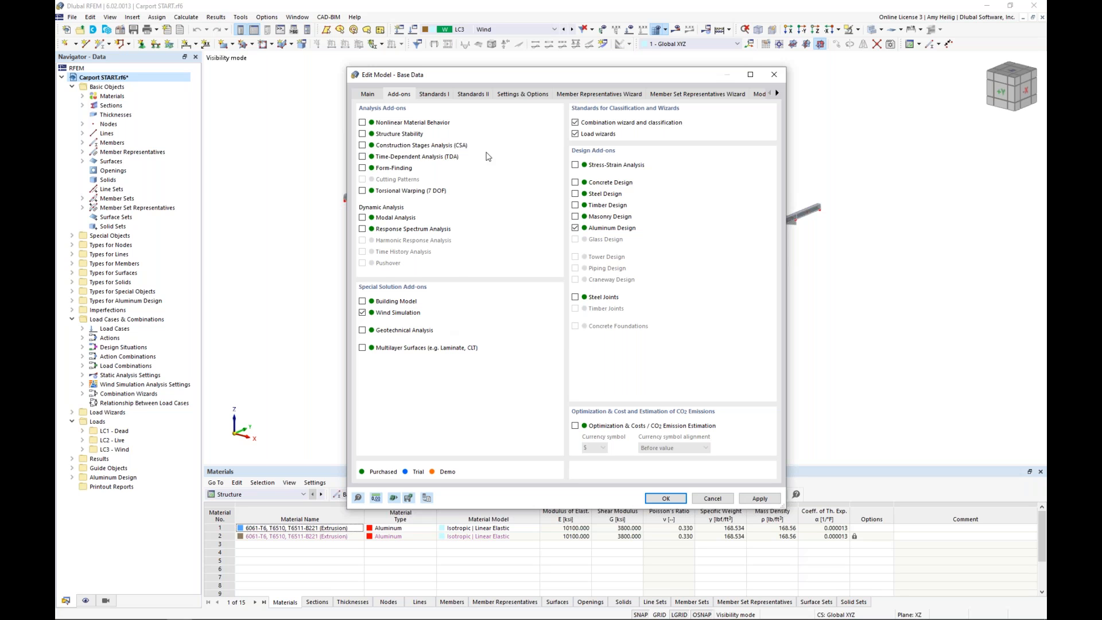
pyautogui.click(441, 98)
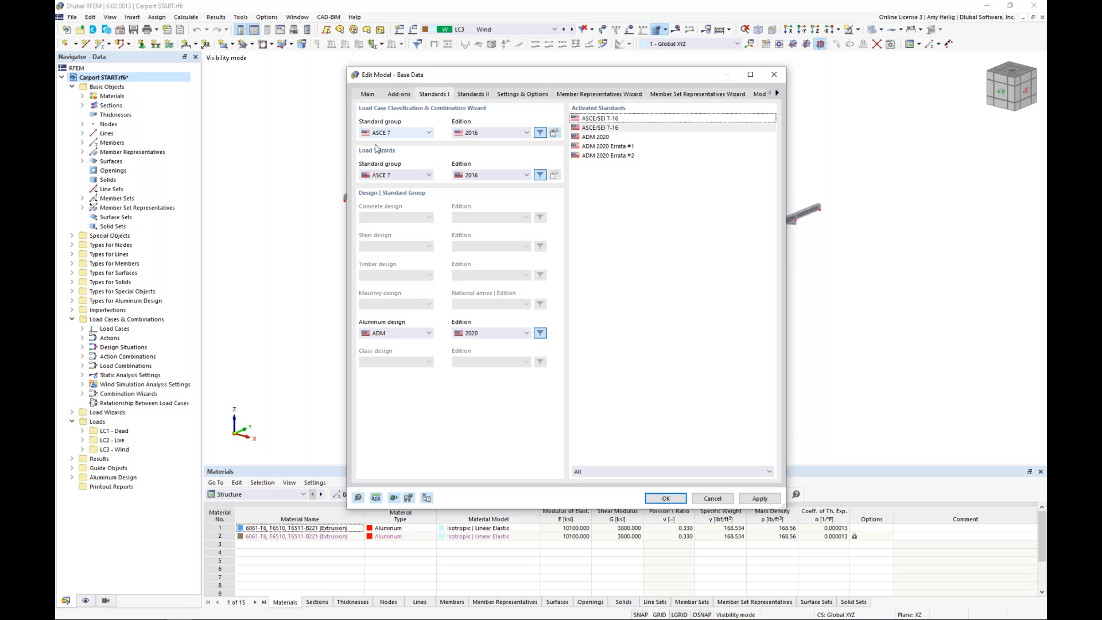
# Review the available standard groups for load combinations and aluminum design, keeping ASCE 7 and ADM selected.
pyautogui.click(405, 133)
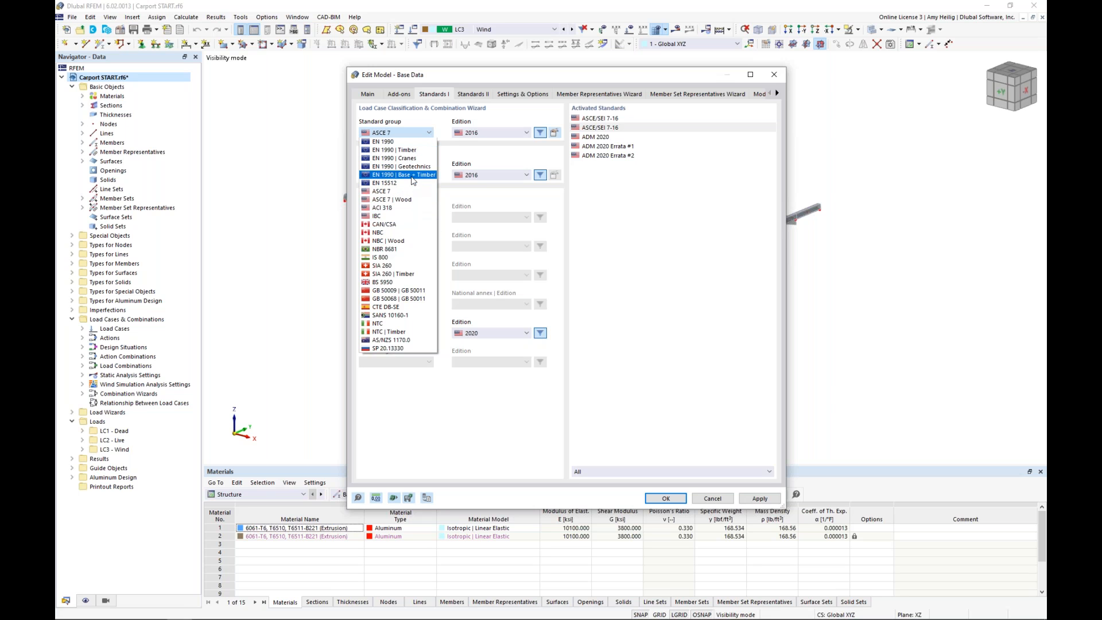
pyautogui.click(460, 154)
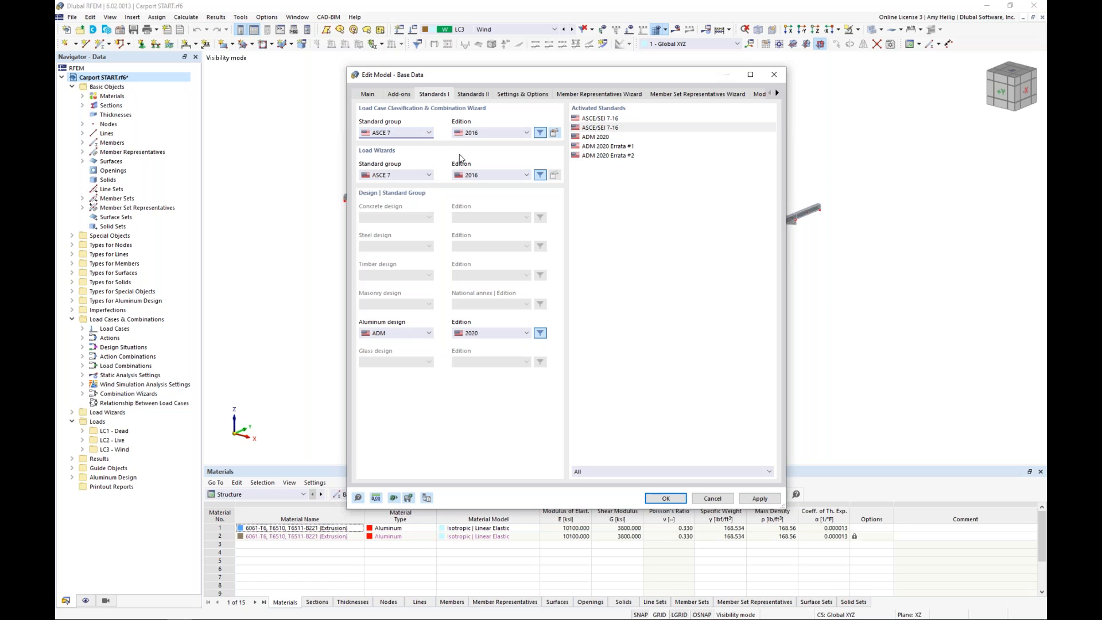
pyautogui.click(422, 334)
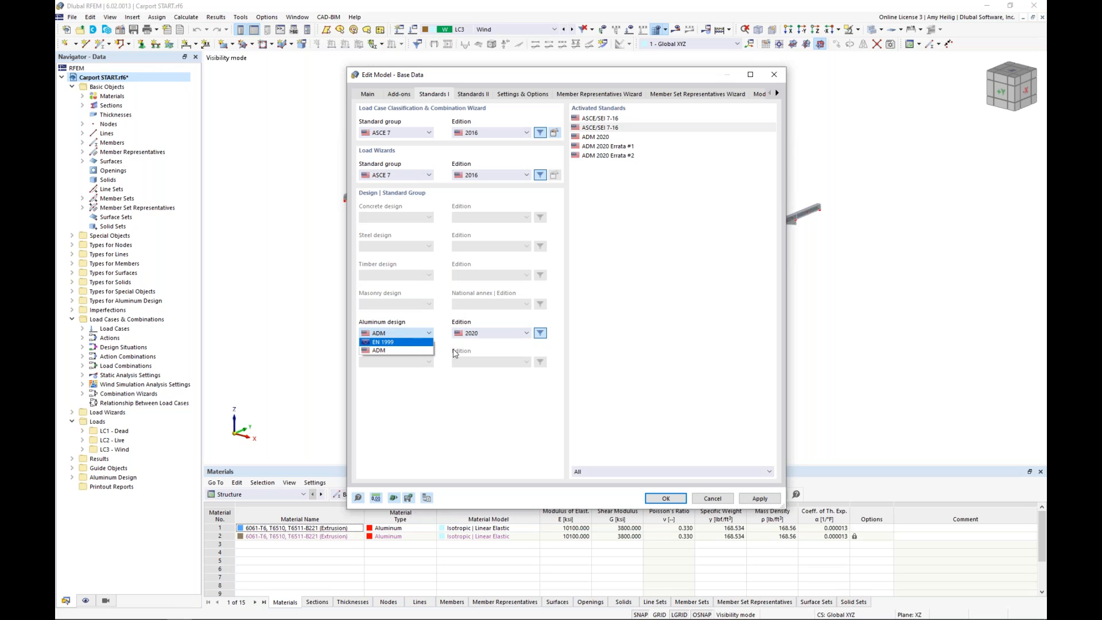
pyautogui.click(471, 345)
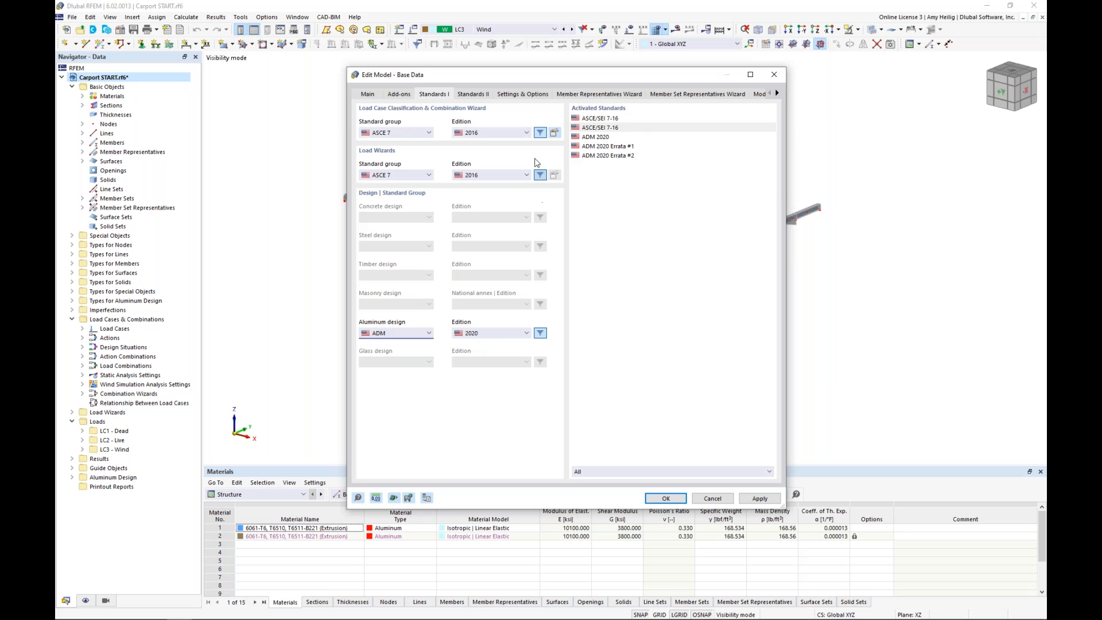
# Review the model settings and the member representatives' aluminum design properties, then close the base data without changes.
pyautogui.click(522, 95)
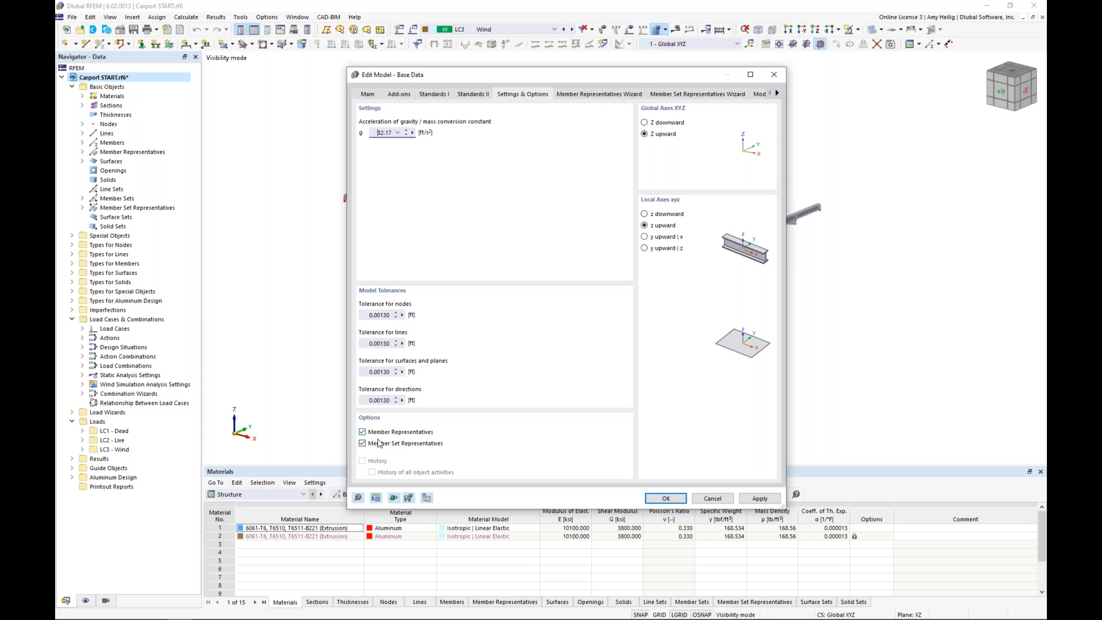
pyautogui.click(581, 95)
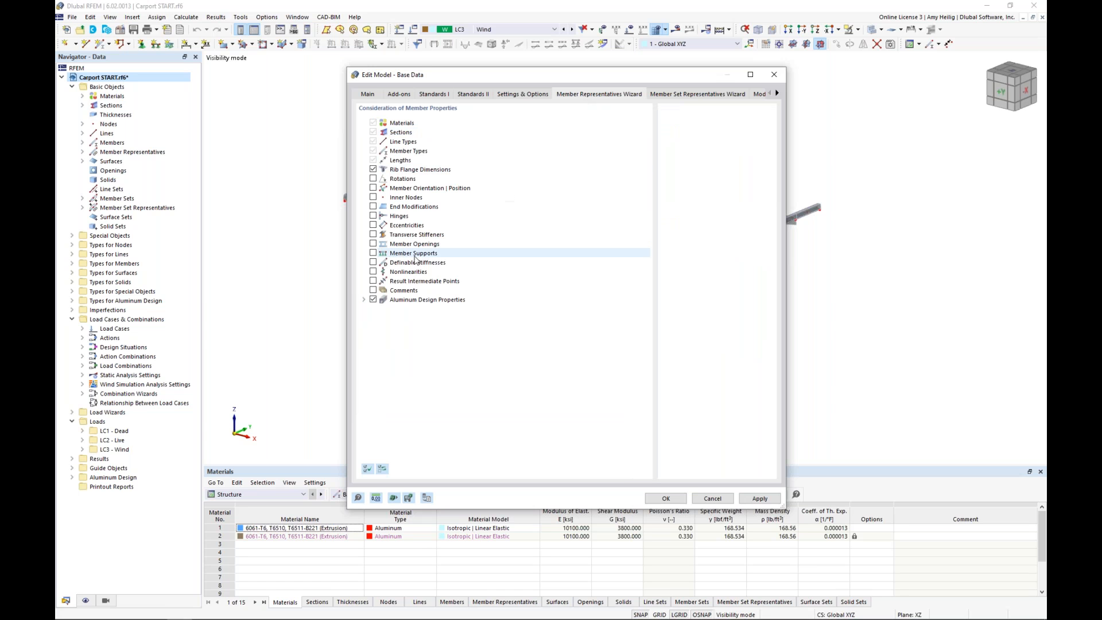
pyautogui.click(363, 299)
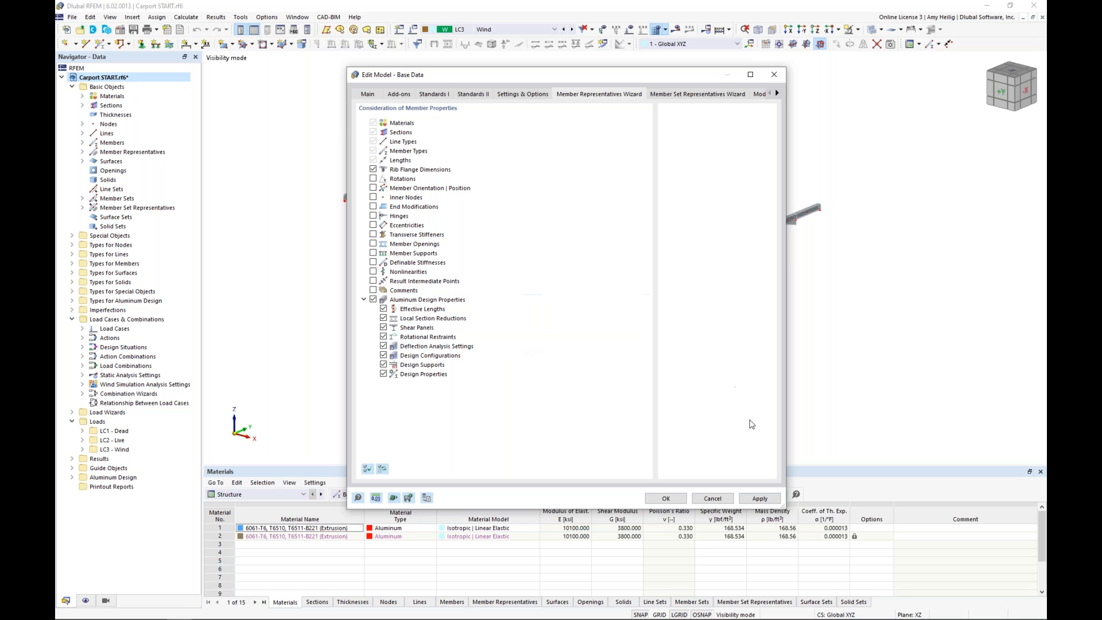
pyautogui.click(721, 500)
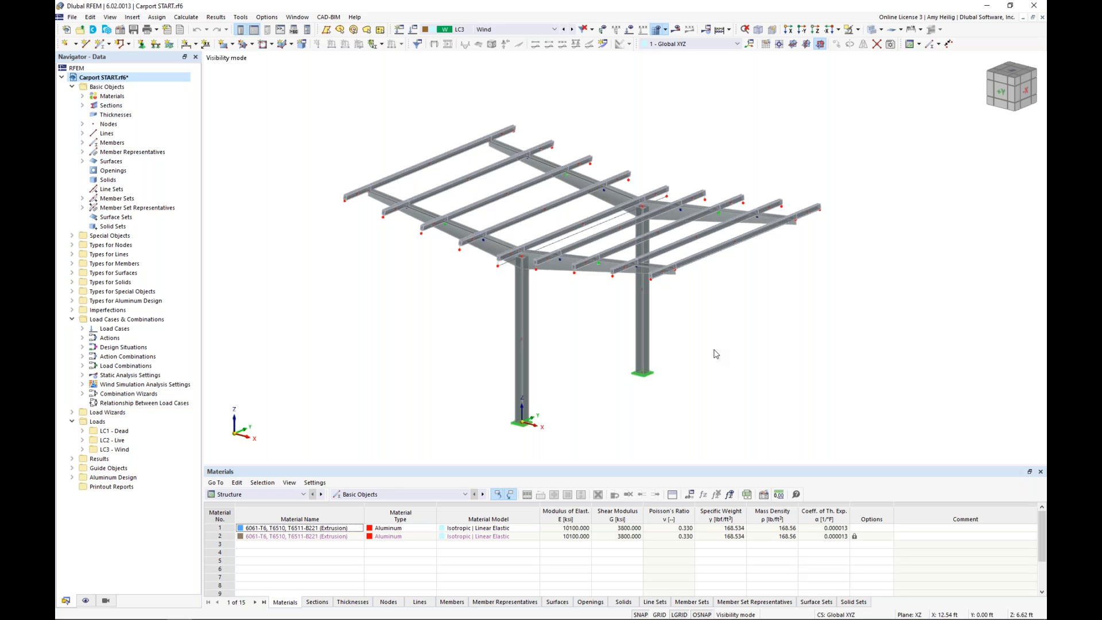
# Open the front column's member definition, view its section assignment and bring up the section library.
pyautogui.keyDown('ctrl'); pyautogui.moveTo(711, 381); pyautogui.dragTo(681, 373, button='middle'); pyautogui.keyUp('ctrl')
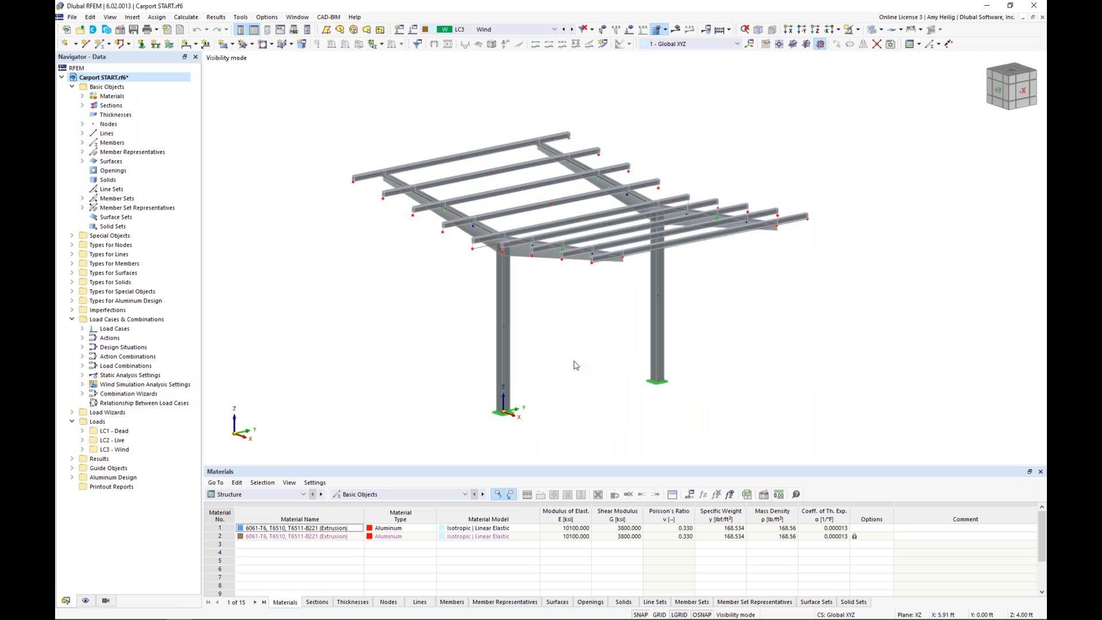
pyautogui.doubleClick(504, 358)
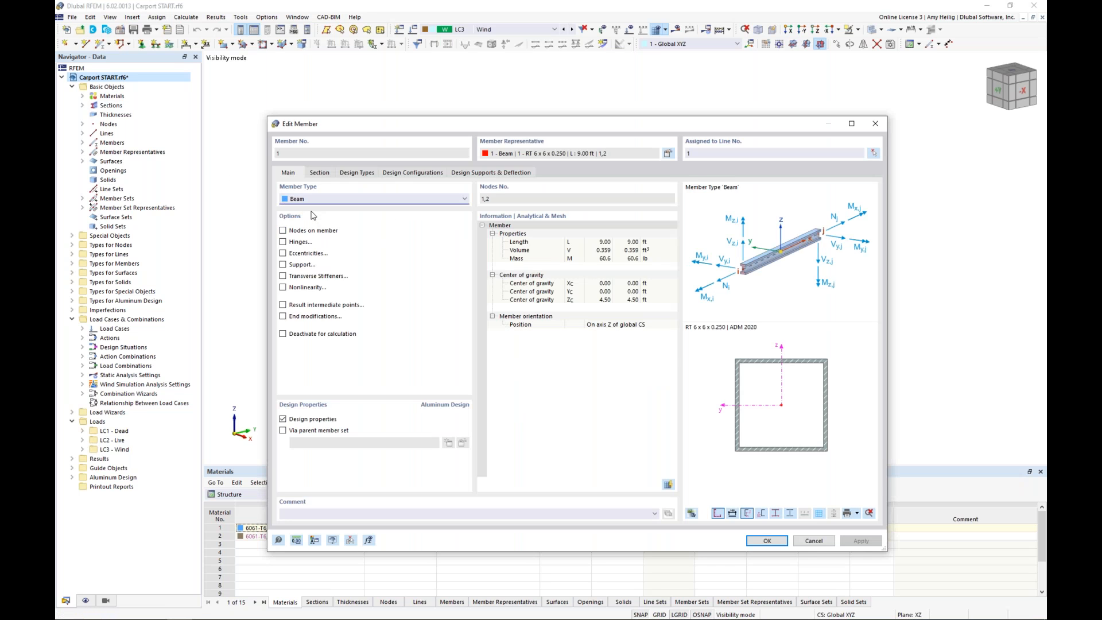
pyautogui.click(319, 174)
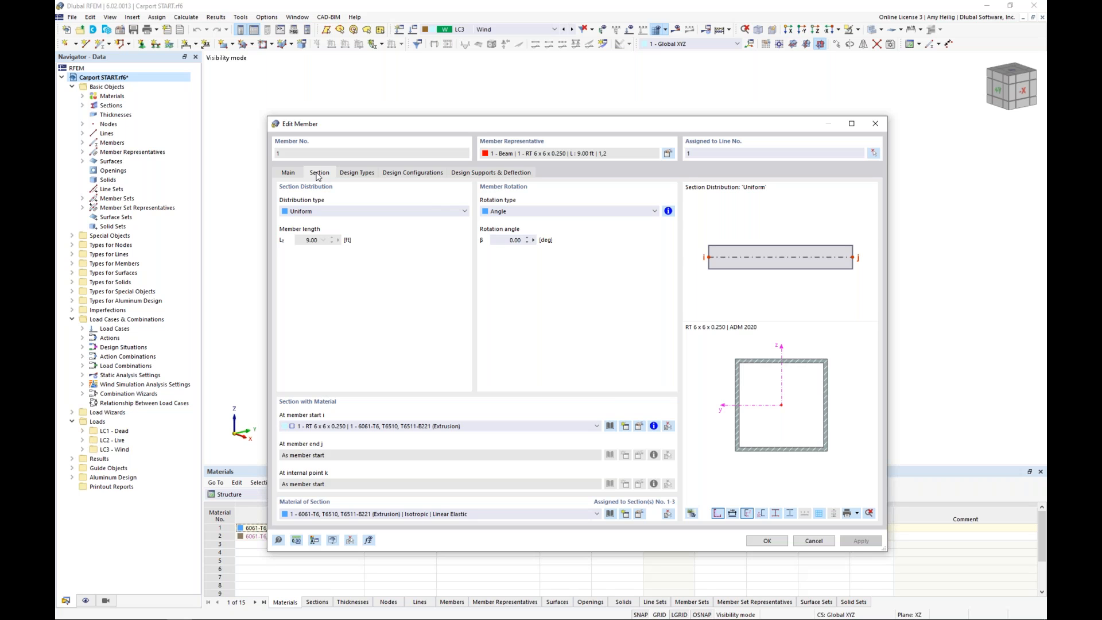
pyautogui.click(611, 426)
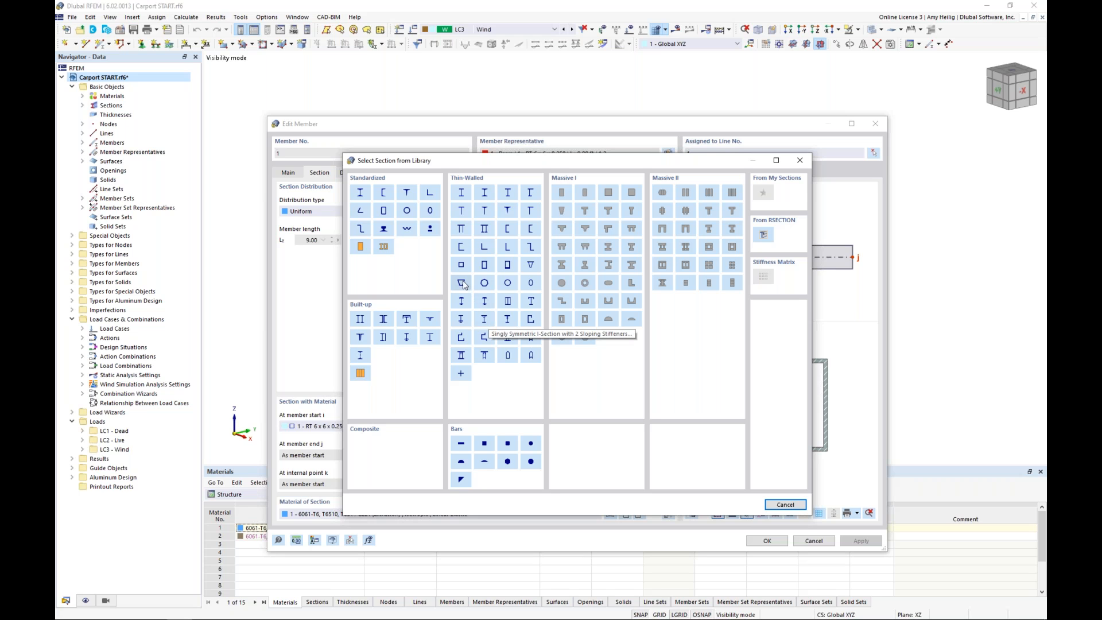
# Show the standardized rectangular hollow sections filtered to the United States region and the ADM 2020 standard.
pyautogui.click(387, 215)
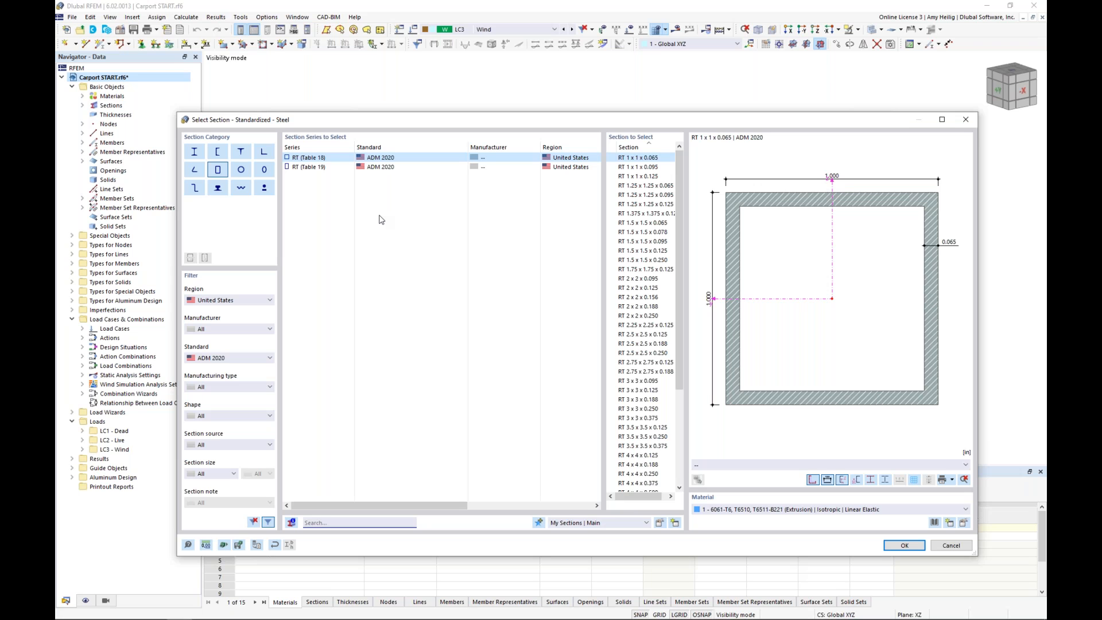
pyautogui.click(227, 301)
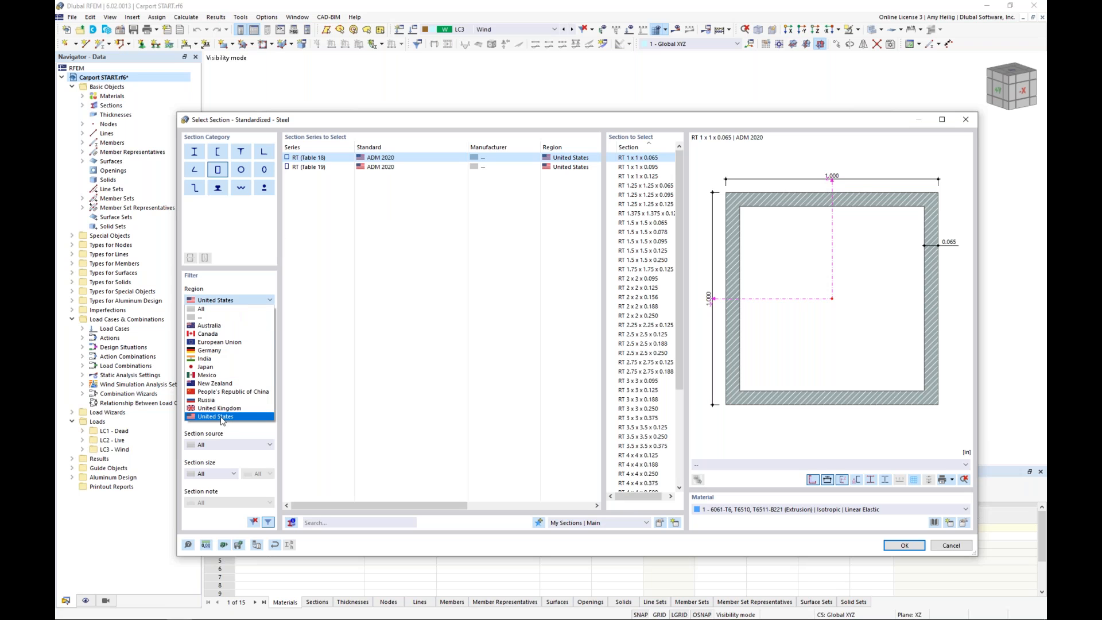
pyautogui.click(222, 418)
pyautogui.click(229, 359)
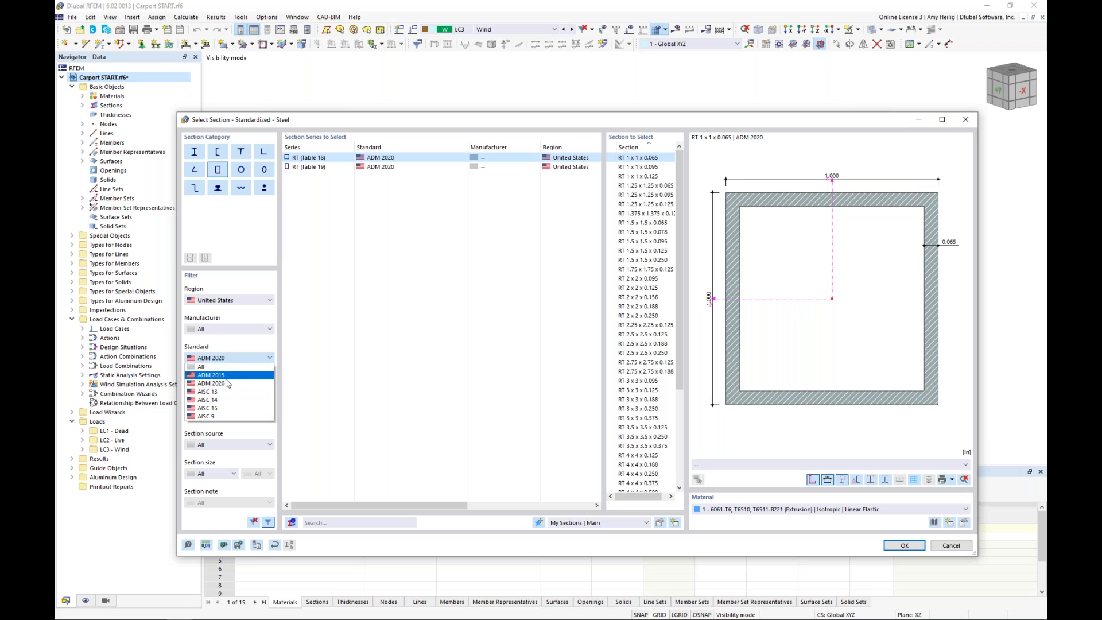
pyautogui.click(228, 385)
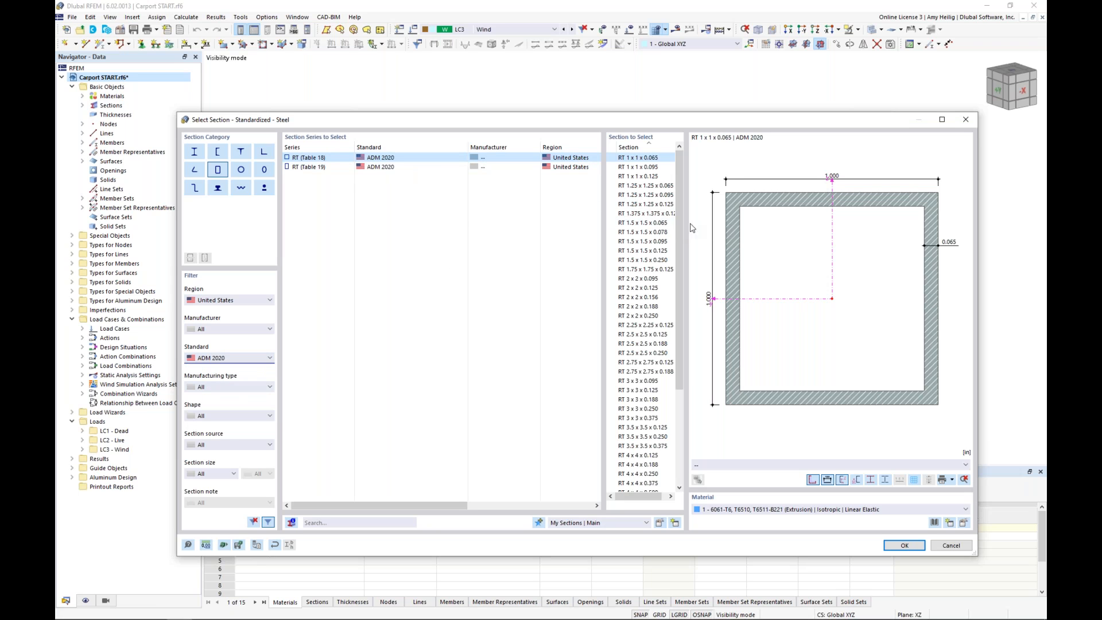
# Browse the tube sizes in the RT (Table 18) and RT (Table 19) series and leave the library without choosing one.
pyautogui.moveTo(681, 231); pyautogui.dragTo(682, 312)
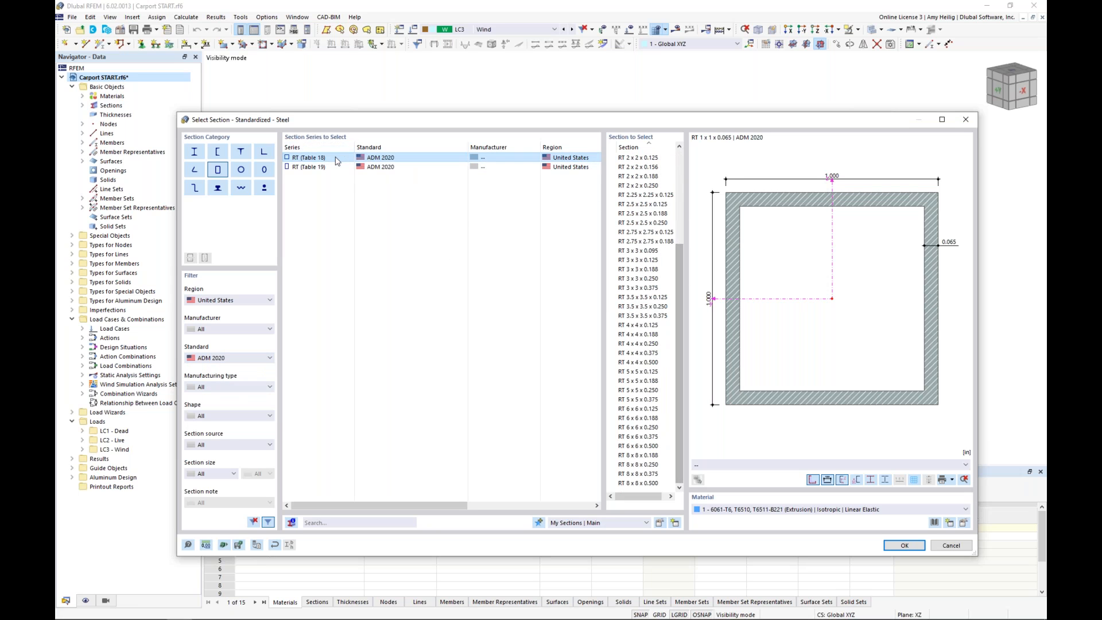
pyautogui.click(367, 167)
pyautogui.moveTo(678, 207); pyautogui.dragTo(679, 284)
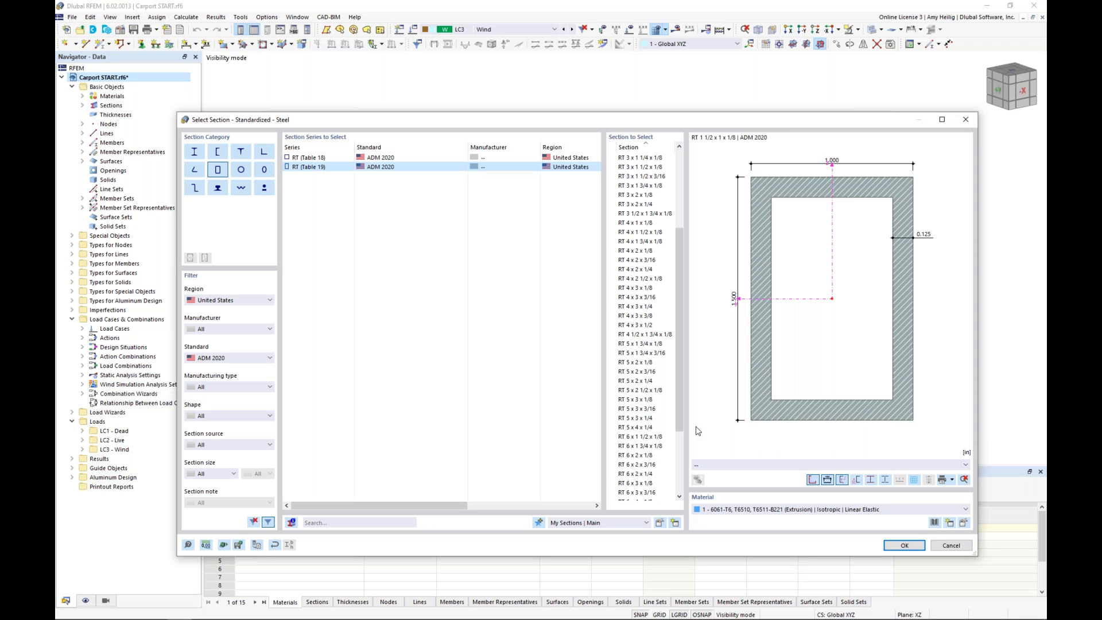
pyautogui.click(945, 546)
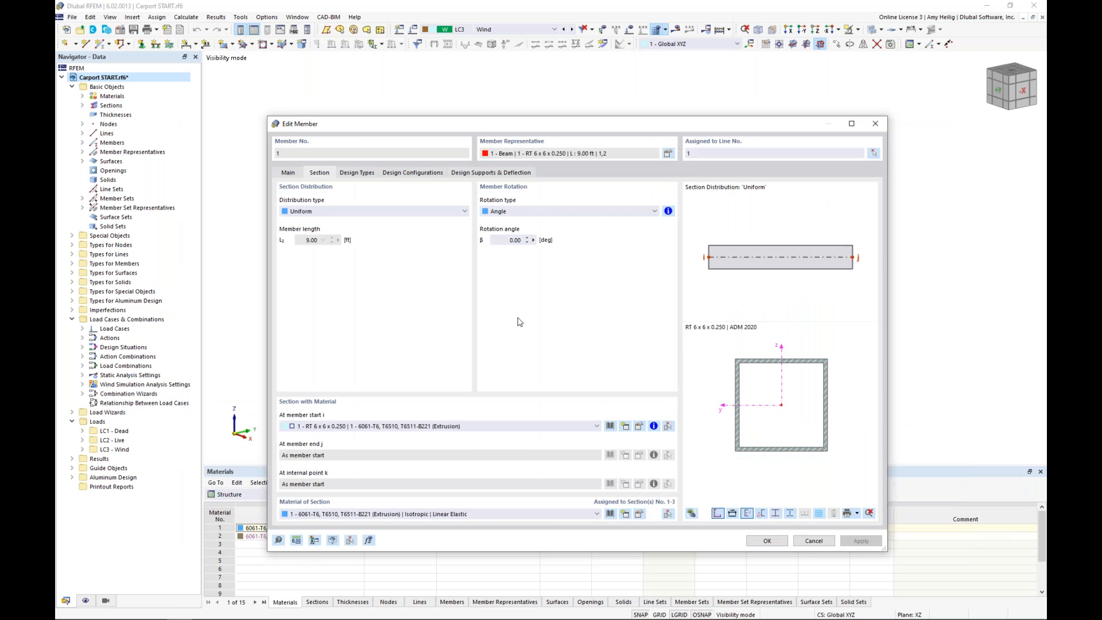
# Deactivate the column's aluminum design properties and activate them again.
pyautogui.click(288, 175)
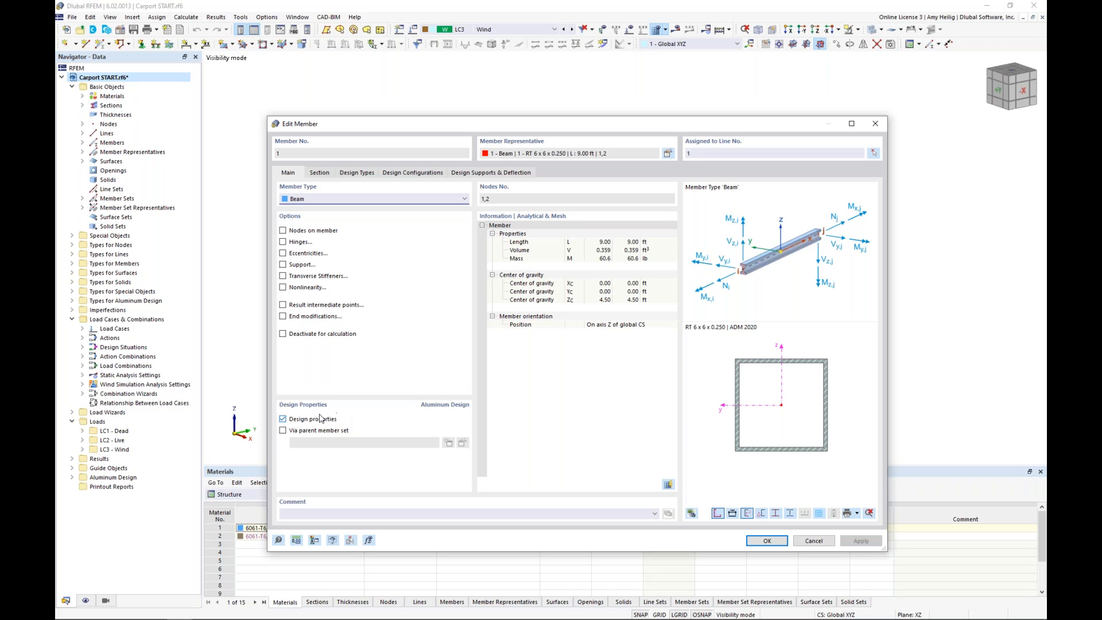
pyautogui.click(283, 419)
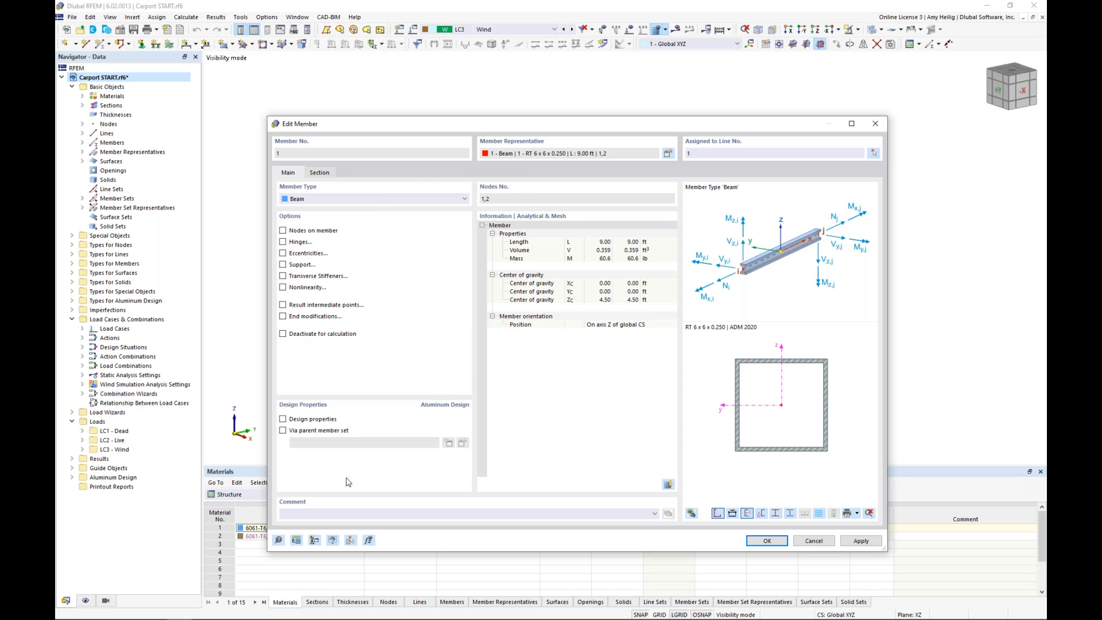
pyautogui.click(283, 418)
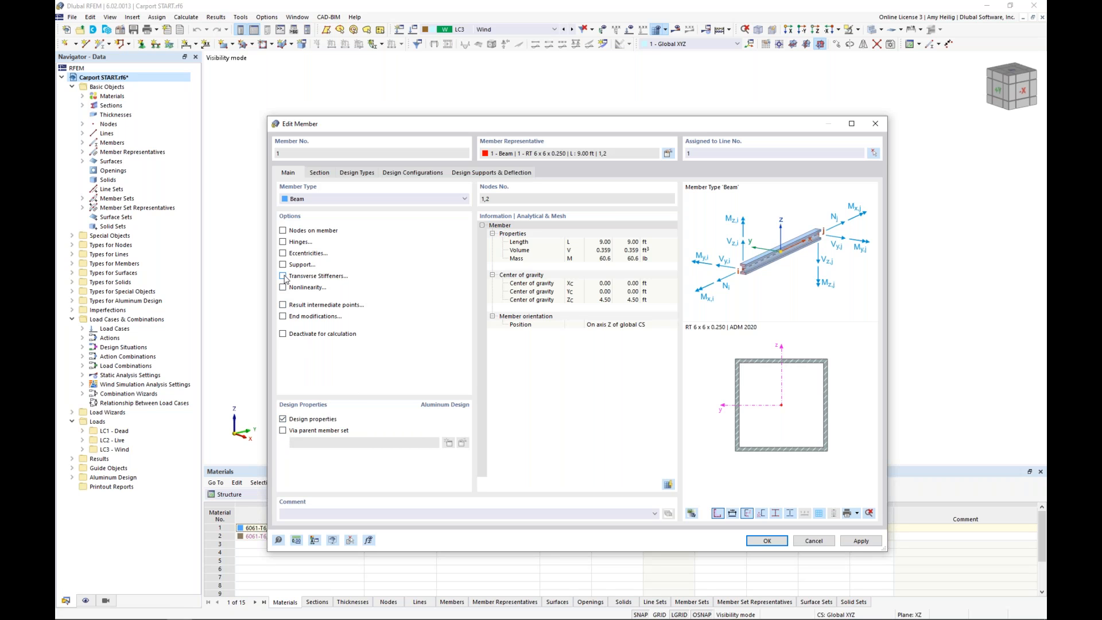
# Try adding a double-sided flat transverse stiffener to the column, then discard it and close the member without changes.
pyautogui.click(283, 277)
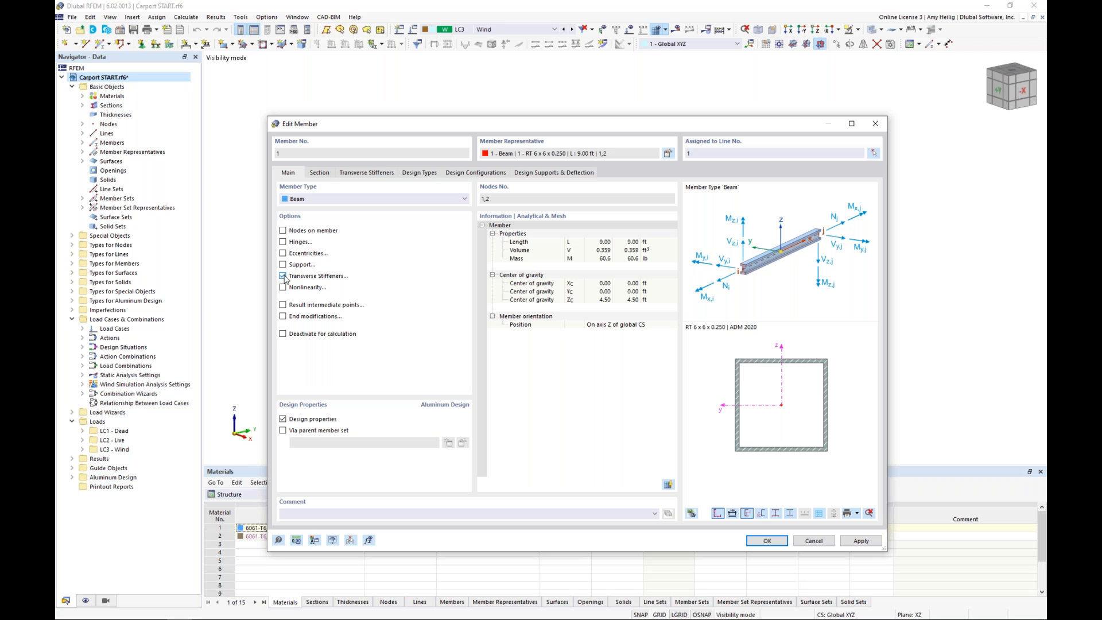
pyautogui.click(373, 173)
pyautogui.click(639, 211)
pyautogui.click(471, 213)
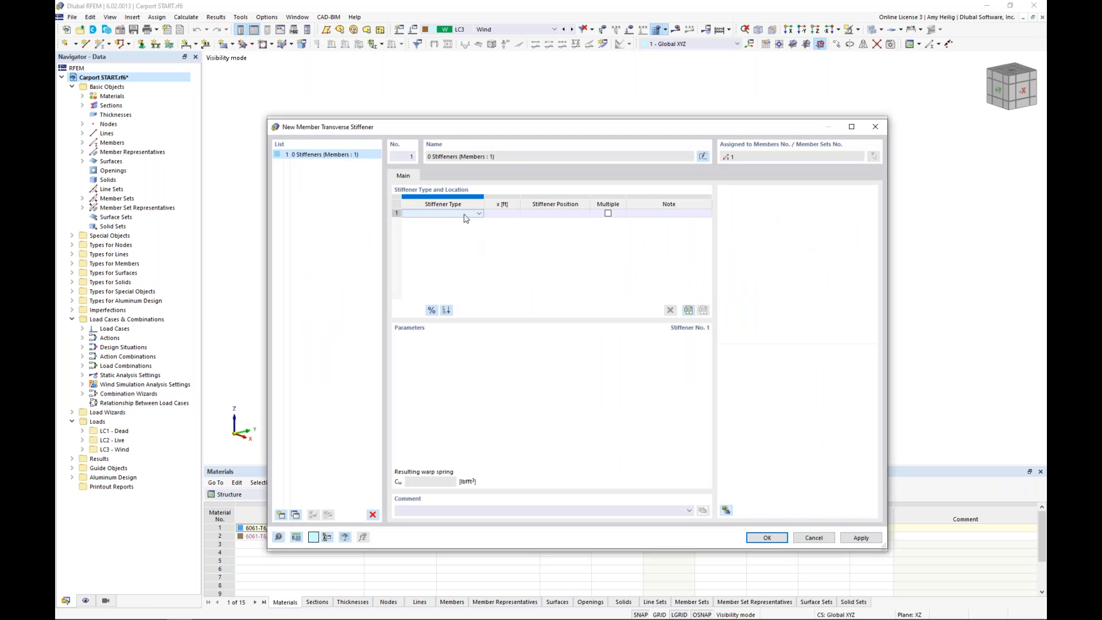
pyautogui.click(478, 214)
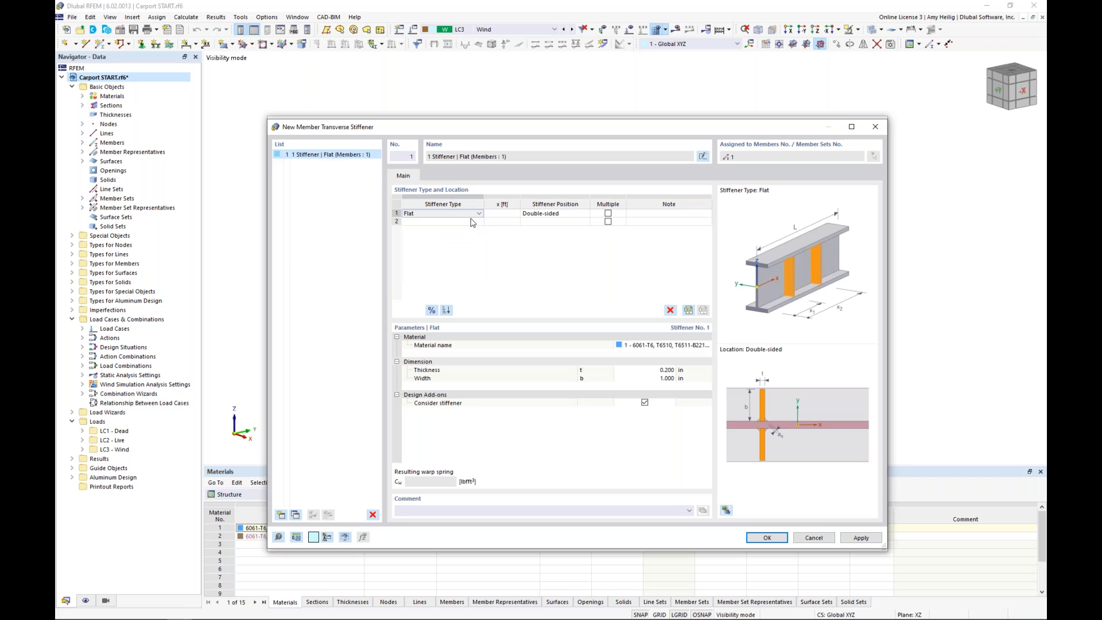
pyautogui.click(500, 215)
pyautogui.click(813, 539)
pyautogui.click(287, 173)
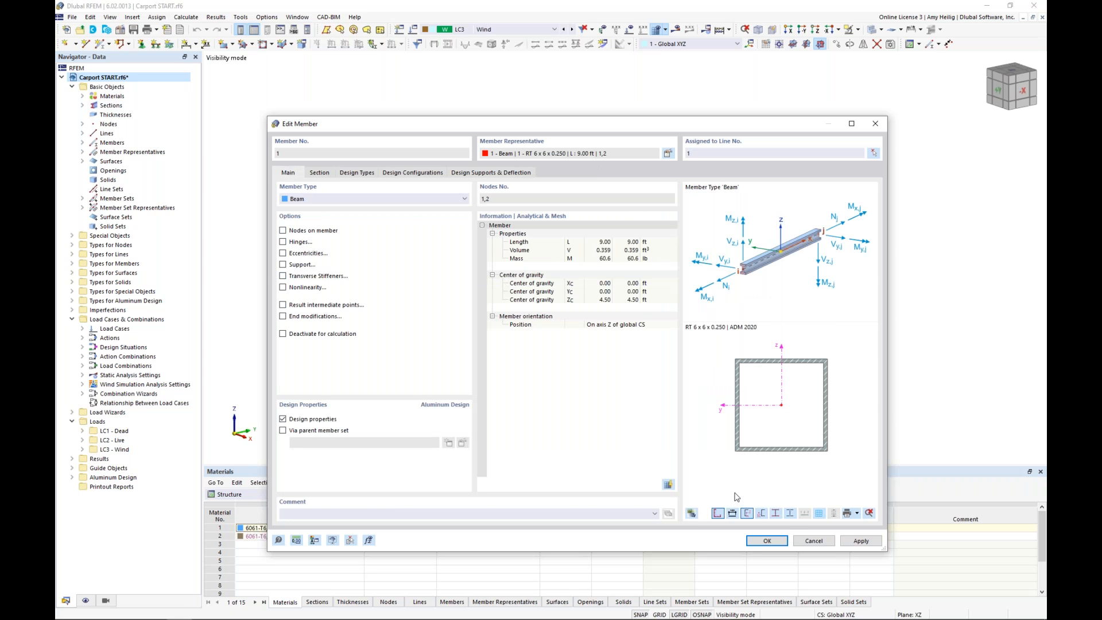
pyautogui.click(813, 540)
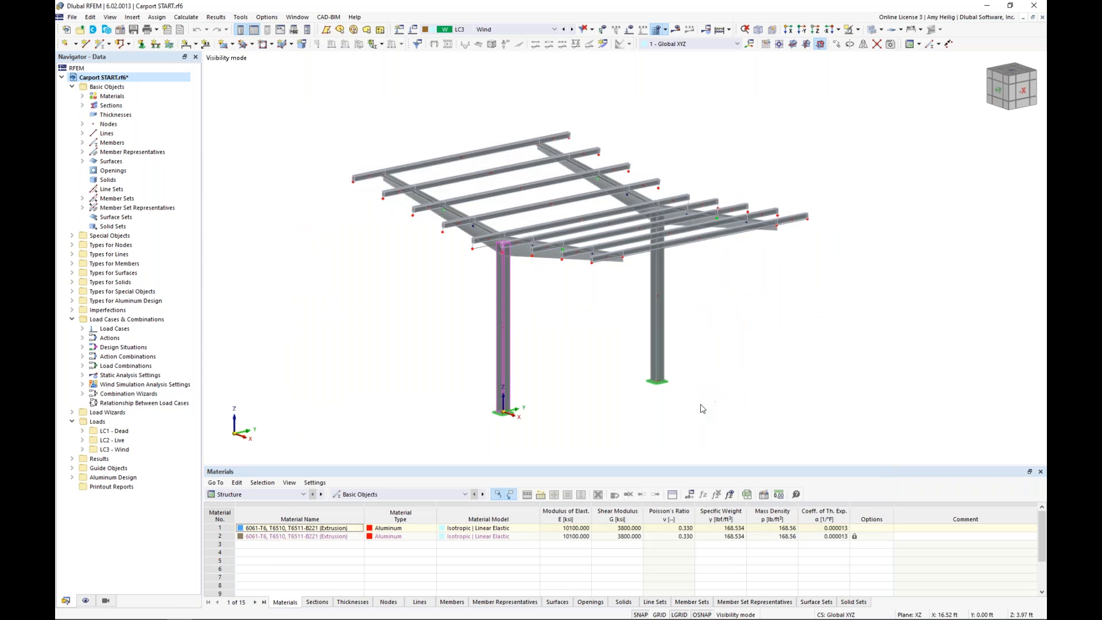
pyautogui.scroll(2, 552, 317)
pyautogui.scroll(4, 550, 277)
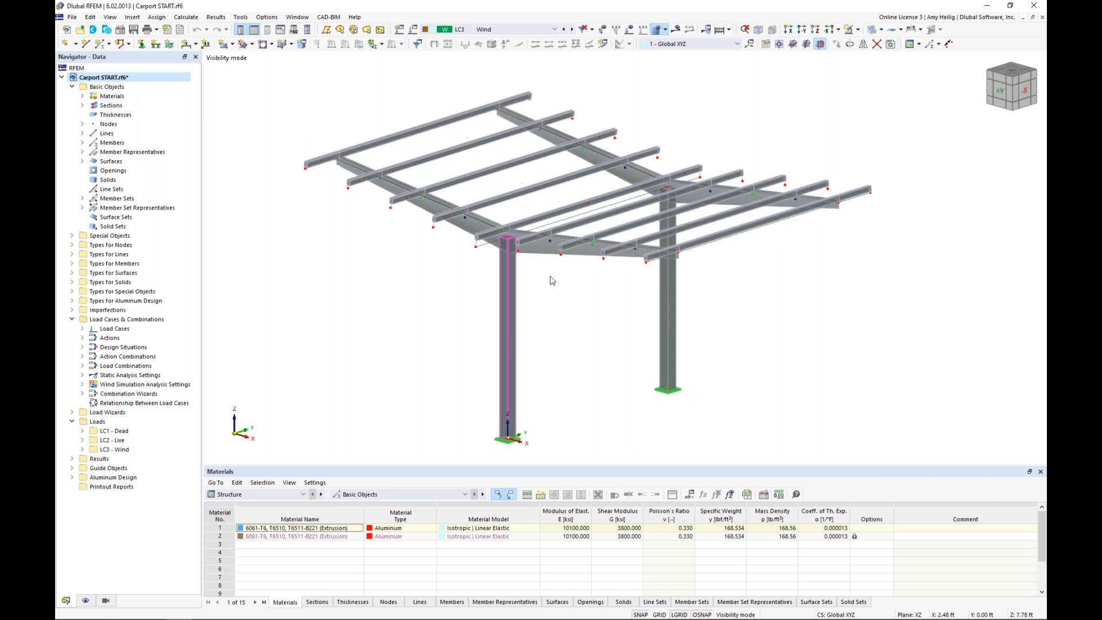
# Open the roof beam framing into the front column and examine its linear section distribution against the tapered member in the model.
pyautogui.click(547, 243)
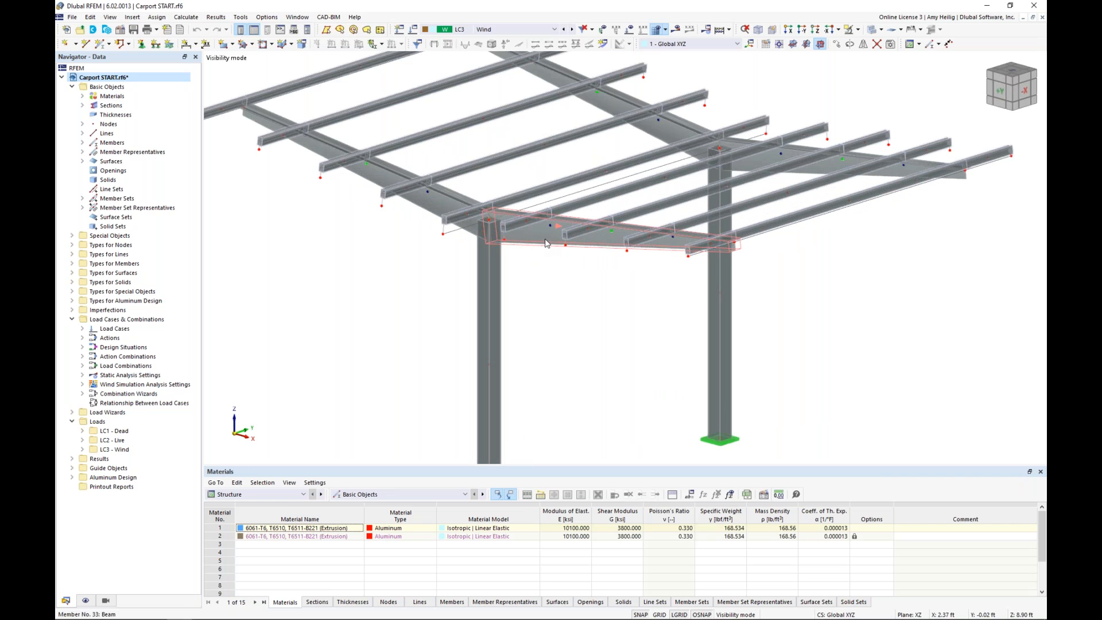
pyautogui.doubleClick(545, 238)
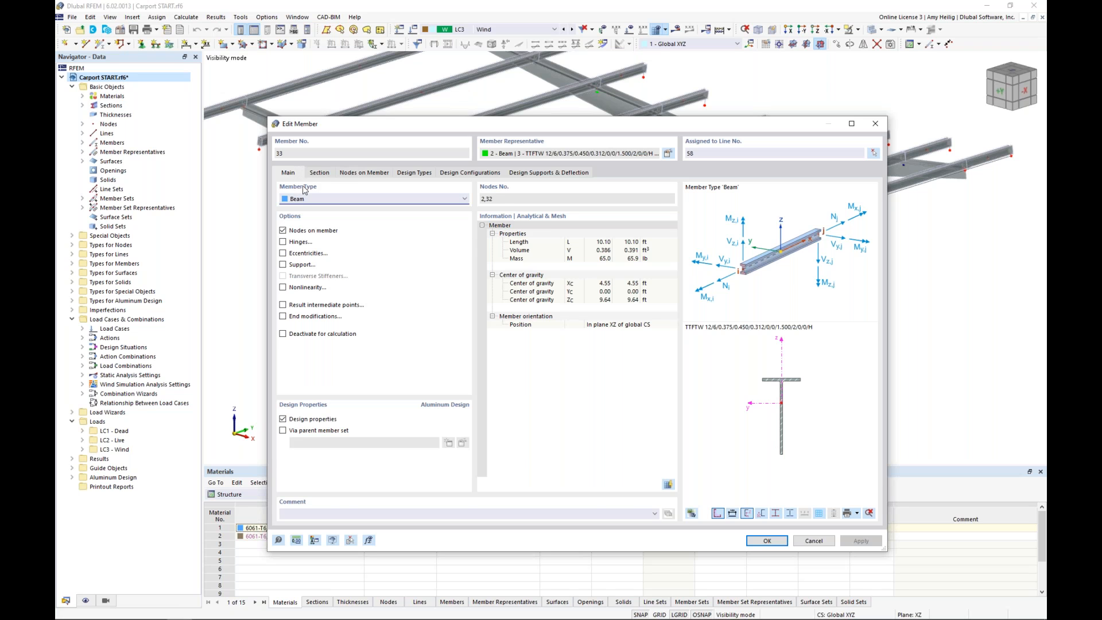
pyautogui.click(319, 174)
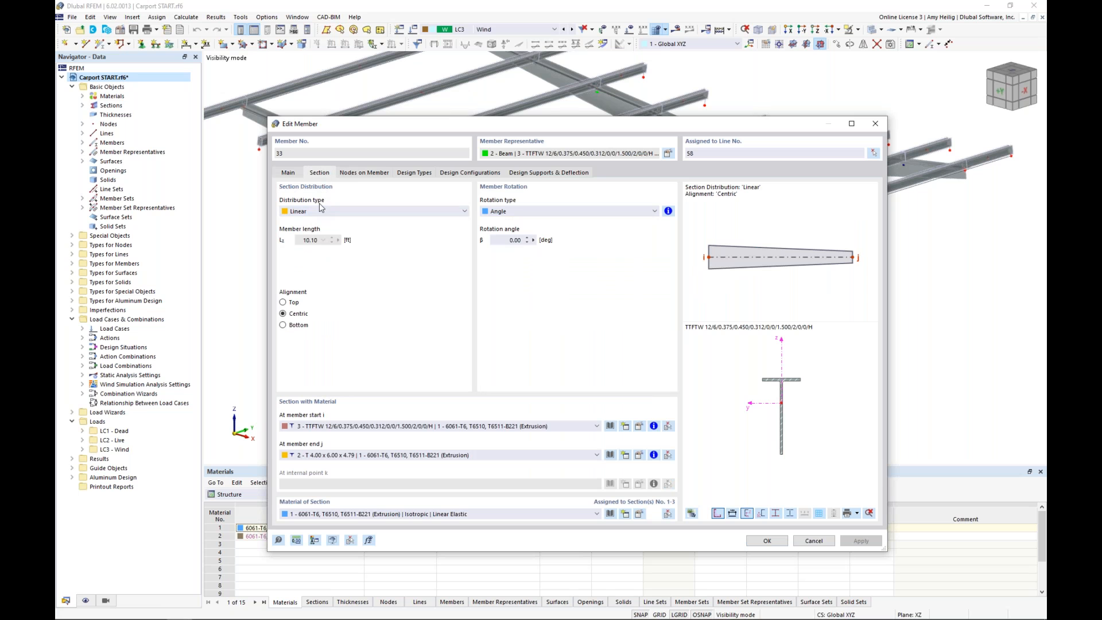
pyautogui.moveTo(468, 125); pyautogui.dragTo(502, 399)
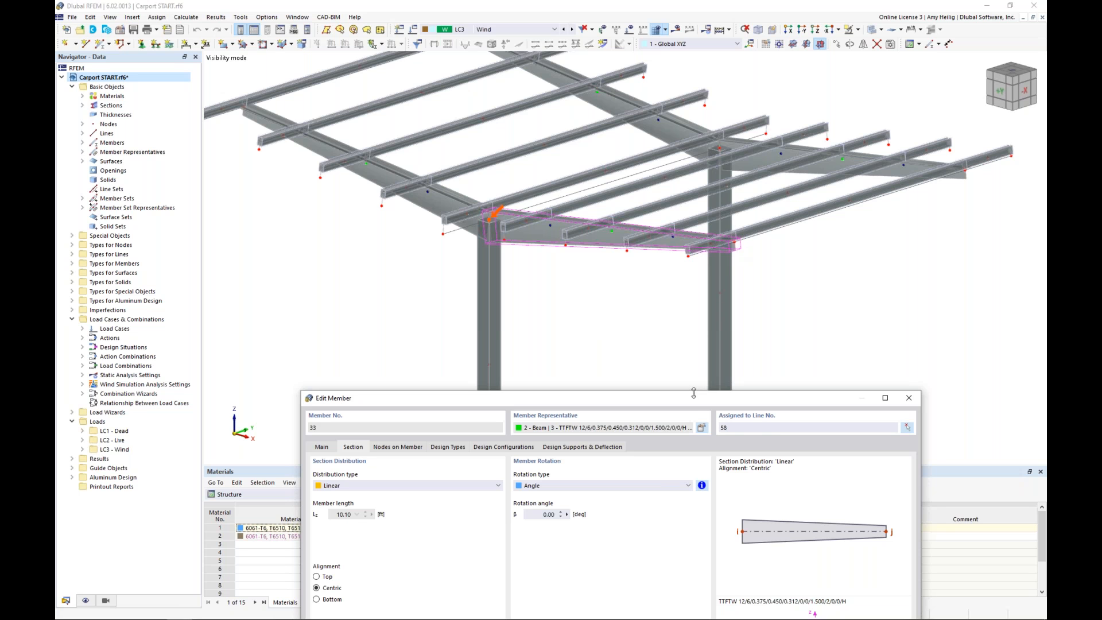
pyautogui.moveTo(693, 400); pyautogui.dragTo(679, 116)
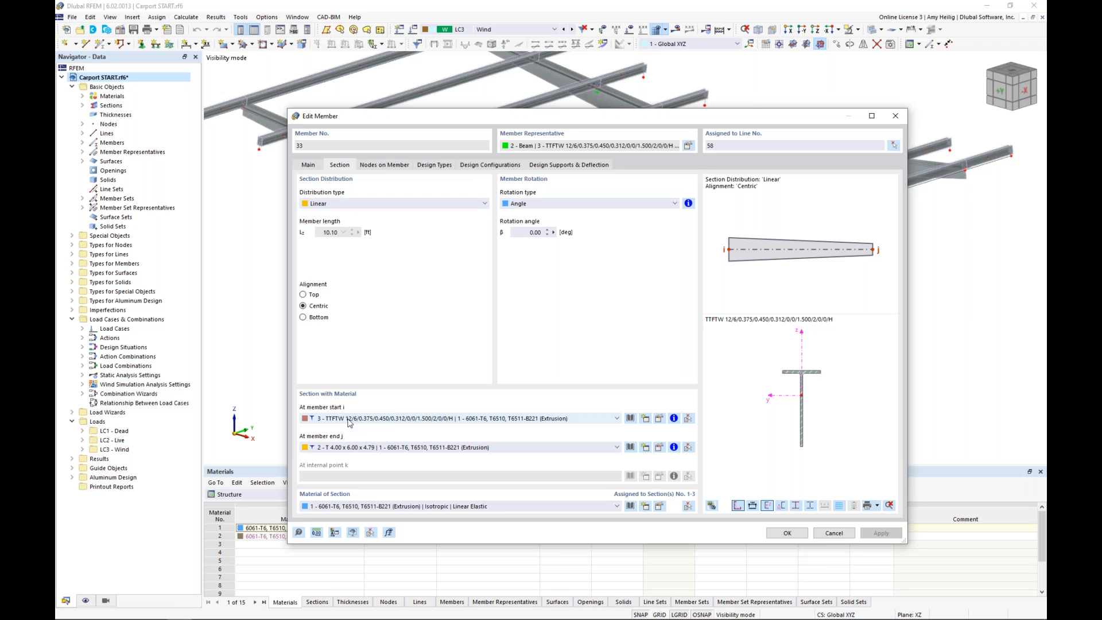
# Browse the standardized ADM 2020 T (Table 14) series for the beam's end section and pick T 4.00 x 6.00 x 4.79.
pyautogui.click(631, 447)
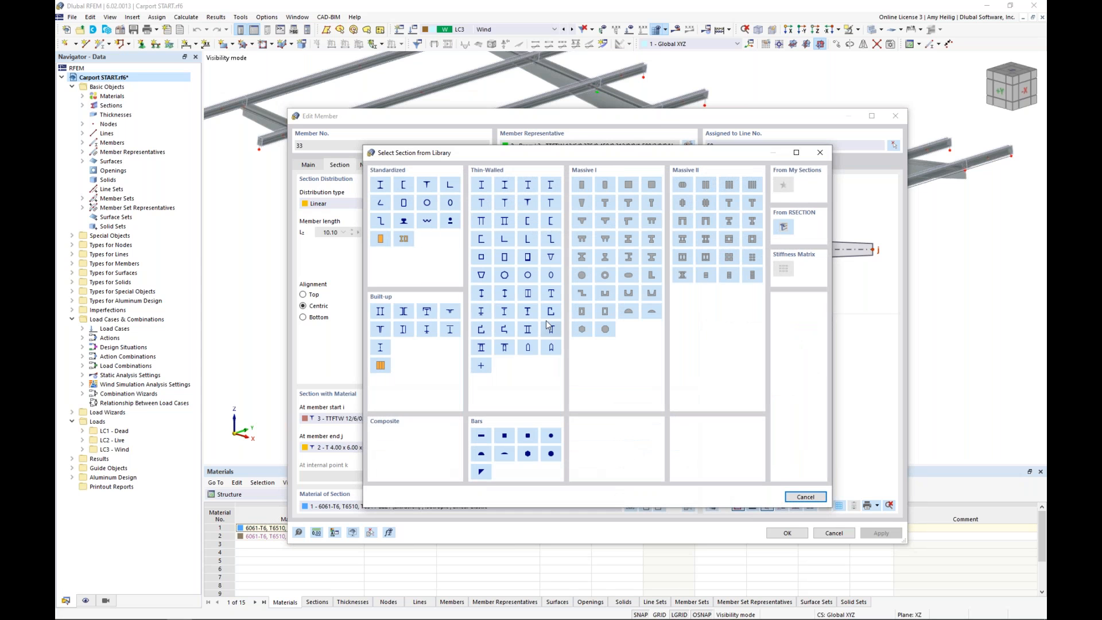
pyautogui.click(432, 189)
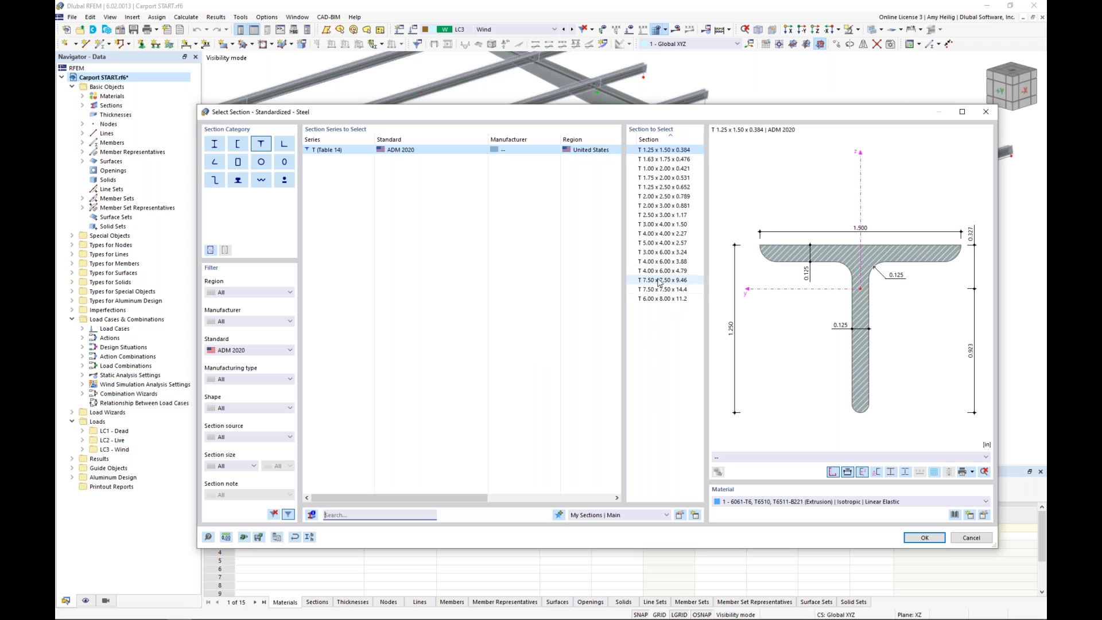
pyautogui.click(698, 272)
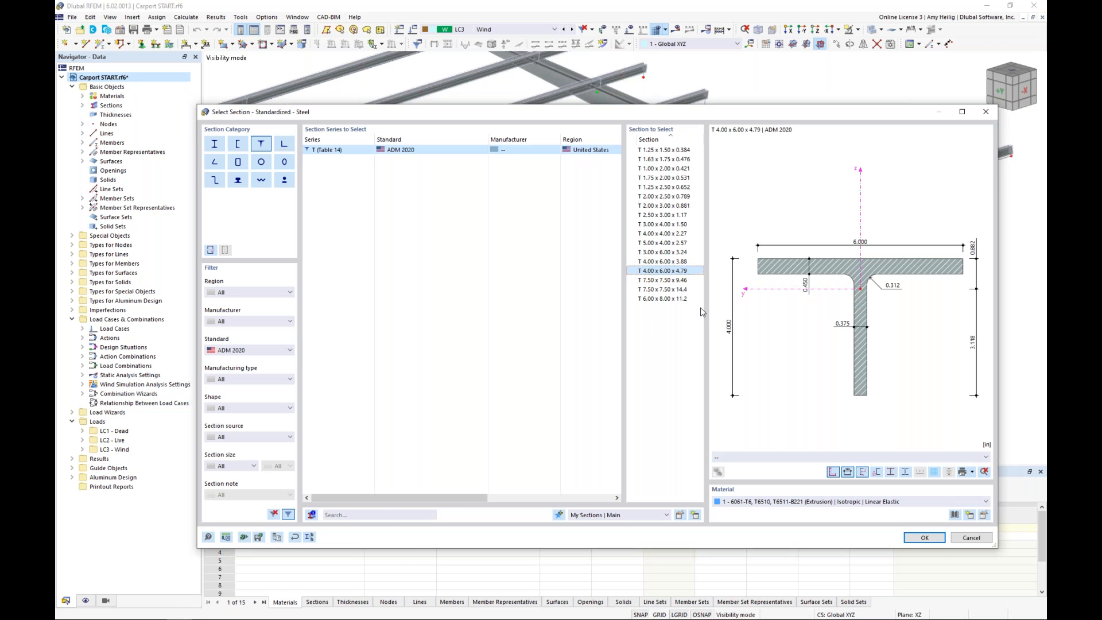
# Try converting the T-section to a parametric section with depth d of 12 in, then discard it and close the beam's settings.
pyautogui.click(310, 537)
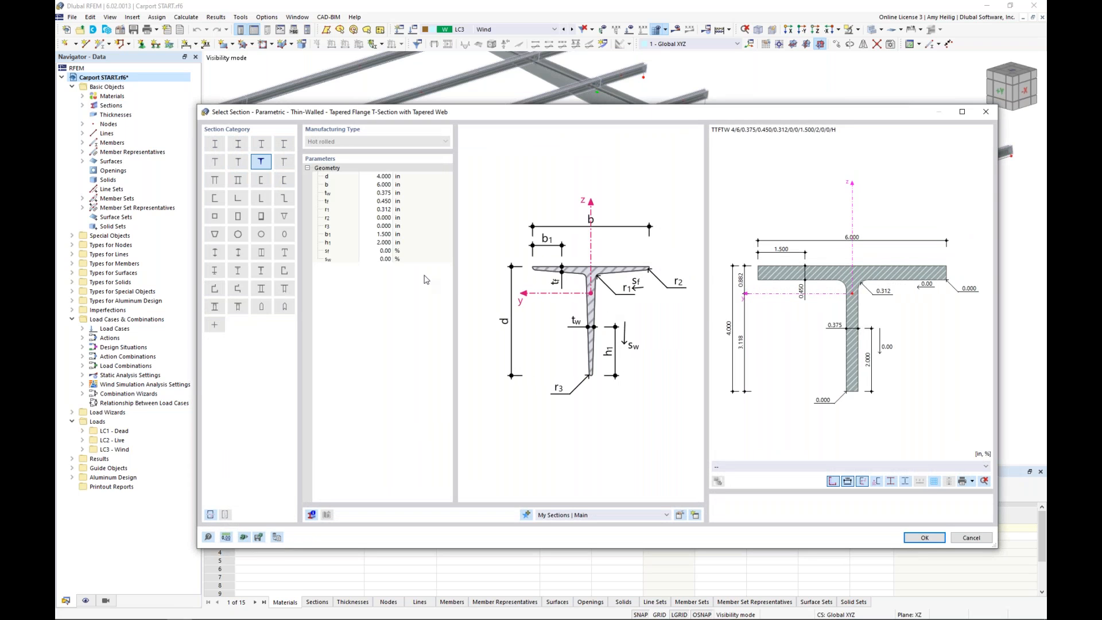
pyautogui.click(379, 176)
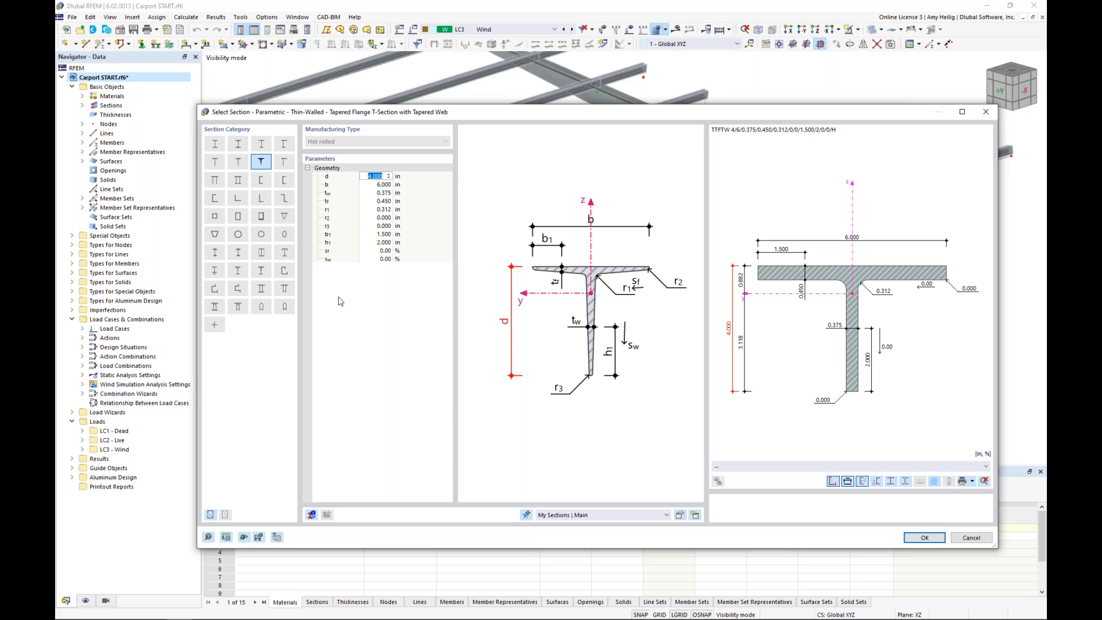
pyautogui.write('12')
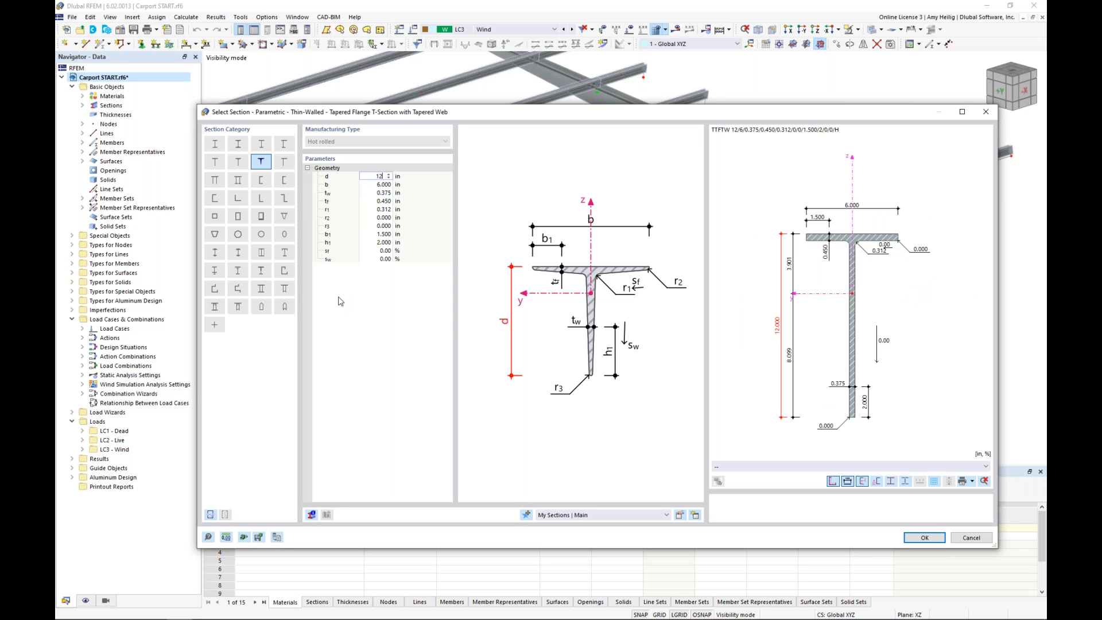
pyautogui.write('.')
pyautogui.press('Tab')
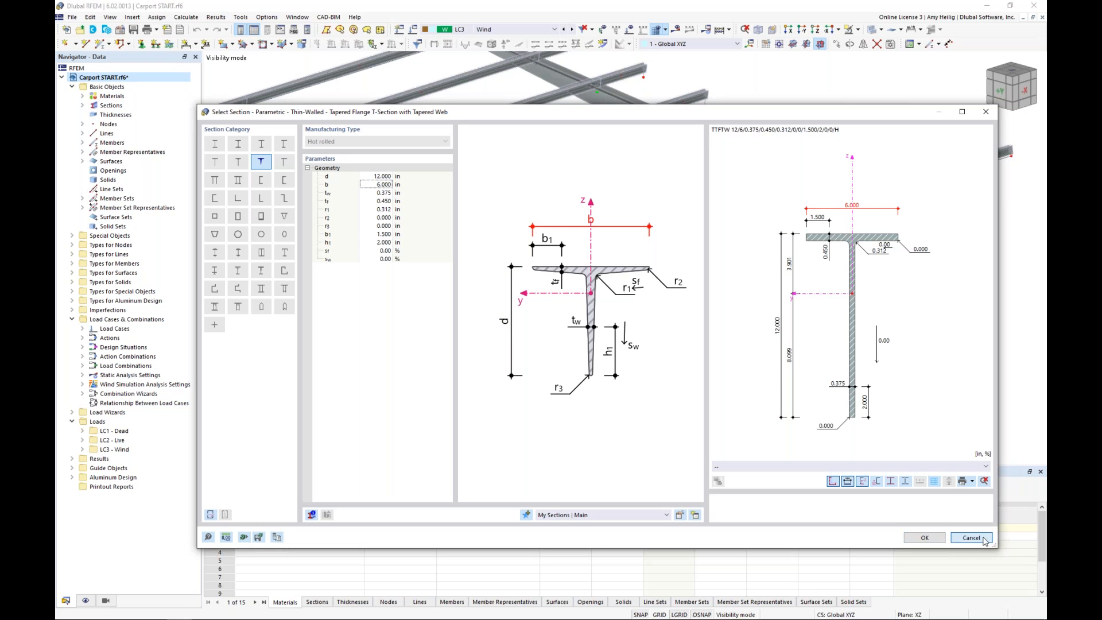
pyautogui.click(924, 537)
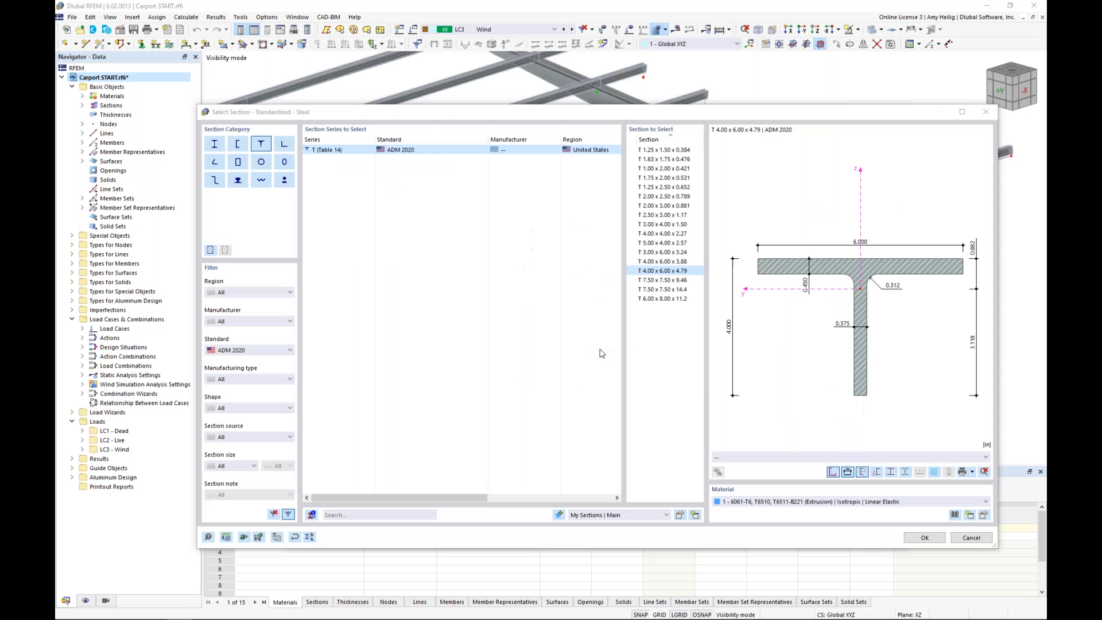
pyautogui.click(971, 537)
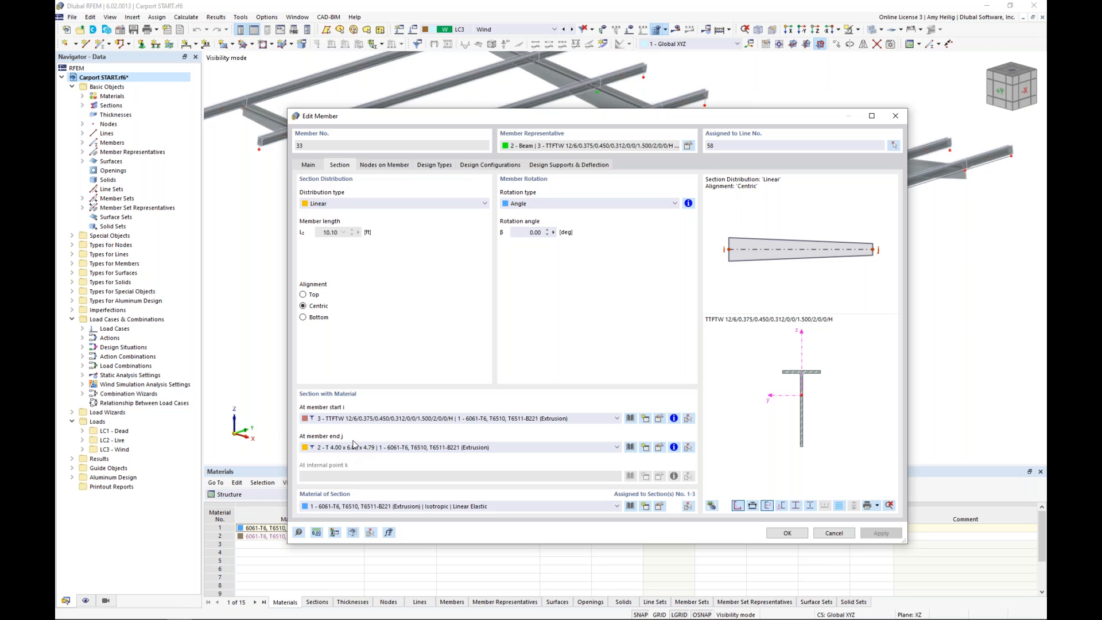
pyautogui.click(308, 166)
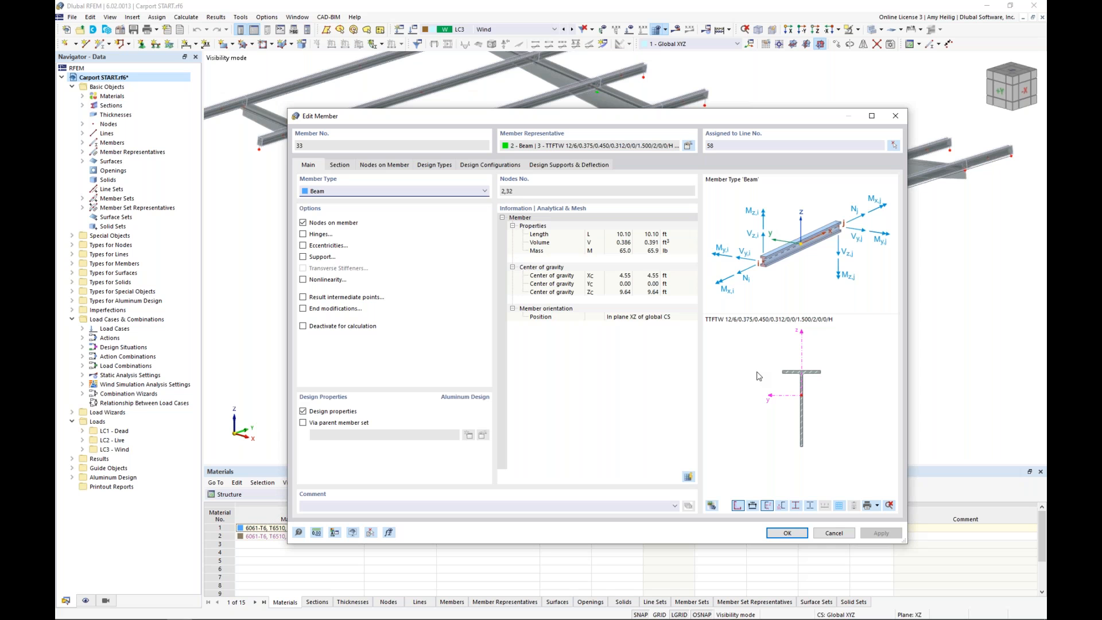
pyautogui.click(787, 533)
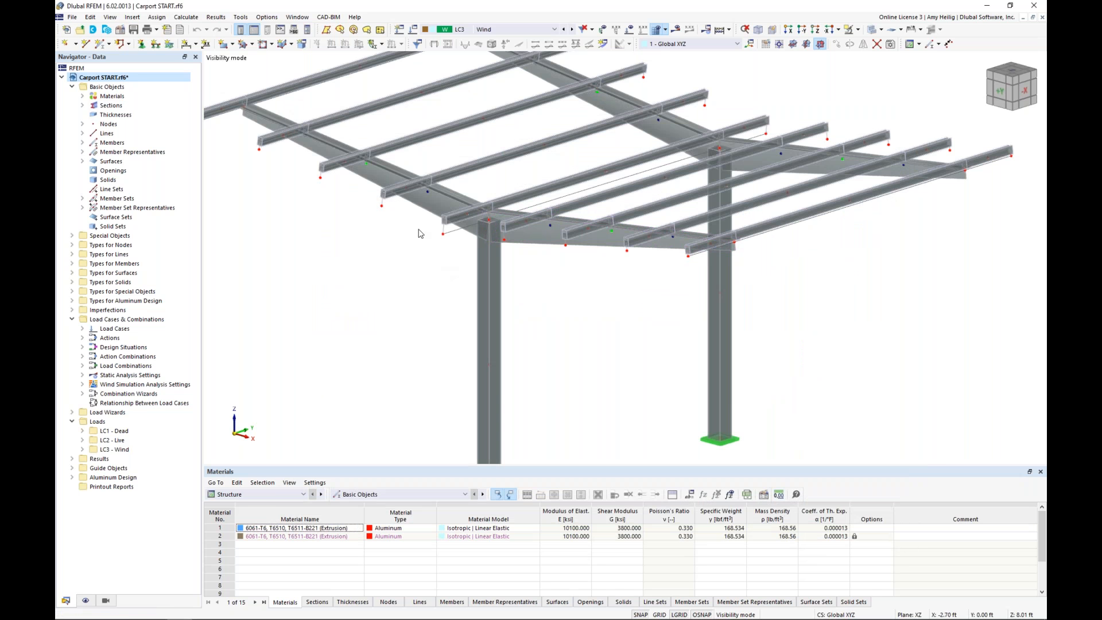
# Switch the model to a solid, non-transparent rendering and show the open end of the purlin next to the front column.
pyautogui.scroll(2, 427, 230)
pyautogui.moveTo(427, 229); pyautogui.dragTo(449, 260, button='middle')
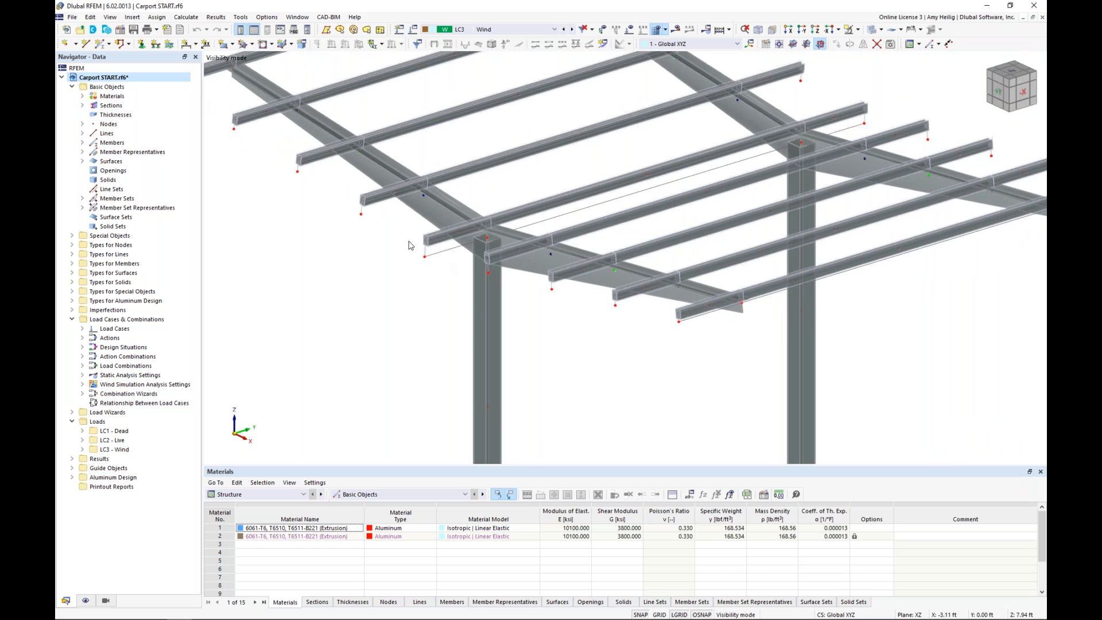
pyautogui.scroll(5, 411, 245)
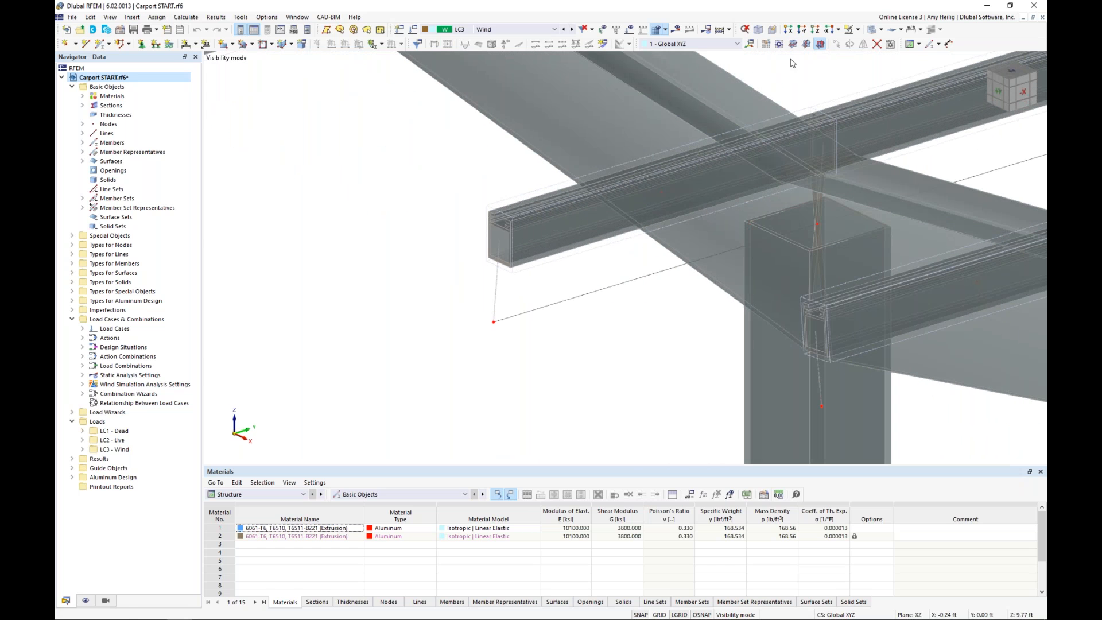
pyautogui.click(872, 30)
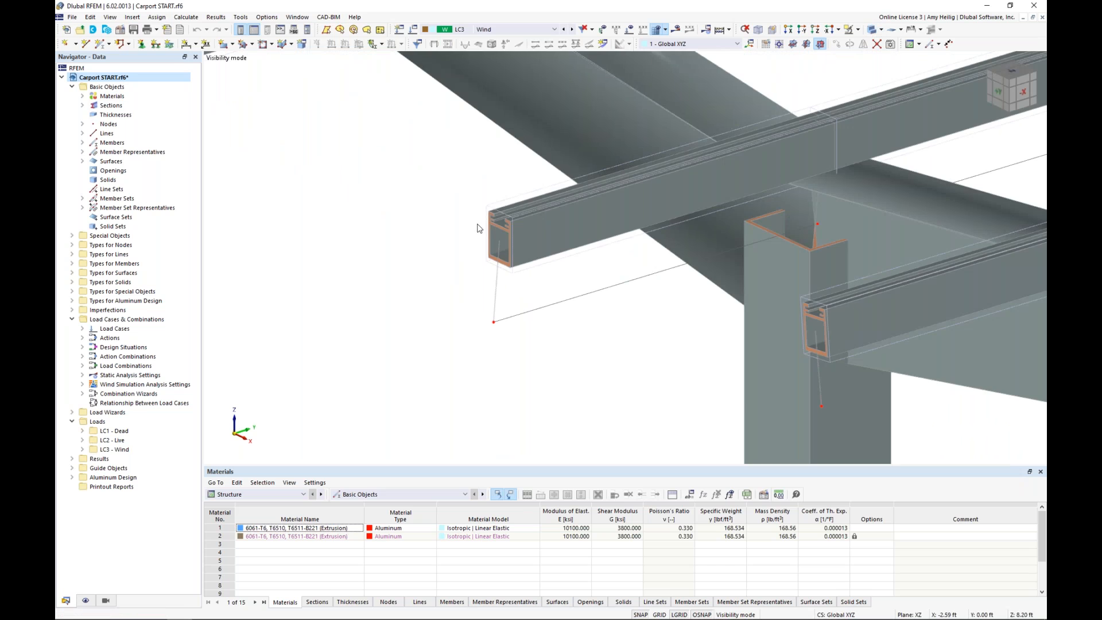
pyautogui.scroll(2, 480, 230)
pyautogui.scroll(2, 479, 230)
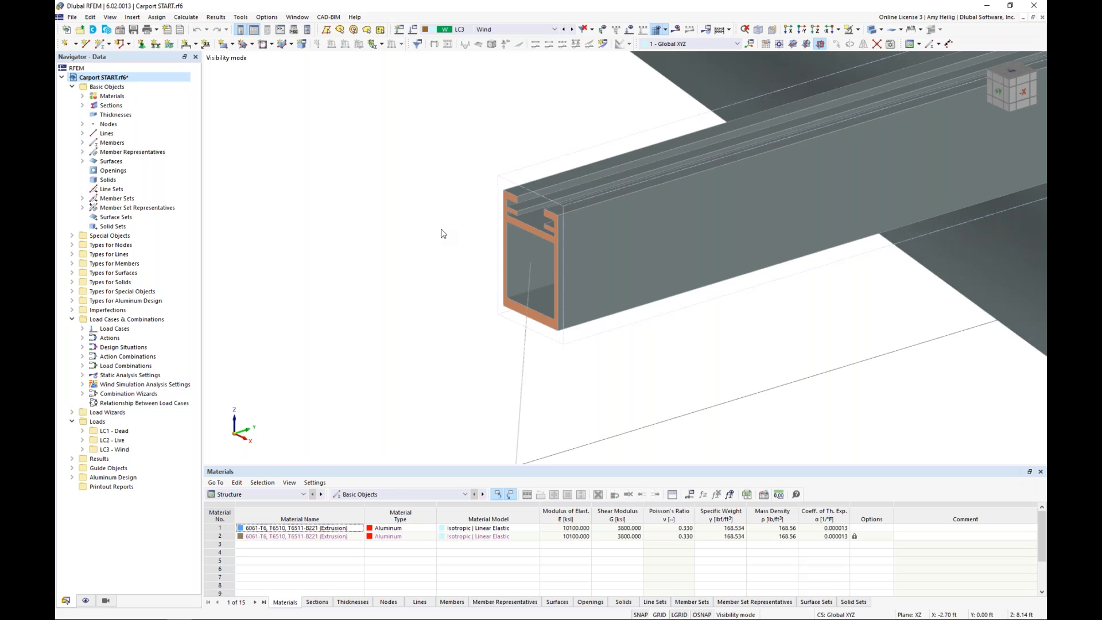
# Open the purlin's section settings, look at the library's RSECTION import option and leave the library without choosing a section.
pyautogui.doubleClick(677, 227)
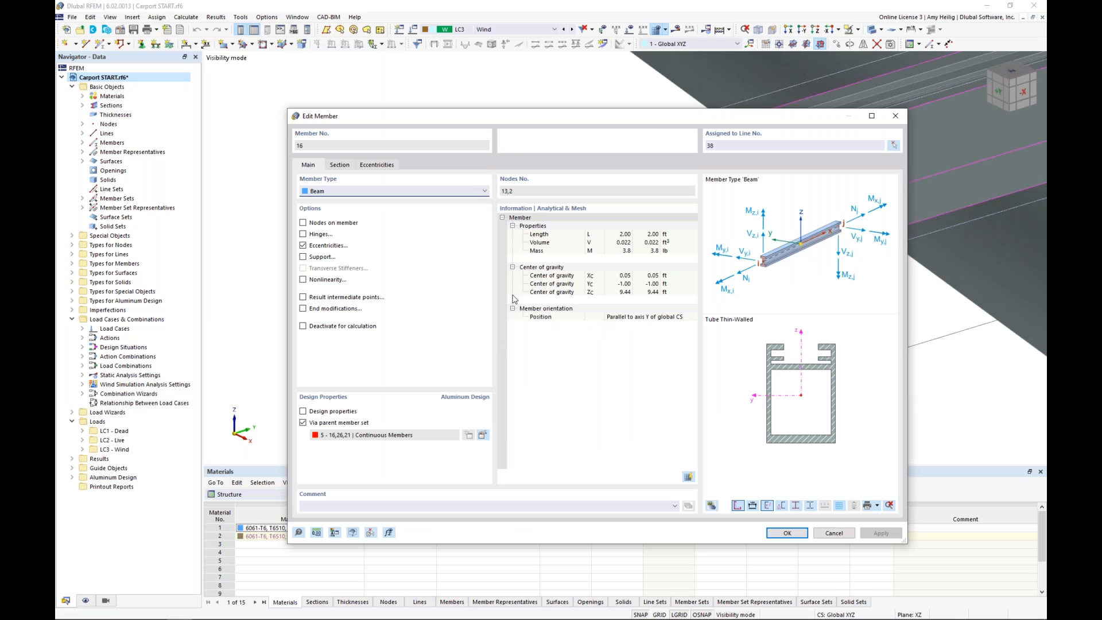
pyautogui.click(348, 166)
pyautogui.click(633, 420)
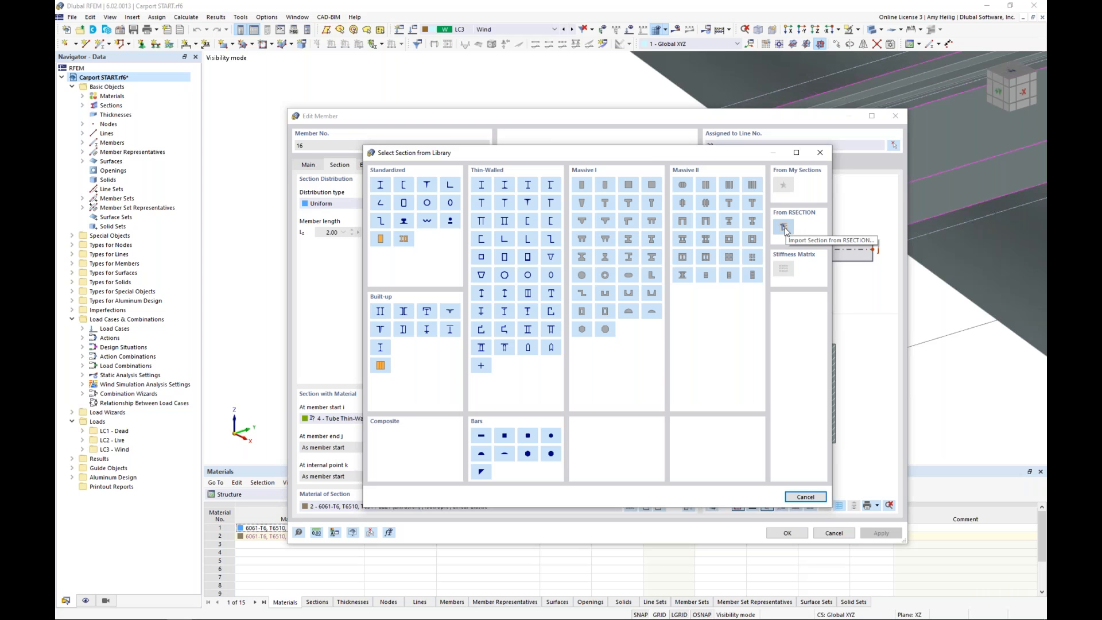
pyautogui.click(805, 497)
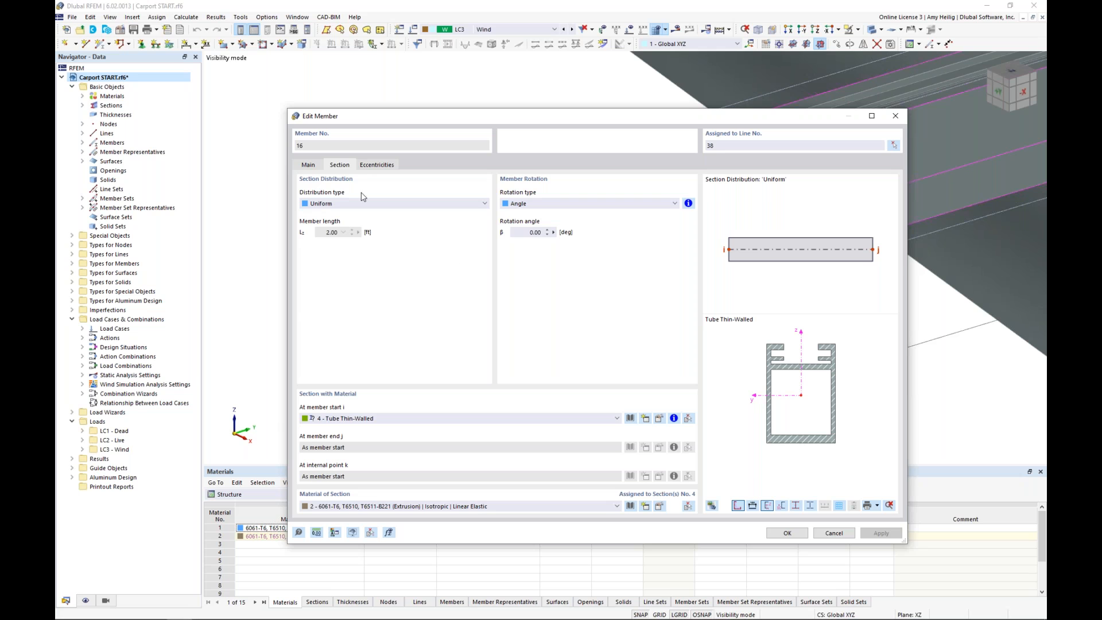
# Examine the purlin's start eccentricity definition, including the eccentricity types and transverse offset, and close the member without changes.
pyautogui.click(308, 166)
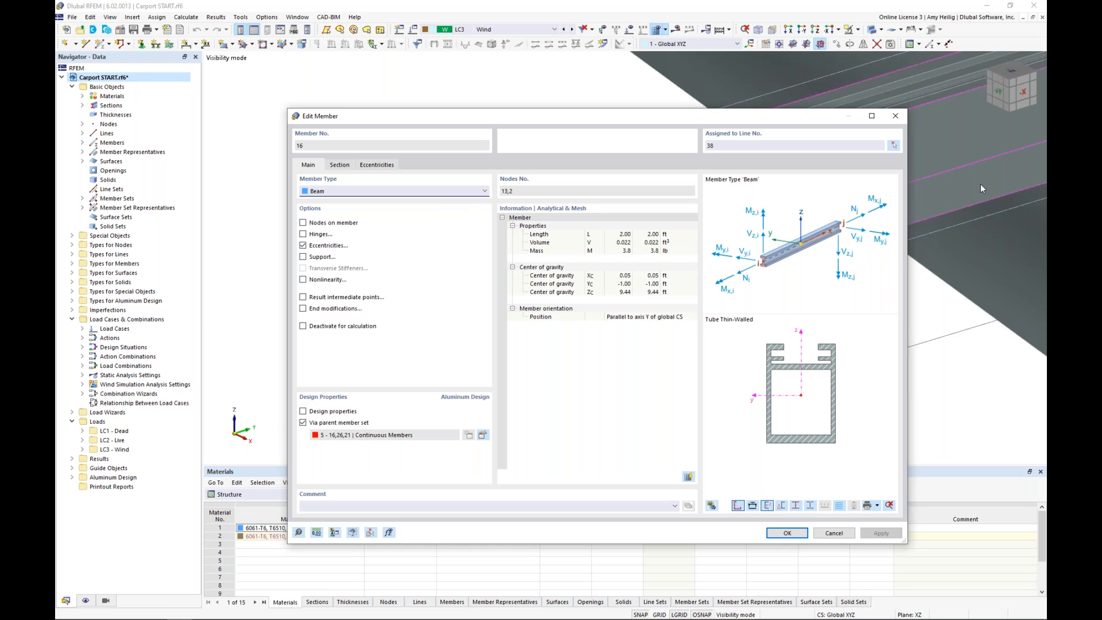
pyautogui.click(379, 166)
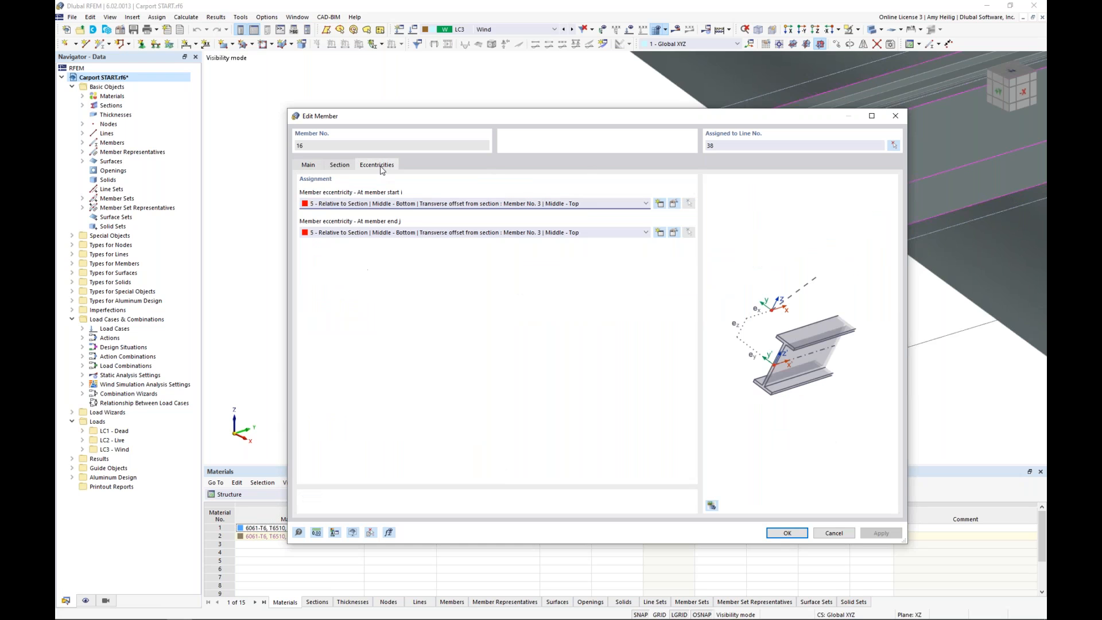
pyautogui.click(674, 204)
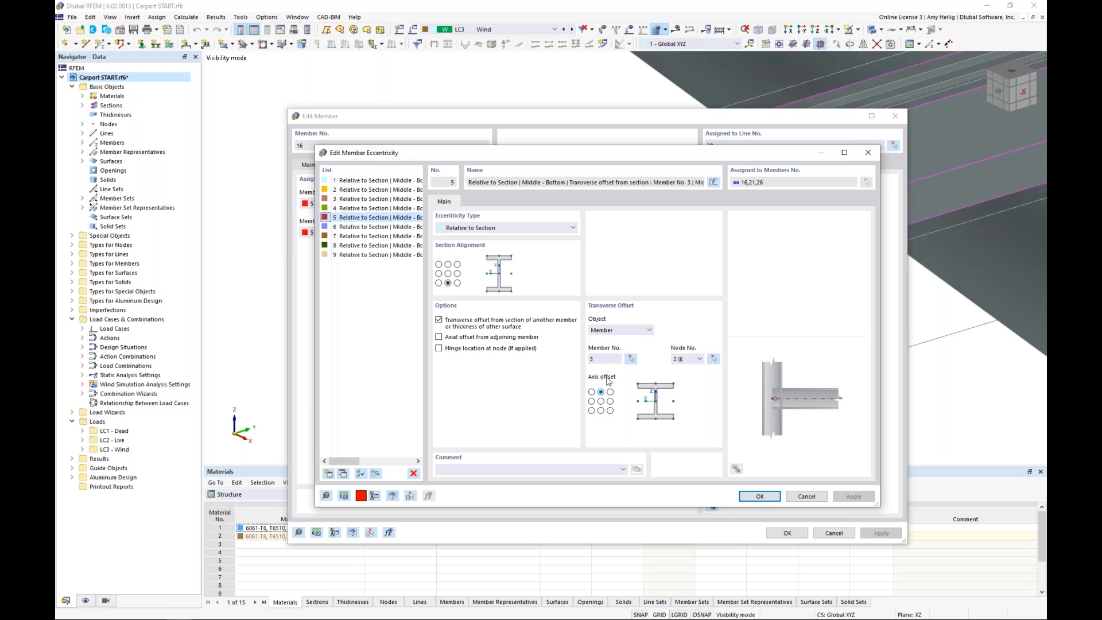
pyautogui.click(509, 230)
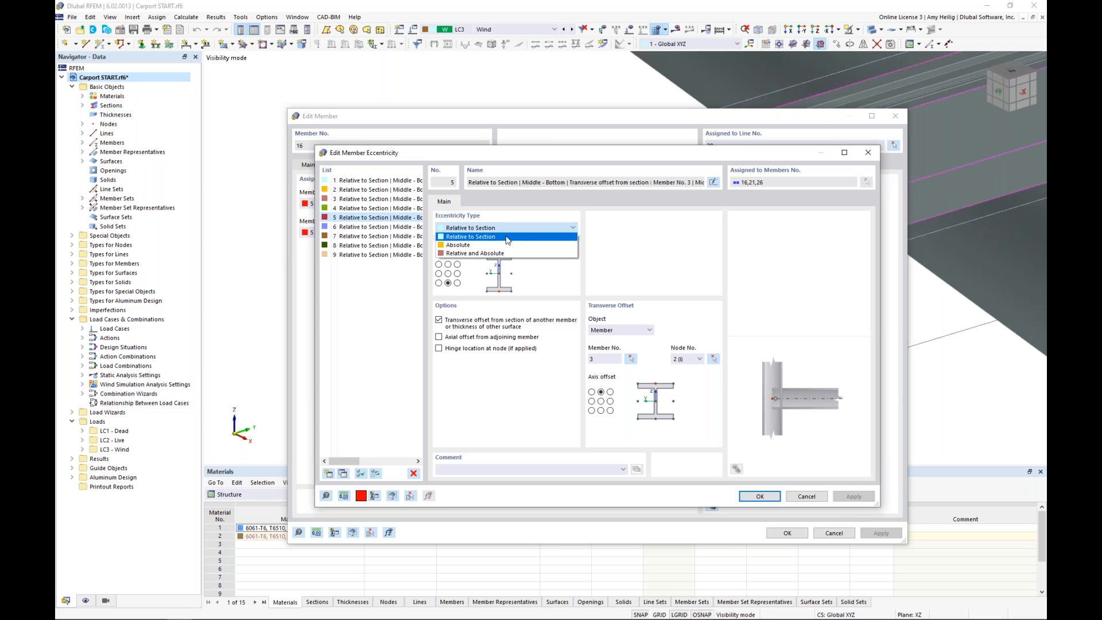
pyautogui.click(559, 287)
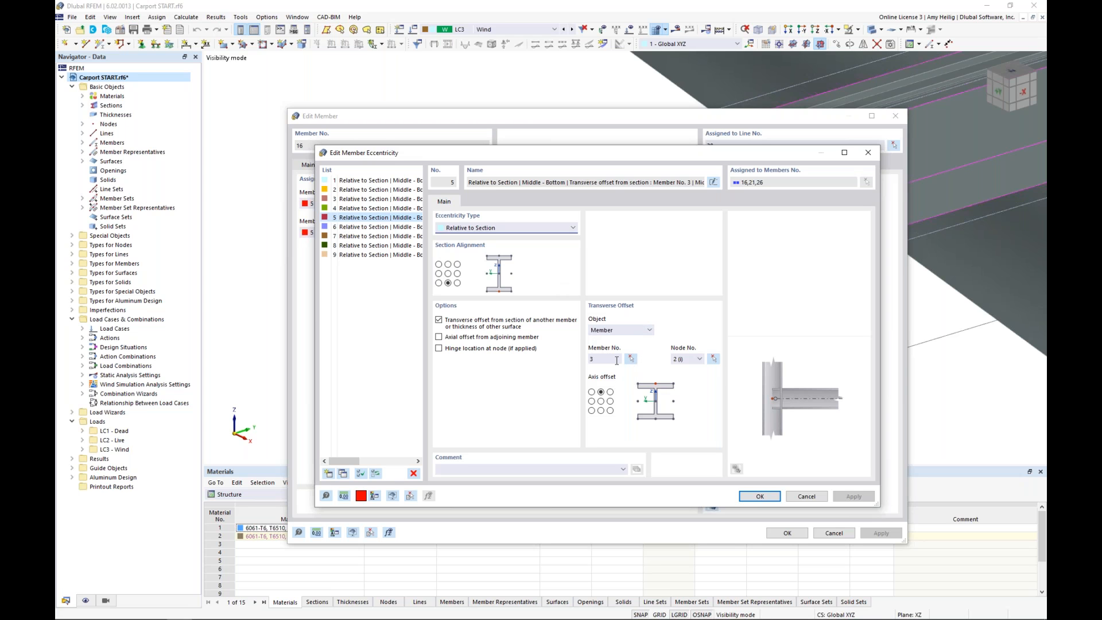
pyautogui.click(526, 228)
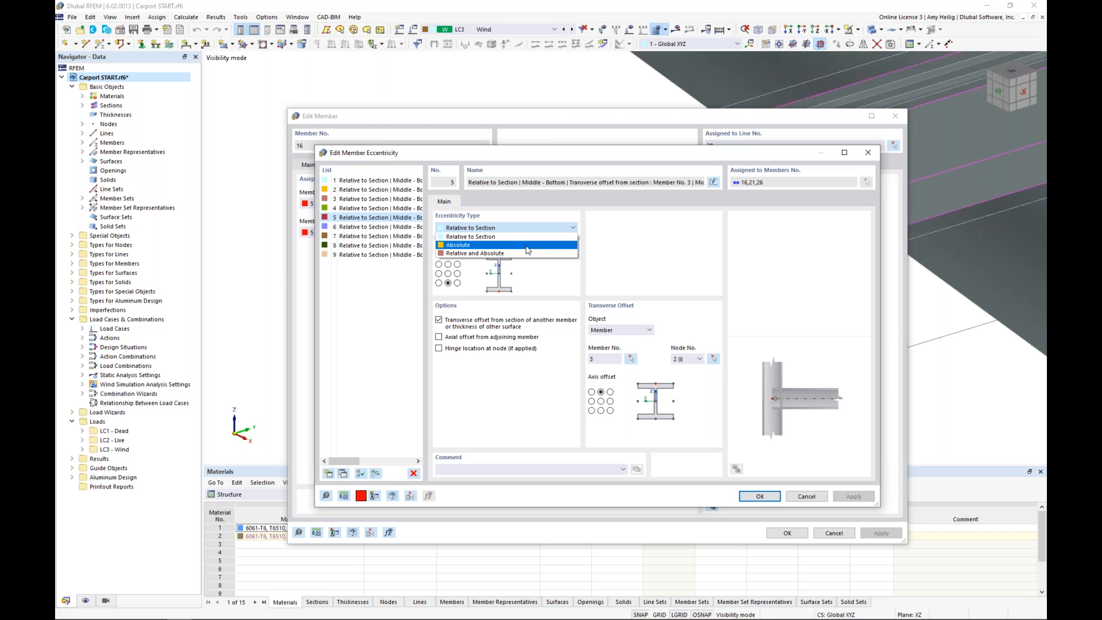
pyautogui.click(622, 262)
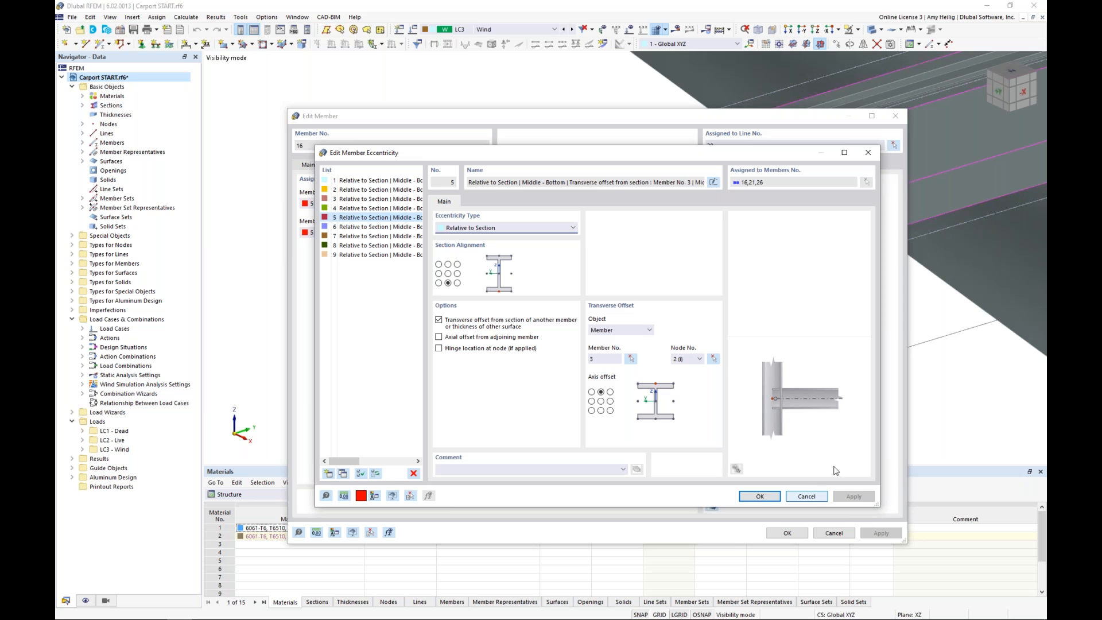
pyautogui.click(807, 496)
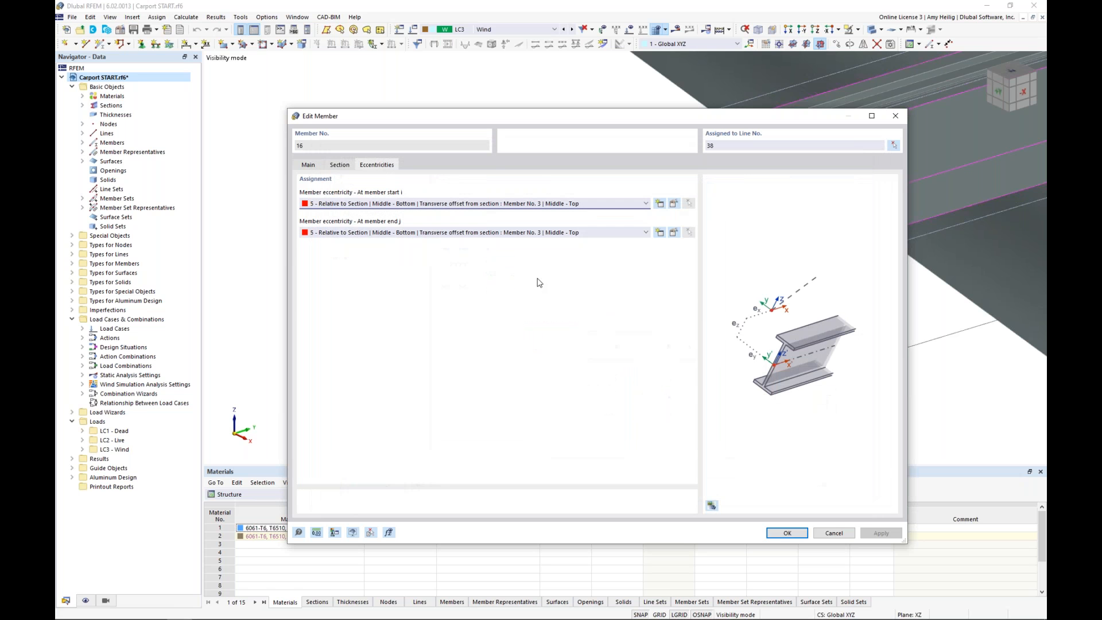
pyautogui.click(308, 165)
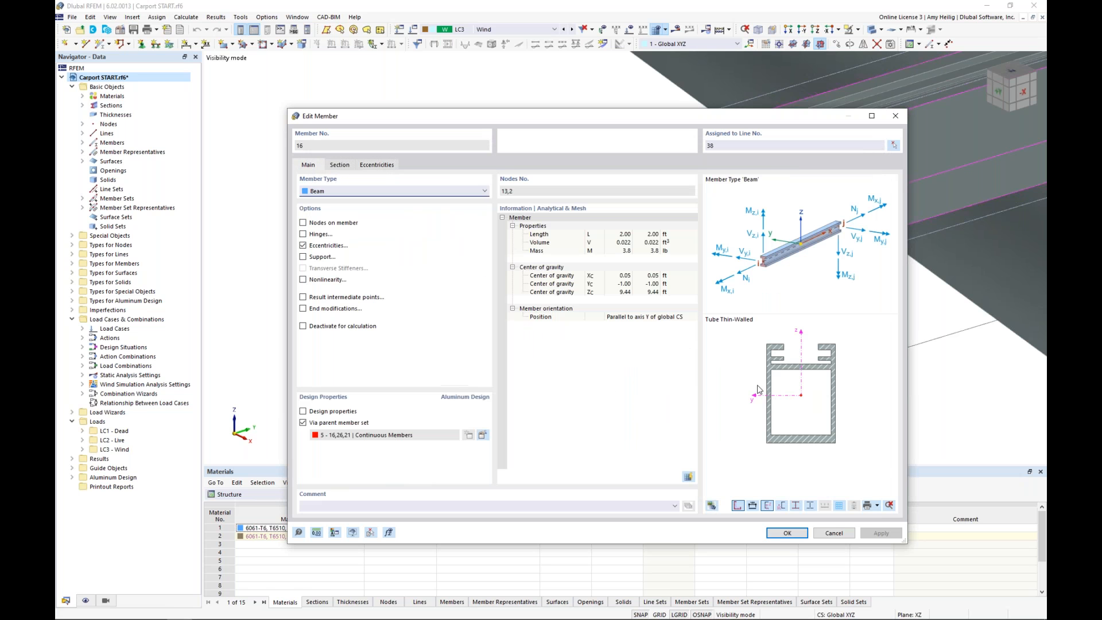
pyautogui.click(834, 532)
# Select individual segments of the outermost purlin at the raised roof edge to inspect how it is divided into members.
pyautogui.scroll(-10, 690, 310)
pyautogui.scroll(-2, 691, 311)
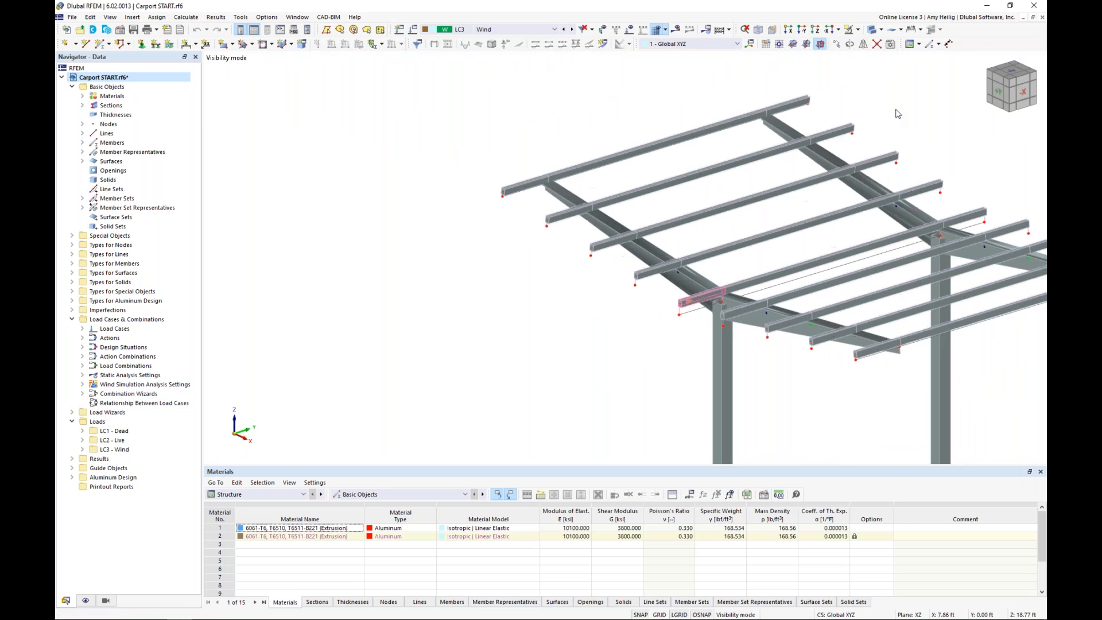
pyautogui.moveTo(874, 122); pyautogui.dragTo(711, 123, button='middle')
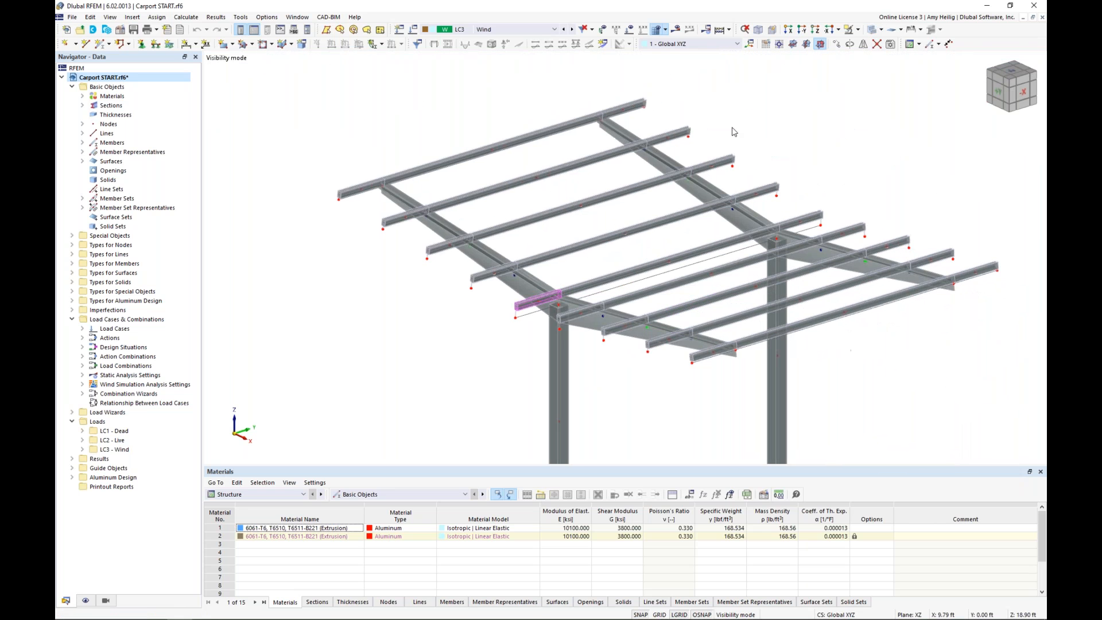
pyautogui.click(398, 179)
pyautogui.click(621, 110)
pyautogui.scroll(4, 459, 191)
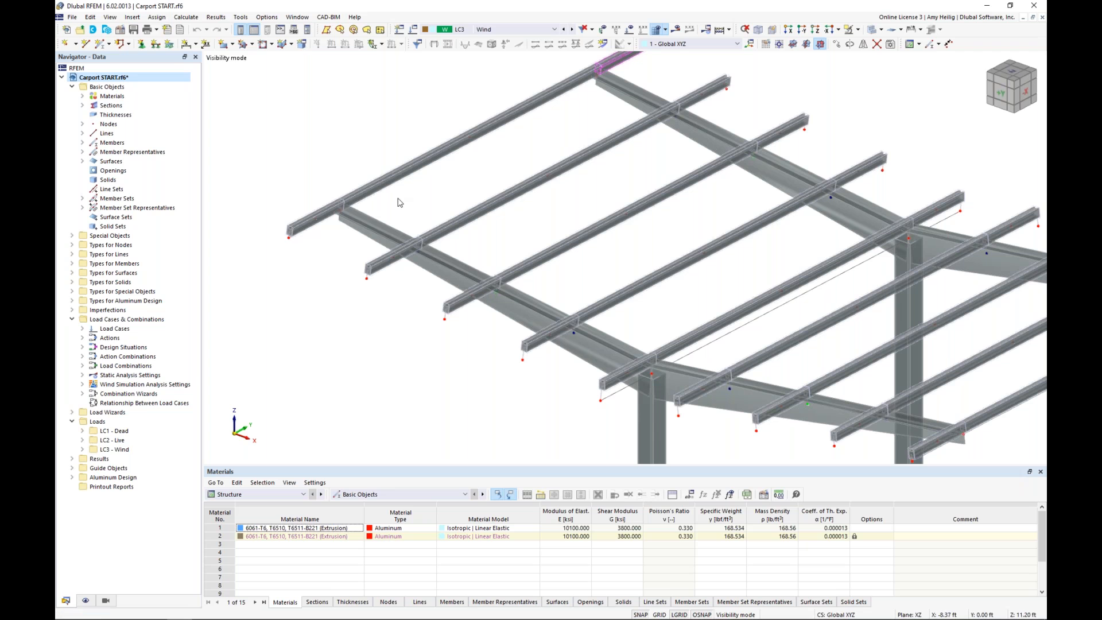
# Display the carport as a wireframe and select all segments of the nine purlins in a view along the X-axis.
pyautogui.click(844, 33)
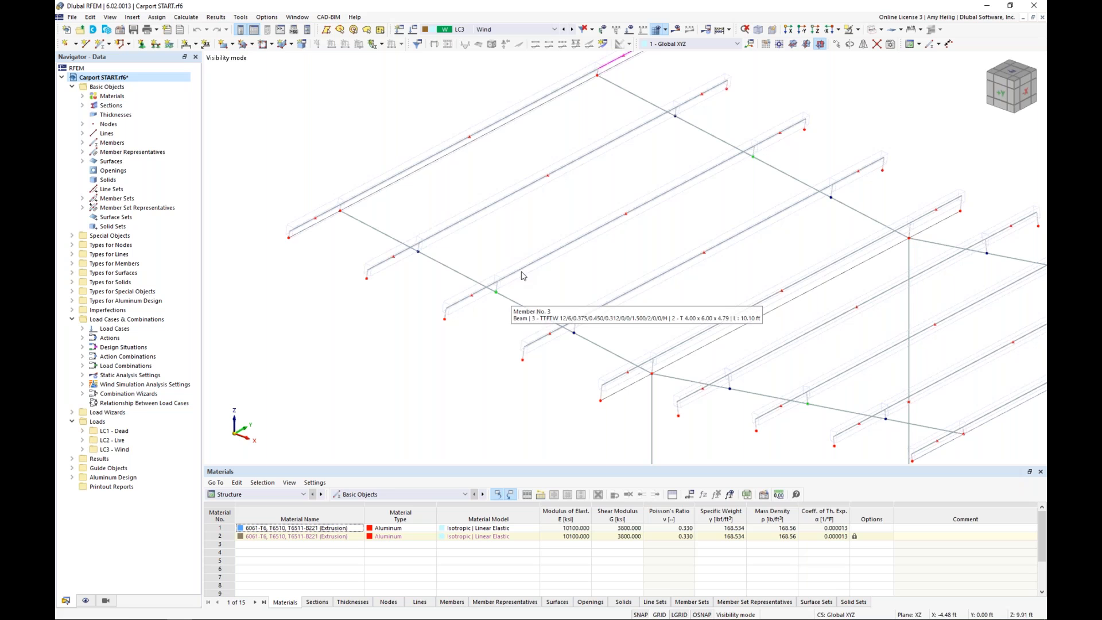
pyautogui.moveTo(407, 214); pyautogui.dragTo(453, 261, button='middle')
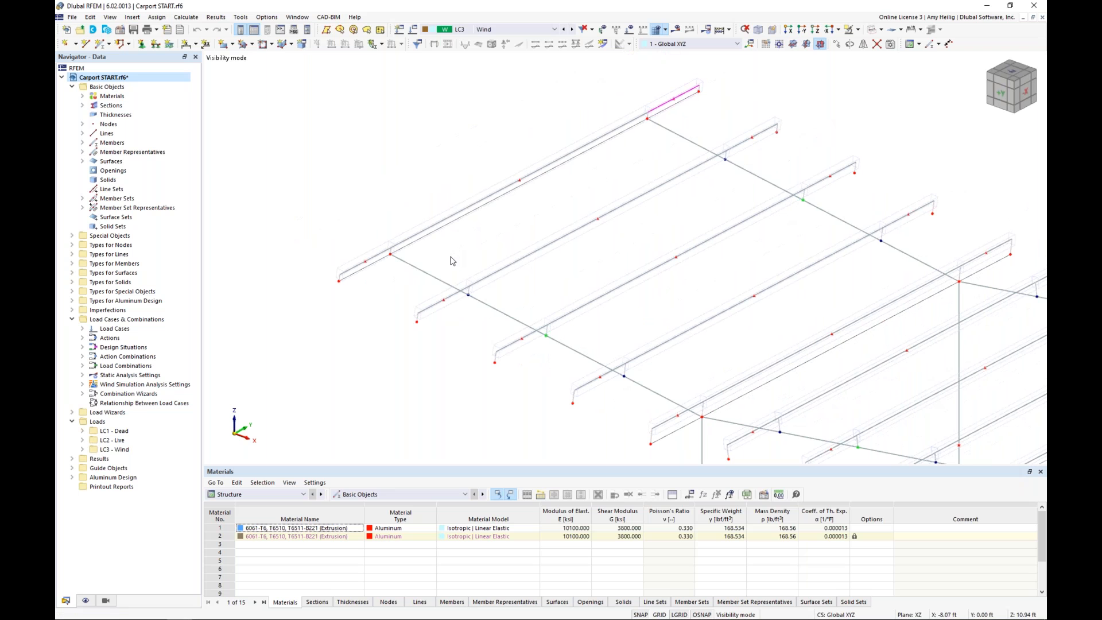
pyautogui.scroll(-3, 453, 261)
pyautogui.keyDown('ctrl'); pyautogui.moveTo(452, 261); pyautogui.dragTo(620, 354, button='middle'); pyautogui.keyUp('ctrl')
pyautogui.moveTo(621, 379); pyautogui.dragTo(566, 180)
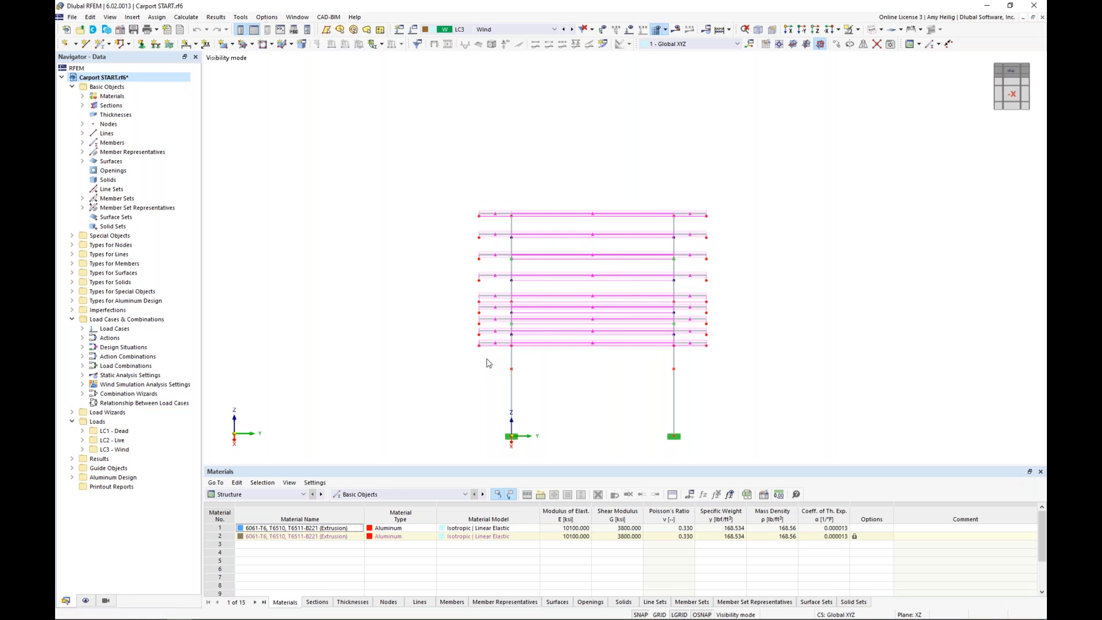
pyautogui.moveTo(488, 356); pyautogui.dragTo(443, 184)
pyautogui.moveTo(748, 374); pyautogui.dragTo(693, 195)
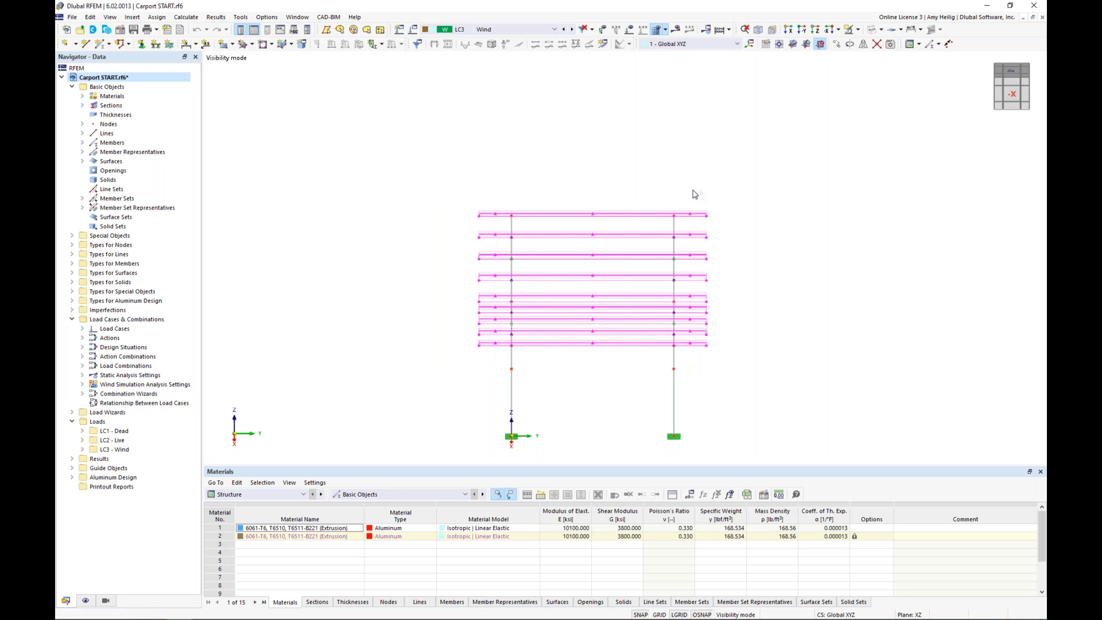
# Start creating member sets from the selected purlin members, review the detected continuous members and cancel.
pyautogui.rightClick(638, 215)
pyautogui.moveTo(675, 261)
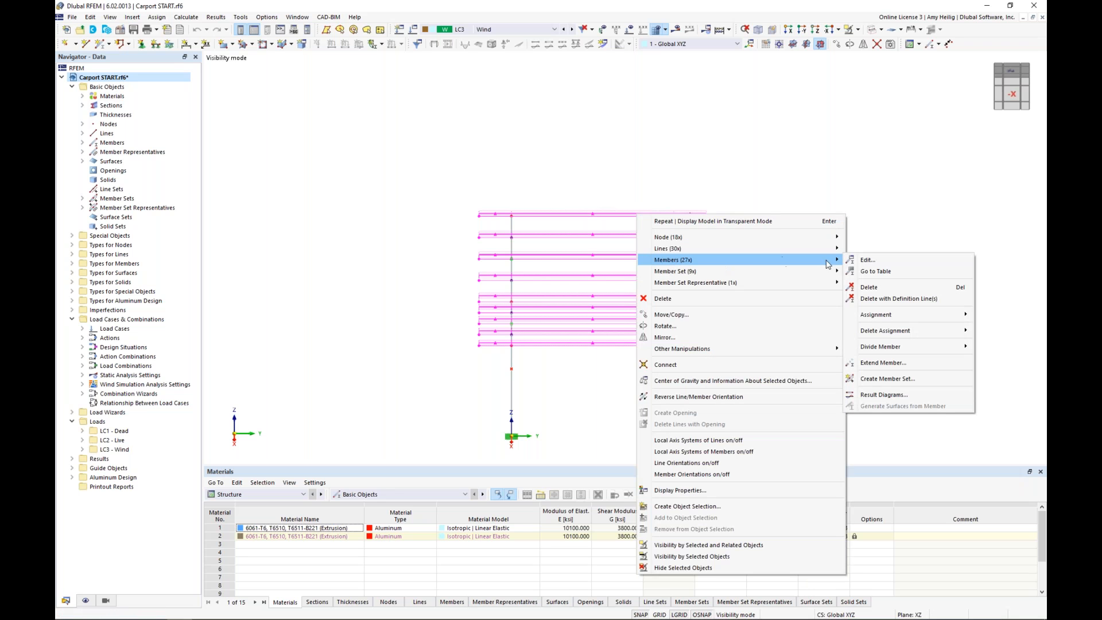
pyautogui.click(888, 379)
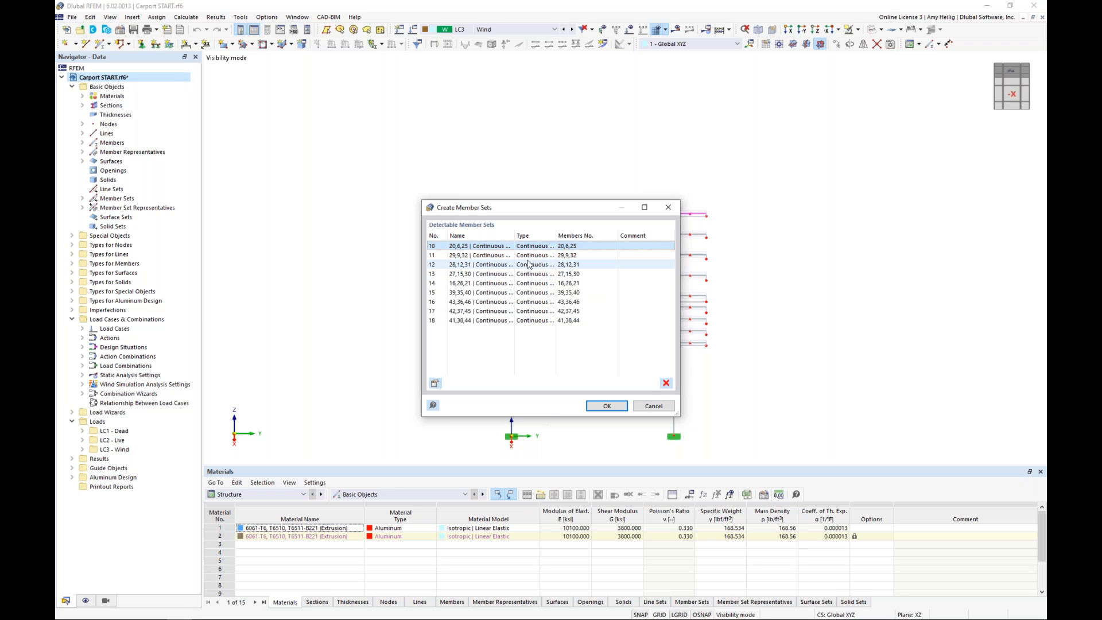
pyautogui.click(607, 405)
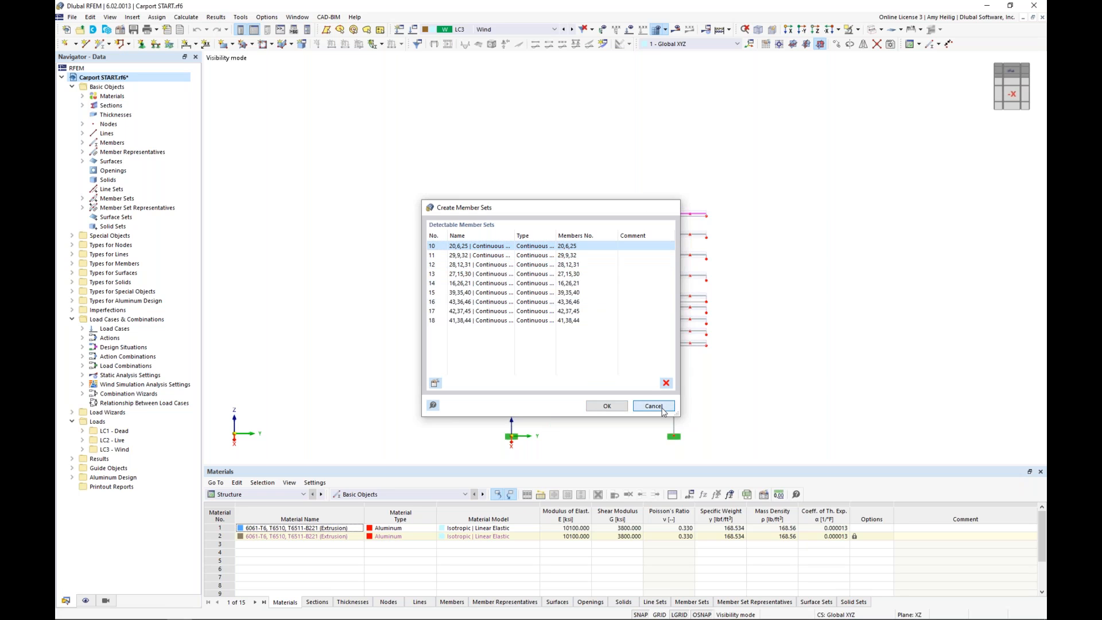
# Show the end of the outermost purlin up close and look through the model's list of existing member sets.
pyautogui.keyDown('ctrl'); pyautogui.moveTo(406, 318); pyautogui.dragTo(481, 334, button='middle'); pyautogui.keyUp('ctrl')
pyautogui.scroll(1, 450, 251)
pyautogui.scroll(3, 450, 250)
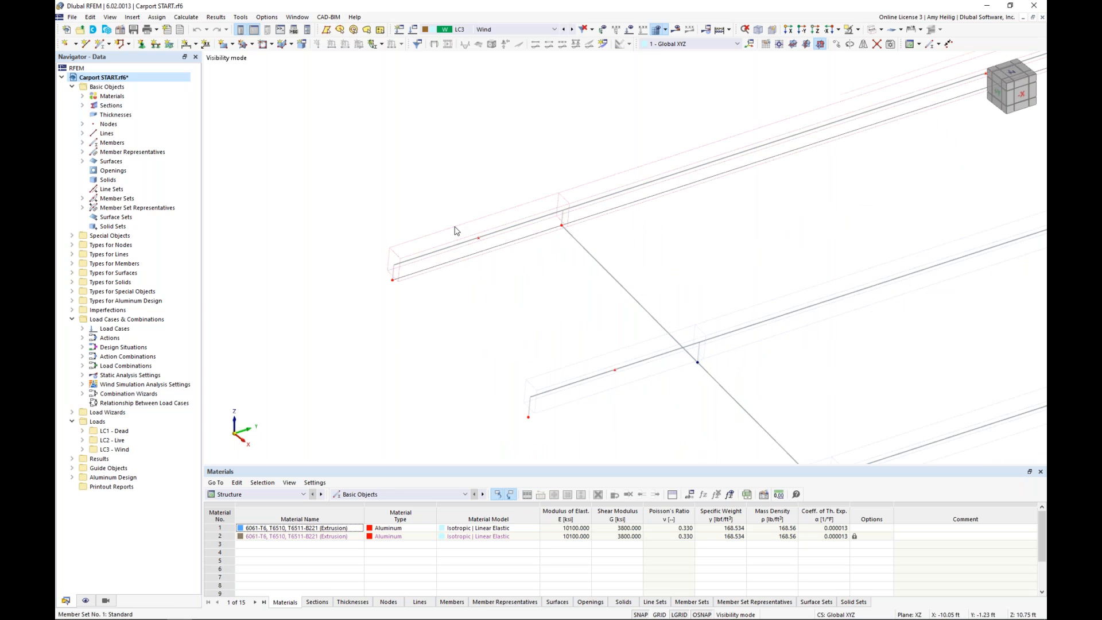
pyautogui.scroll(2, 459, 230)
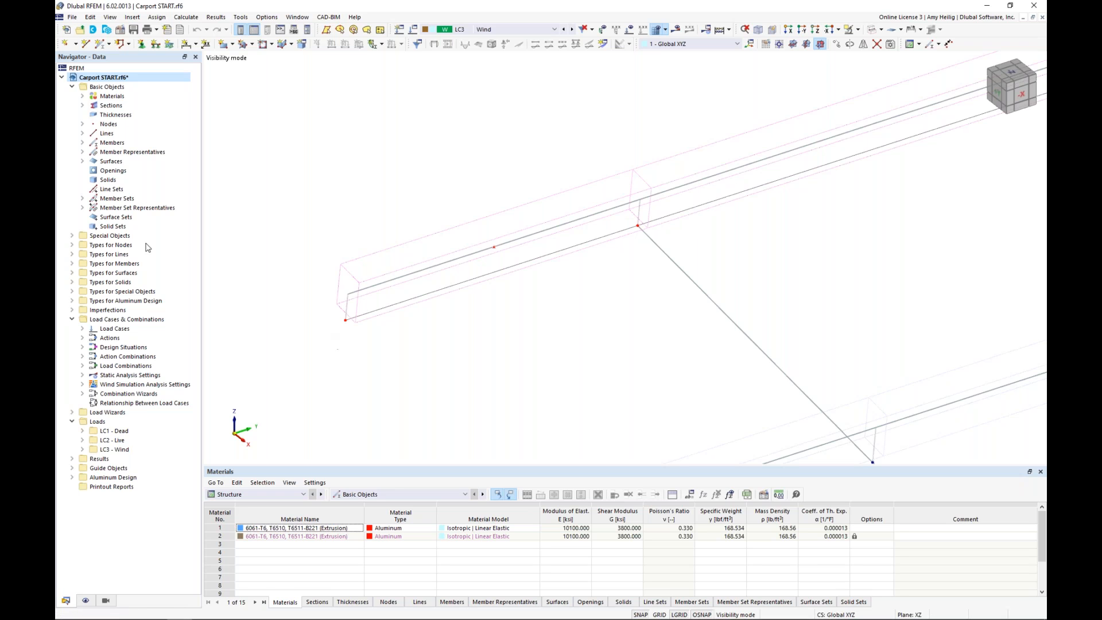
pyautogui.doubleClick(122, 199)
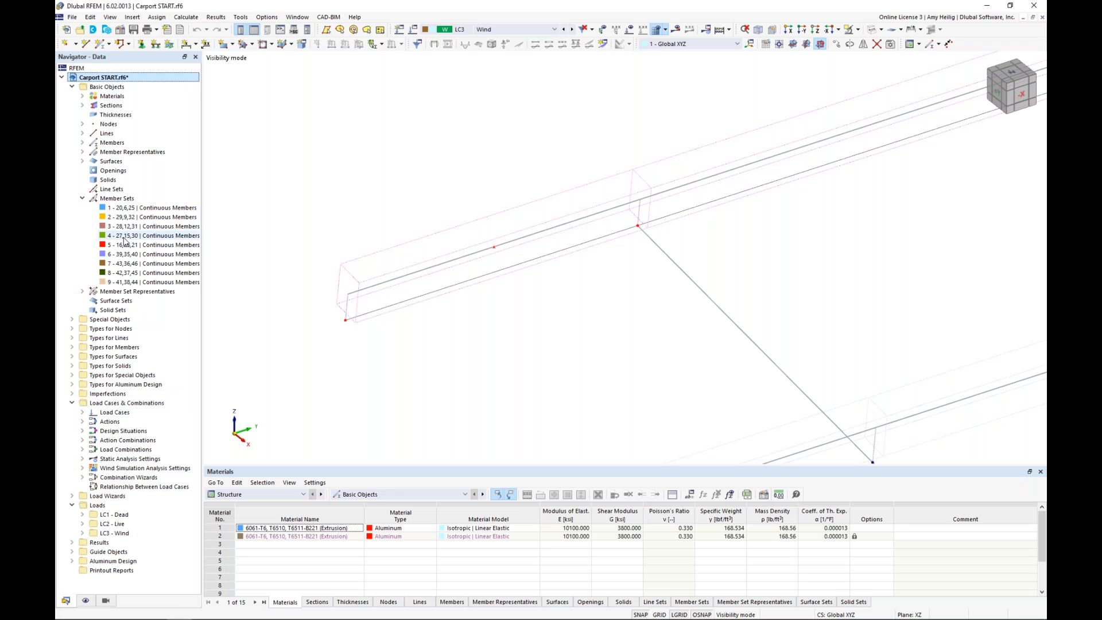
pyautogui.click(82, 198)
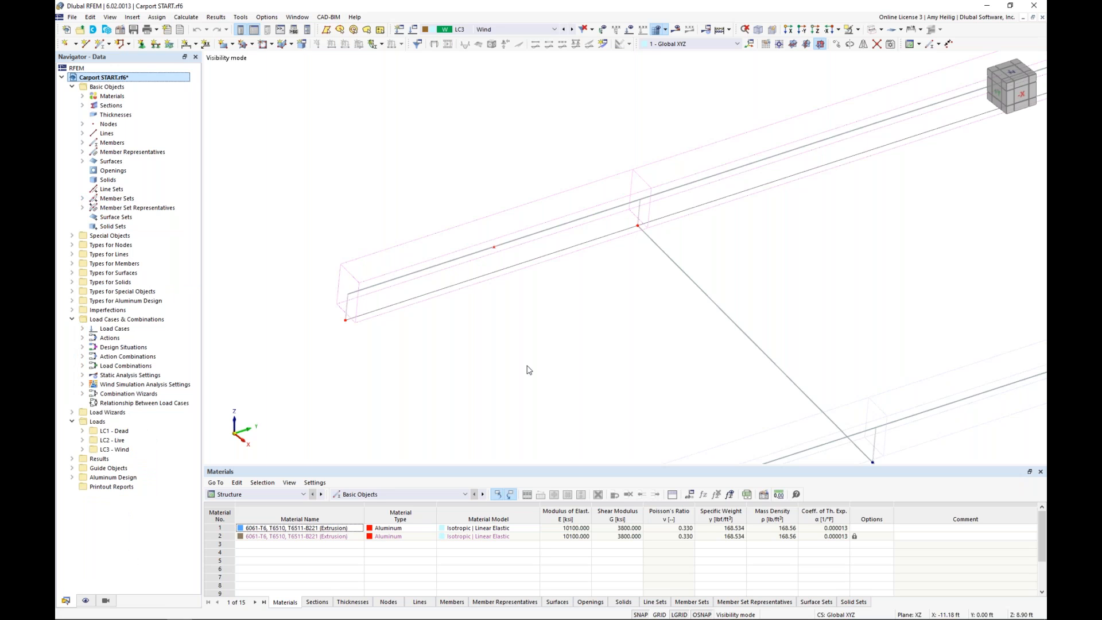
# Switch the model back to solid, non-transparent rendering with the whole carport in view.
pyautogui.scroll(-5, 529, 369)
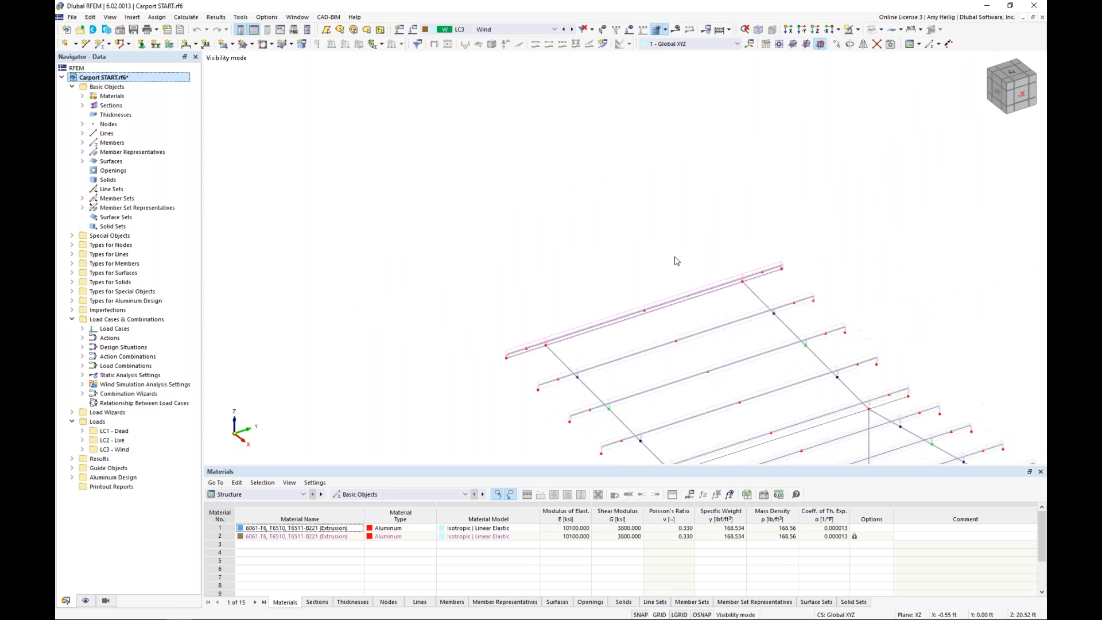
pyautogui.moveTo(722, 335); pyautogui.dragTo(534, 170, button='middle')
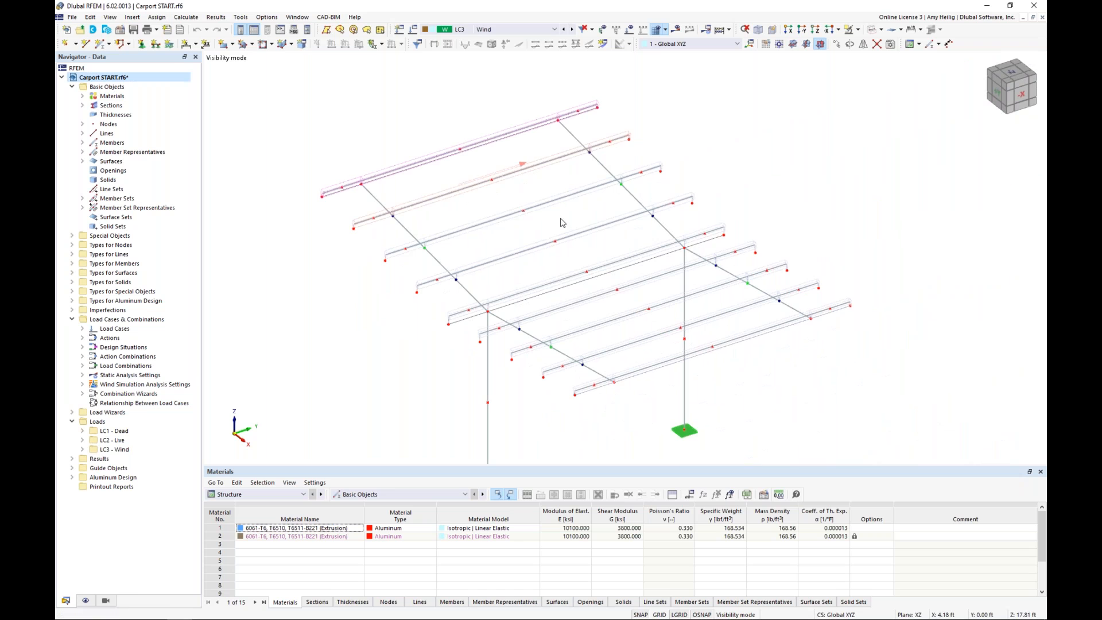
pyautogui.keyDown('ctrl'); pyautogui.moveTo(611, 307); pyautogui.dragTo(594, 381, button='middle'); pyautogui.keyUp('ctrl')
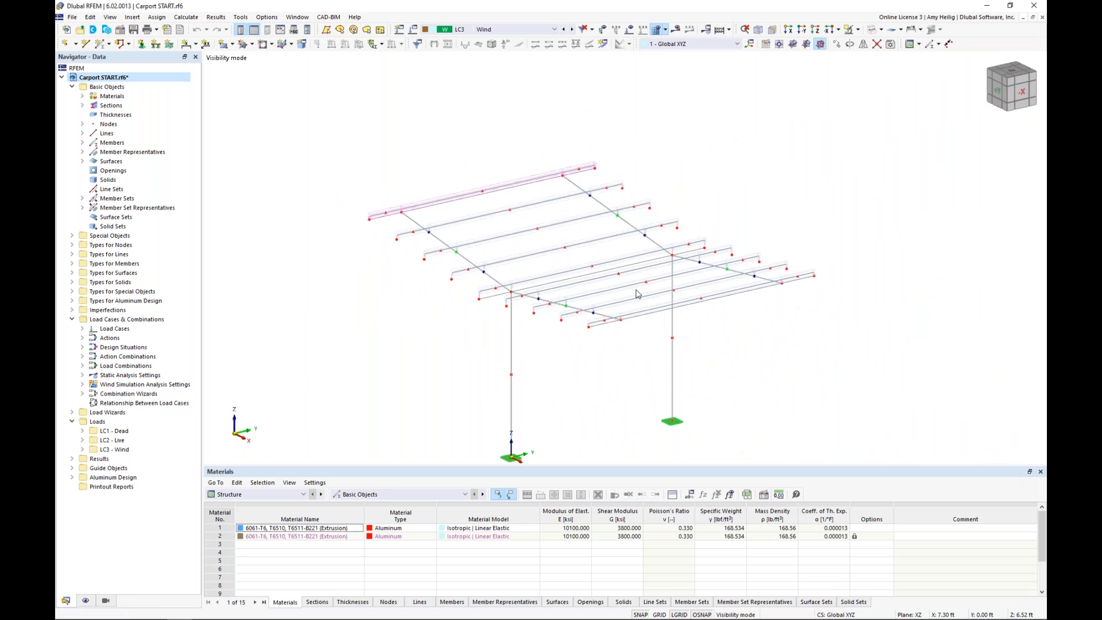
pyautogui.click(882, 32)
pyautogui.click(898, 40)
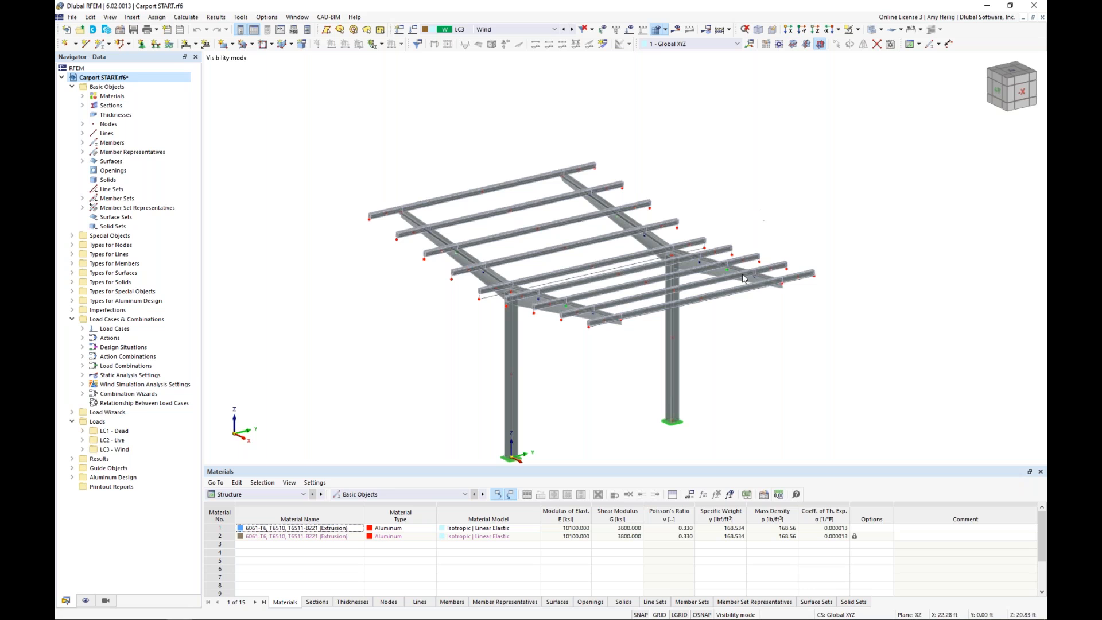
pyautogui.moveTo(729, 303); pyautogui.dragTo(705, 280, button='middle')
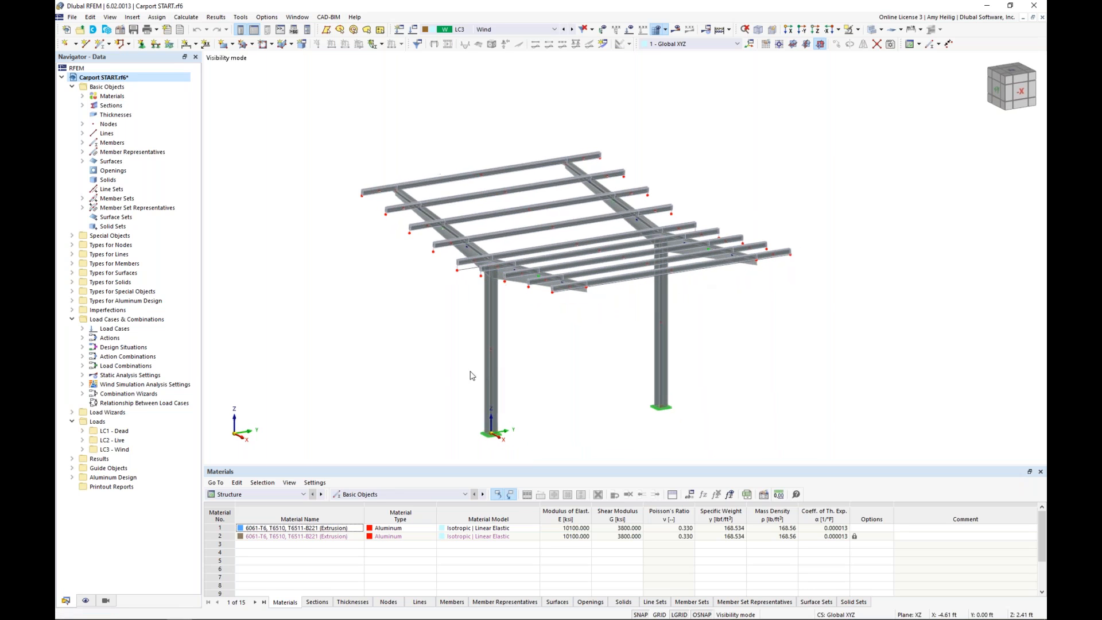
# Open the member representative for the RT 6 x 6 x 0.250 columns and create a new effective lengths definition in its design types.
pyautogui.moveTo(490, 371)
pyautogui.click(82, 152)
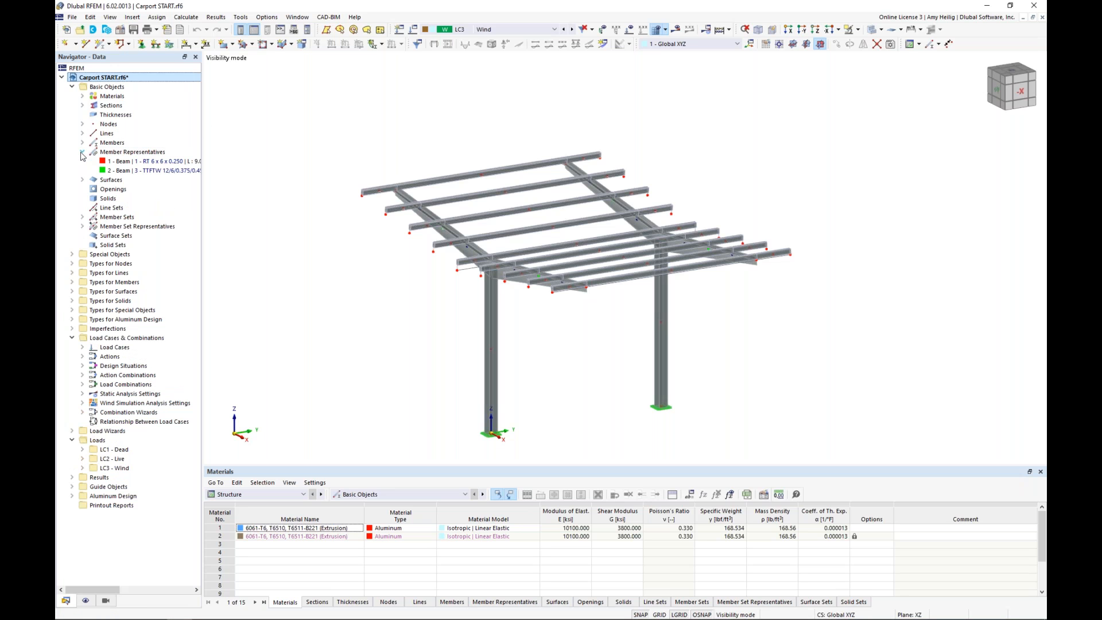
pyautogui.click(113, 166)
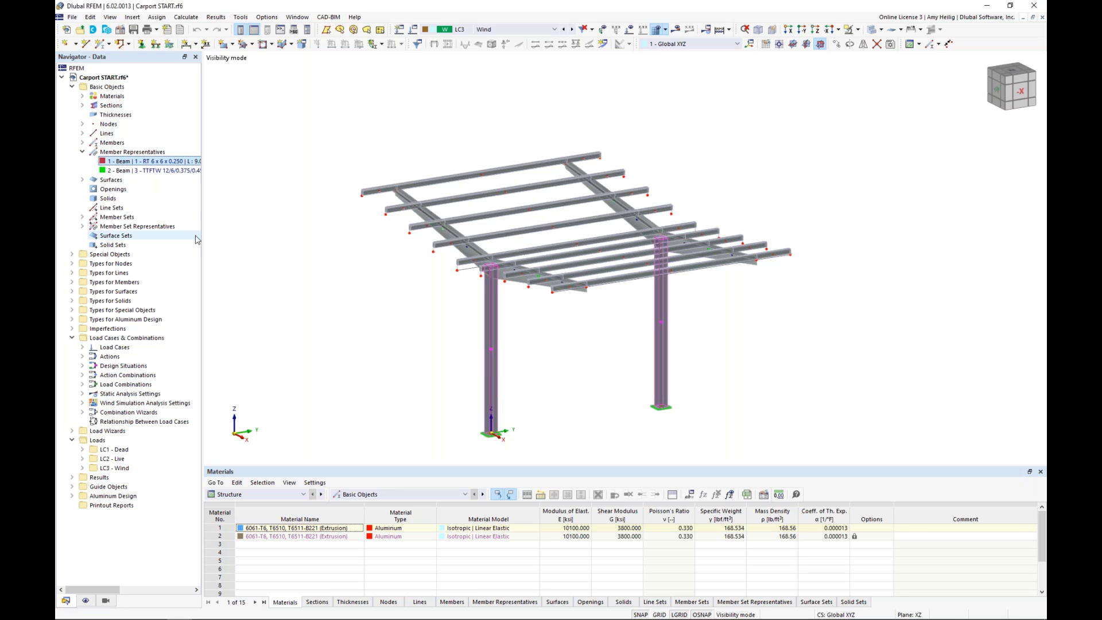
pyautogui.doubleClick(114, 165)
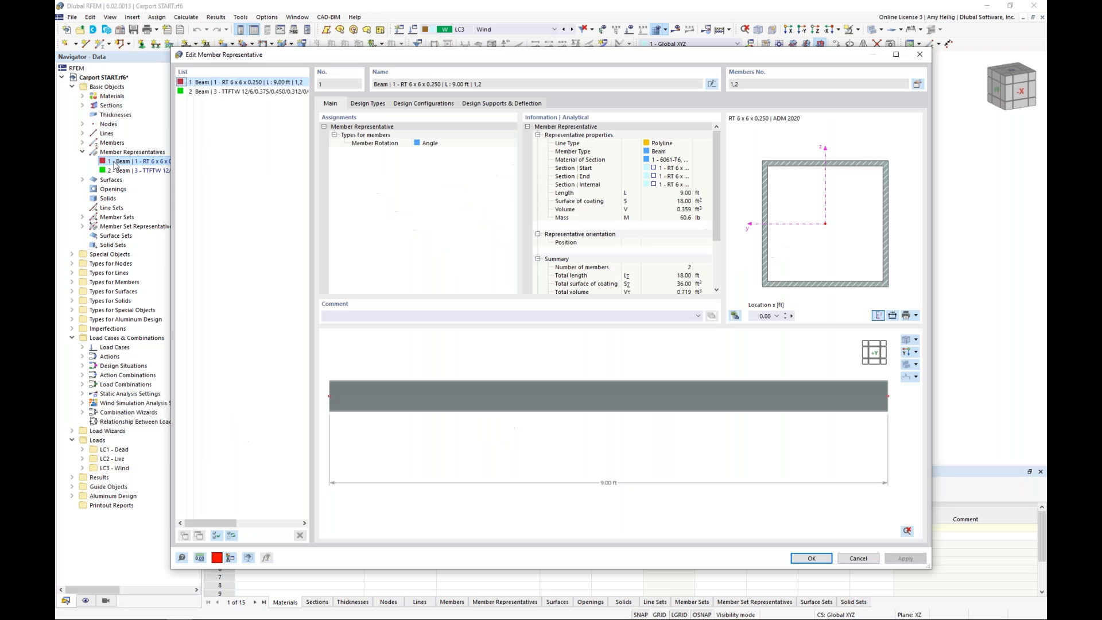
pyautogui.click(377, 104)
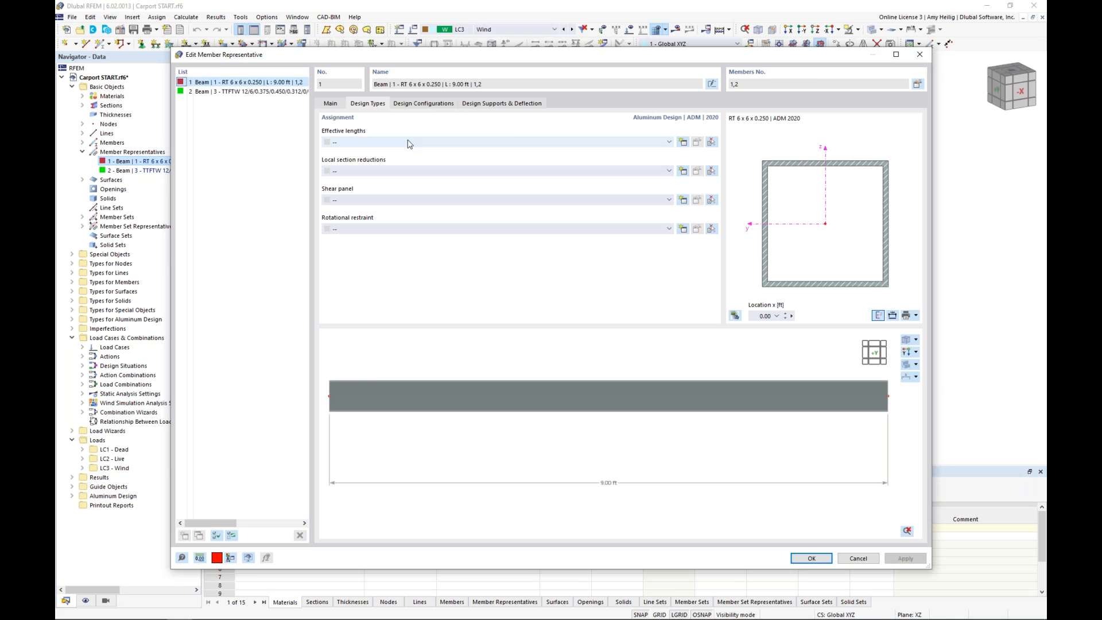
pyautogui.click(683, 143)
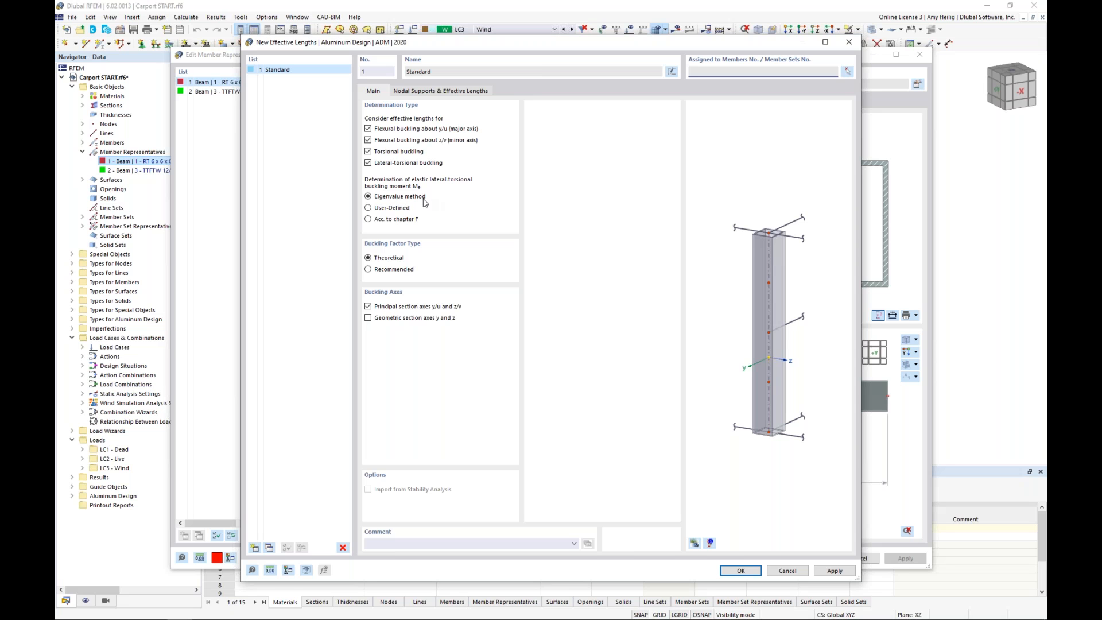
# Compare the User-Defined and chapter F options for the elastic lateral-torsional buckling moment, and return to the Eigenvalue method.
pyautogui.click(368, 207)
pyautogui.click(368, 219)
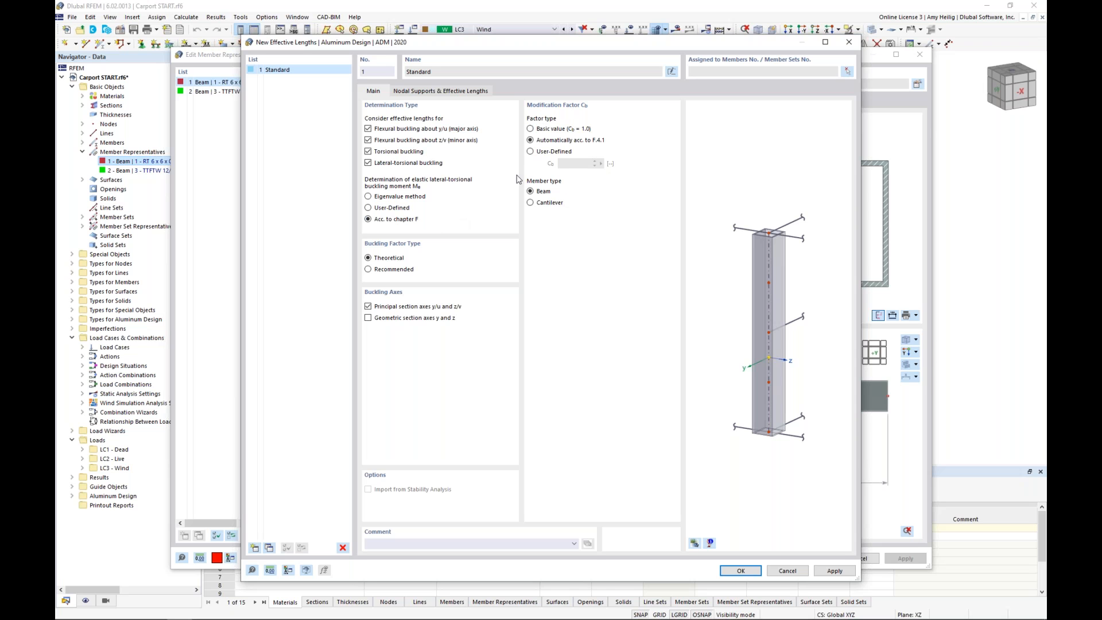
pyautogui.click(369, 197)
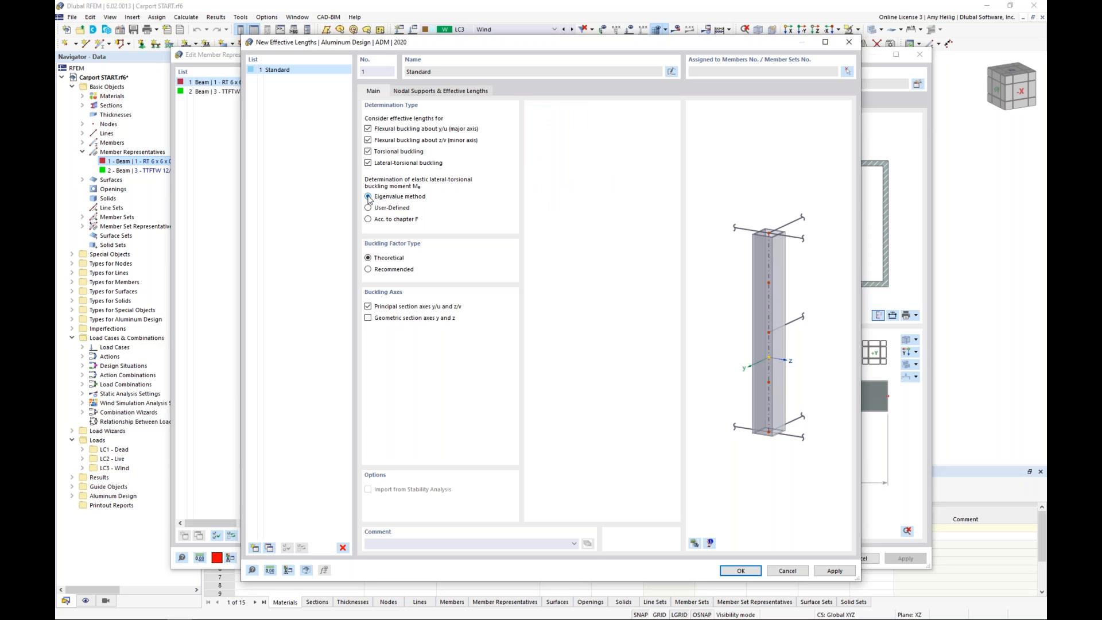
# Exclude torsional and lateral-torsional buckling, look at the nodal supports and length factors, and accept the columns' effective lengths.
pyautogui.click(368, 163)
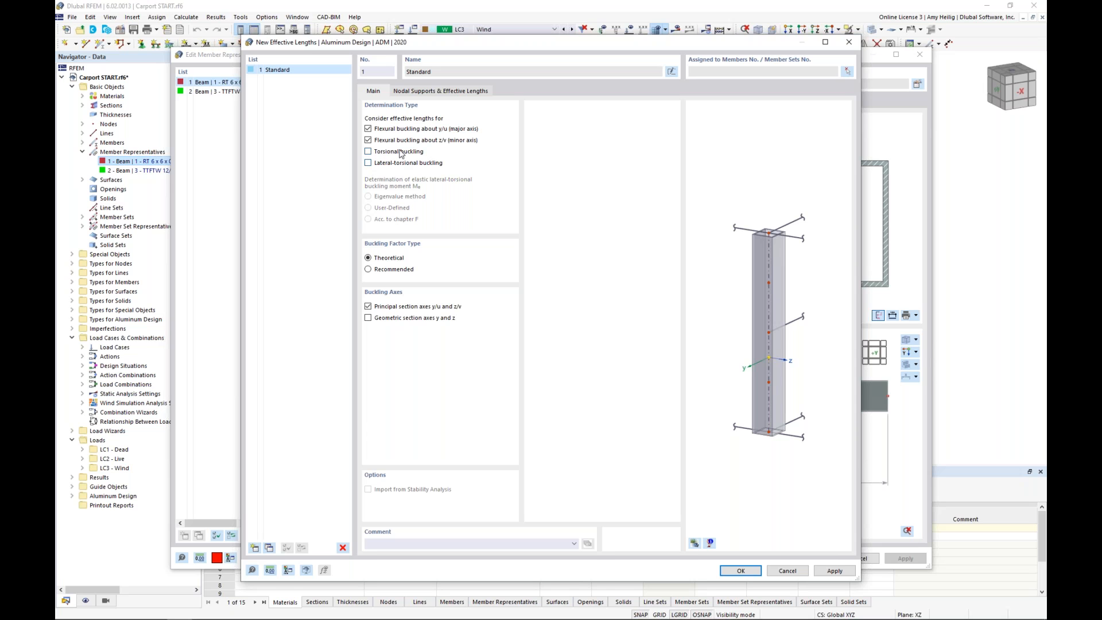
pyautogui.click(427, 93)
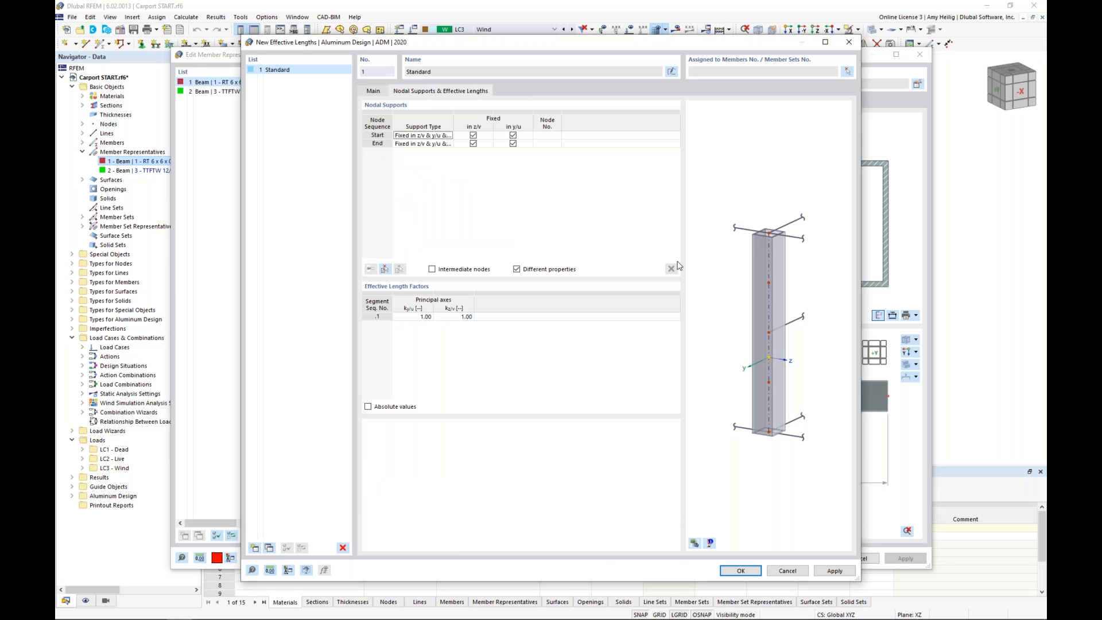
pyautogui.click(740, 570)
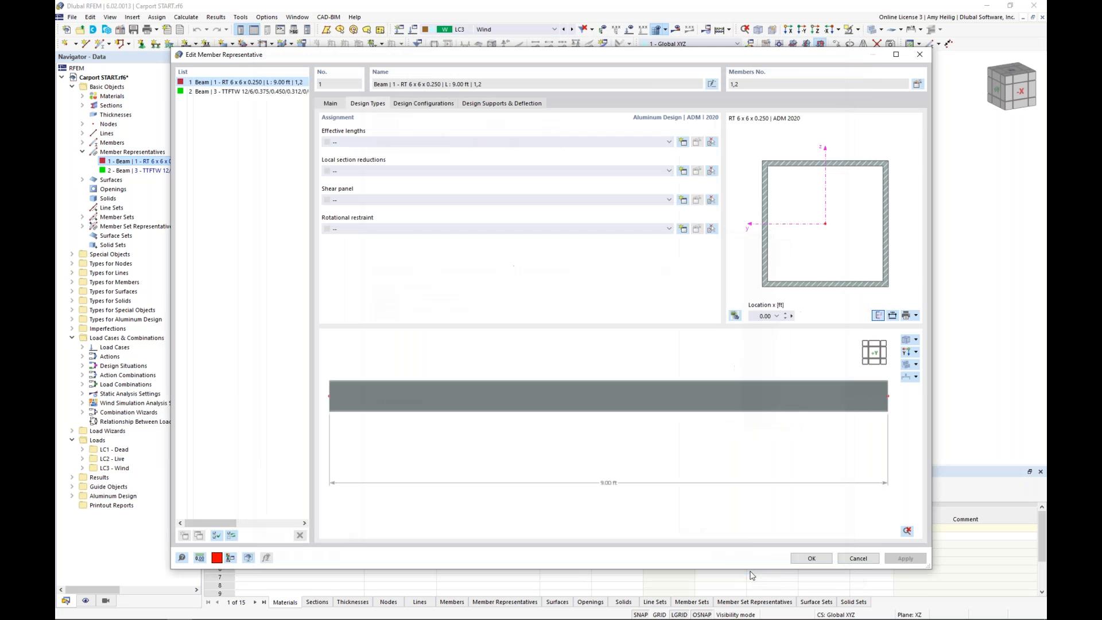
# Reopen the columns' effective lengths and show the actual carport model with one column enlarged in the preview.
pyautogui.click(697, 142)
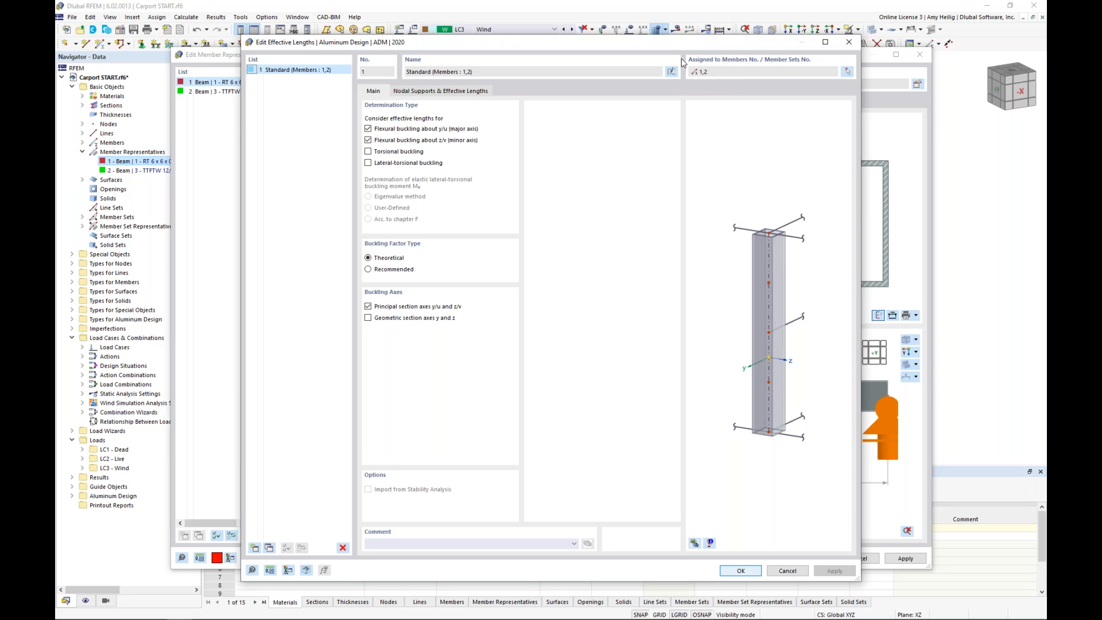
pyautogui.click(694, 544)
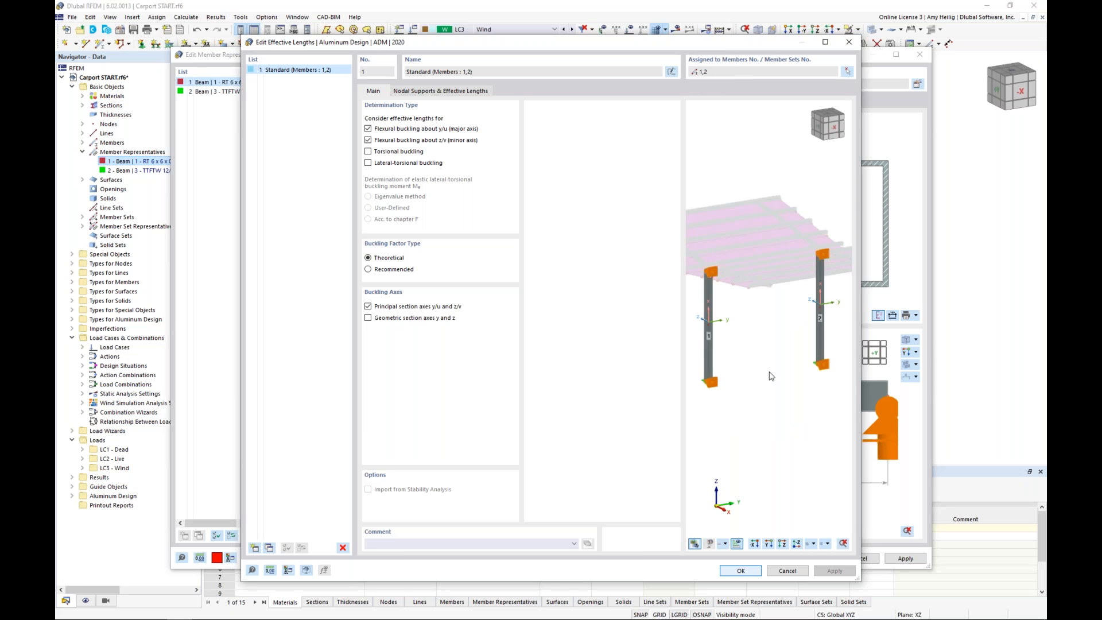
pyautogui.keyDown('ctrl'); pyautogui.moveTo(754, 334); pyautogui.dragTo(779, 345, button='middle'); pyautogui.keyUp('ctrl')
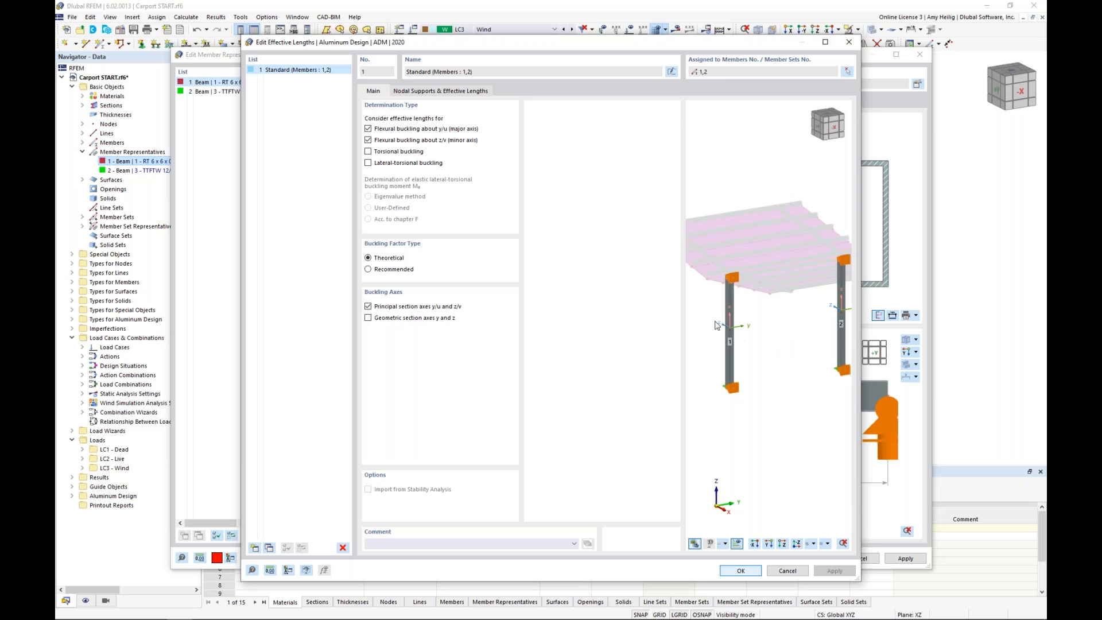
pyautogui.scroll(5, 717, 325)
pyautogui.scroll(1, 726, 322)
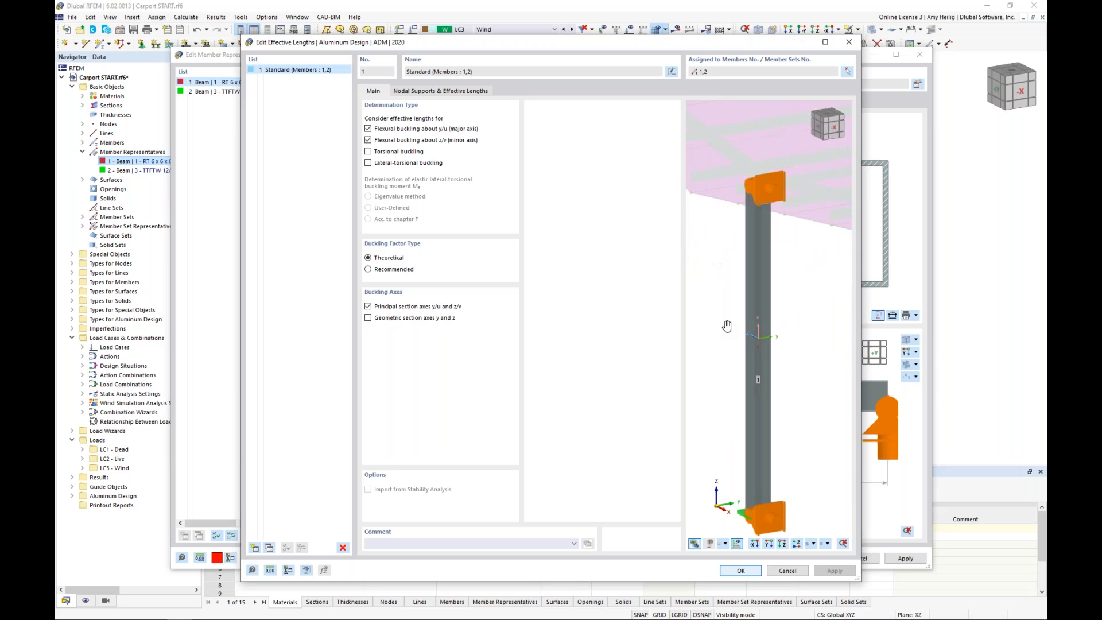
# Release the z/v fixity of the end nodal support in the columns' effective lengths, keeping the y/u fixity.
pyautogui.click(430, 92)
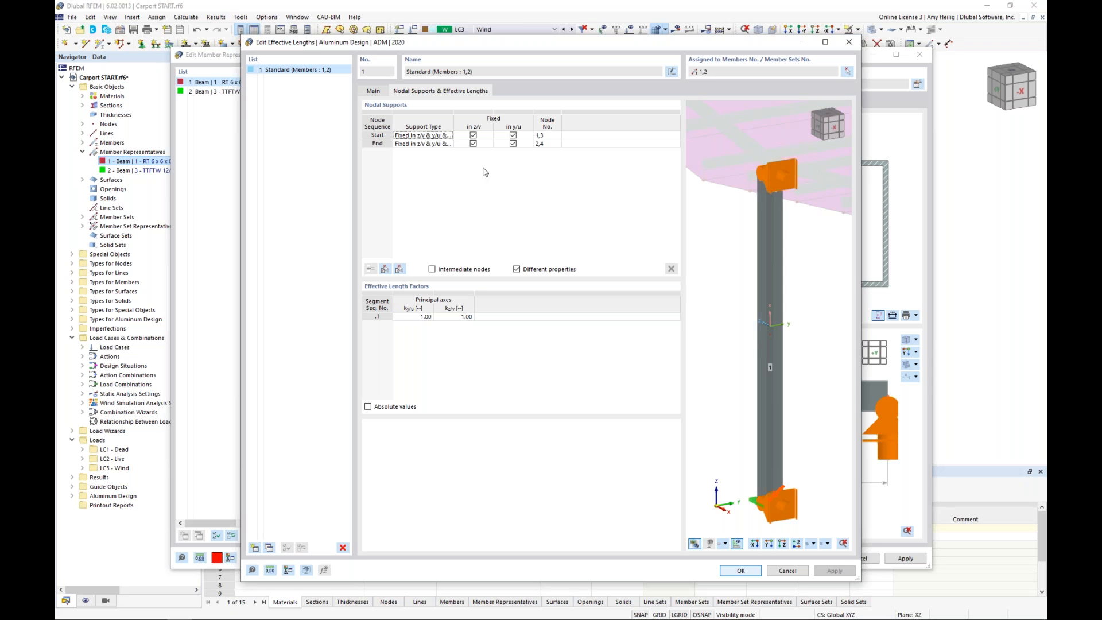
pyautogui.scroll(-2, 764, 283)
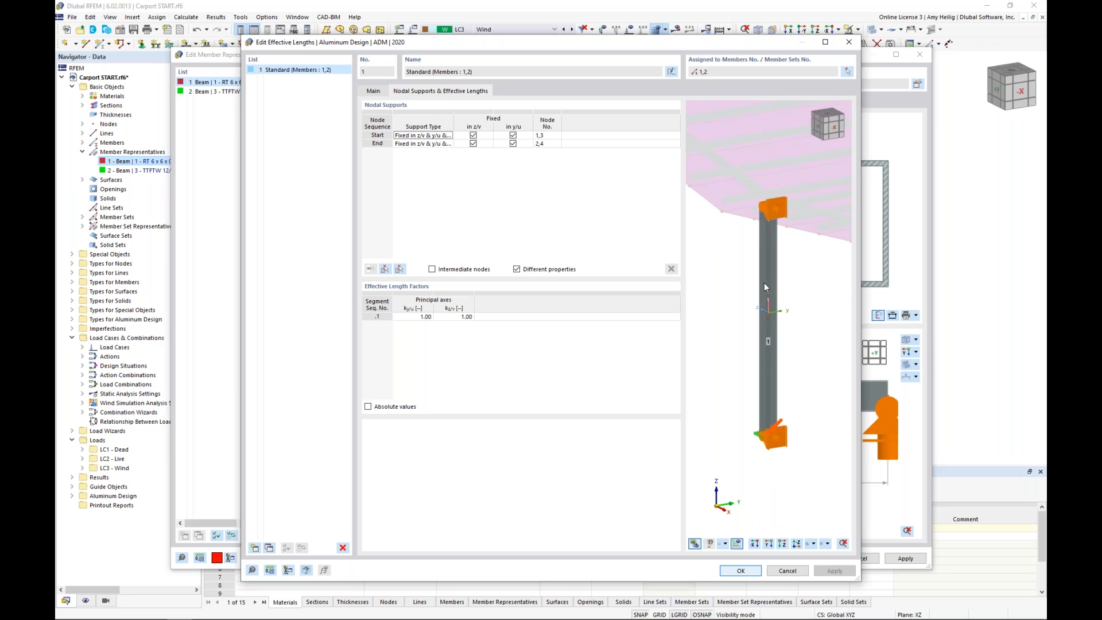
pyautogui.scroll(-2, 763, 283)
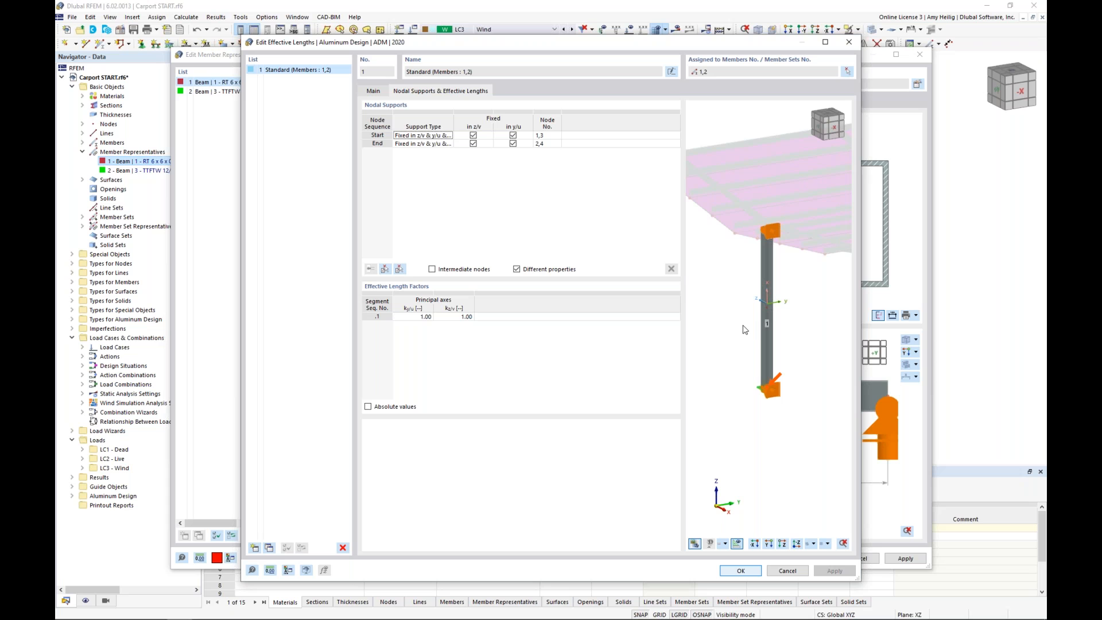
pyautogui.moveTo(790, 327)
pyautogui.mouseDown(button='middle')
pyautogui.moveTo(750, 337)
pyautogui.moveTo(784, 307)
pyautogui.moveTo(730, 318)
pyautogui.moveTo(783, 314)
pyautogui.mouseUp(button='middle')
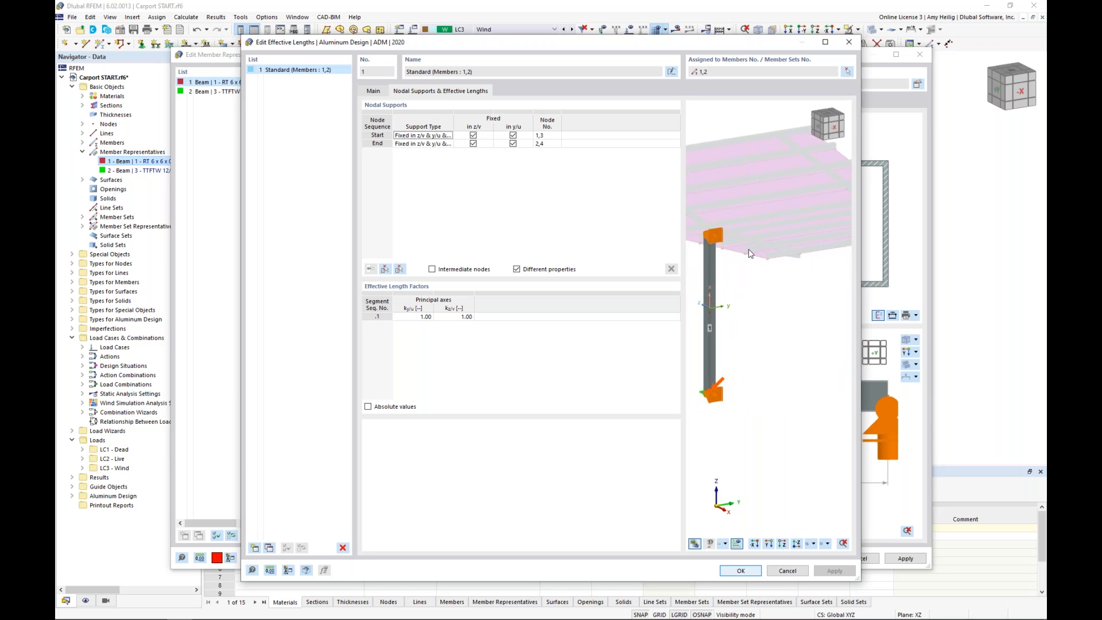
pyautogui.click(486, 144)
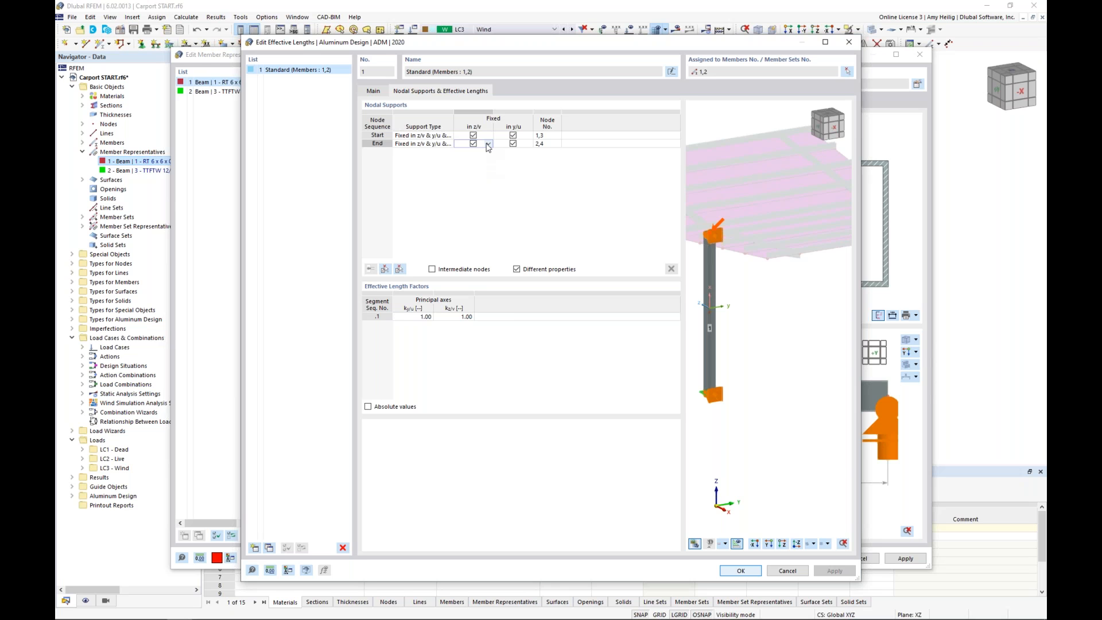
pyautogui.click(473, 144)
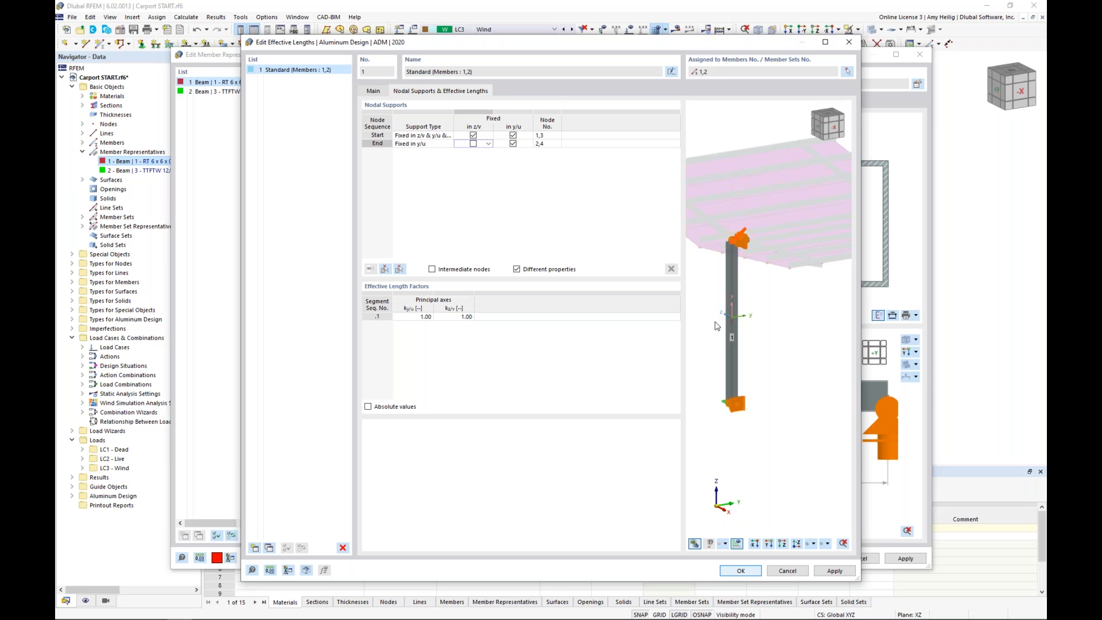
pyautogui.scroll(2, 717, 326)
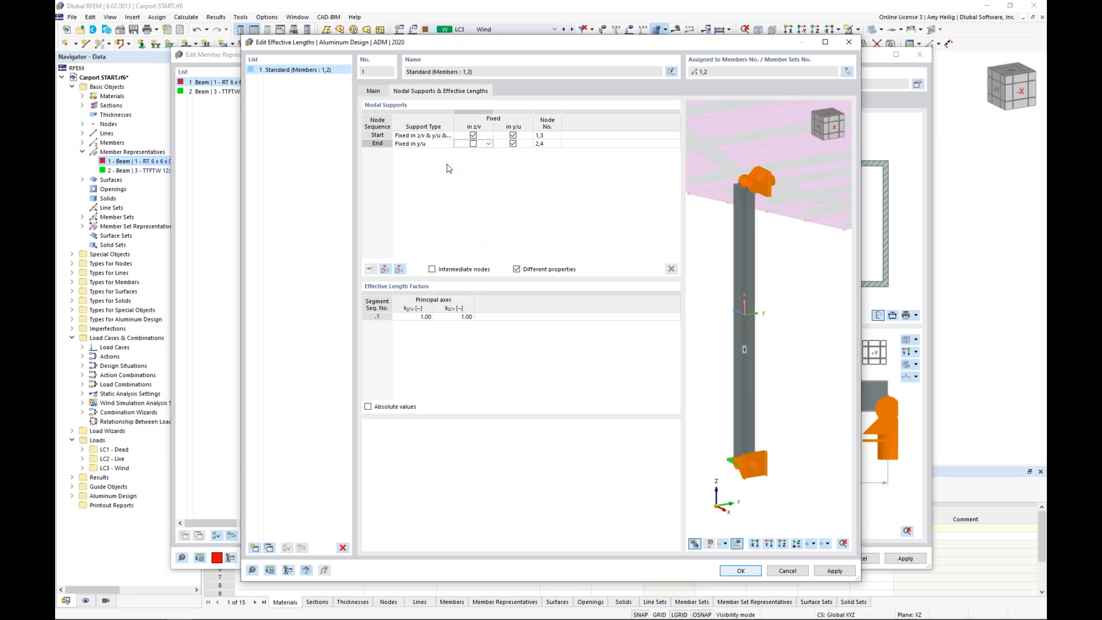
# Try absolute values for the columns' effective lengths, return to length factors, and accept the definition.
pyautogui.click(368, 407)
pyautogui.click(368, 406)
pyautogui.click(743, 571)
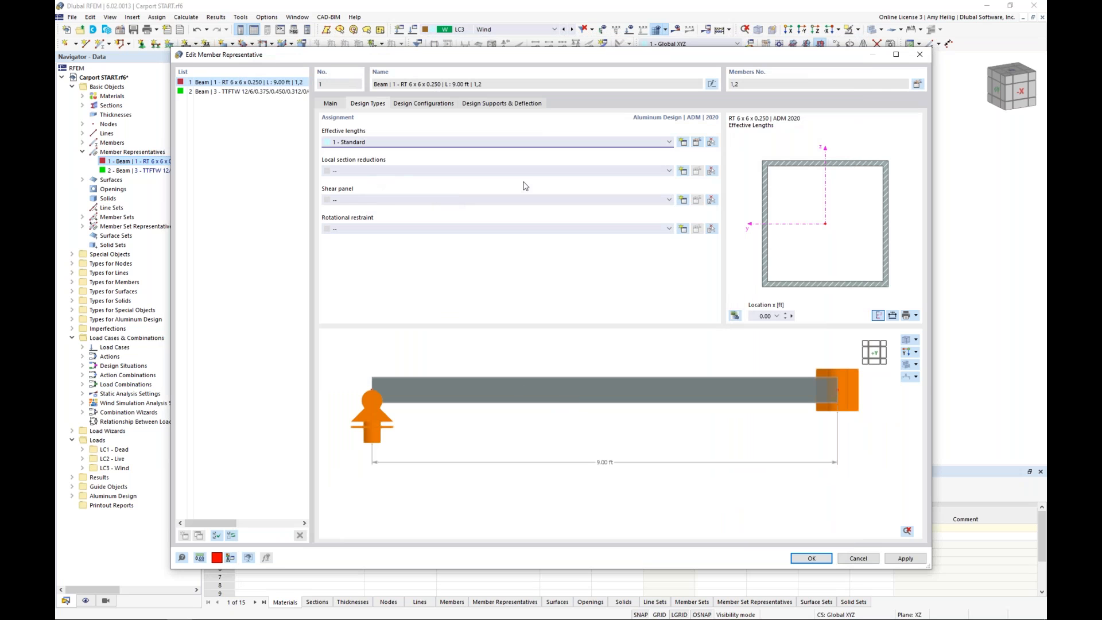
# Try a new local section reduction of the Design Parameters type for the columns, and discard it.
pyautogui.click(682, 171)
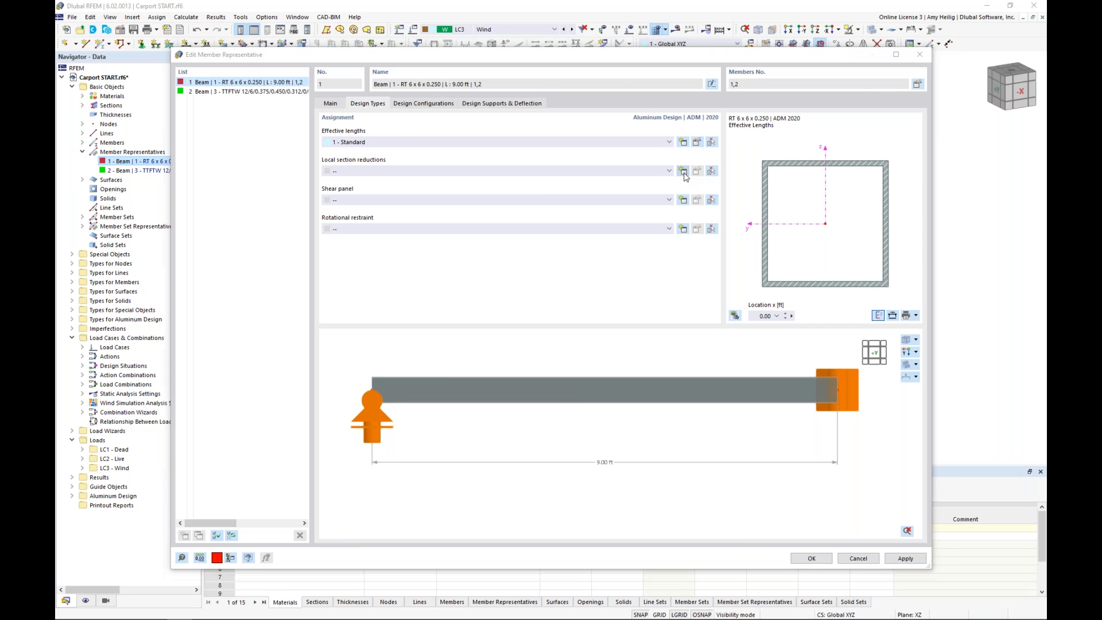
pyautogui.click(428, 188)
pyautogui.click(443, 188)
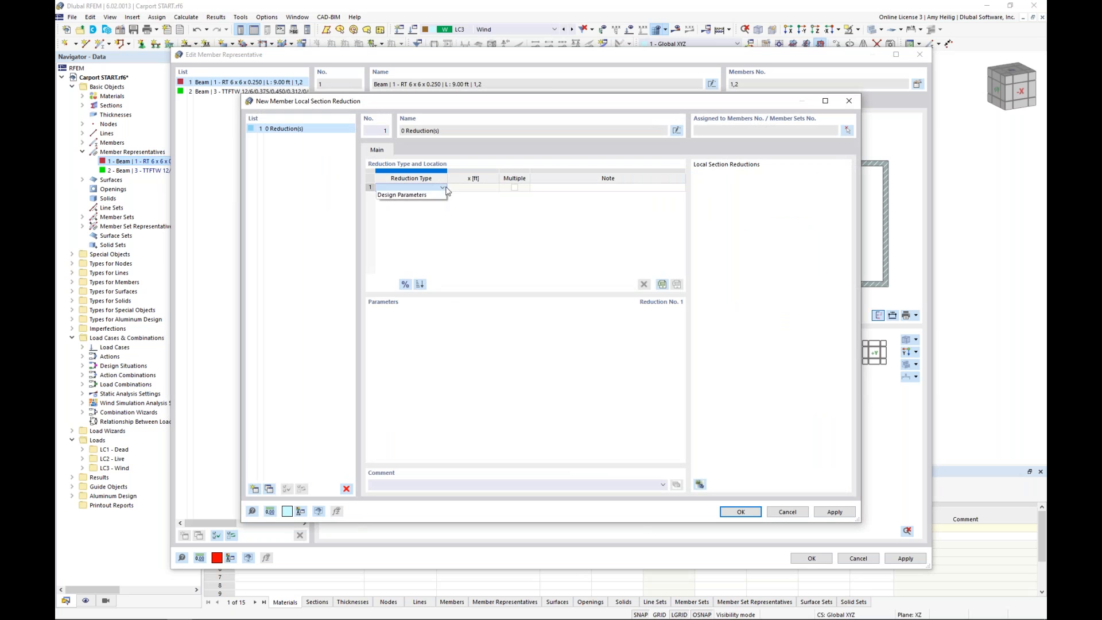
pyautogui.click(419, 195)
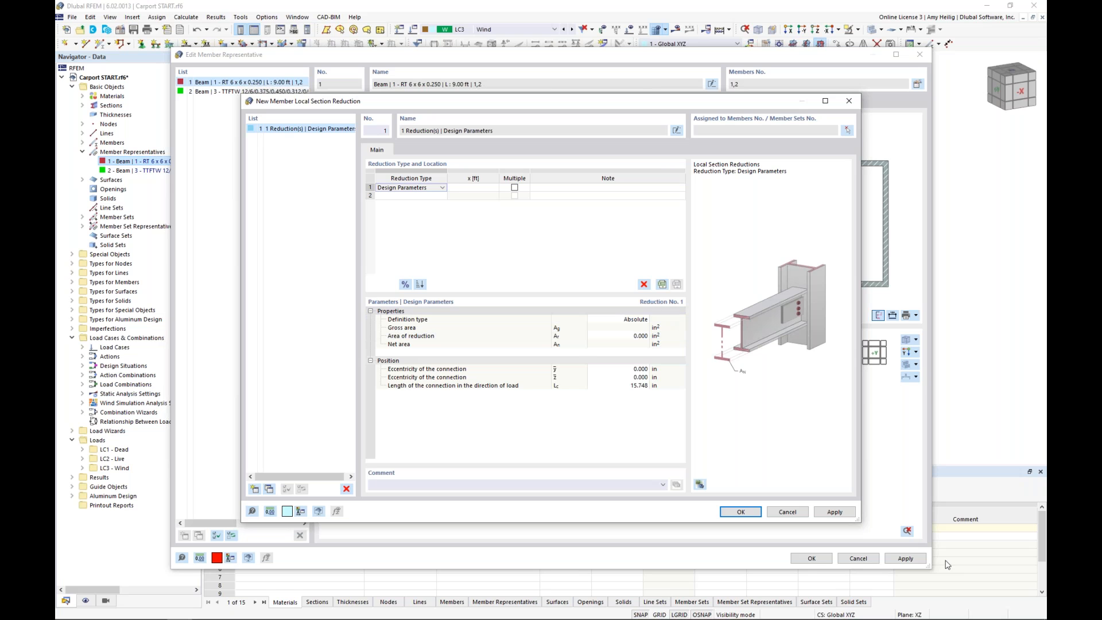
pyautogui.click(794, 516)
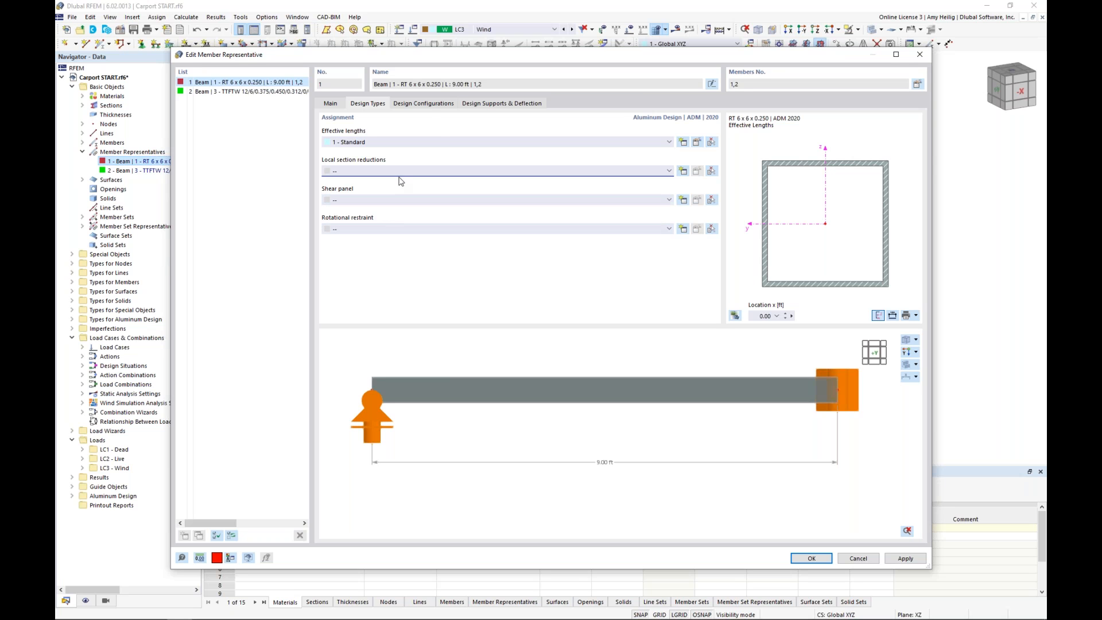
# Review the main and stability parameters of the columns' default strength configuration, and leave it without changes.
pyautogui.click(427, 104)
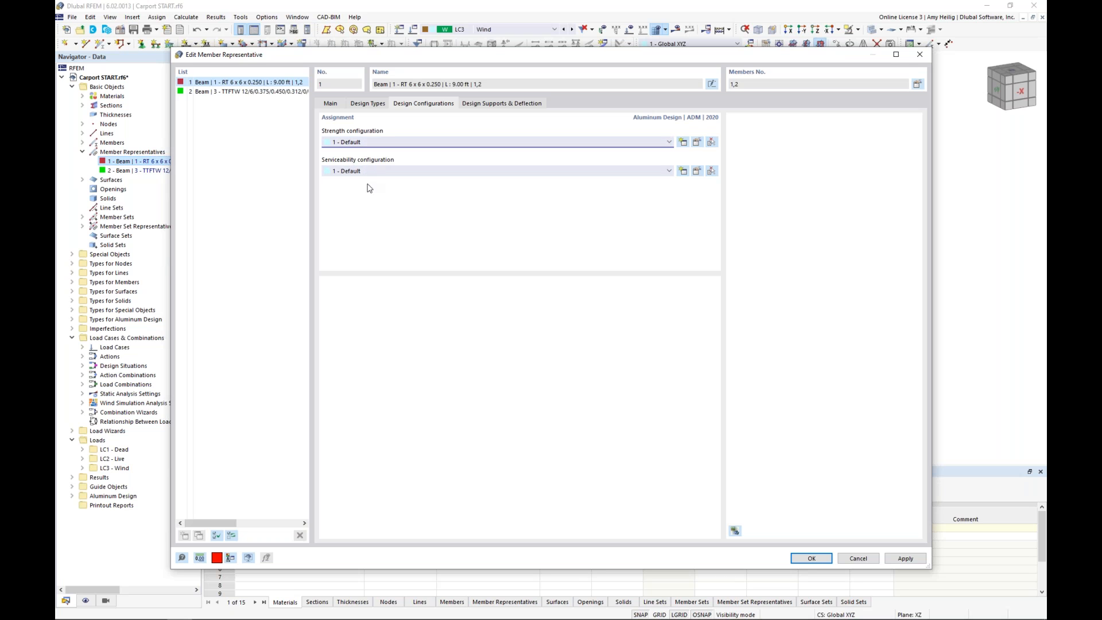
pyautogui.click(698, 143)
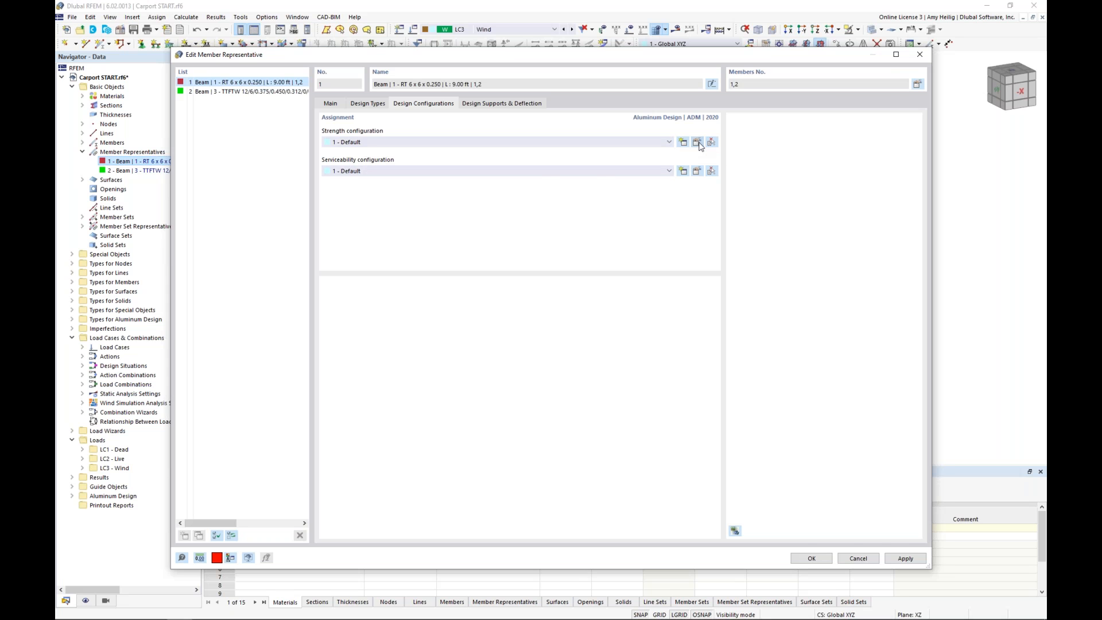
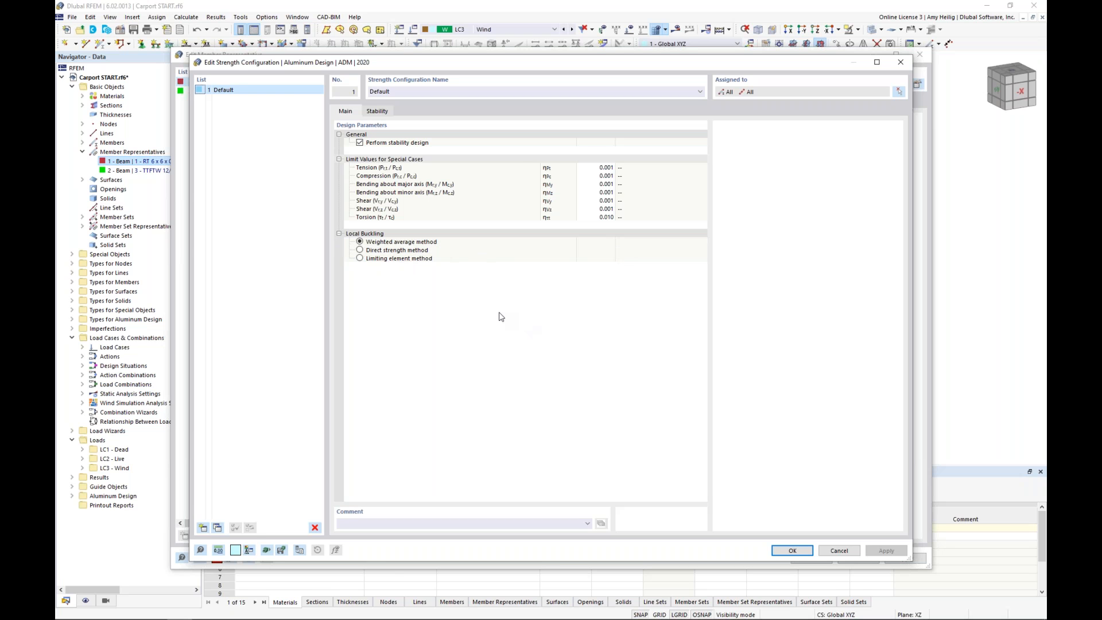
pyautogui.click(377, 111)
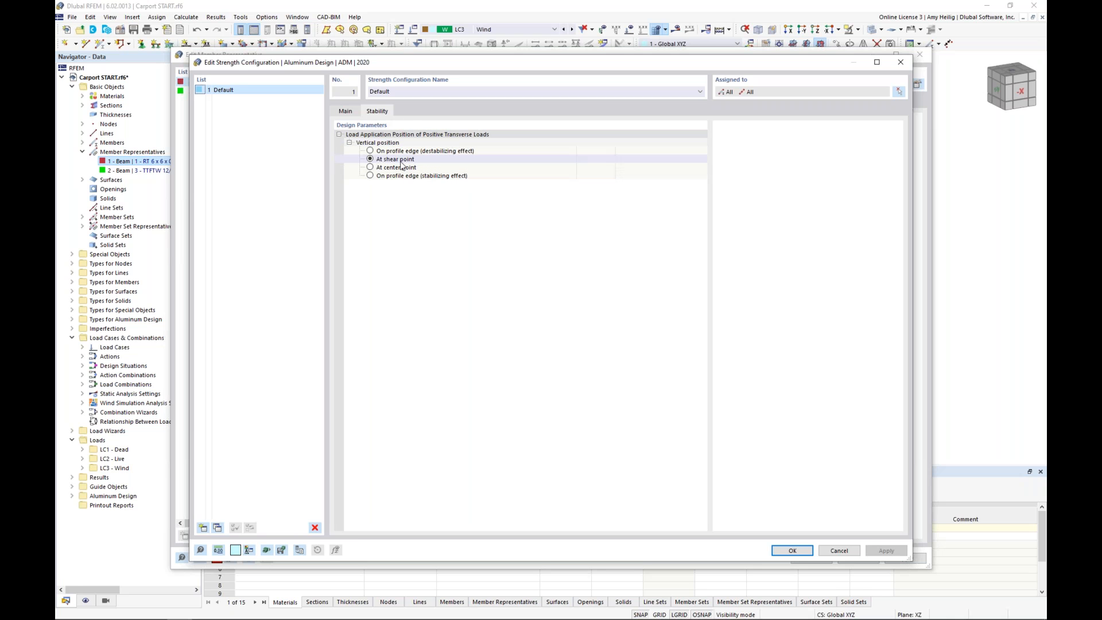
pyautogui.click(351, 111)
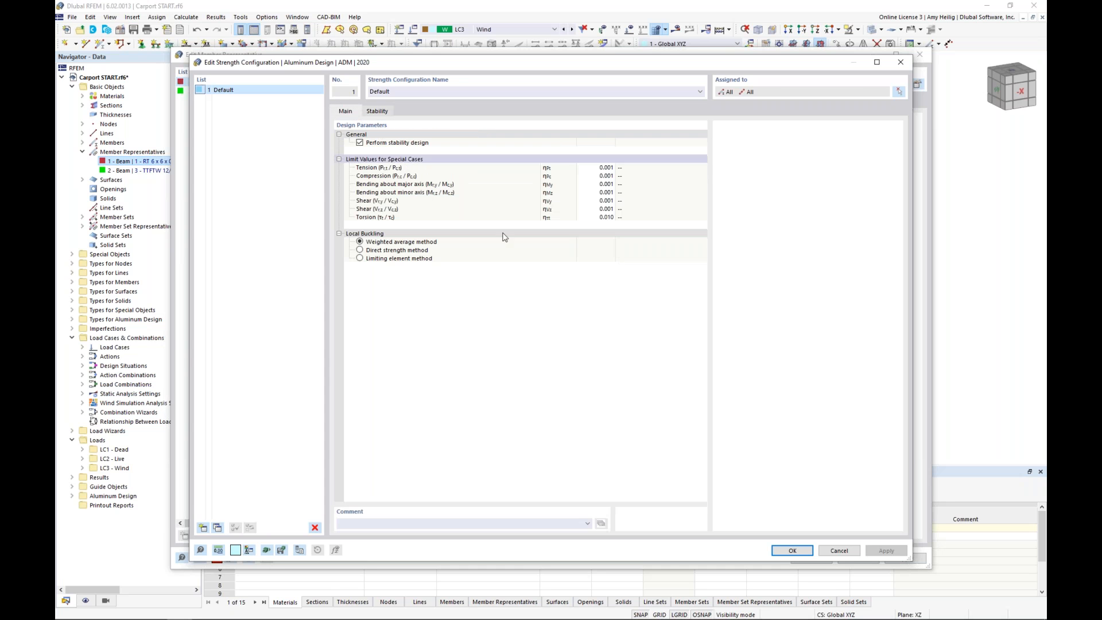
pyautogui.click(838, 551)
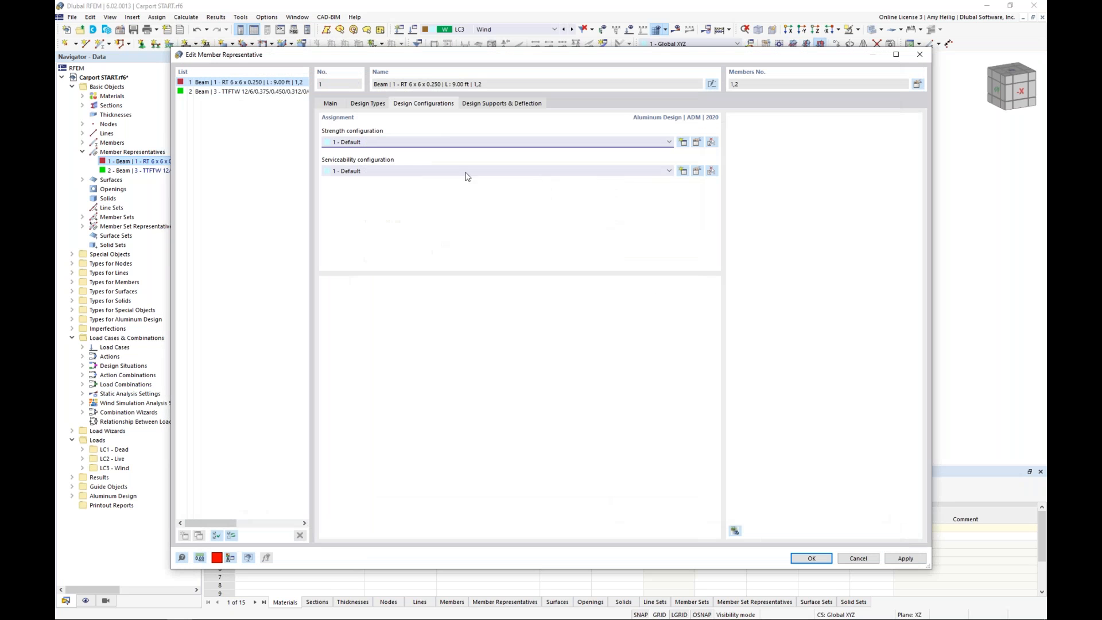
# Set the default serviceability configuration's limits to L/120 for beams and Lc/60 for cantilevers.
pyautogui.click(698, 172)
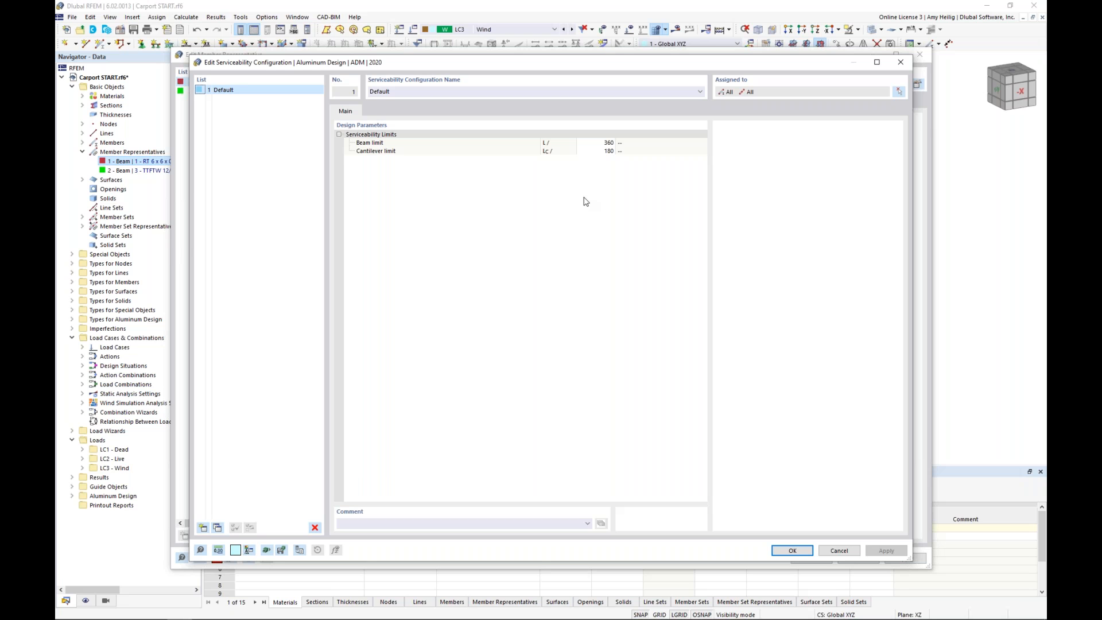
pyautogui.click(600, 142)
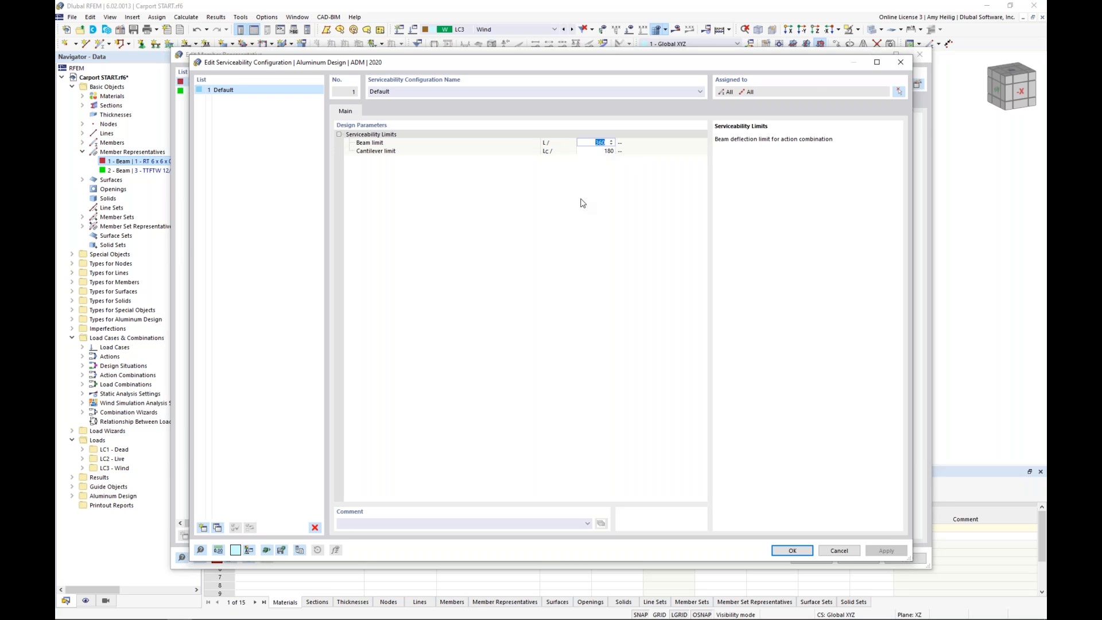
pyautogui.write('120')
pyautogui.click(583, 151)
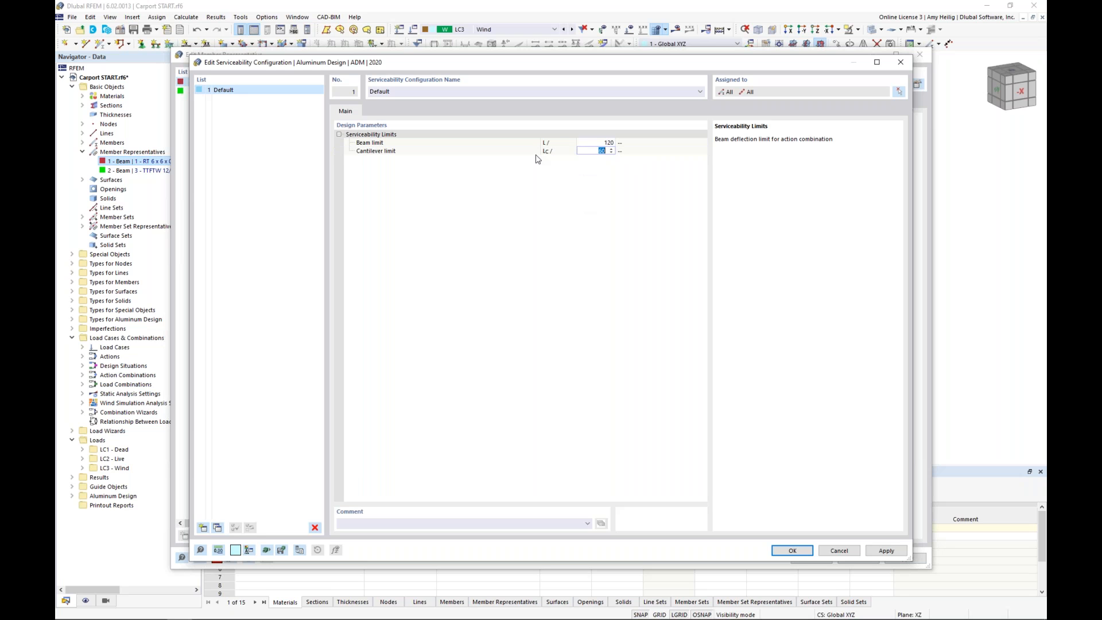
pyautogui.click(590, 152)
pyautogui.click(792, 551)
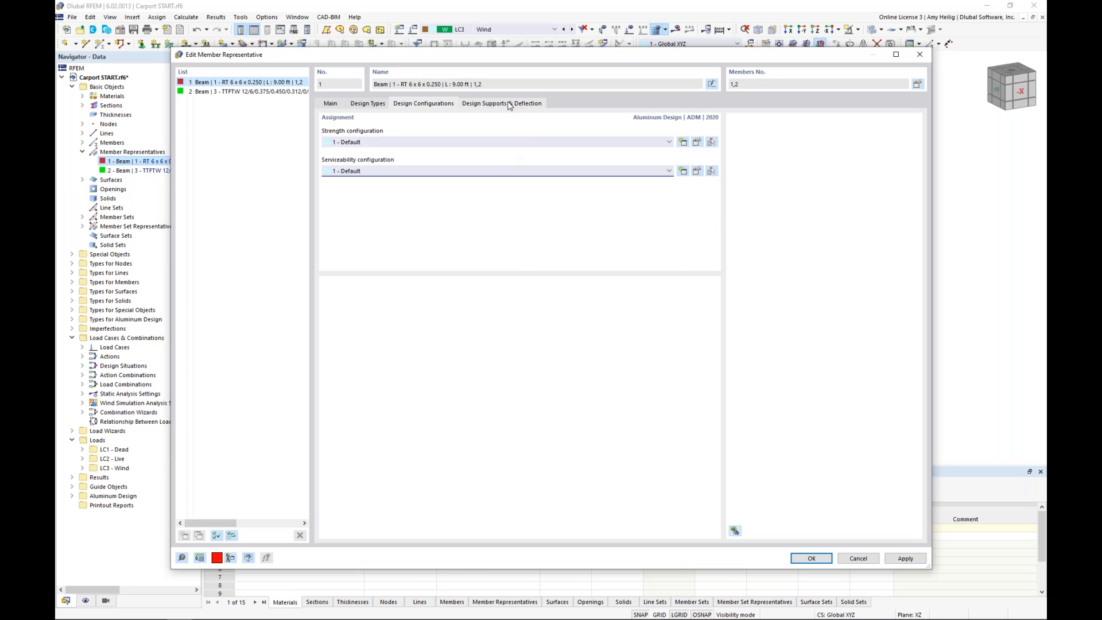
# Assign a new General design support with a 6 in z-axis support width to the columns' member start, and check it in the preview.
pyautogui.click(506, 103)
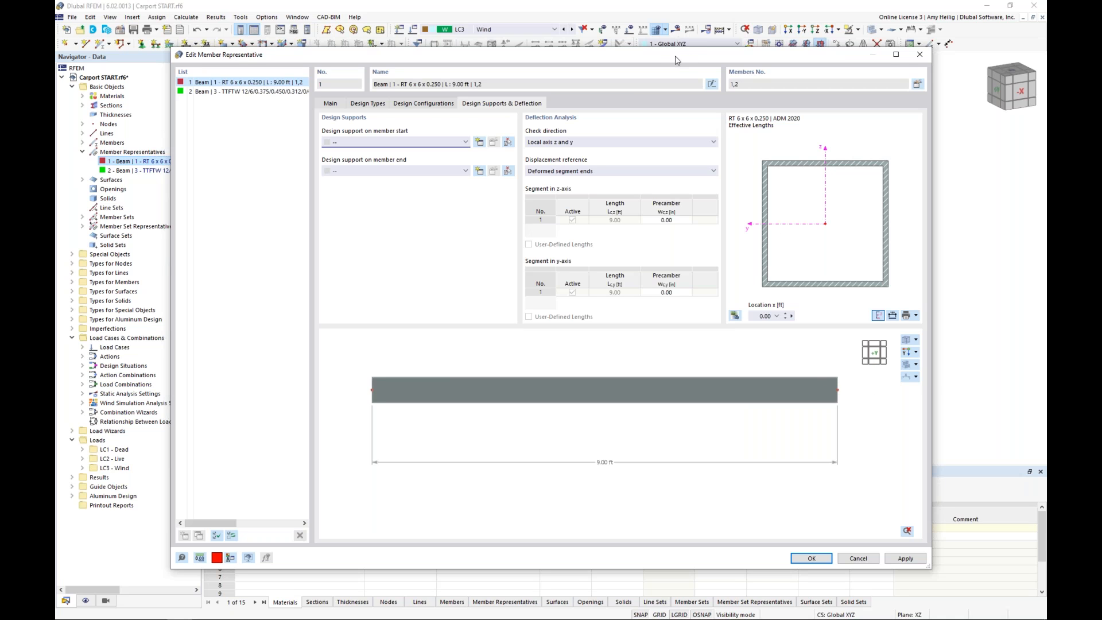
pyautogui.moveTo(675, 56); pyautogui.dragTo(682, 465)
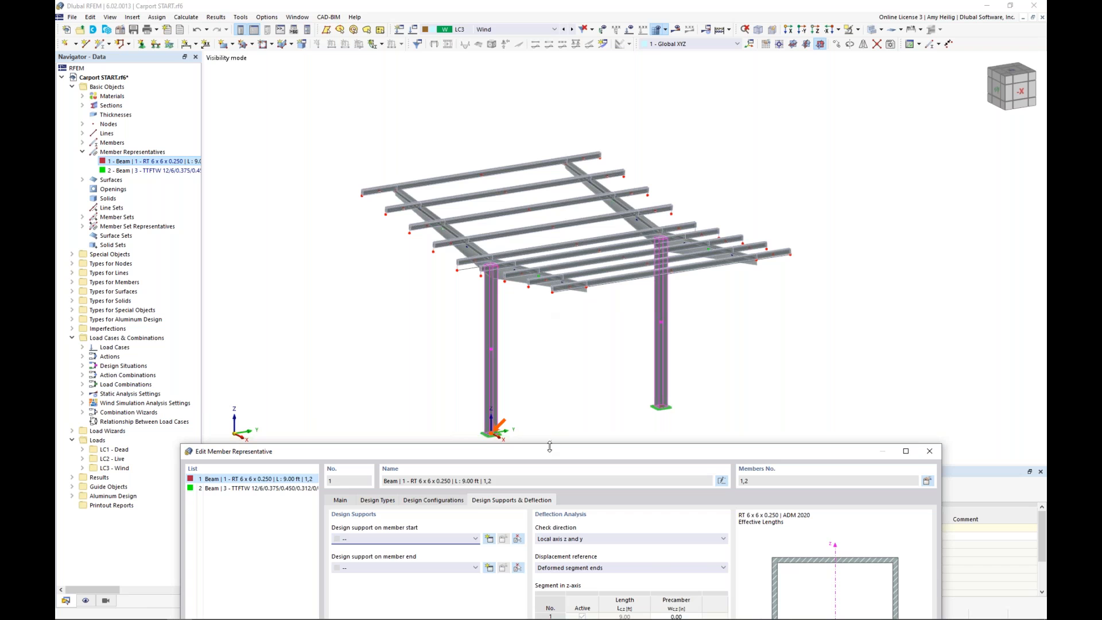
pyautogui.moveTo(550, 451); pyautogui.dragTo(571, 78)
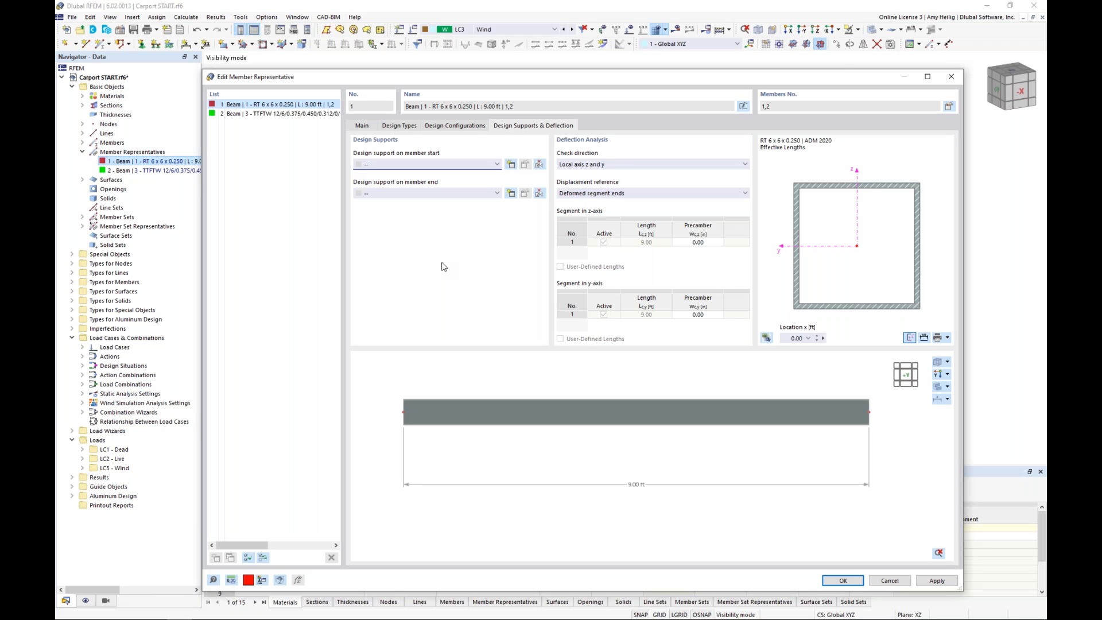
pyautogui.click(510, 164)
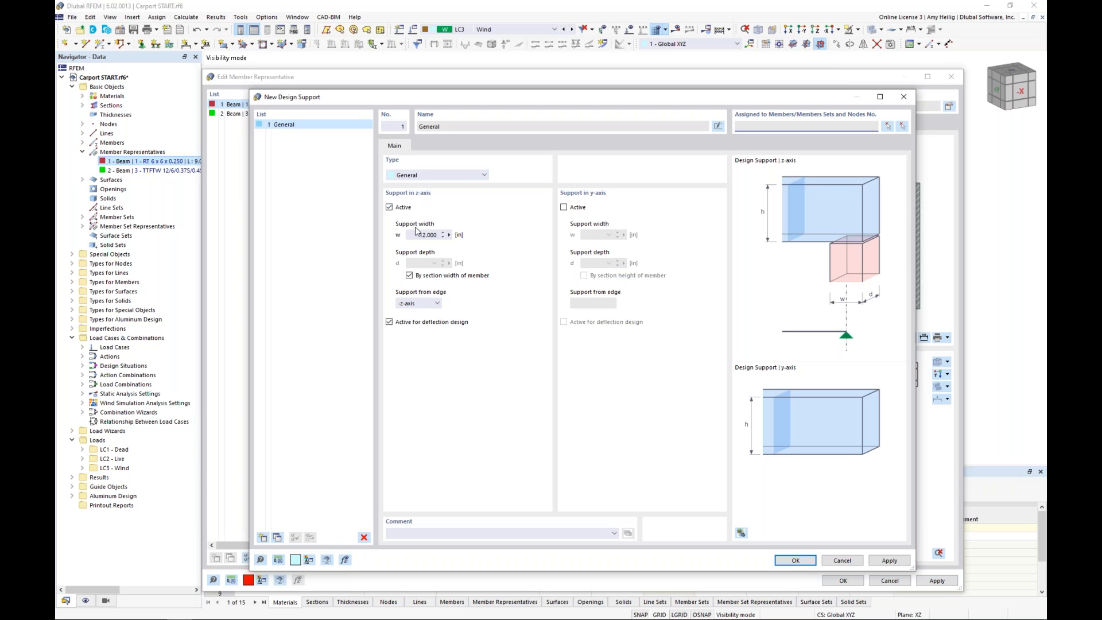
pyautogui.moveTo(417, 234); pyautogui.dragTo(476, 238)
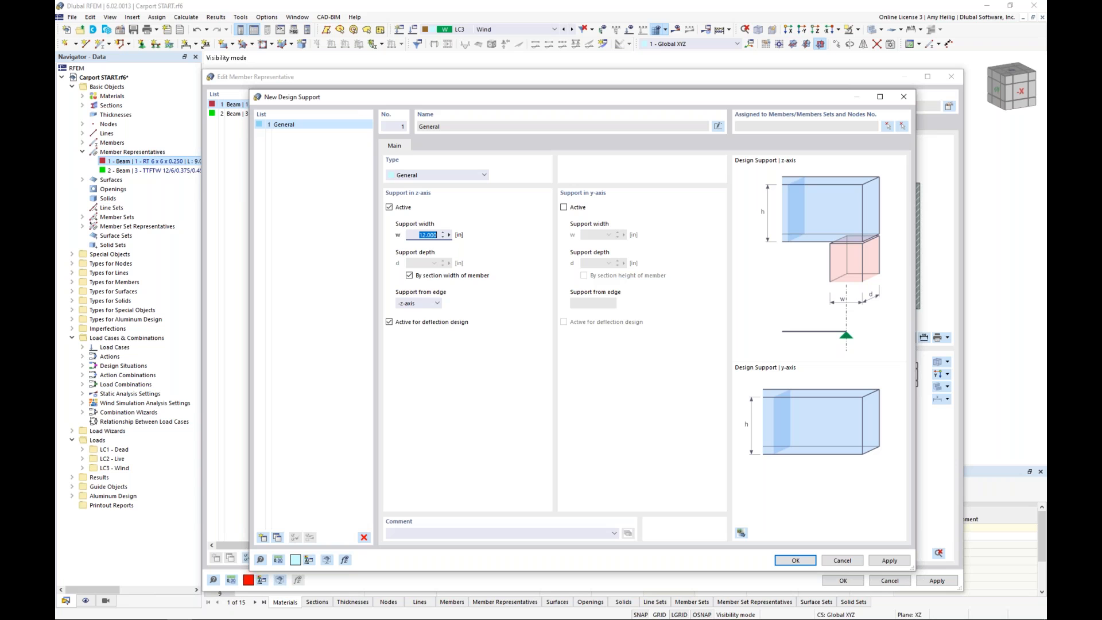
pyautogui.write('6')
pyautogui.click(795, 560)
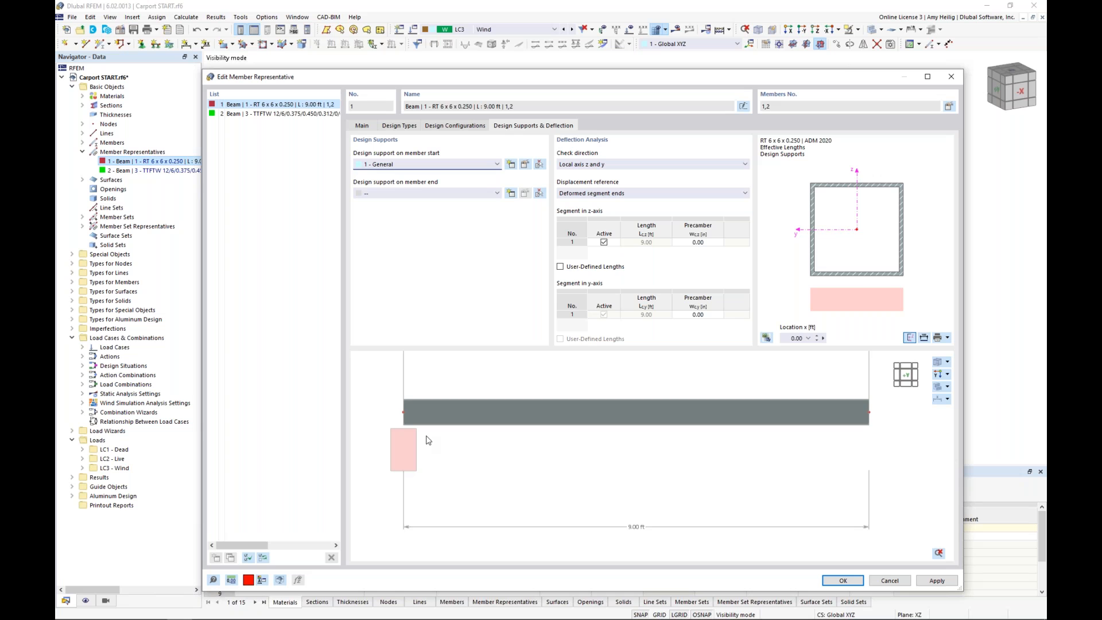
pyautogui.keyDown('ctrl'); pyautogui.moveTo(459, 443); pyautogui.dragTo(546, 447, button='middle'); pyautogui.keyUp('ctrl')
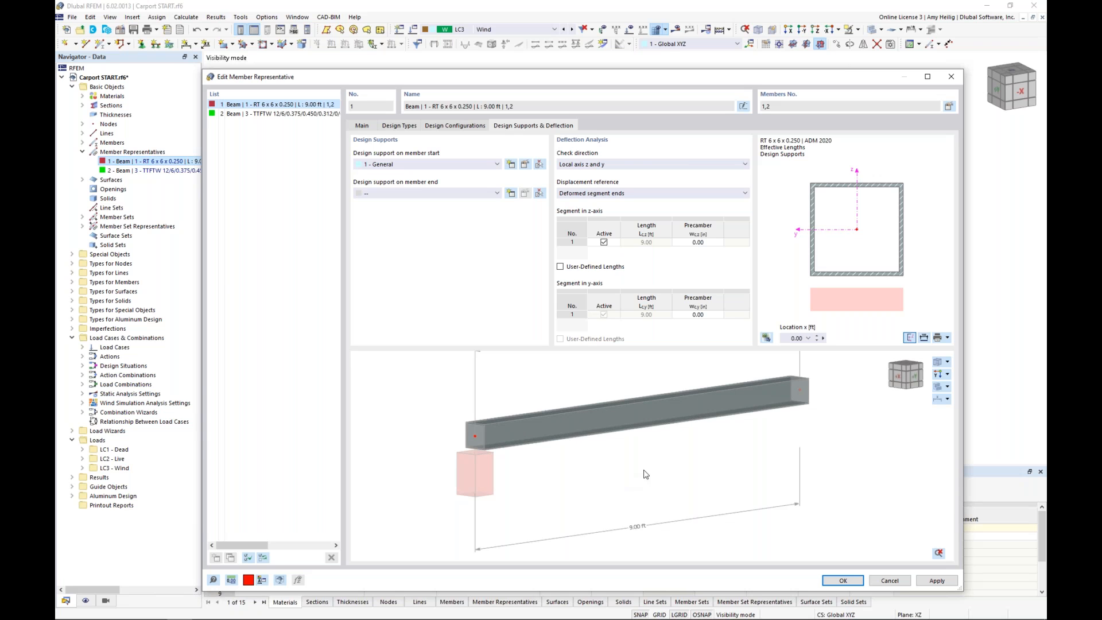
pyautogui.keyDown('ctrl'); pyautogui.moveTo(689, 457); pyautogui.dragTo(594, 449, button='middle'); pyautogui.keyUp('ctrl')
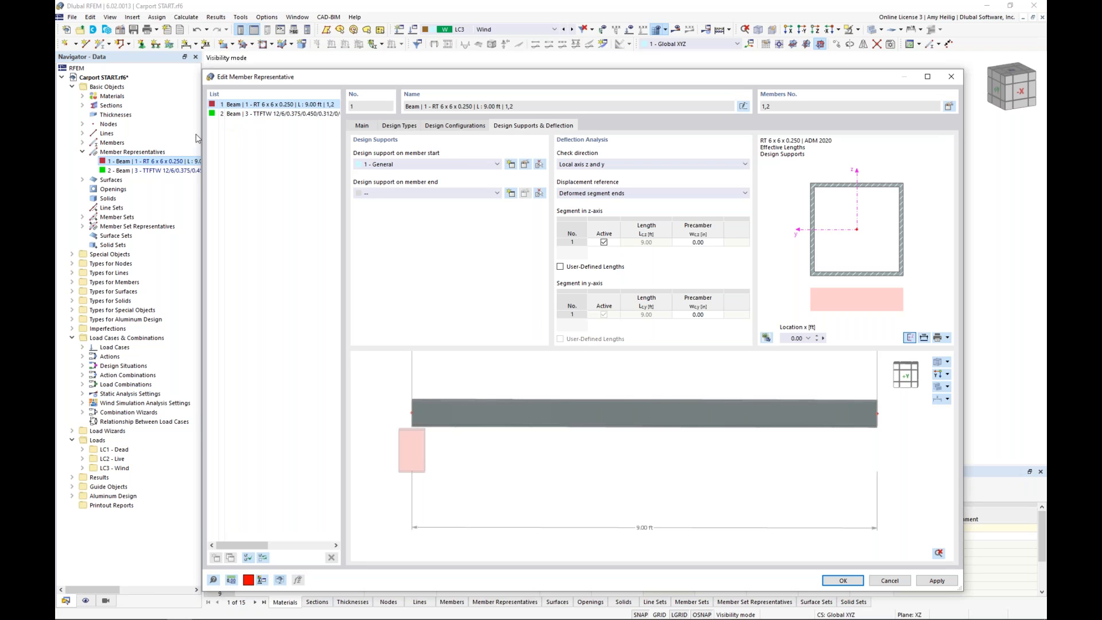
# Switch to the tapered TTFTW 12/6 beam representative and create a second standard effective lengths definition in its design types.
pyautogui.click(247, 115)
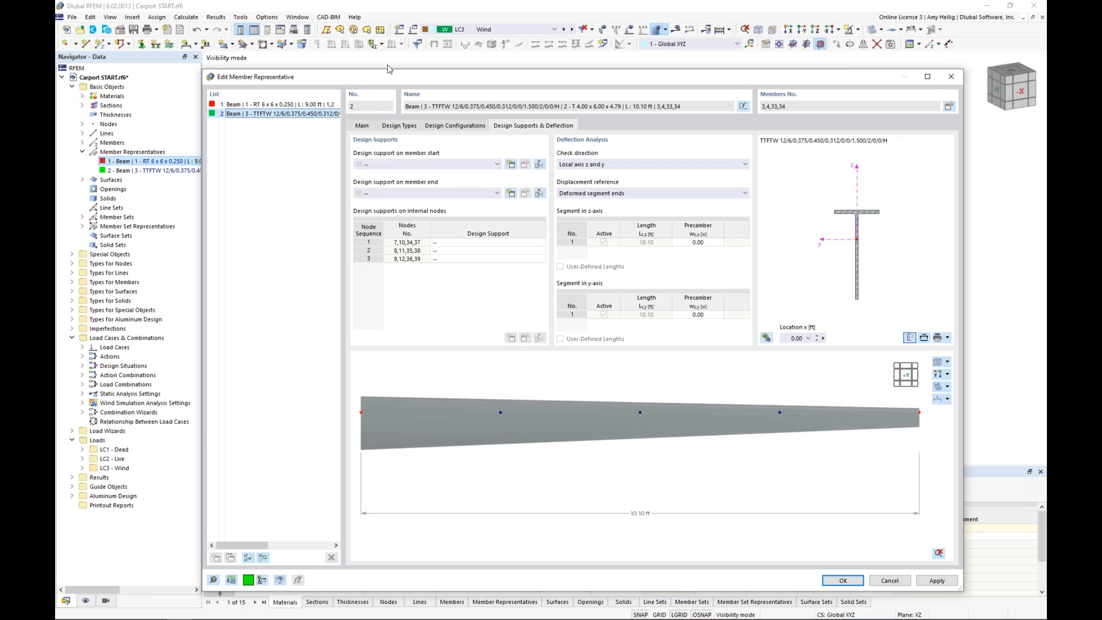
pyautogui.moveTo(390, 79); pyautogui.dragTo(424, 446)
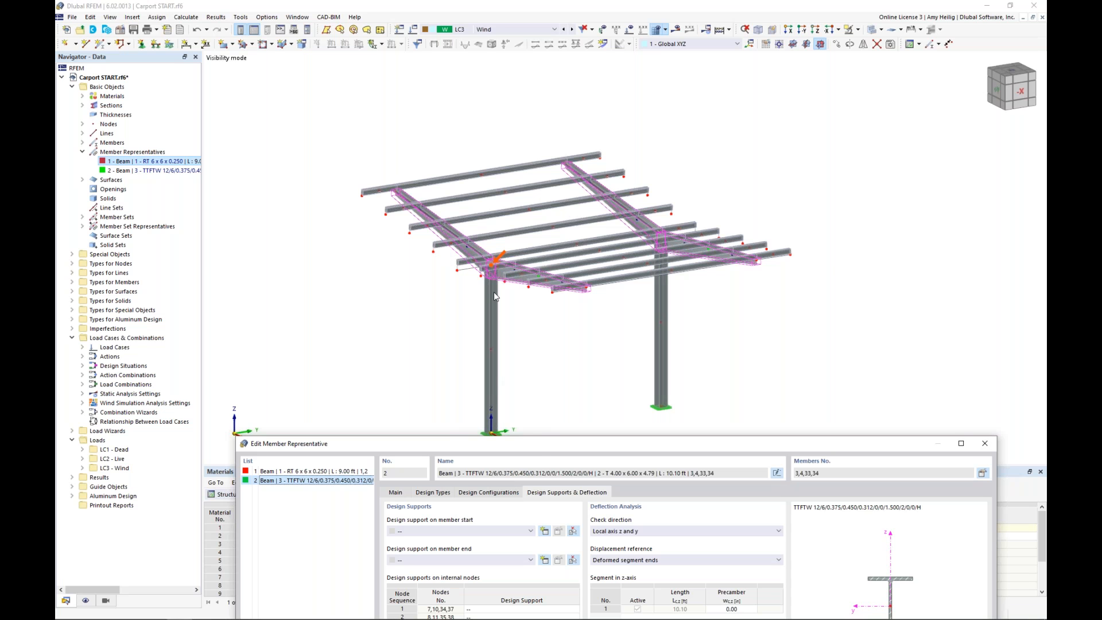
pyautogui.moveTo(541, 446); pyautogui.dragTo(516, 72)
pyautogui.click(410, 121)
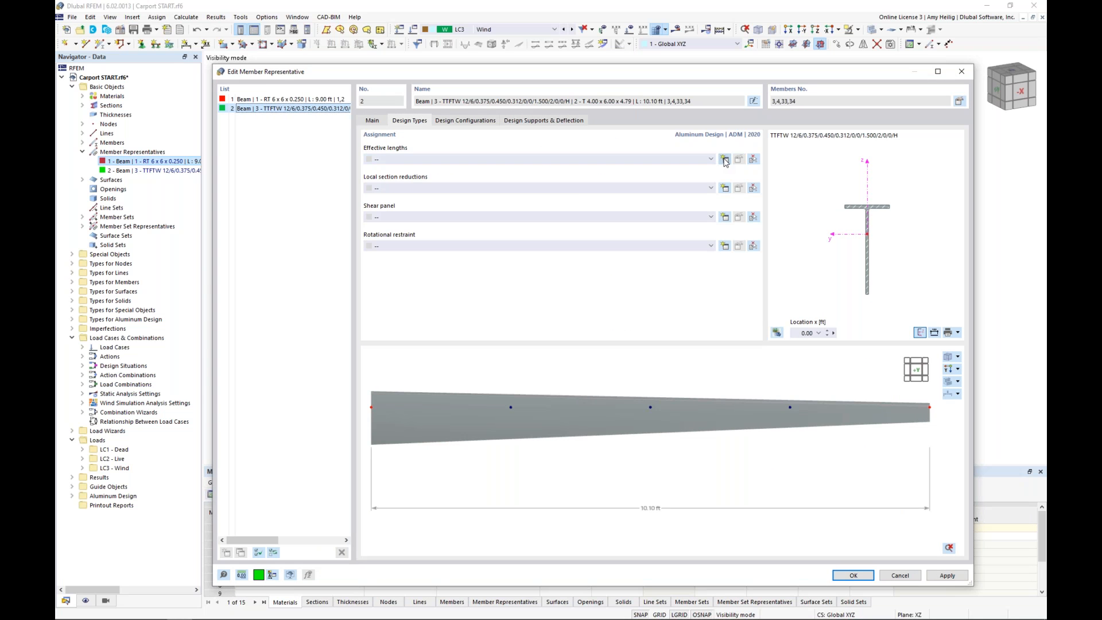
pyautogui.click(725, 160)
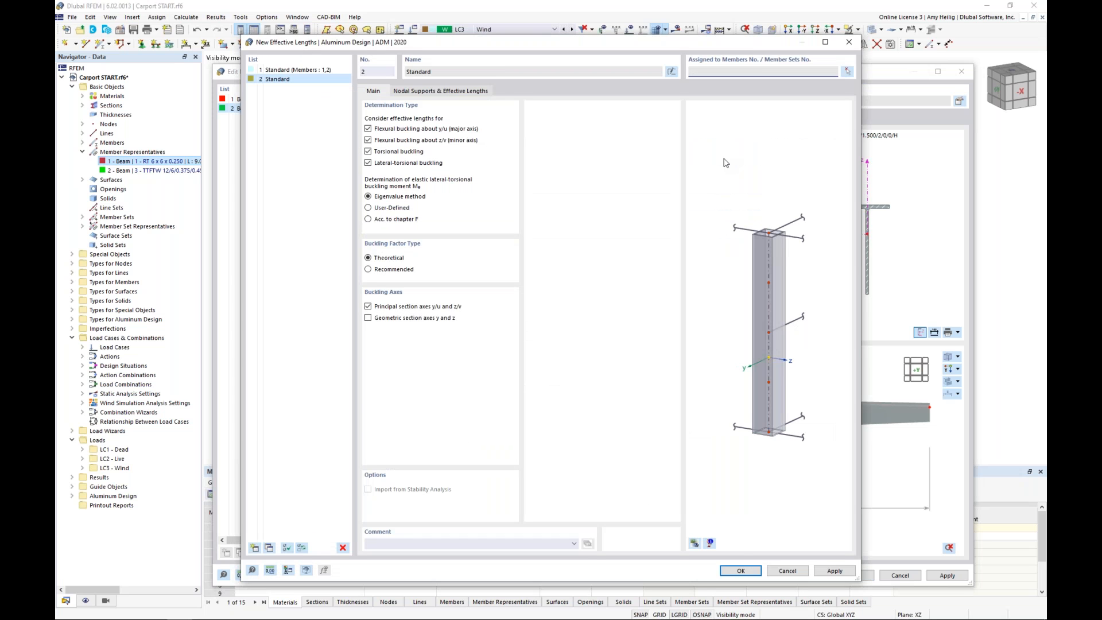
pyautogui.click(740, 571)
# Reopen the tapered beams' effective lengths at the nodal supports and show the actual carport model with one beam enlarged.
pyautogui.click(740, 160)
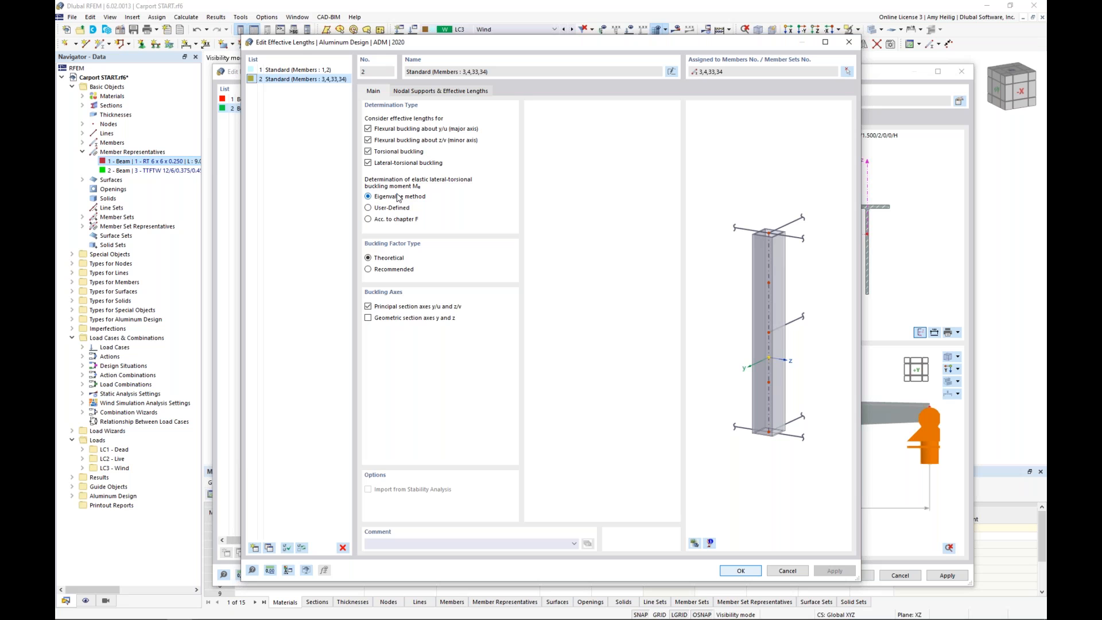
pyautogui.click(423, 95)
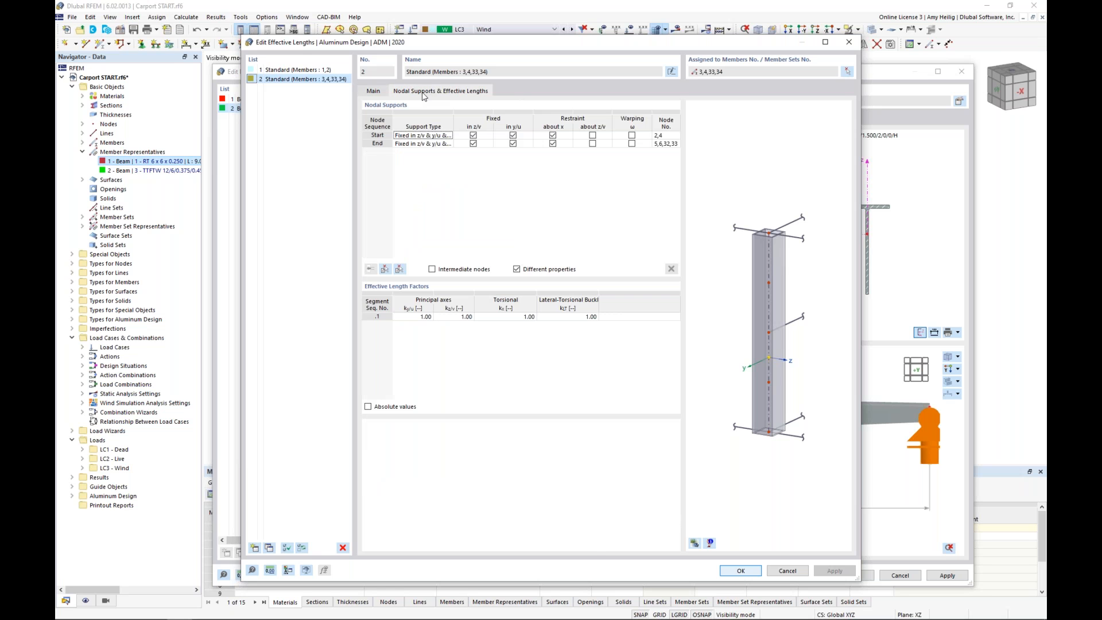
pyautogui.click(694, 544)
pyautogui.scroll(-2, 740, 405)
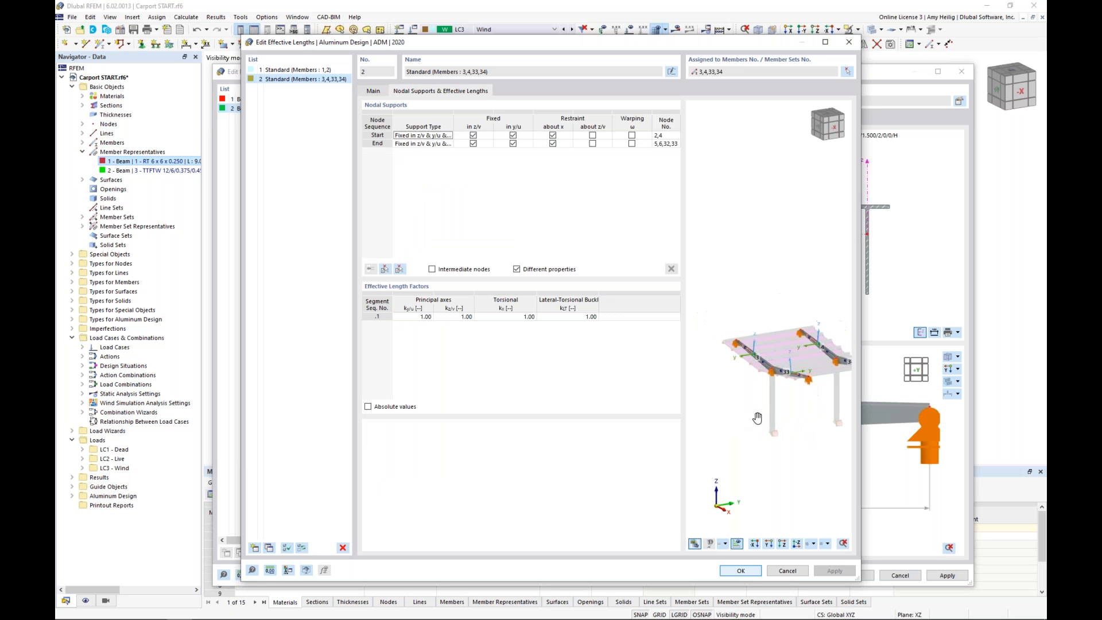
pyautogui.scroll(3, 754, 361)
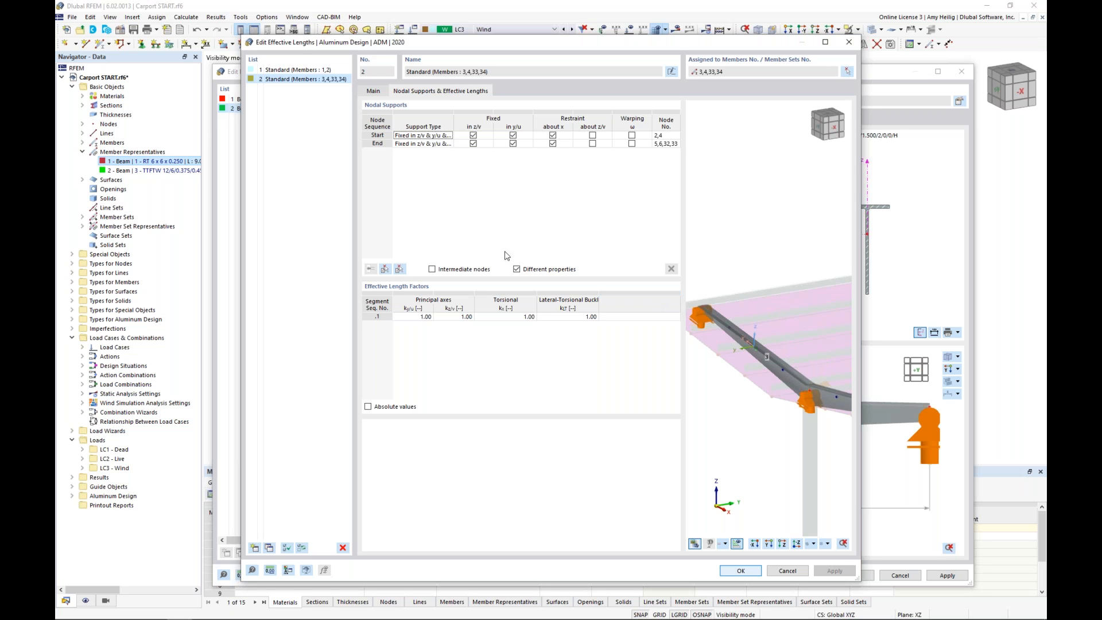
# Include intermediate nodes in the tapered beams' nodal supports and pick one of the beams in the model for editing.
pyautogui.click(432, 269)
pyautogui.click(385, 272)
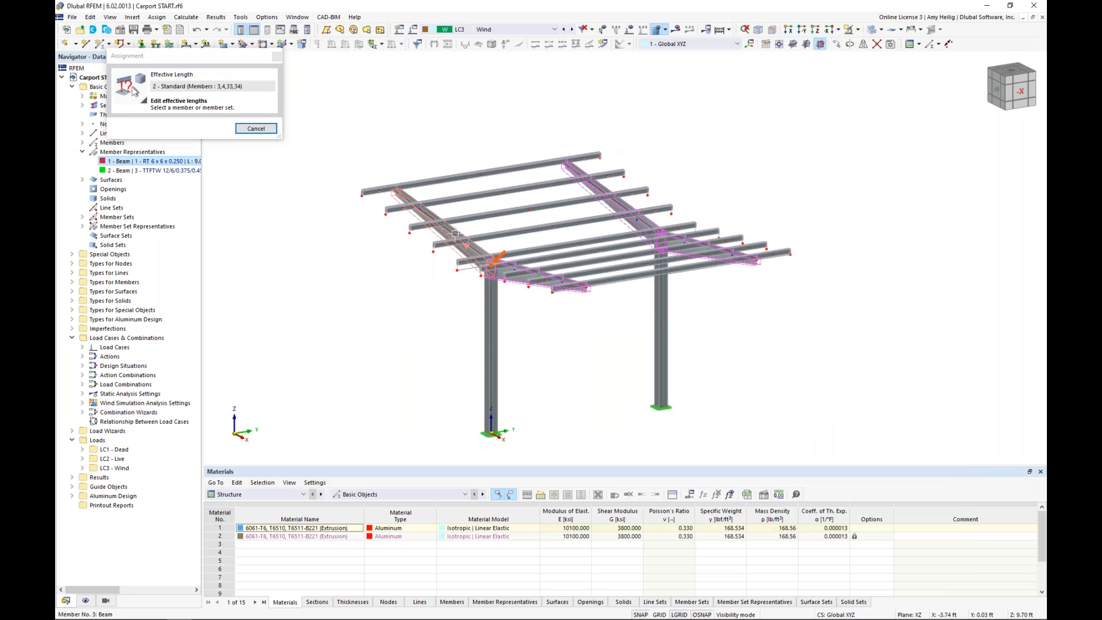
pyautogui.click(435, 240)
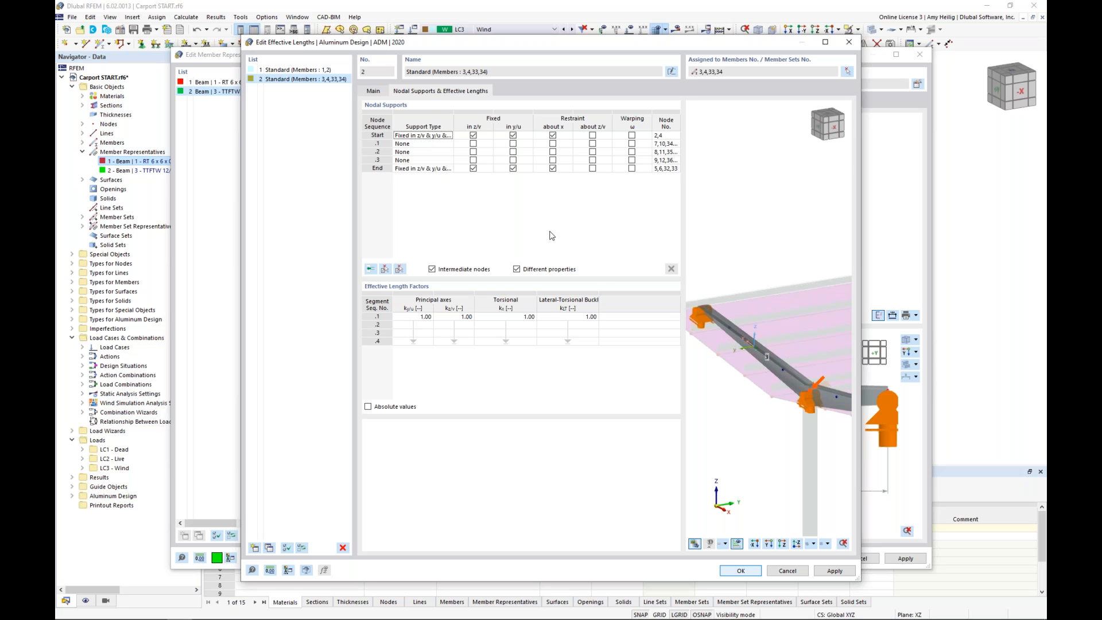
# Fix intermediate node .1 of members 3,4,33,34 in y/u and set its support eccentricity at the upper flange.
pyautogui.moveTo(787, 399); pyautogui.dragTo(752, 365, button='middle')
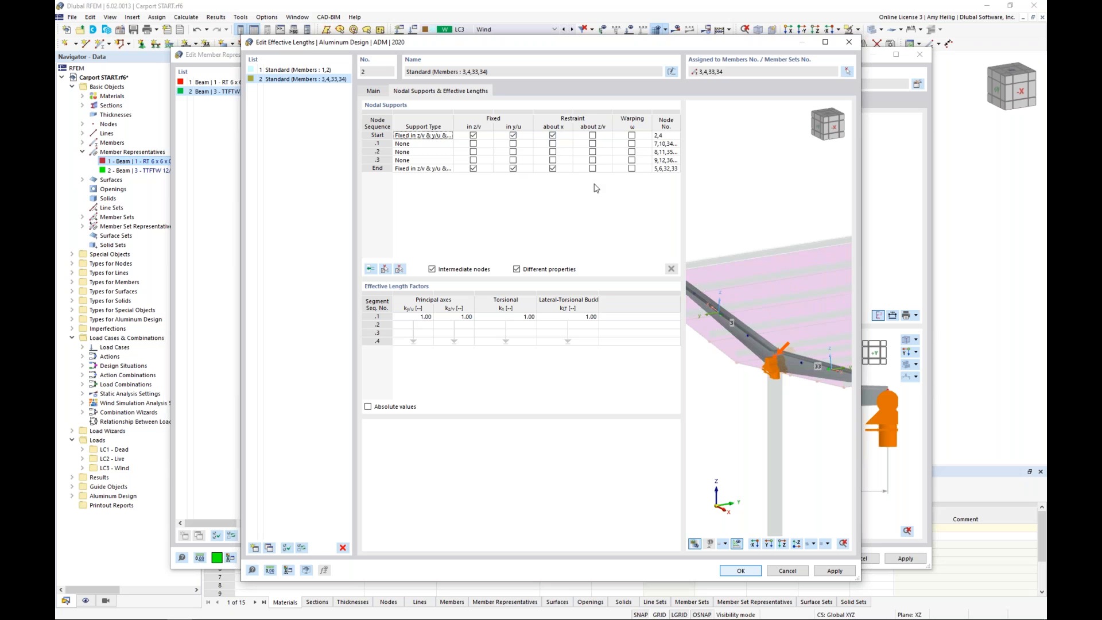
pyautogui.click(524, 147)
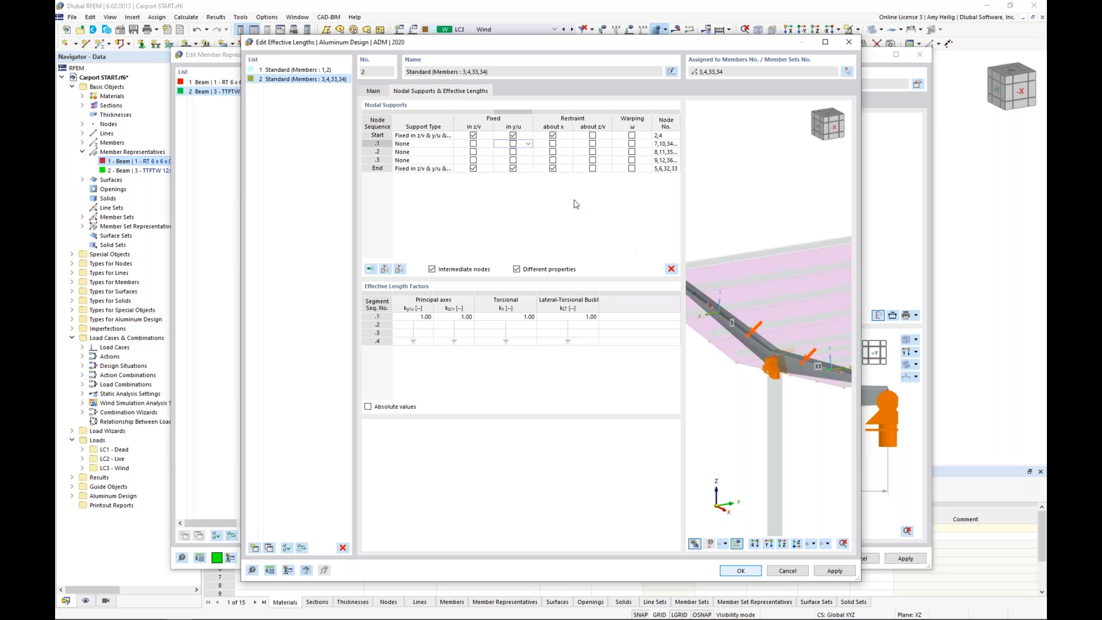
pyautogui.click(513, 145)
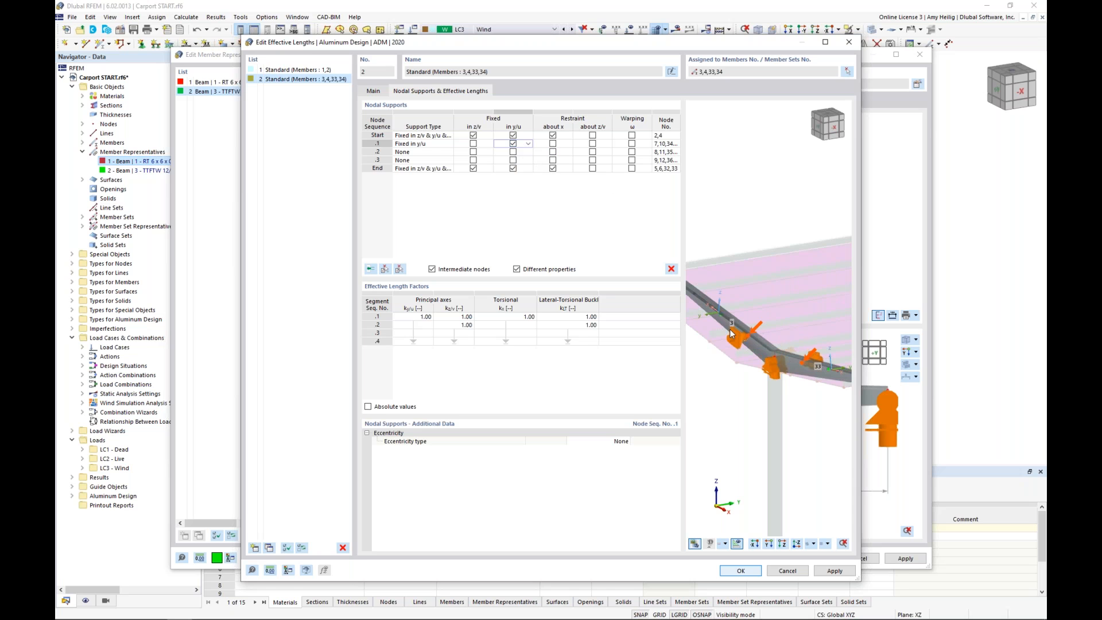
pyautogui.click(614, 442)
pyautogui.click(625, 440)
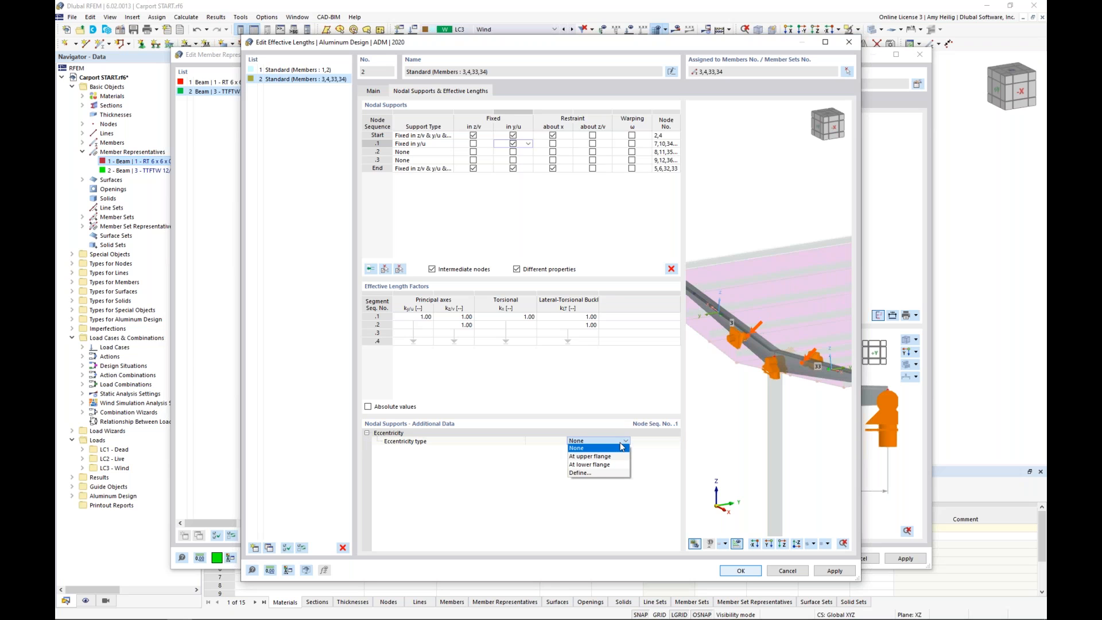
pyautogui.click(618, 457)
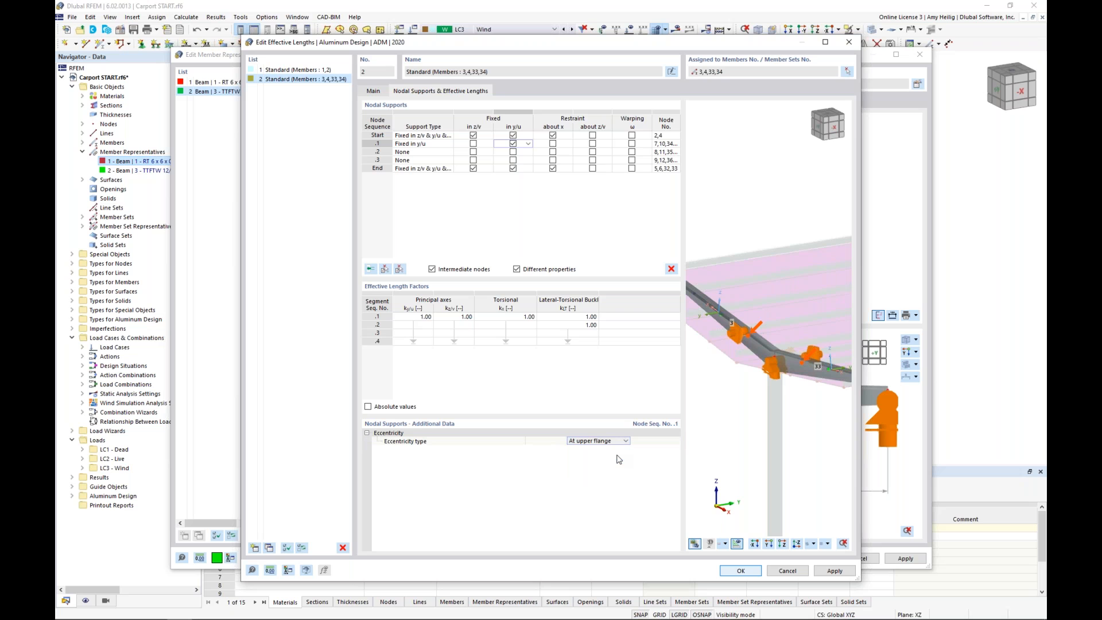
# Fix intermediate node .2 in y/u with the support eccentricity at the upper flange.
pyautogui.click(525, 153)
pyautogui.click(512, 153)
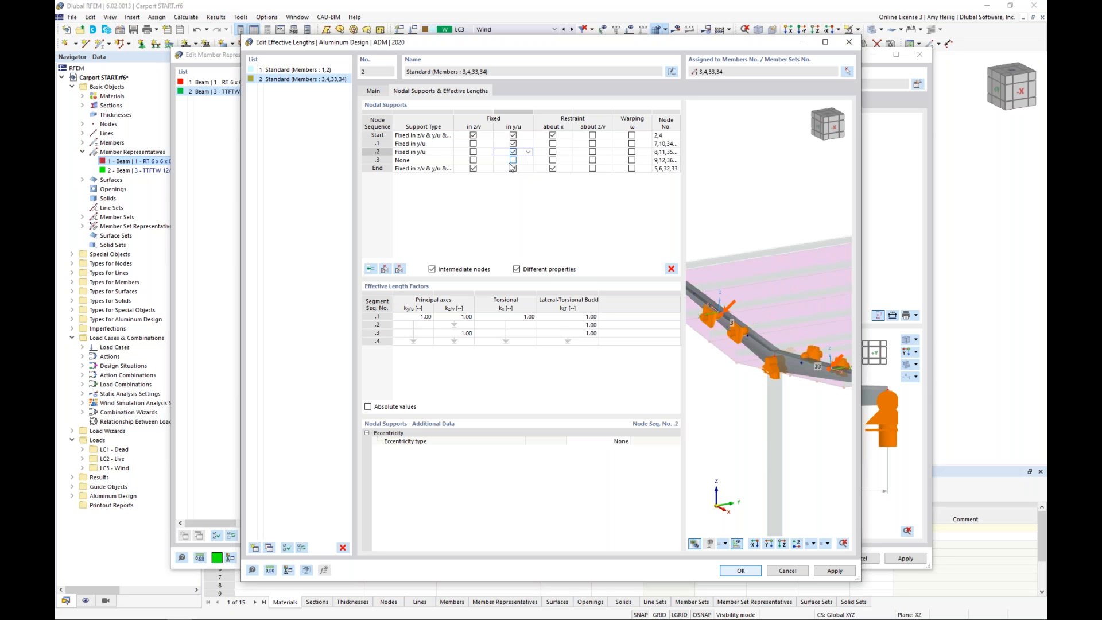
pyautogui.click(620, 441)
pyautogui.click(625, 441)
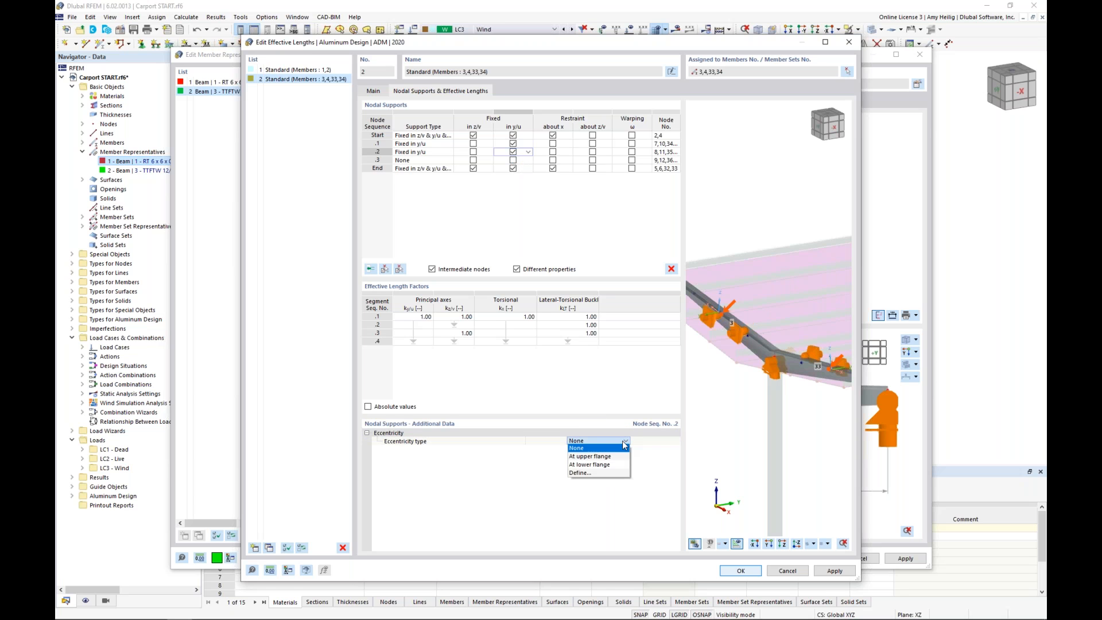
pyautogui.click(618, 458)
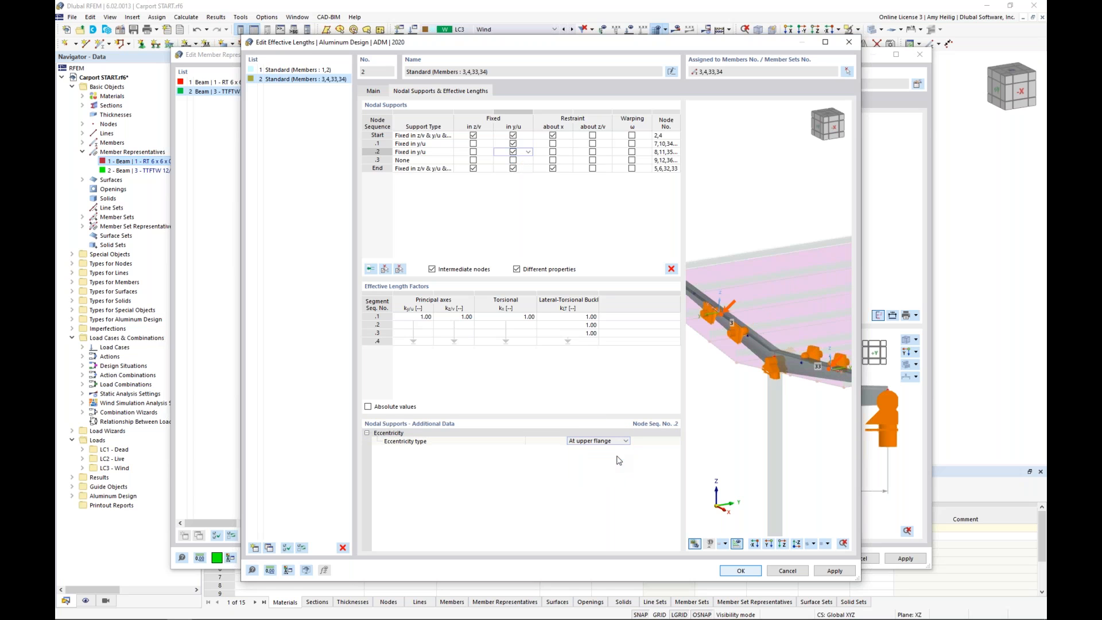
# Fix intermediate node .3 in y/u with the support eccentricity at the upper flange.
pyautogui.click(525, 160)
pyautogui.click(514, 161)
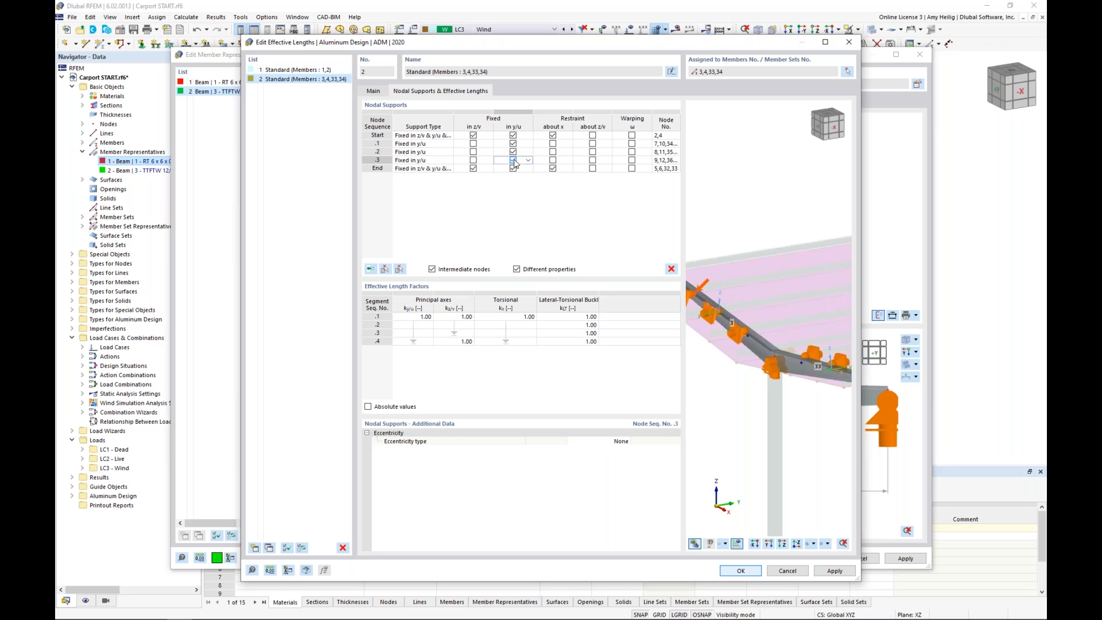
pyautogui.click(620, 442)
pyautogui.click(625, 441)
pyautogui.click(620, 459)
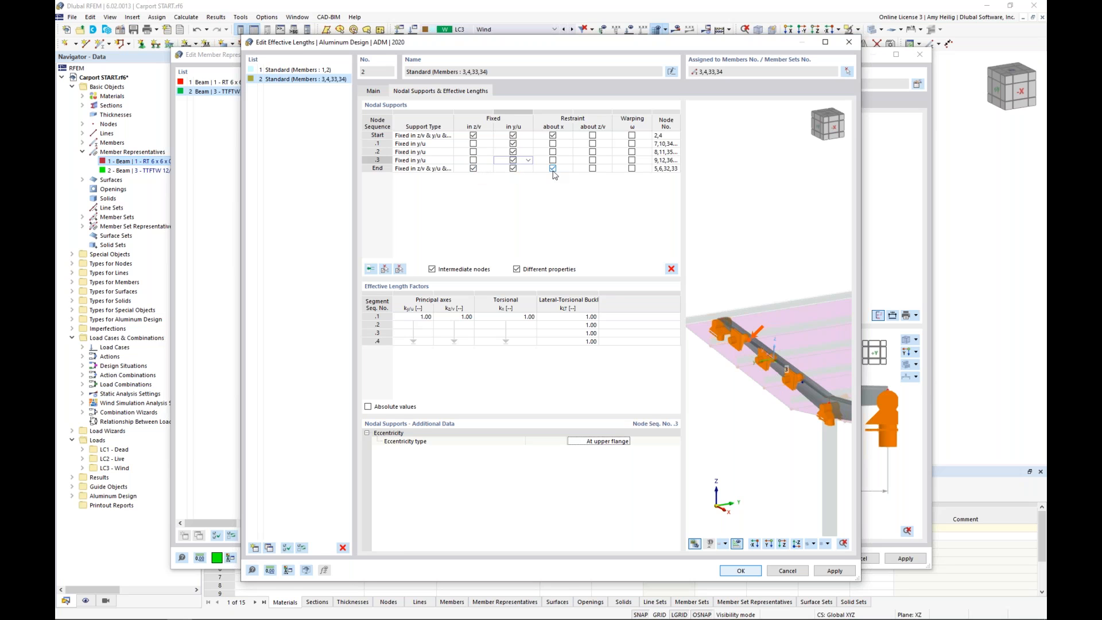
# Reduce the end node's support to fixed in y/u only, with eccentricity at the upper flange, and accept the effective lengths.
pyautogui.click(474, 169)
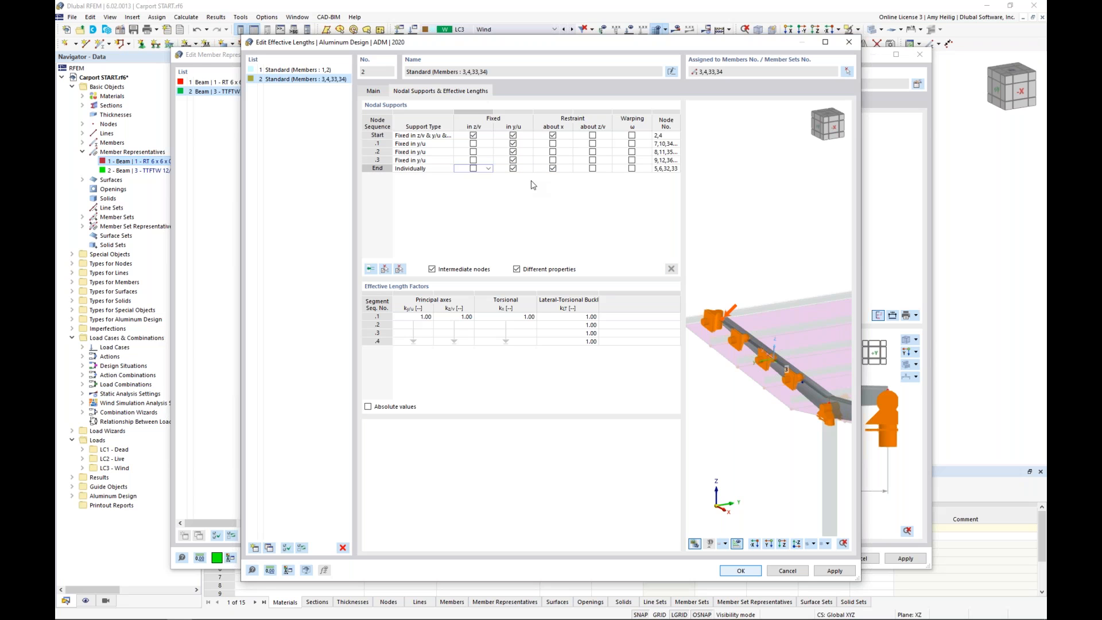
pyautogui.click(553, 170)
pyautogui.click(554, 170)
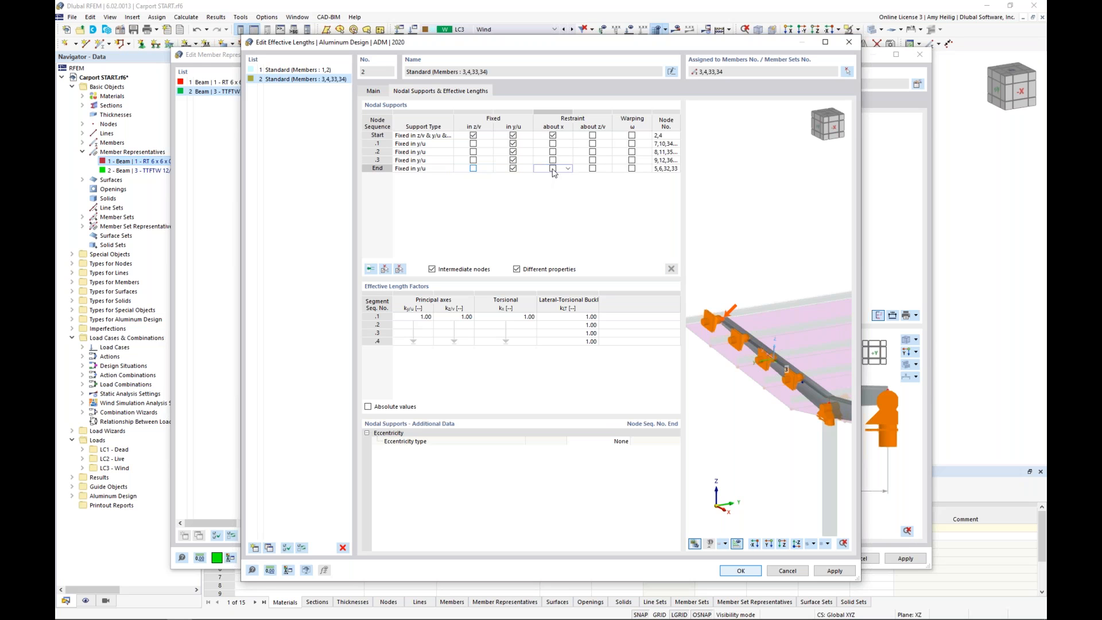
pyautogui.click(626, 441)
pyautogui.click(620, 458)
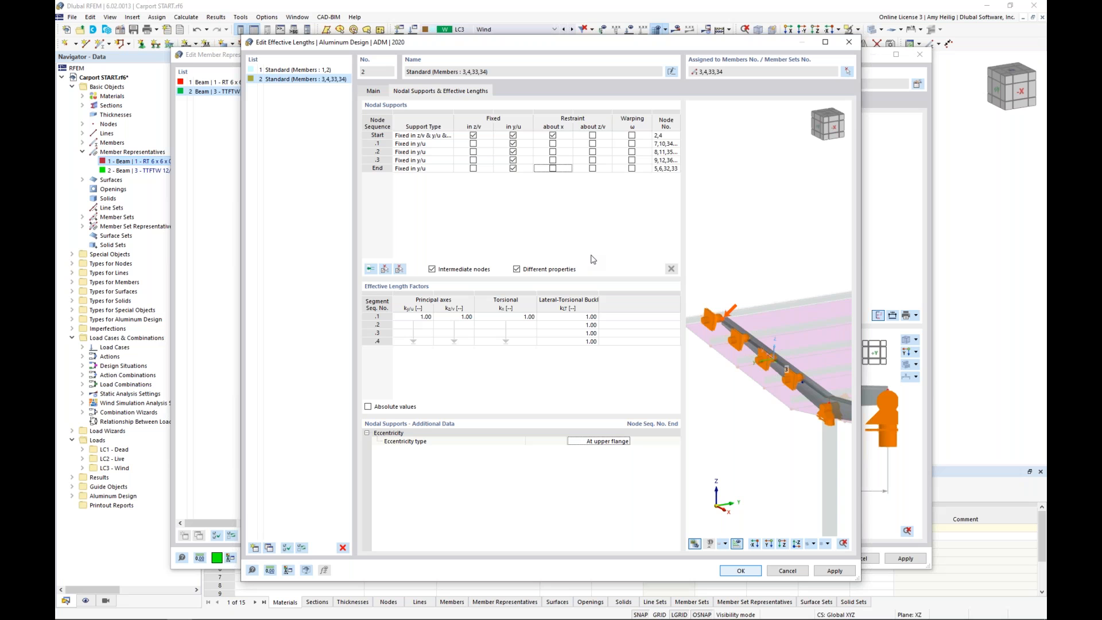
pyautogui.click(750, 573)
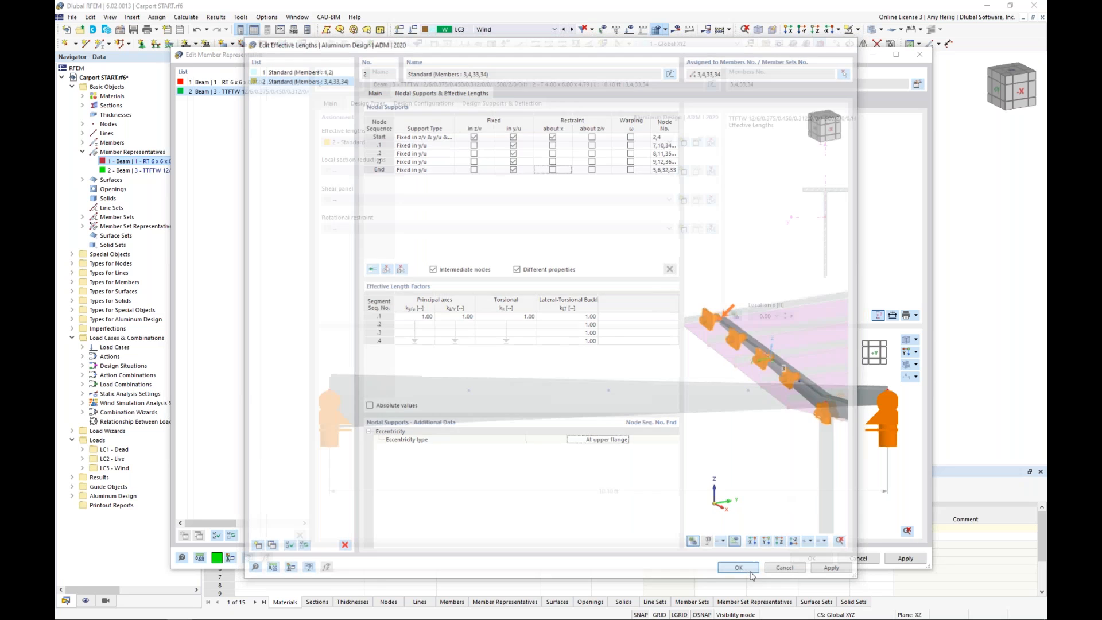
# Create a General design support at the tapered beam's member start, active in z and y with 6 in support widths.
pyautogui.keyDown('ctrl'); pyautogui.moveTo(525, 443); pyautogui.dragTo(483, 466, button='middle'); pyautogui.keyUp('ctrl')
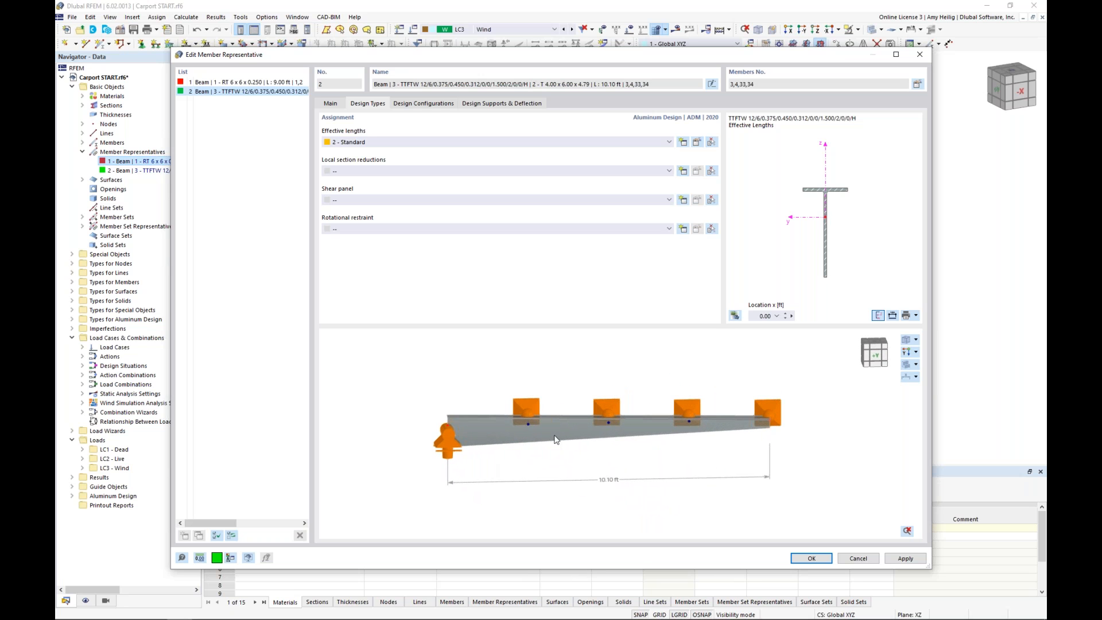
pyautogui.click(499, 105)
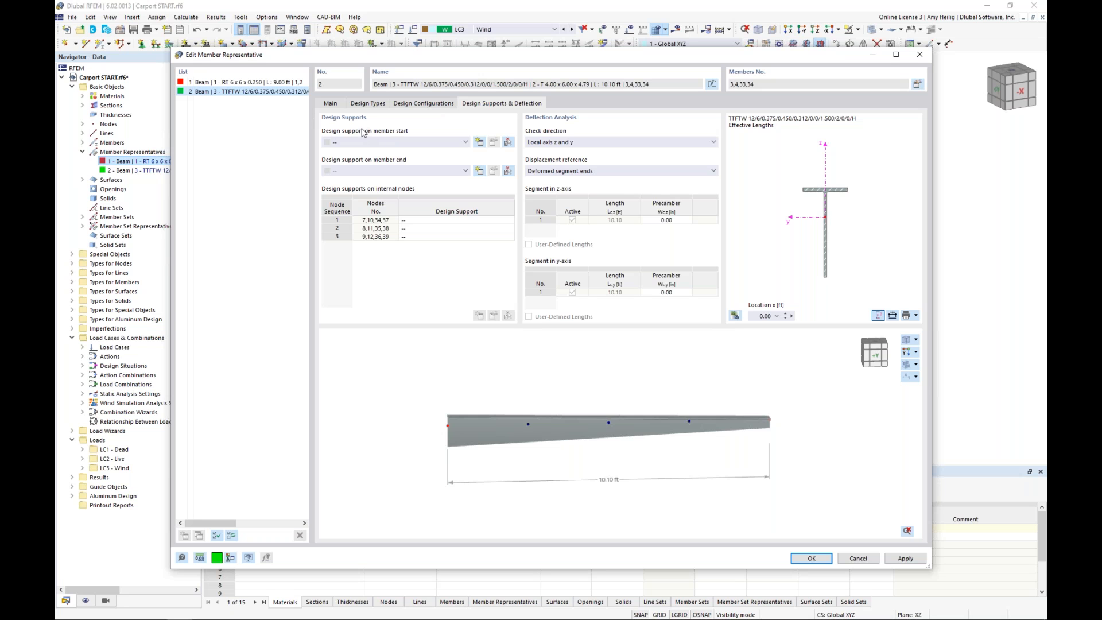
pyautogui.click(480, 143)
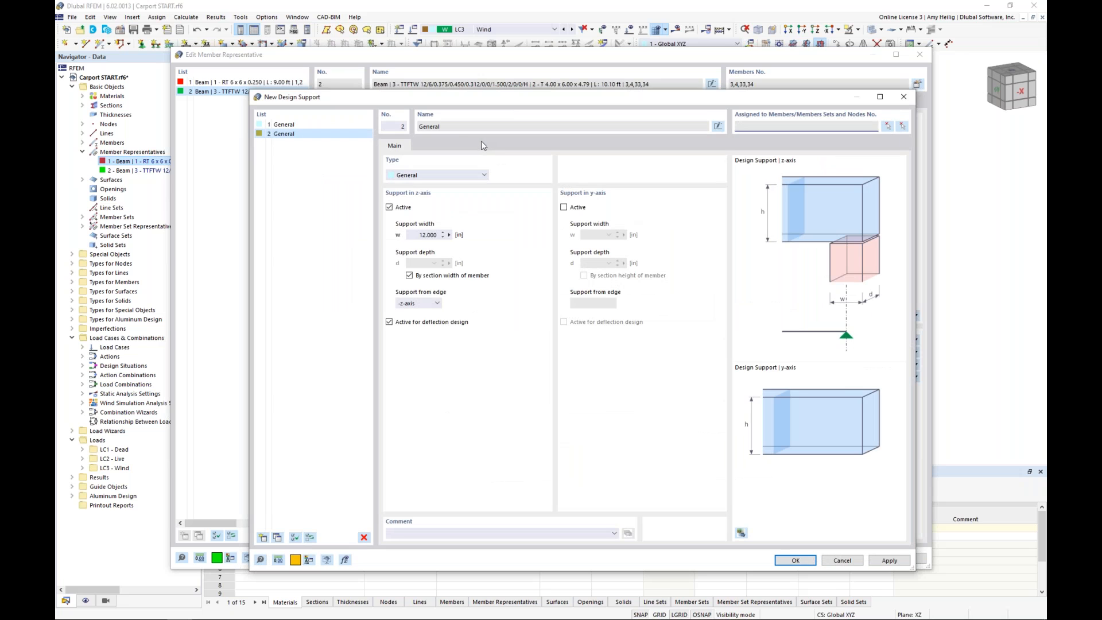
pyautogui.doubleClick(428, 235)
pyautogui.write('6.')
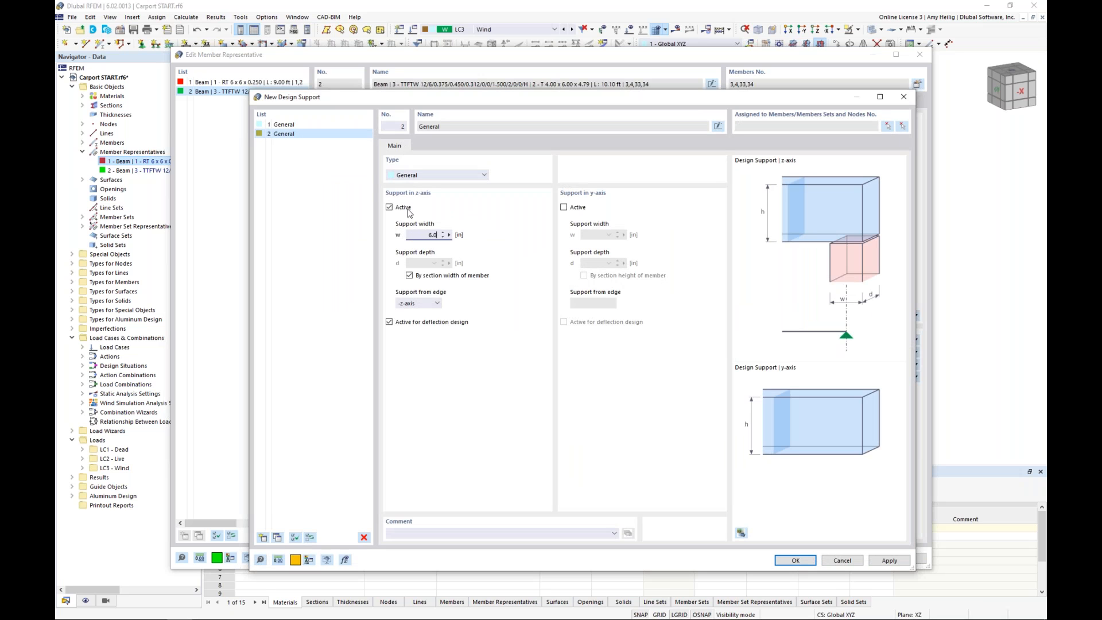
pyautogui.click(564, 208)
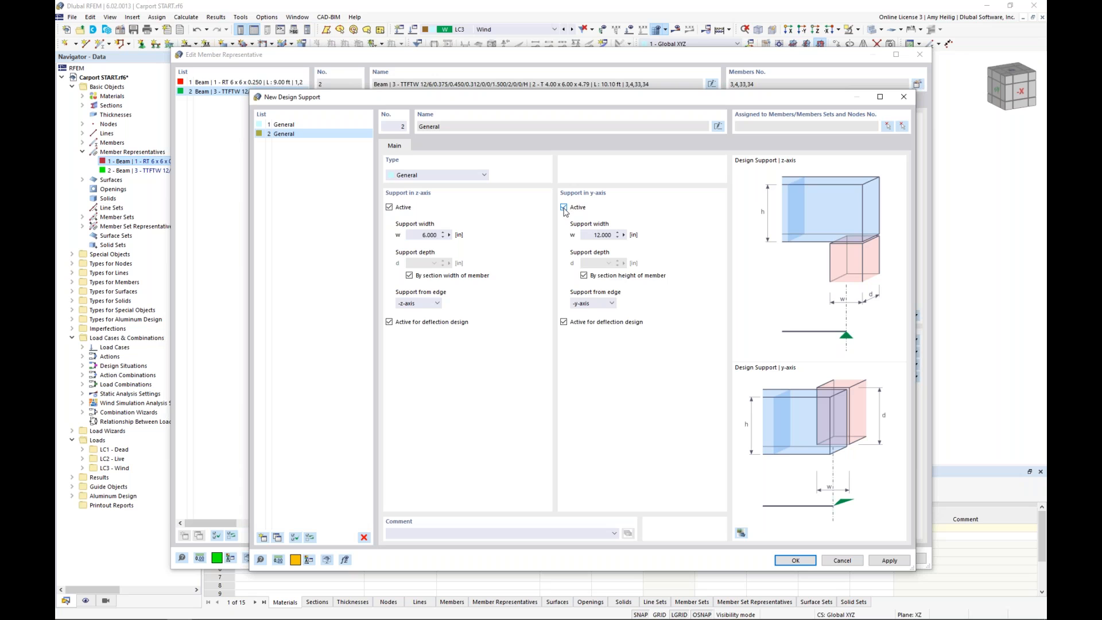
pyautogui.doubleClick(593, 235)
pyautogui.write('6.0')
pyautogui.click(788, 561)
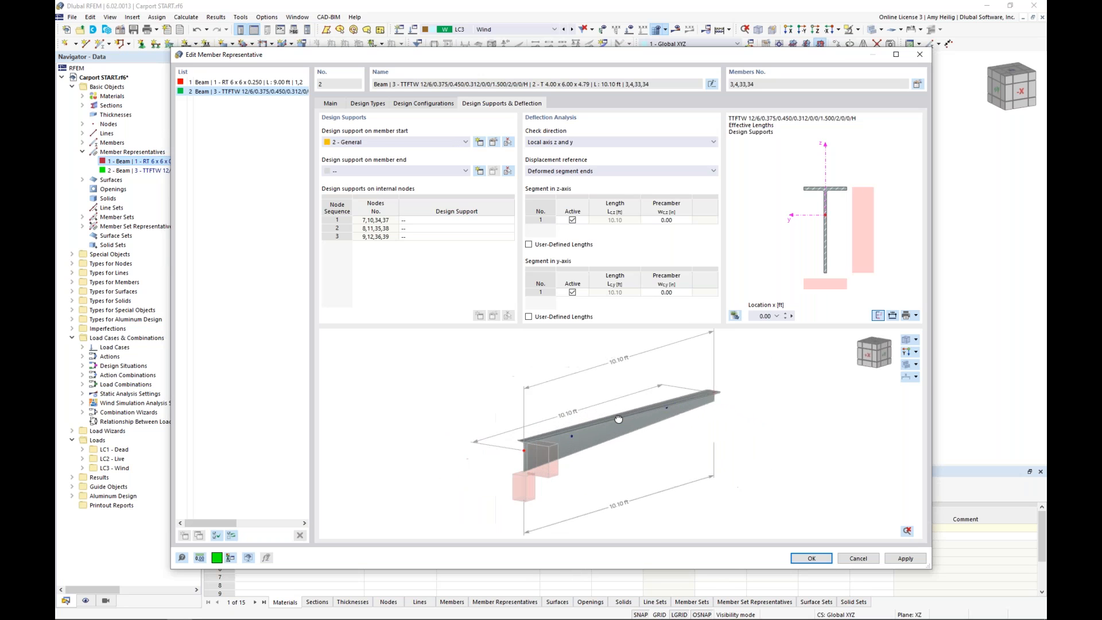
# Inspect the start support on the tapered beam, then accept the member representative and allow existing results to be deleted.
pyautogui.moveTo(618, 419); pyautogui.dragTo(578, 488, button='middle')
pyautogui.scroll(3, 578, 487)
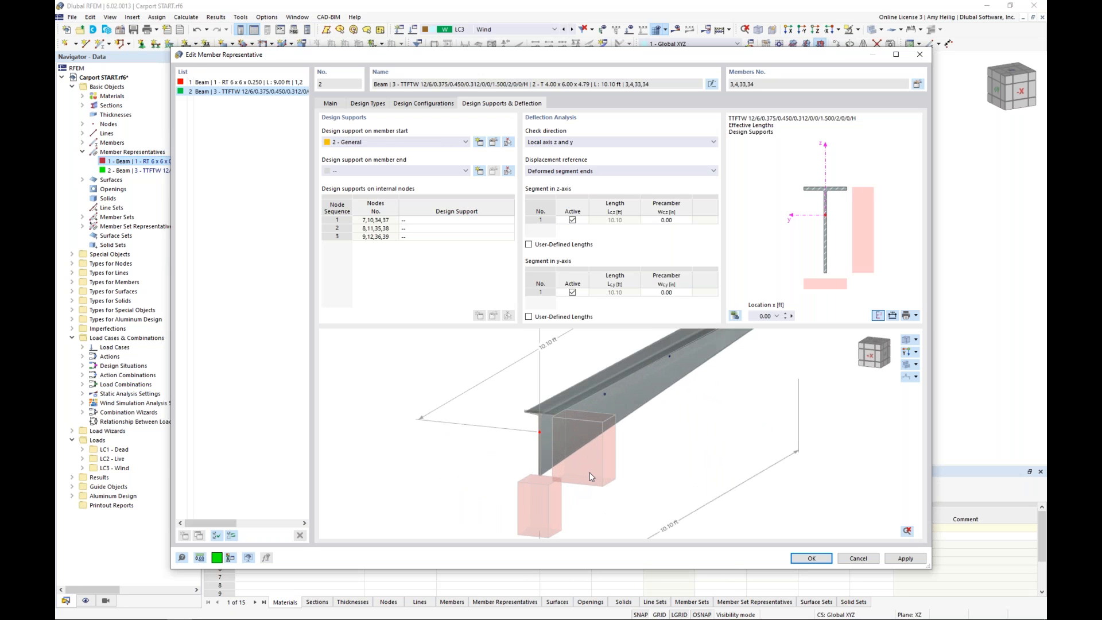
pyautogui.scroll(-1, 650, 459)
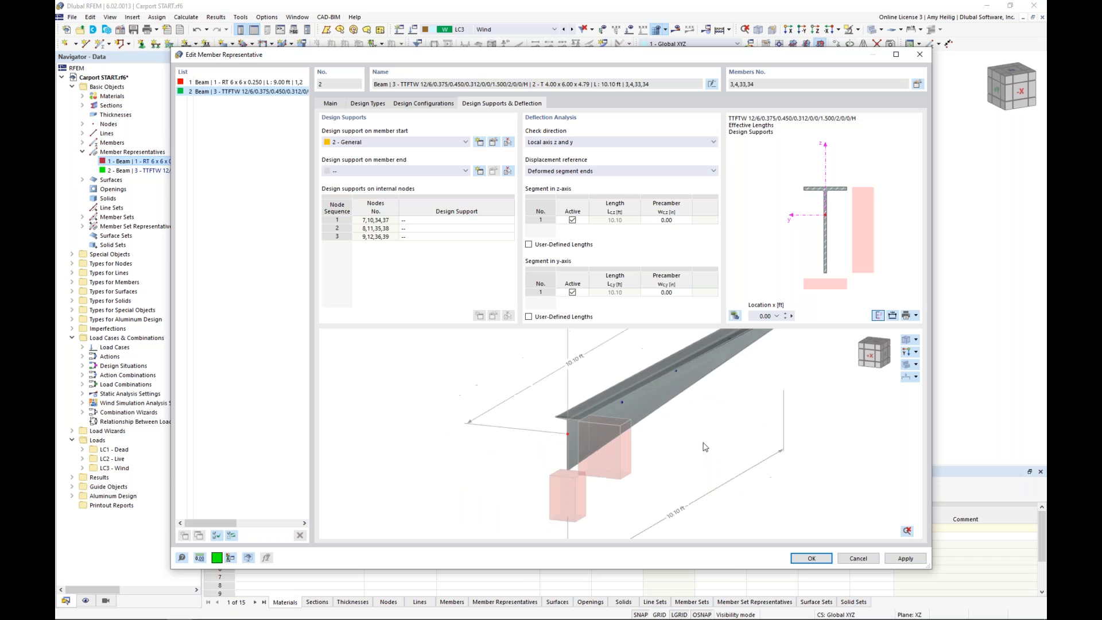
pyautogui.scroll(-1, 720, 445)
pyautogui.moveTo(728, 438); pyautogui.dragTo(565, 422, button='middle')
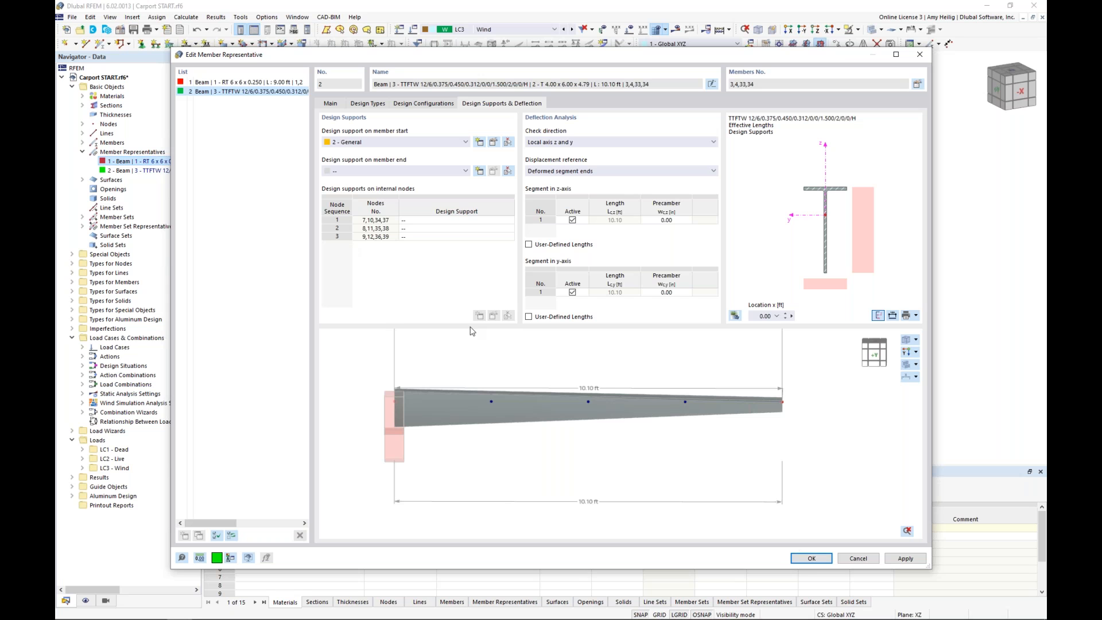
pyautogui.click(805, 558)
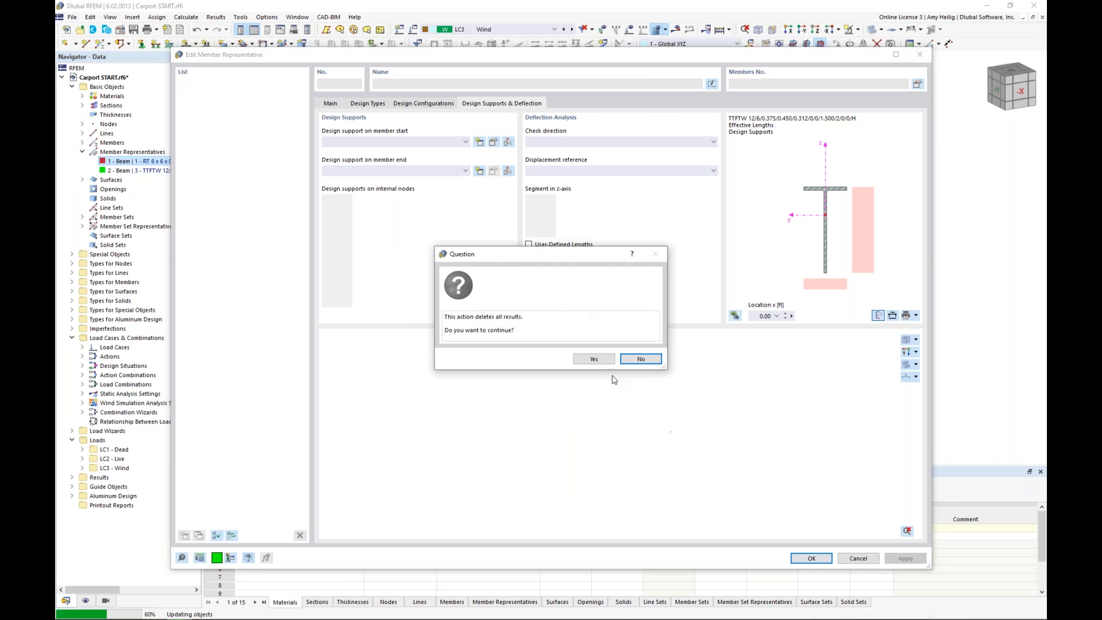
pyautogui.click(594, 359)
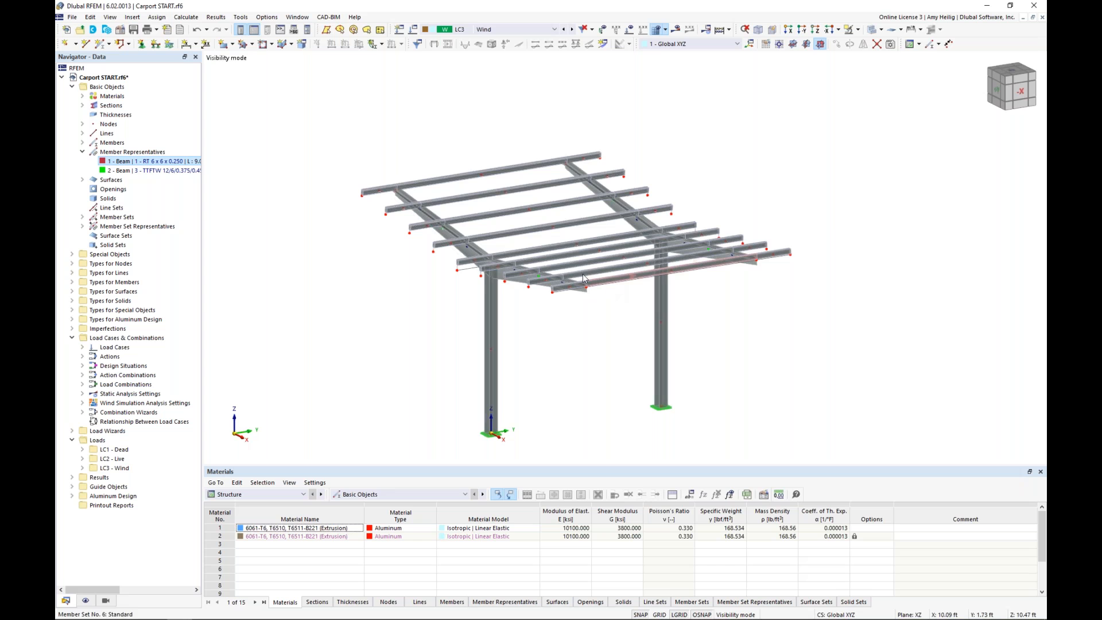
# Open the continuous-members set representative for sets 1-9 and assign it a new Standard effective lengths definition.
pyautogui.scroll(5, 406, 238)
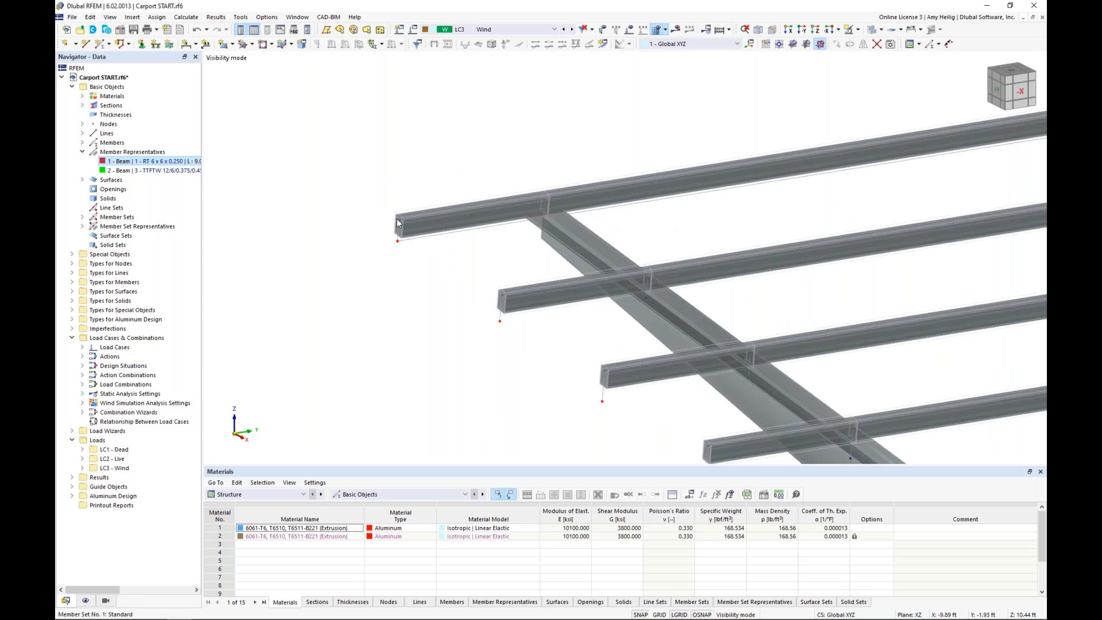
pyautogui.scroll(-5, 417, 251)
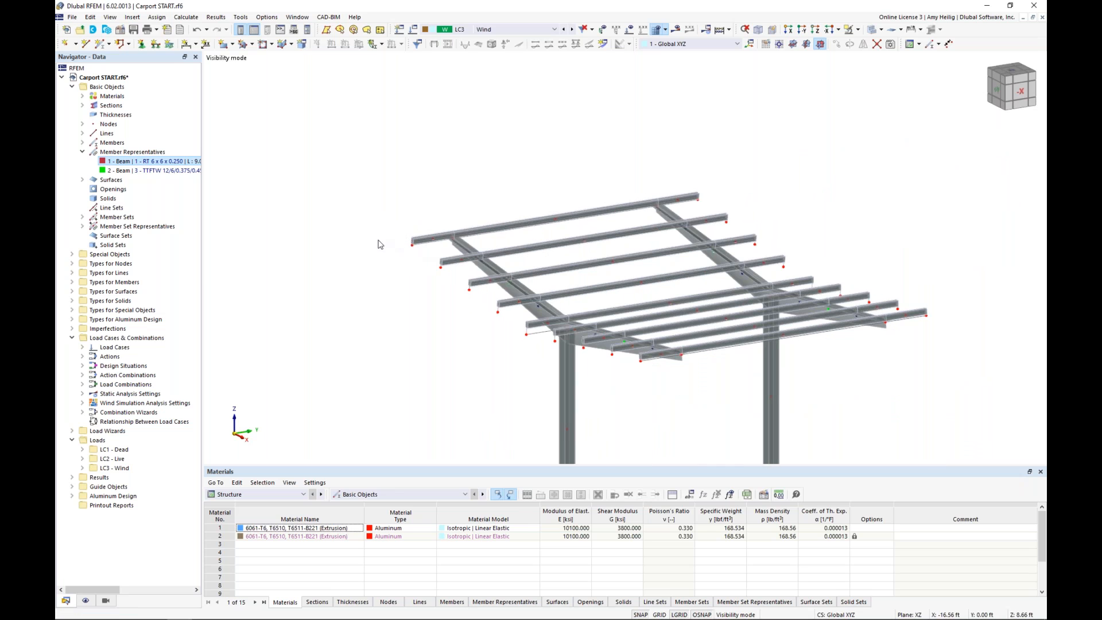
pyautogui.click(82, 226)
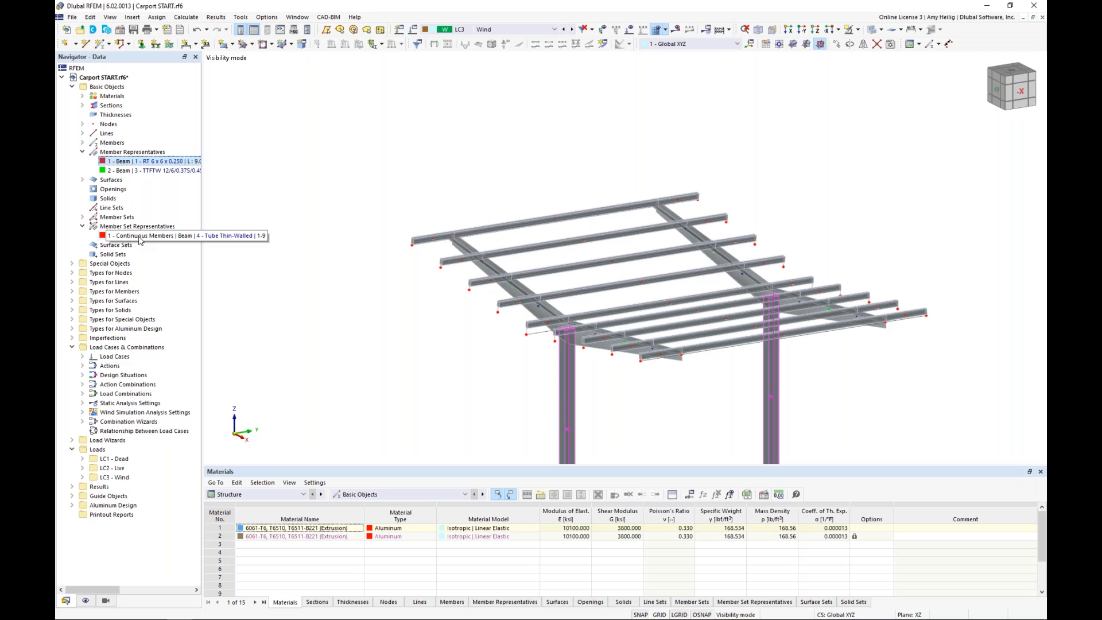
pyautogui.click(139, 236)
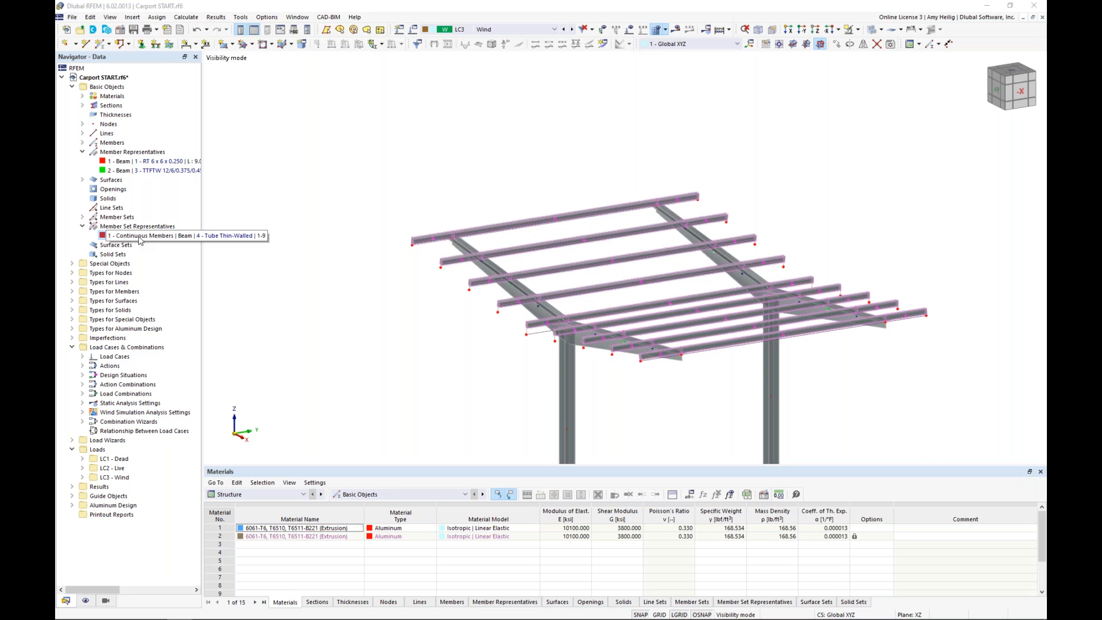
pyautogui.doubleClick(140, 236)
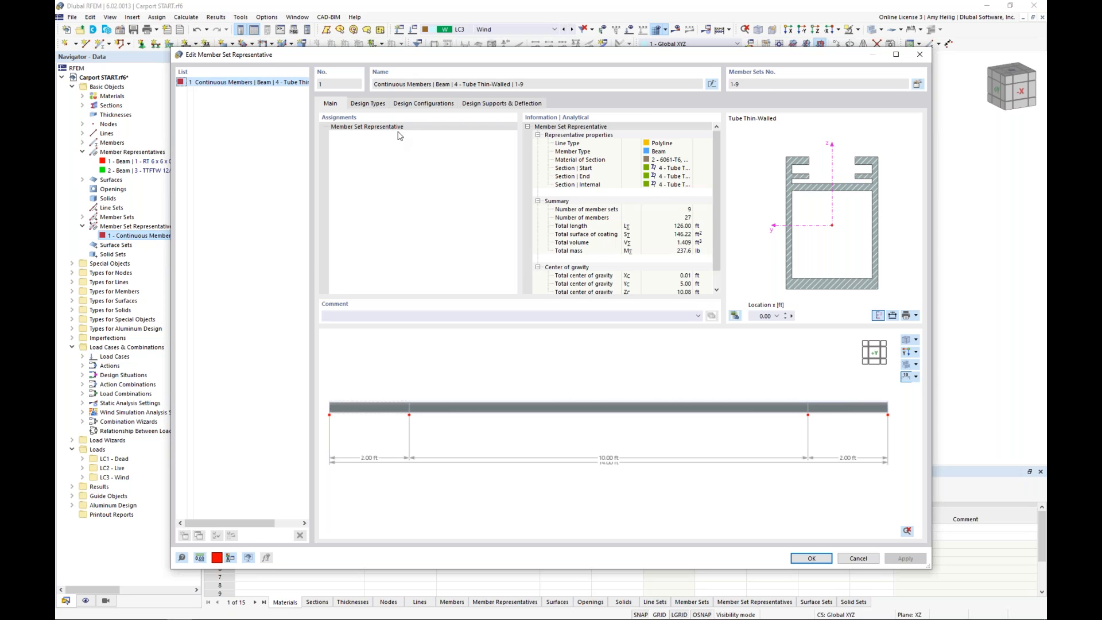
pyautogui.click(367, 105)
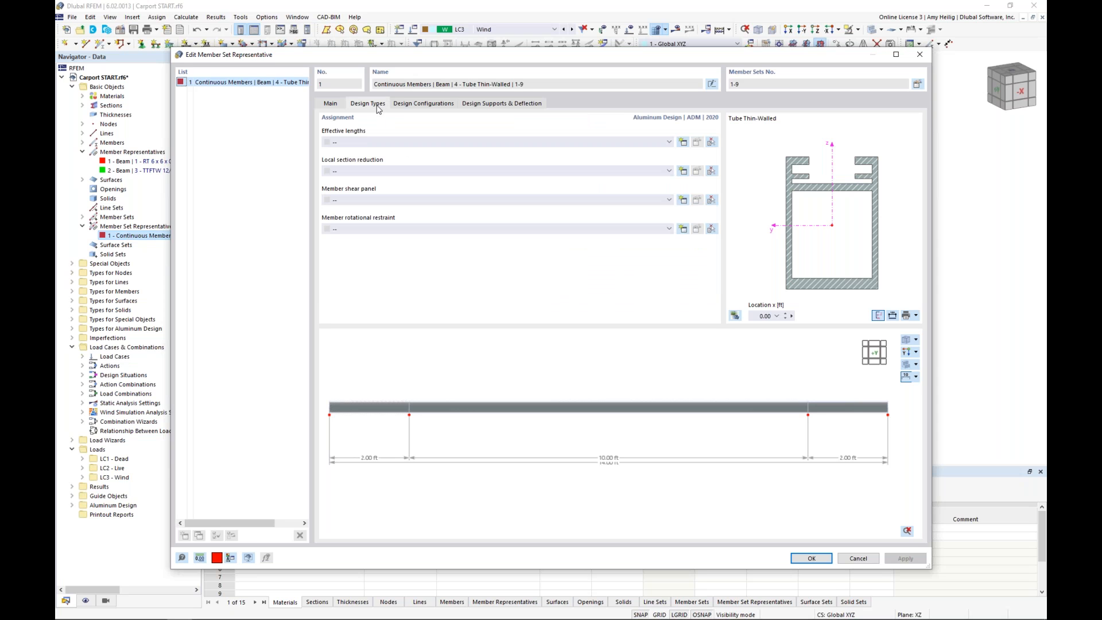
pyautogui.click(683, 142)
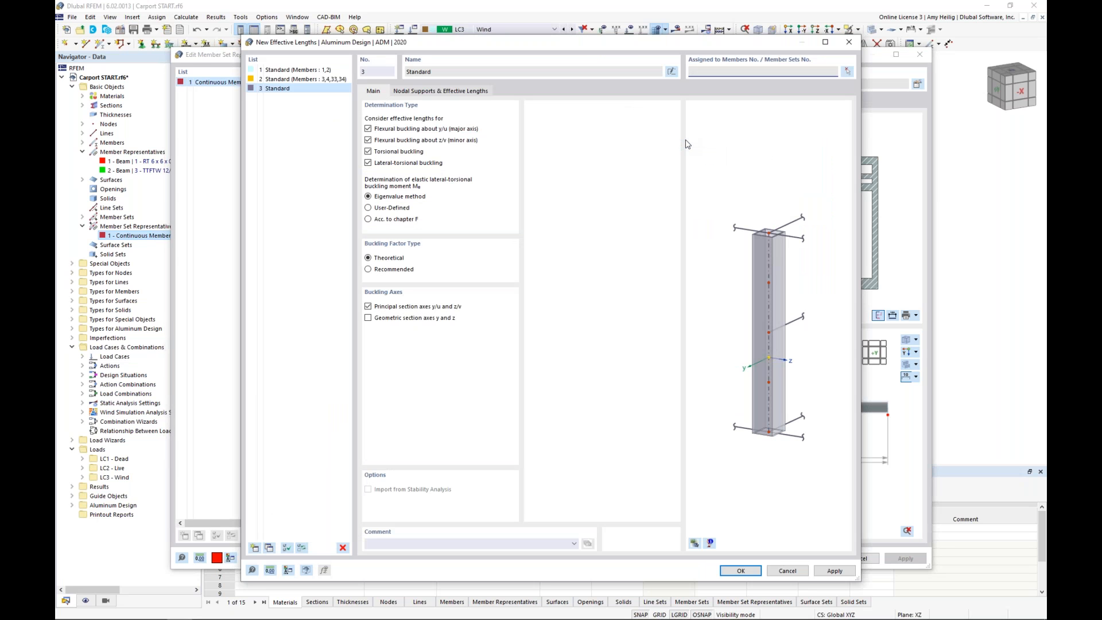
pyautogui.click(741, 571)
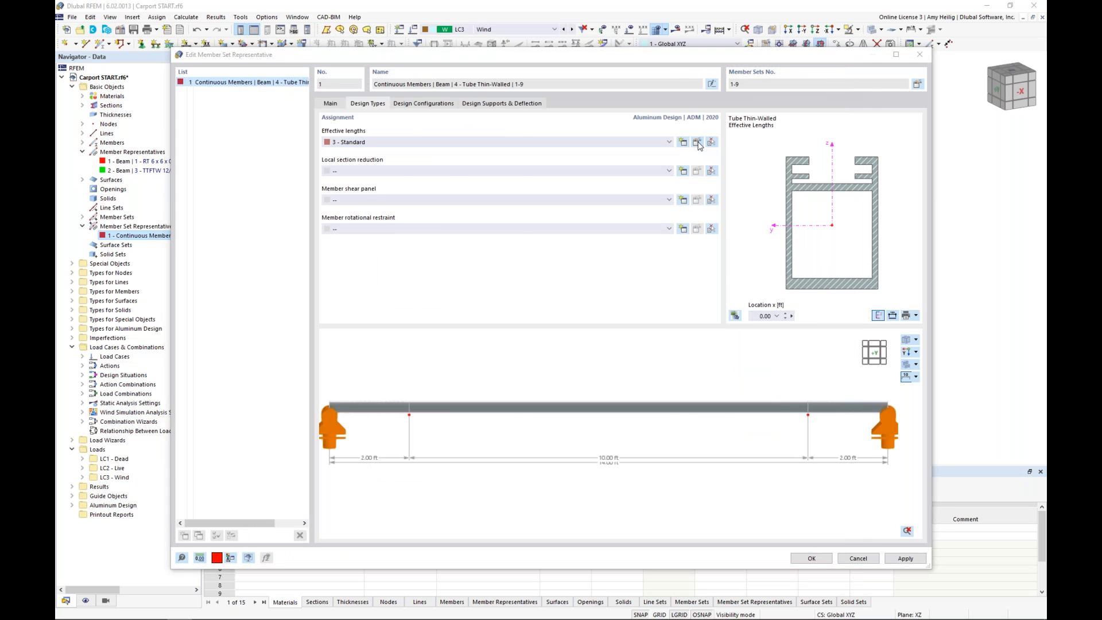
# Exclude torsional and lateral-torsional buckling from the effective lengths of member sets 1-9 and show the model in the preview.
pyautogui.click(697, 143)
pyautogui.click(388, 152)
pyautogui.click(390, 164)
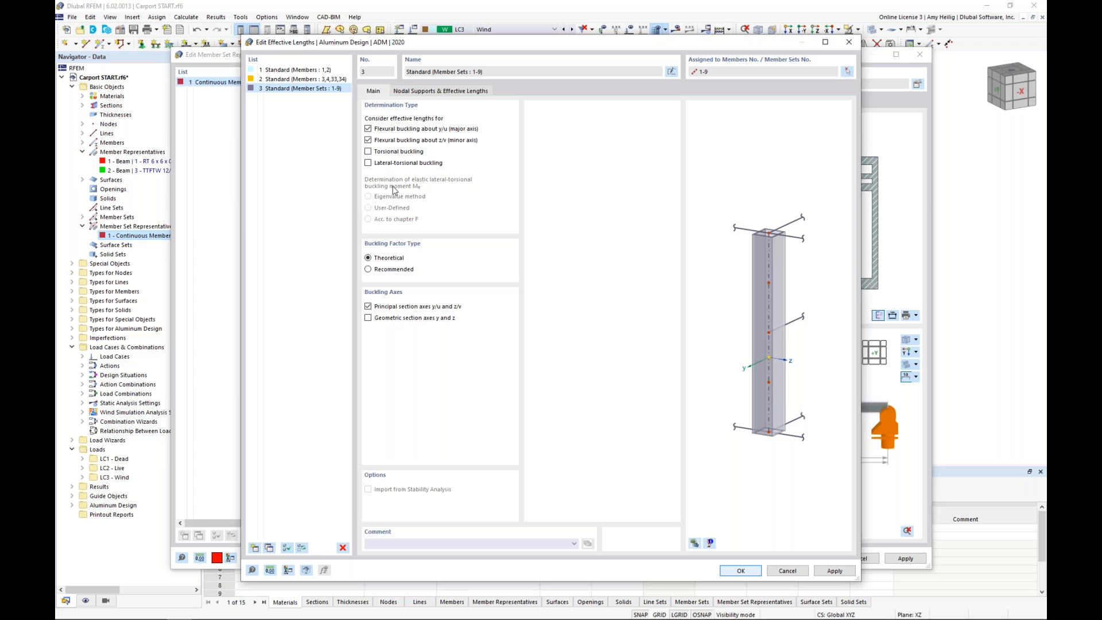
pyautogui.click(694, 542)
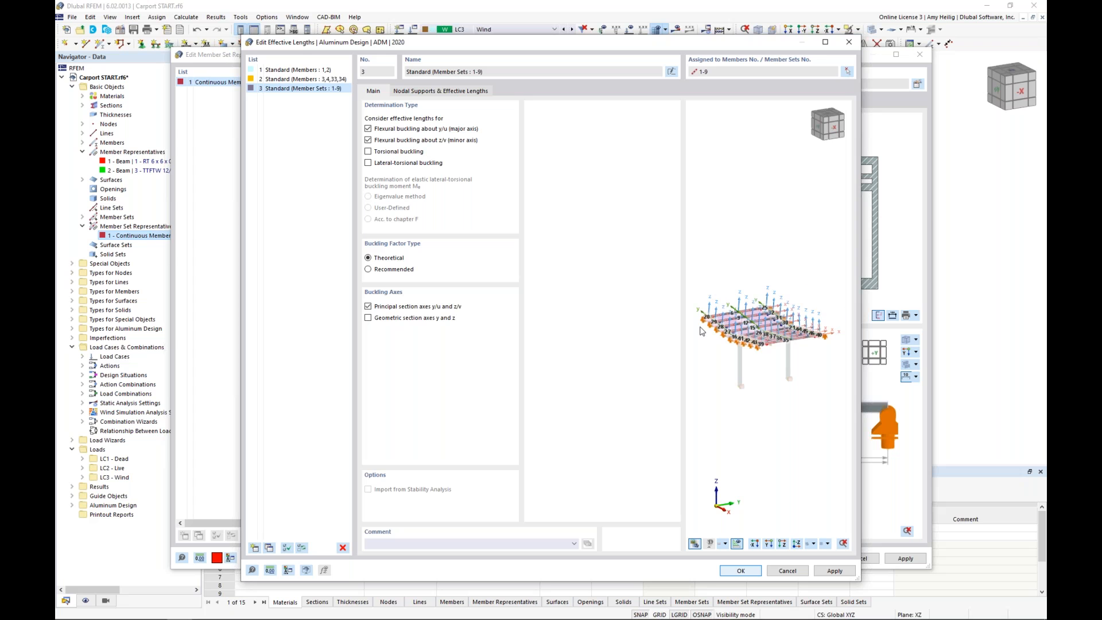
# Examine the nodal supports at the start and end of member sets 1-9 in the effective lengths preview.
pyautogui.scroll(3, 703, 329)
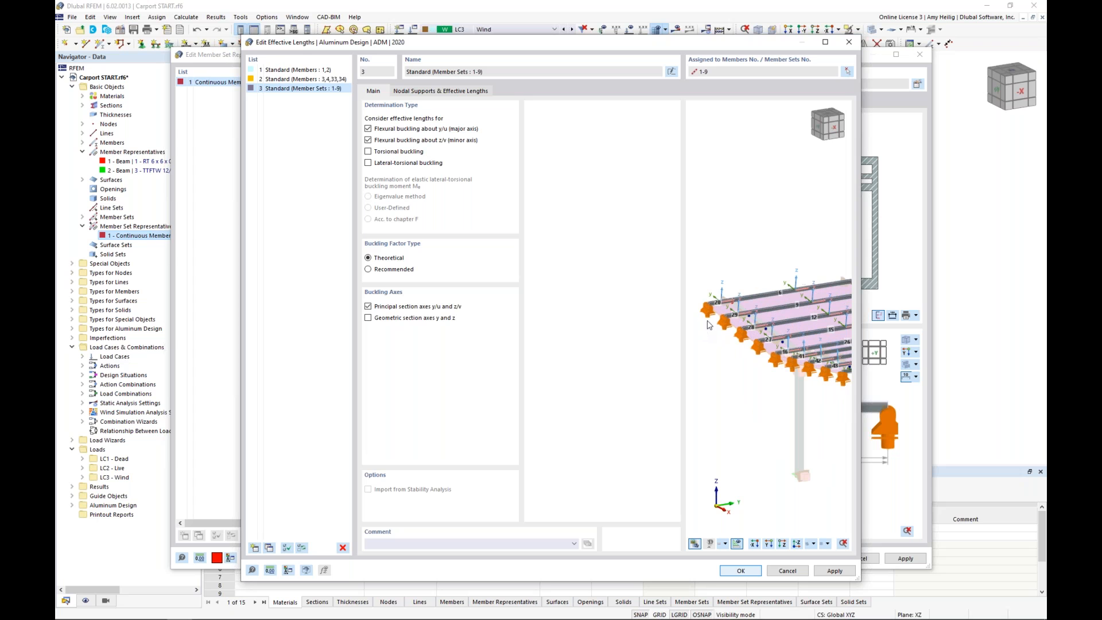
pyautogui.click(439, 92)
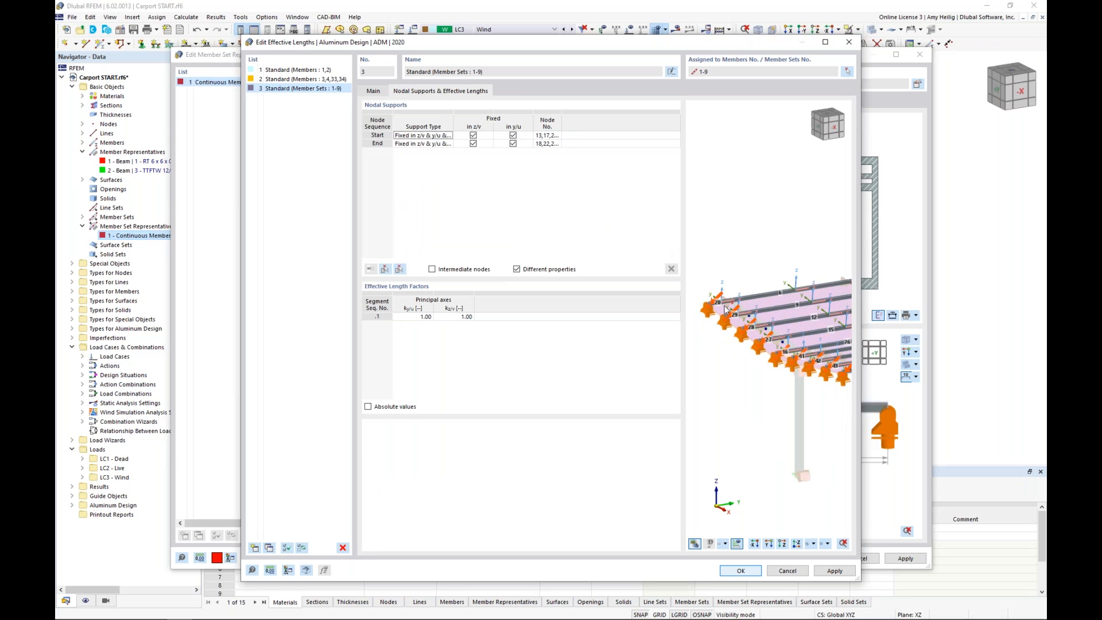
pyautogui.scroll(3, 715, 313)
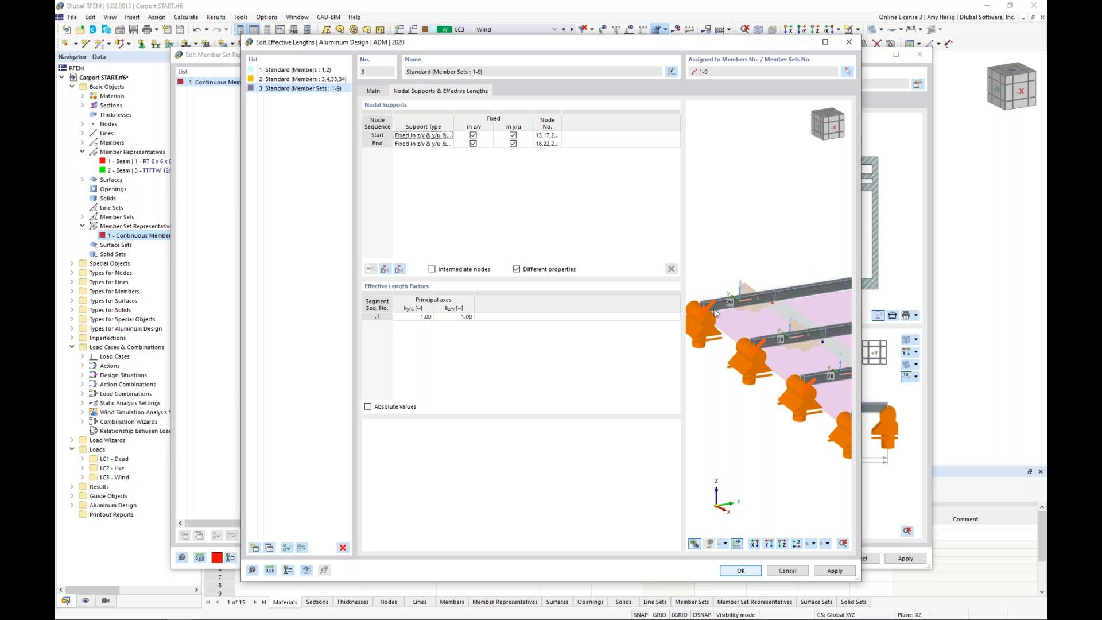
pyautogui.click(486, 136)
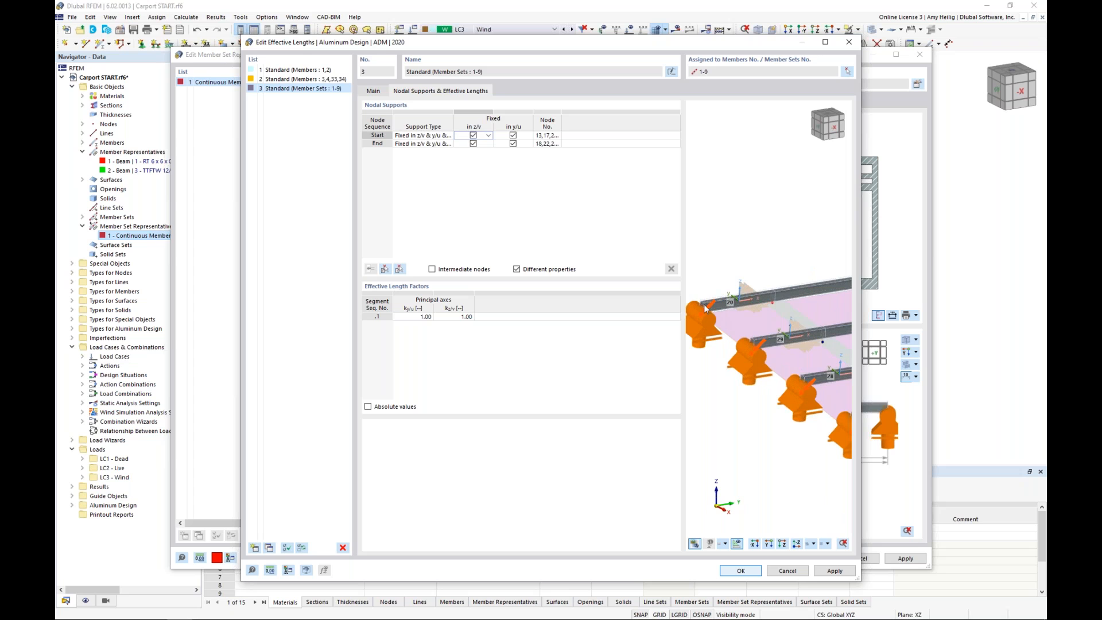
pyautogui.scroll(-3, 716, 315)
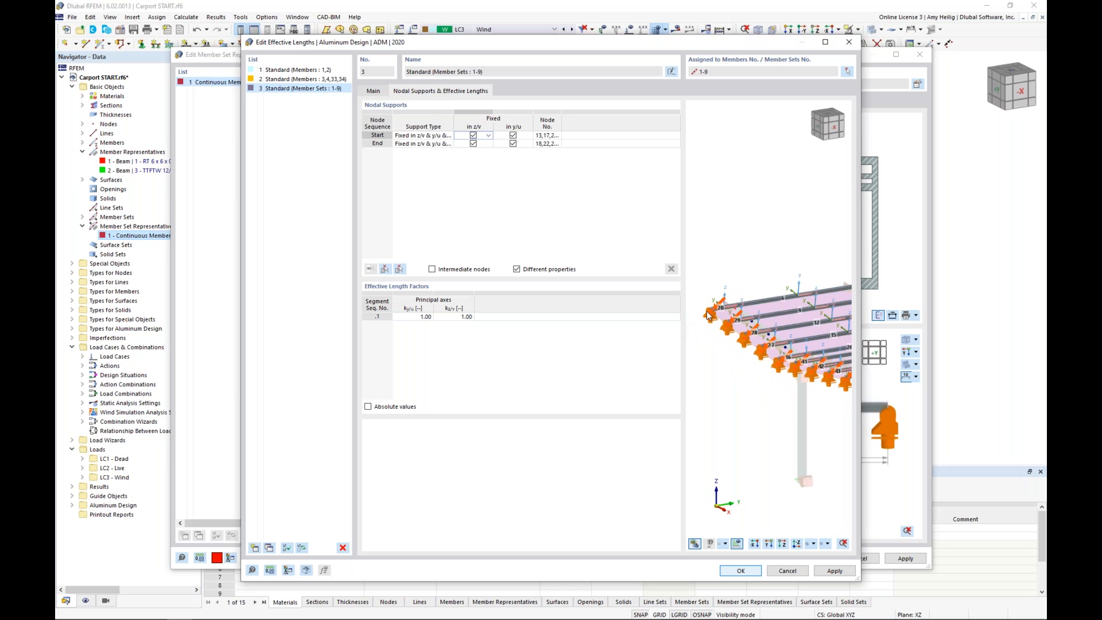
pyautogui.scroll(3, 707, 311)
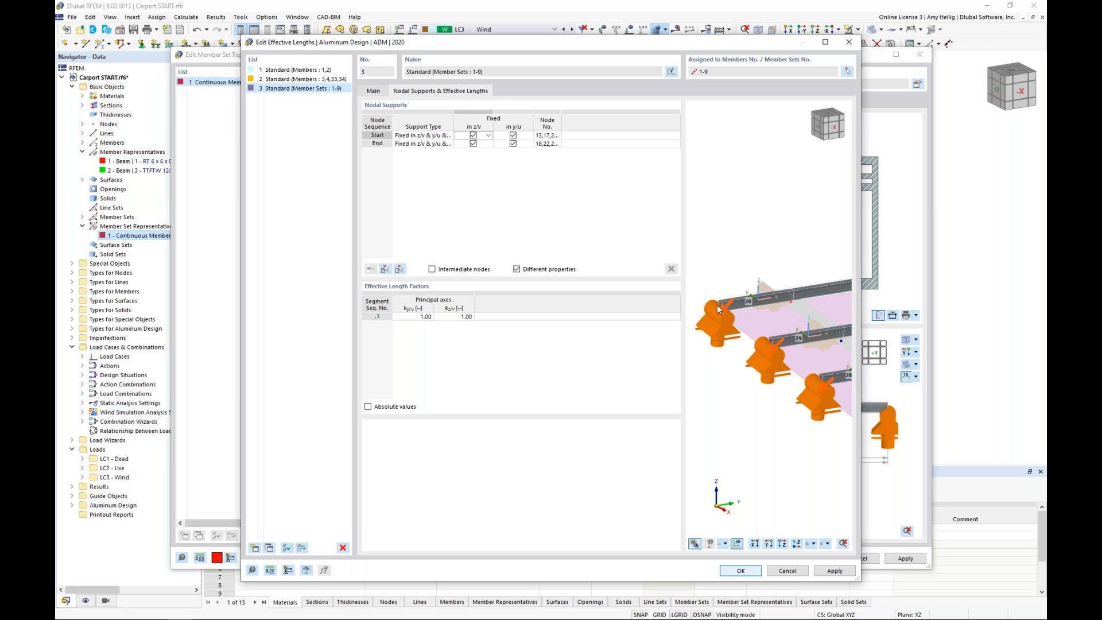
# Enable intermediate nodes for the effective lengths of member sets 1-9, taking them from member set 1 in the model.
pyautogui.click(432, 269)
pyautogui.click(384, 269)
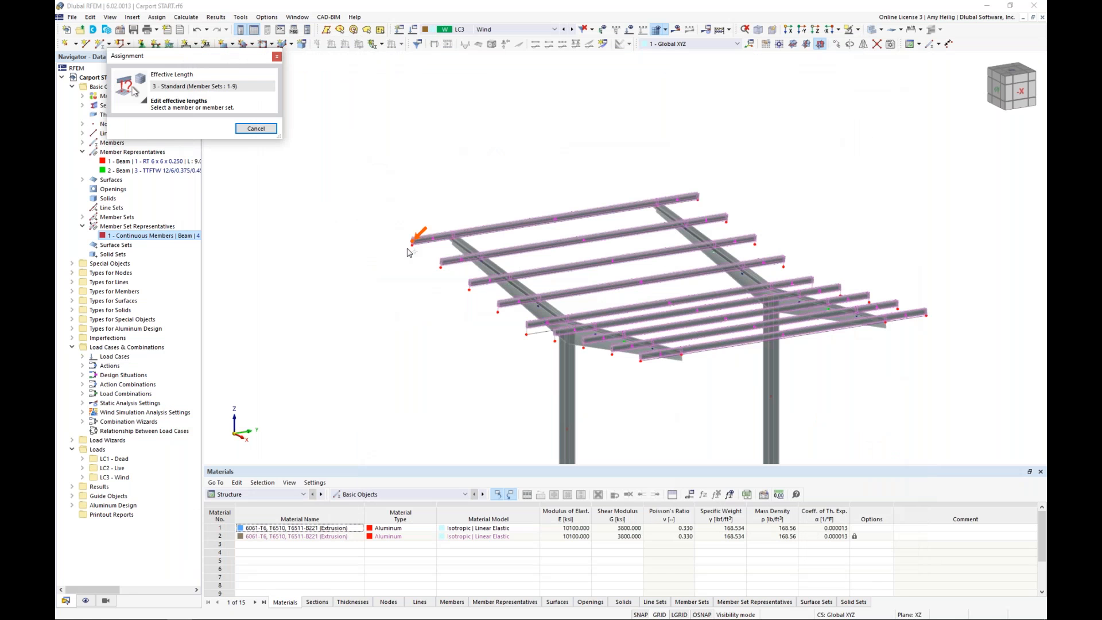
pyautogui.scroll(5, 414, 238)
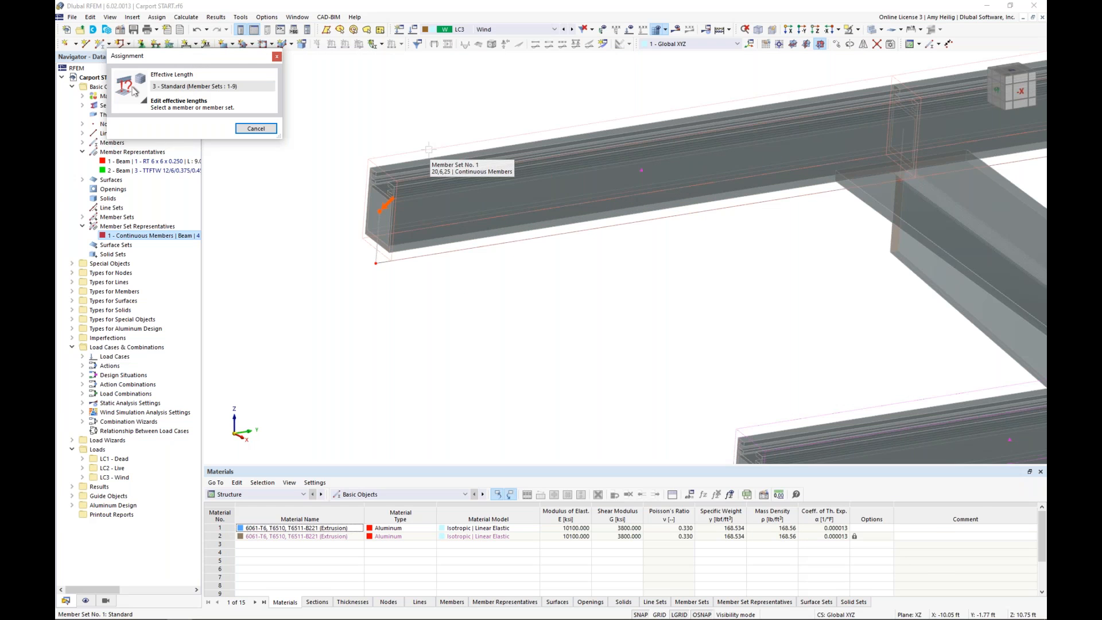
pyautogui.click(428, 150)
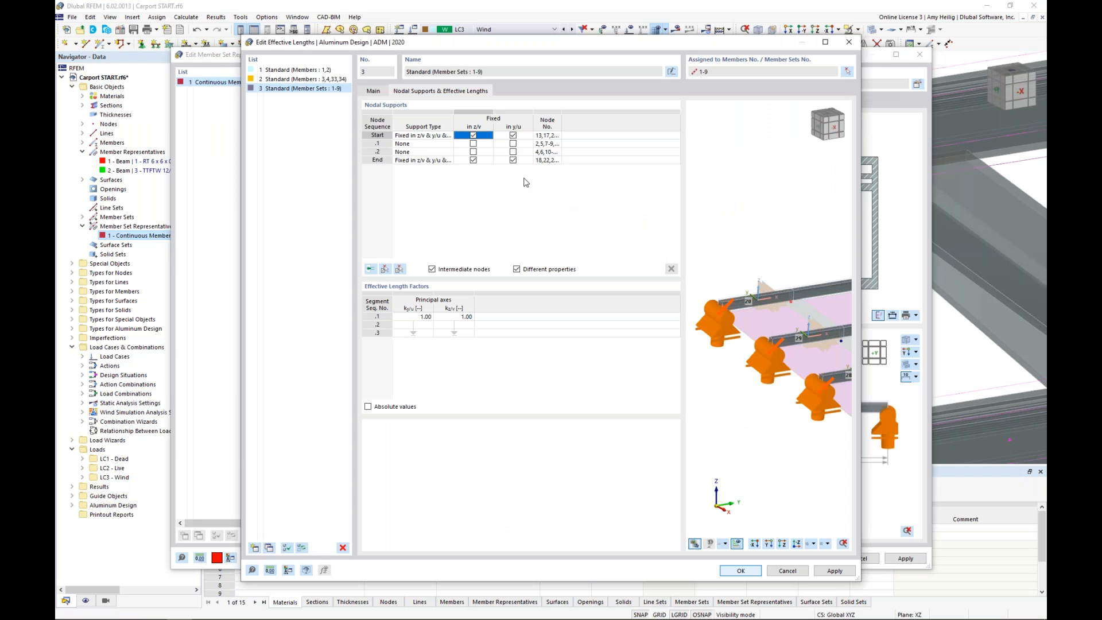
# Remove the z/v and y/u fixity from the start and end nodes of member sets 1-9.
pyautogui.click(474, 136)
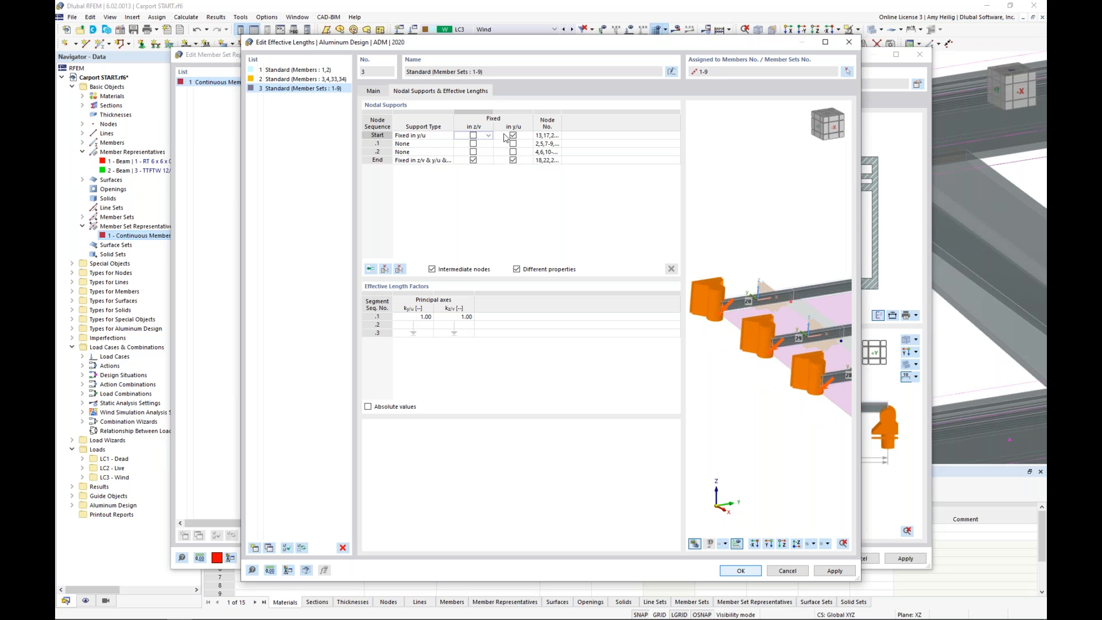
pyautogui.click(513, 135)
pyautogui.click(473, 160)
pyautogui.click(513, 160)
pyautogui.moveTo(779, 307); pyautogui.dragTo(726, 295, button='middle')
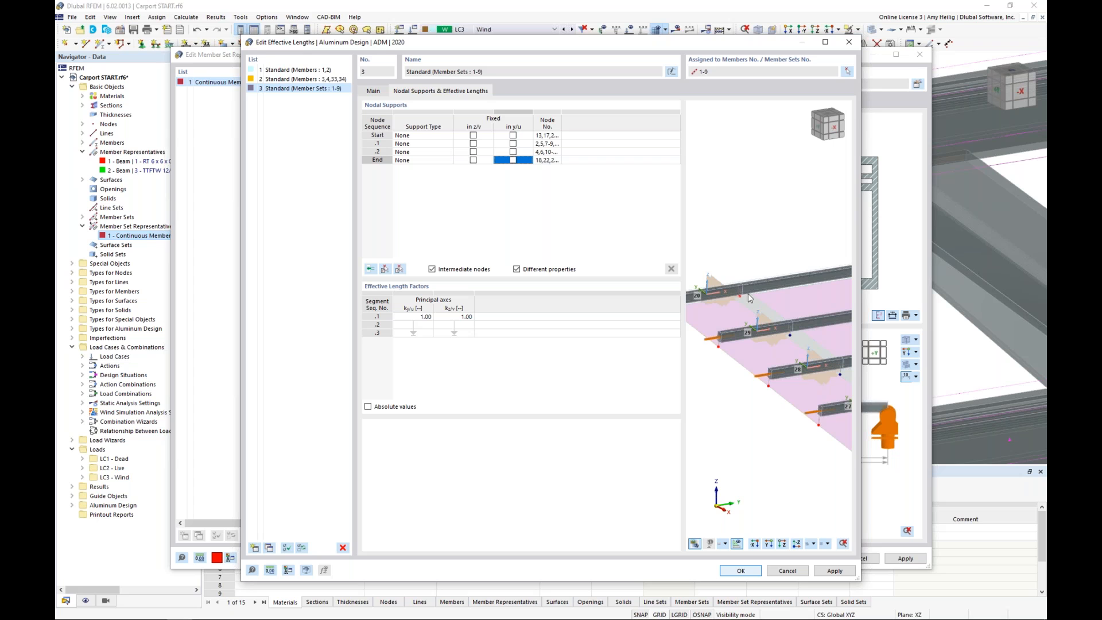
pyautogui.moveTo(755, 312); pyautogui.dragTo(710, 321, button='middle')
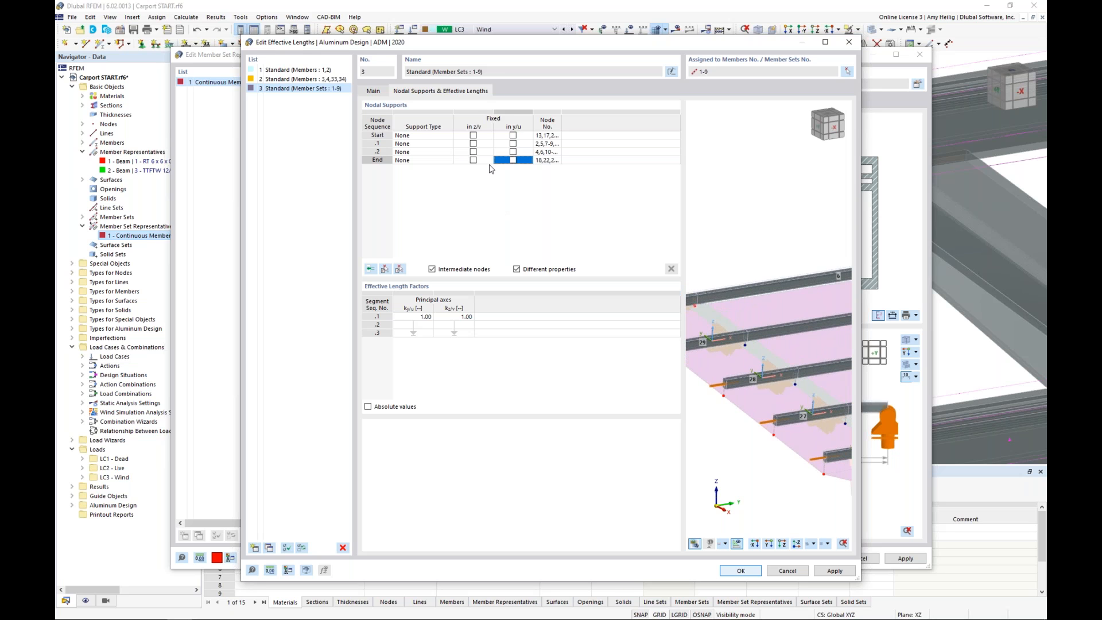
# Fix intermediate nodes .1 and .2 in both z/v and y/u, and accept the effective lengths definition.
pyautogui.click(472, 143)
pyautogui.click(512, 143)
pyautogui.click(473, 151)
pyautogui.click(512, 152)
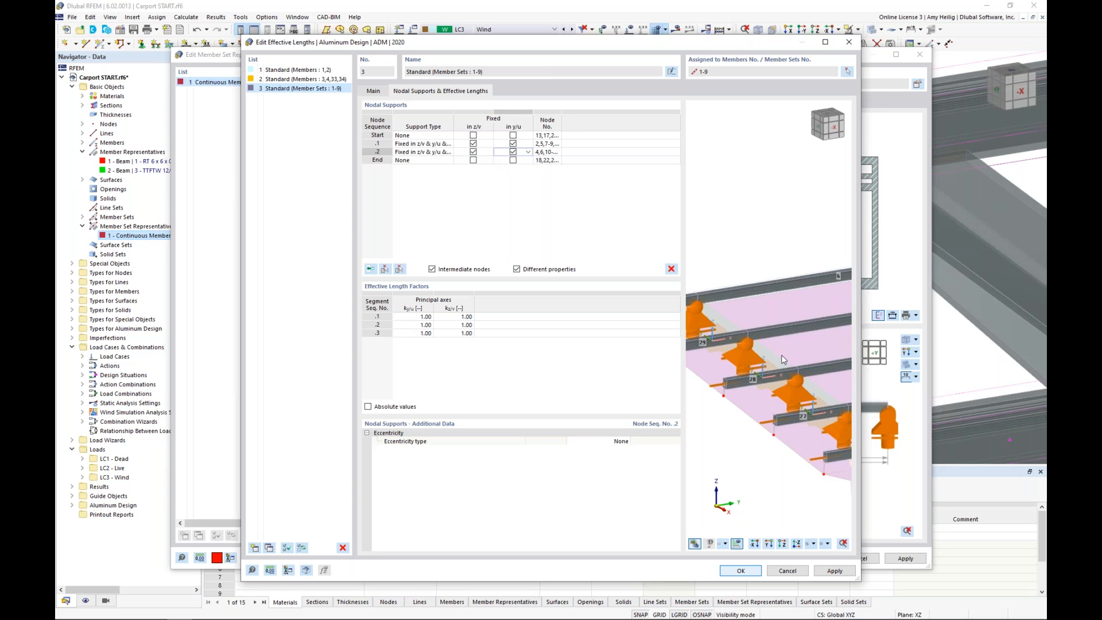
pyautogui.click(735, 574)
pyautogui.click(737, 571)
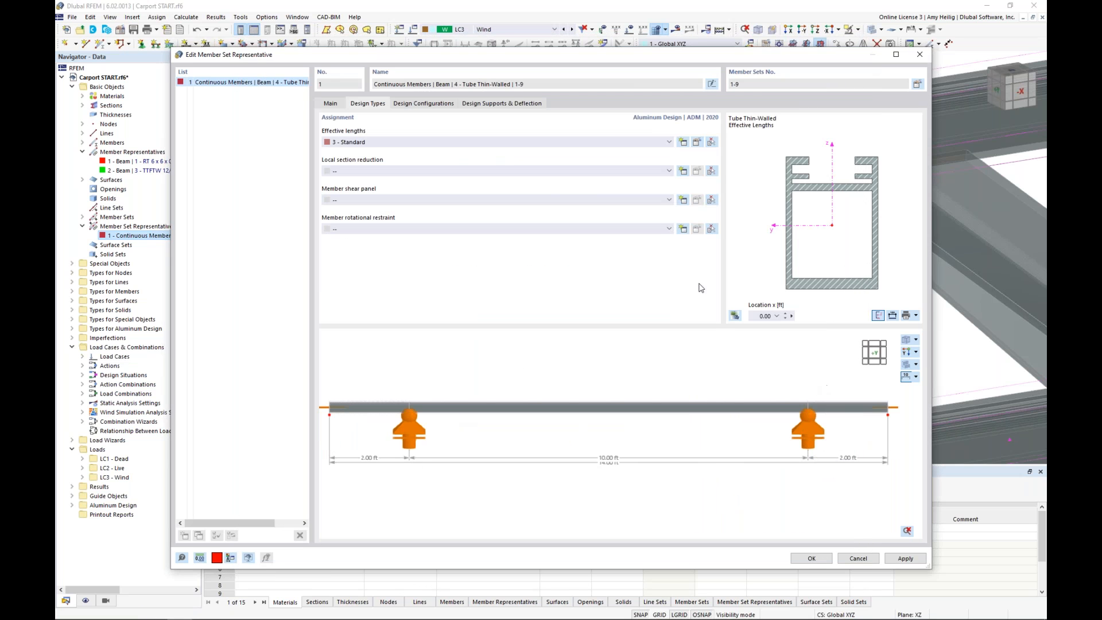
# Create a General design support at the member sets' first internal node, active in z only with a 4 in support width.
pyautogui.click(515, 107)
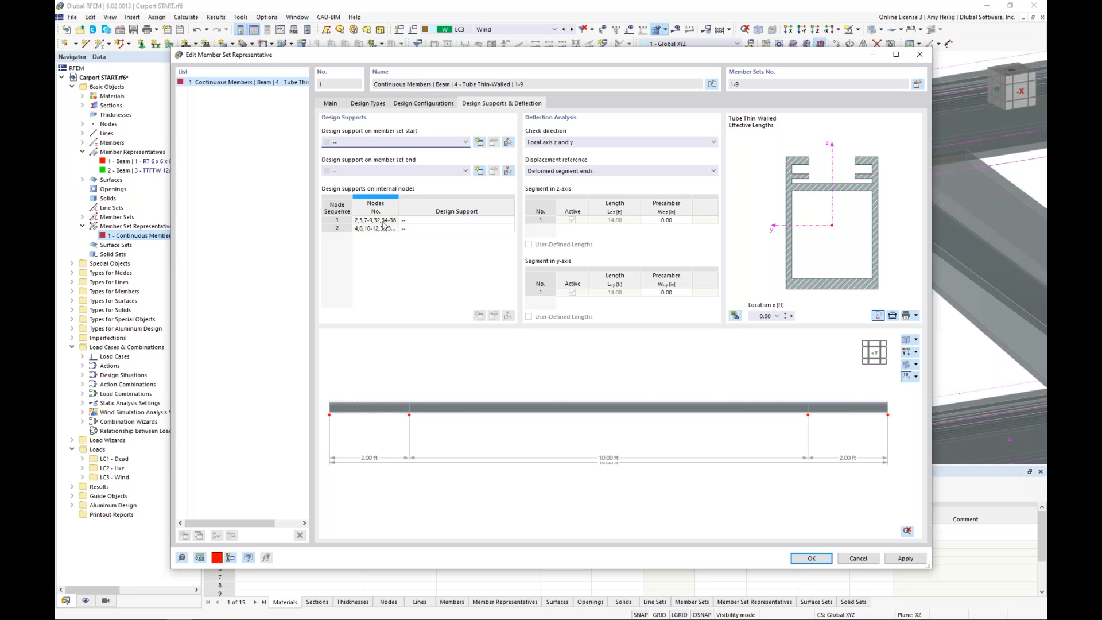
pyautogui.click(482, 221)
pyautogui.click(509, 222)
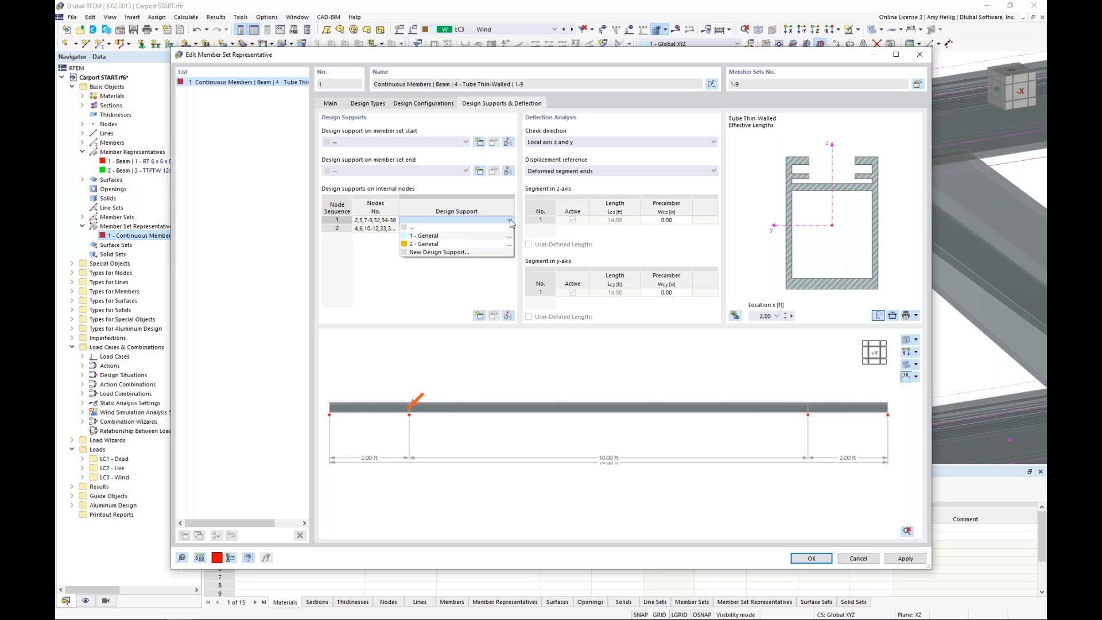
pyautogui.click(497, 253)
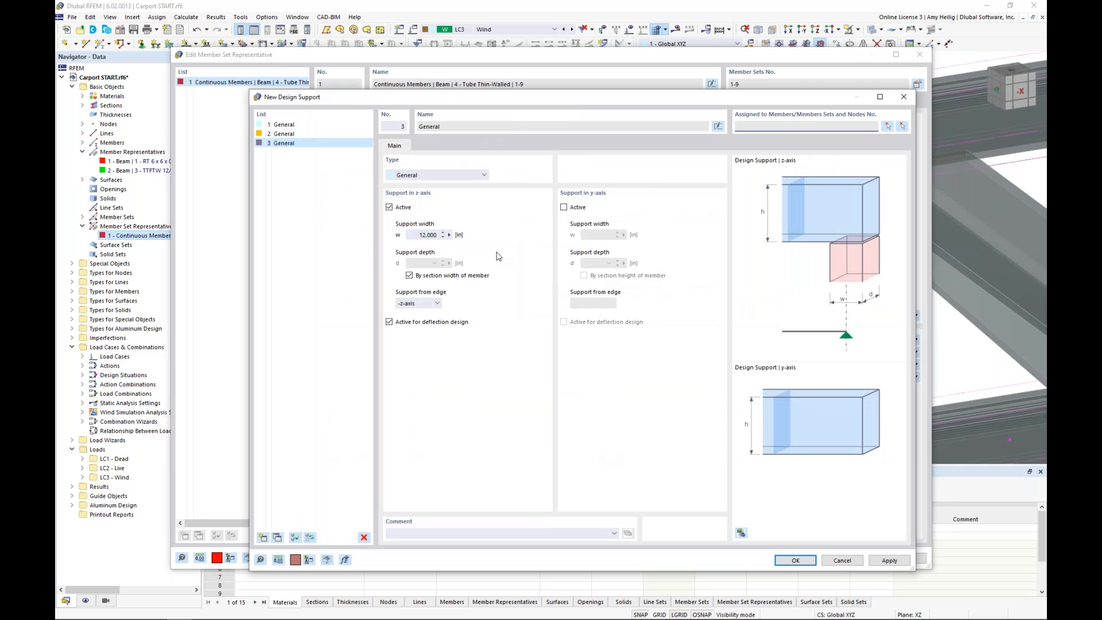
pyautogui.doubleClick(422, 235)
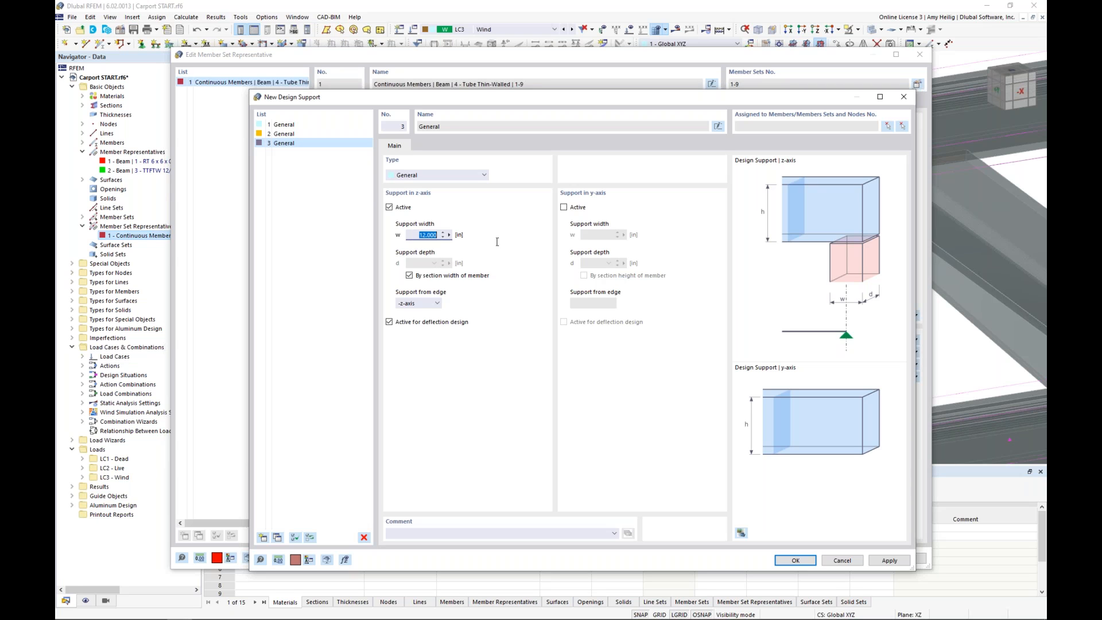
pyautogui.write('4')
pyautogui.click(795, 560)
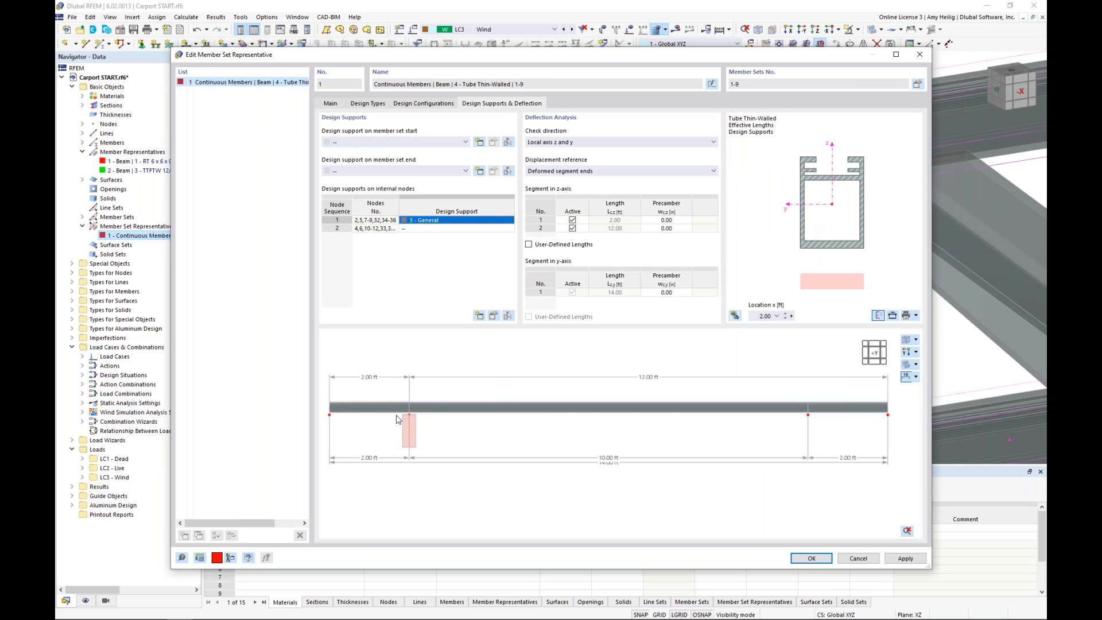
# Assign design support 3 - General to the second internal node, accept the member set representative, and clear the model selection.
pyautogui.click(444, 230)
pyautogui.click(509, 228)
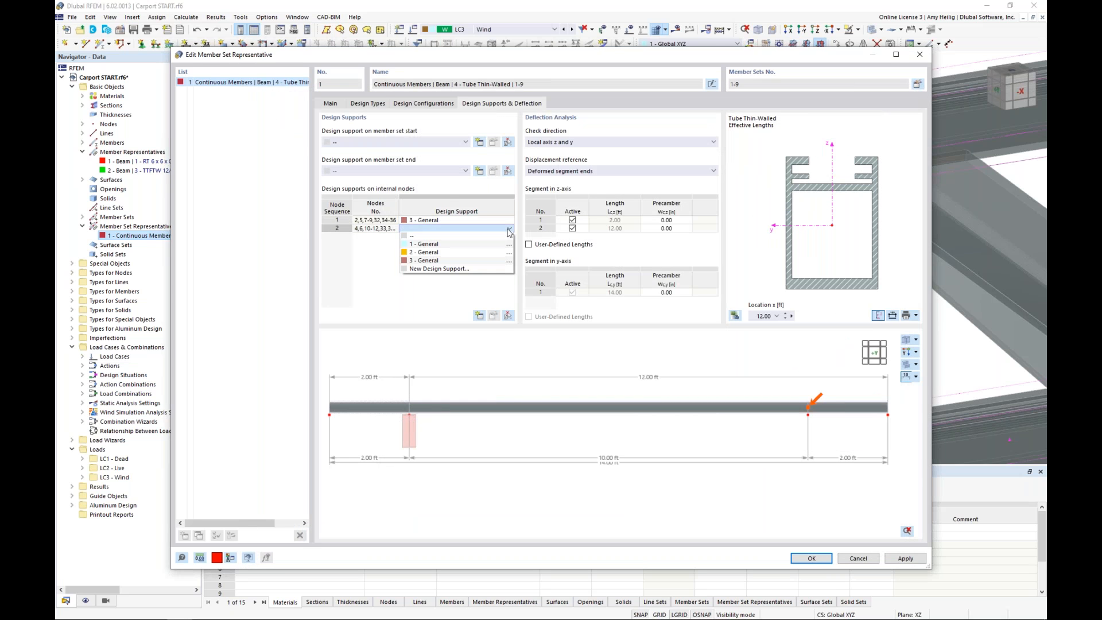
pyautogui.click(496, 260)
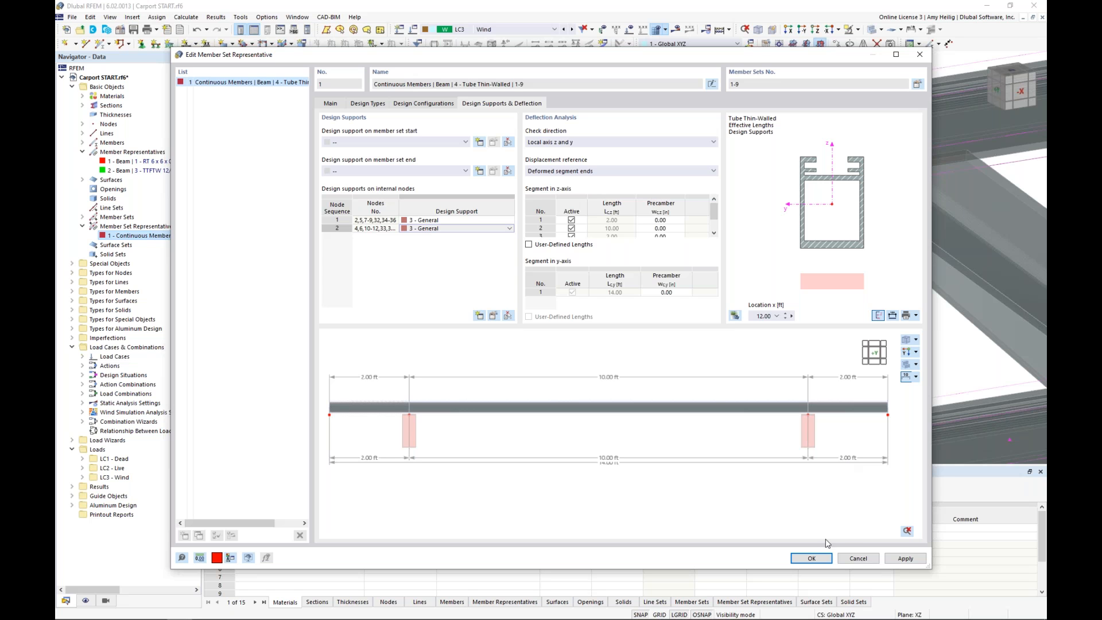
pyautogui.click(813, 557)
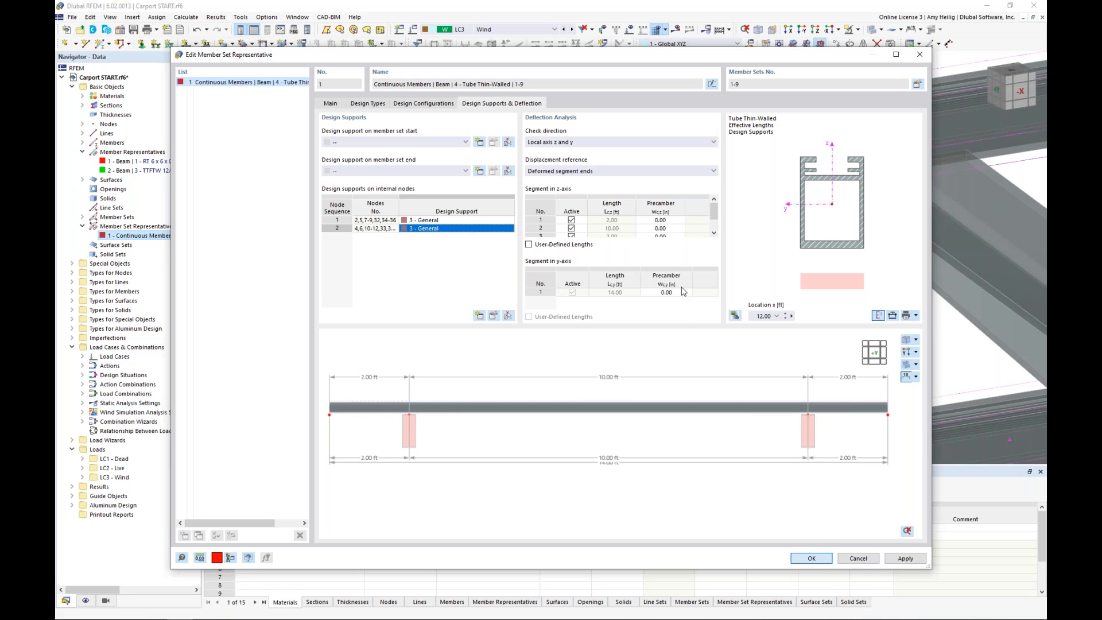
pyautogui.scroll(-6, 683, 292)
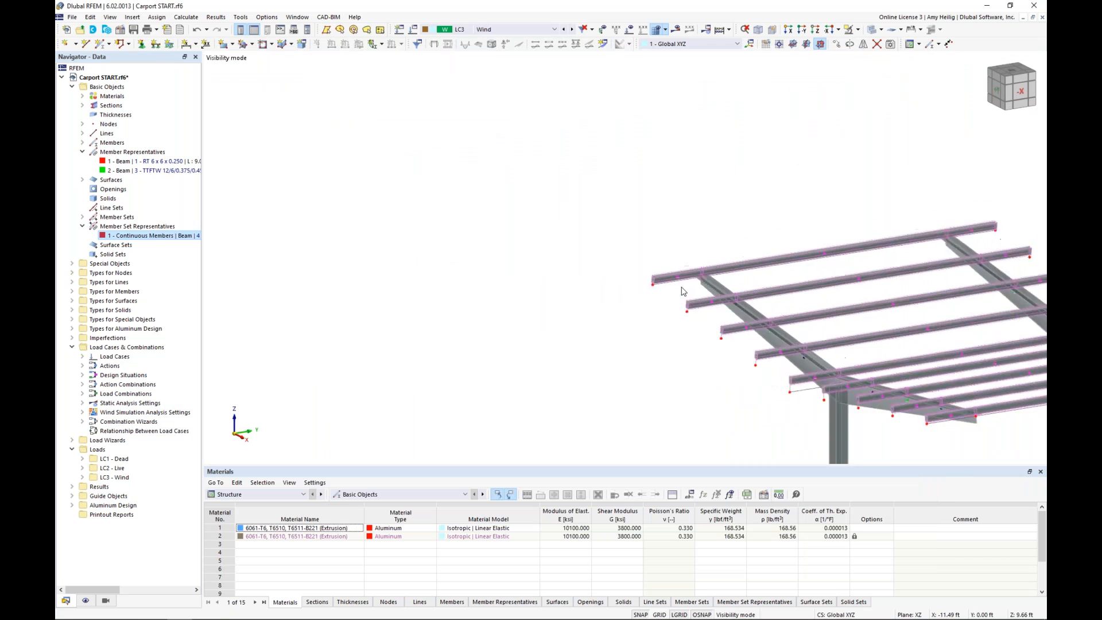
pyautogui.moveTo(794, 311); pyautogui.dragTo(588, 226, button='middle')
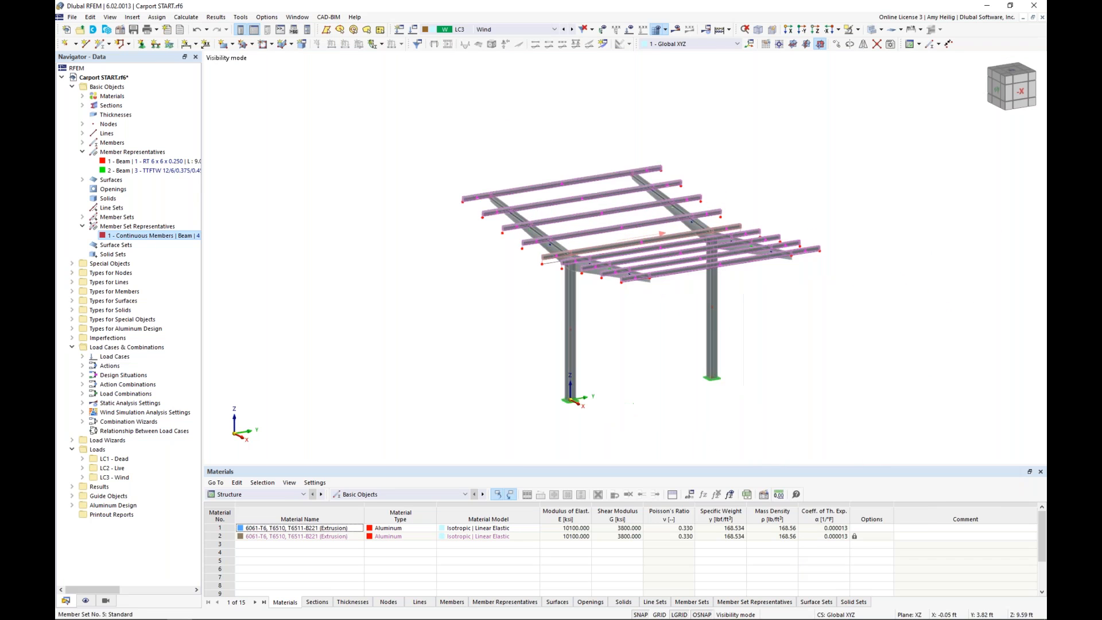
pyautogui.click(336, 254)
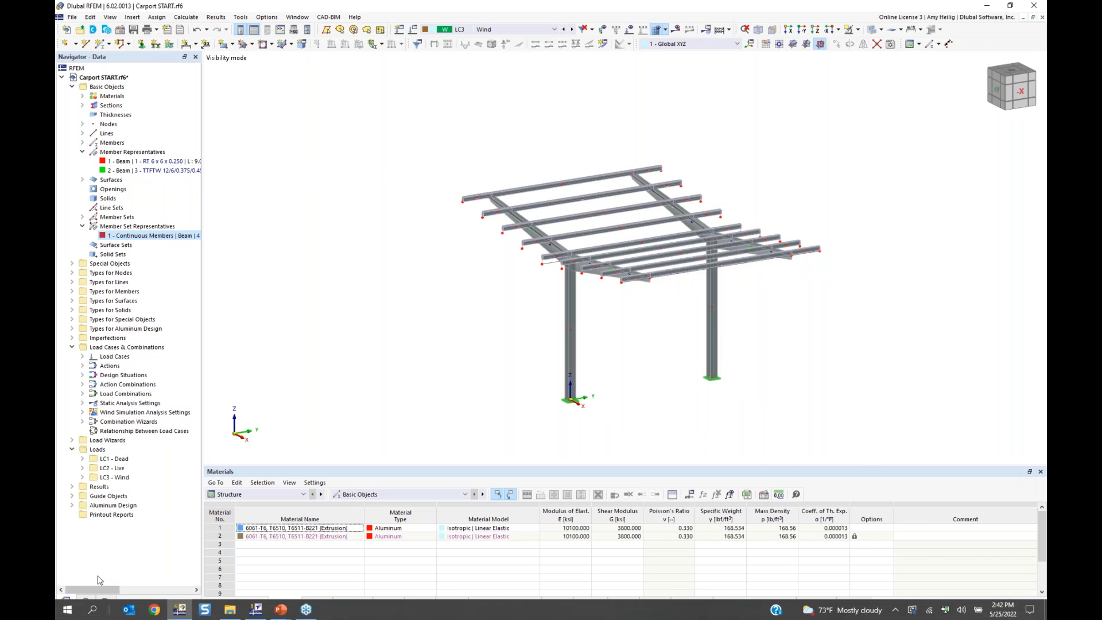
# Display the design supports with the model in transparent mode and examine them across the whole carport.
pyautogui.click(85, 600)
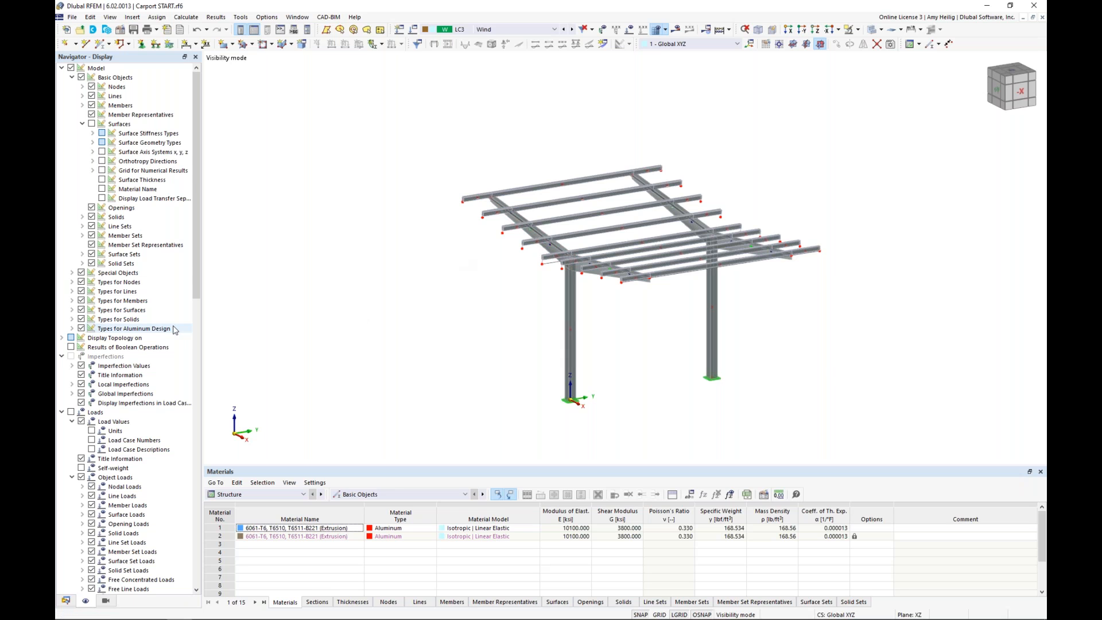
pyautogui.click(72, 301)
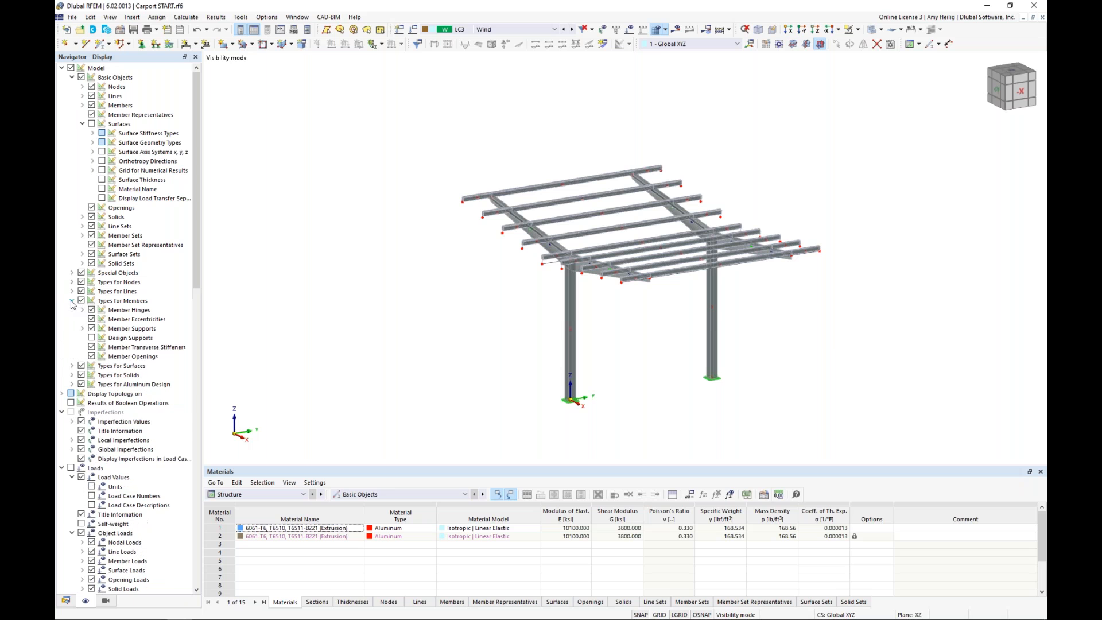
pyautogui.click(91, 338)
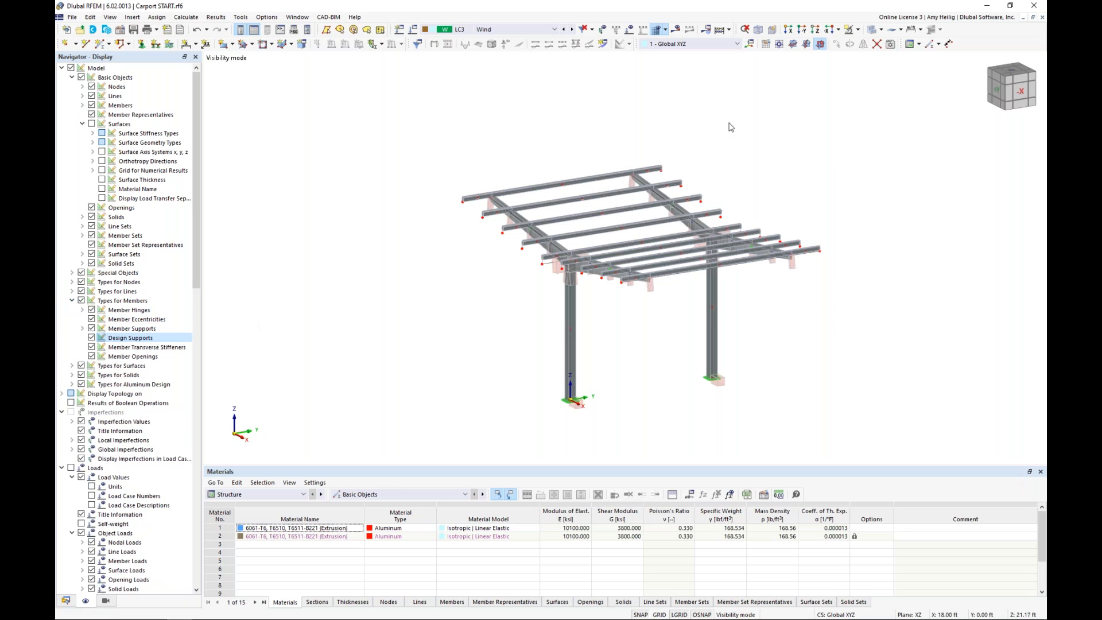
pyautogui.click(872, 29)
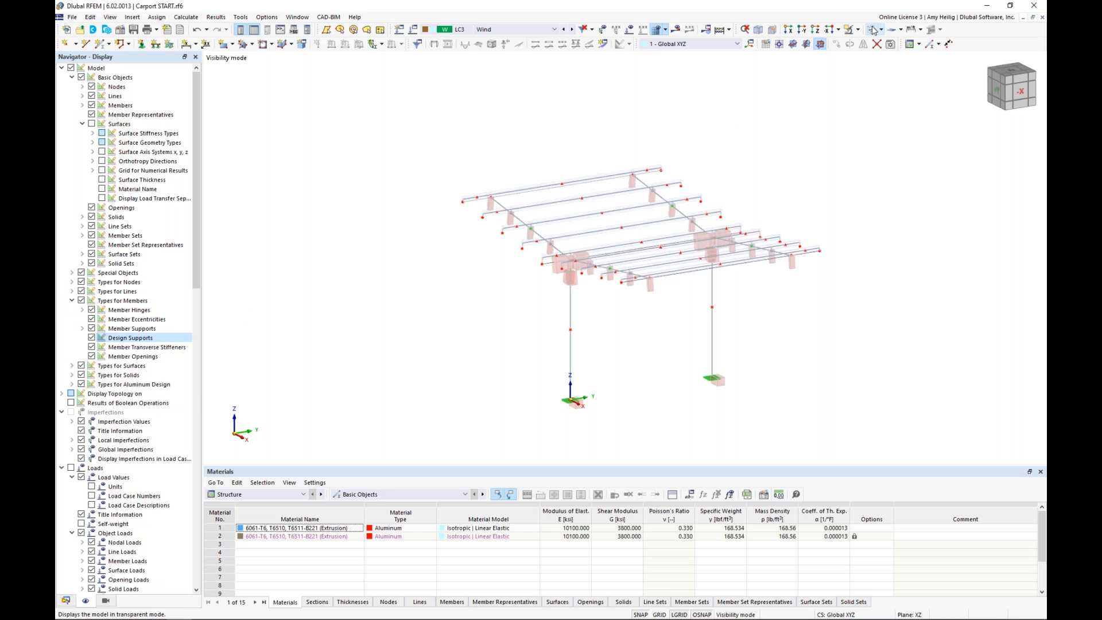
pyautogui.keyDown('ctrl'); pyautogui.moveTo(598, 322); pyautogui.dragTo(640, 260, button='middle'); pyautogui.keyUp('ctrl')
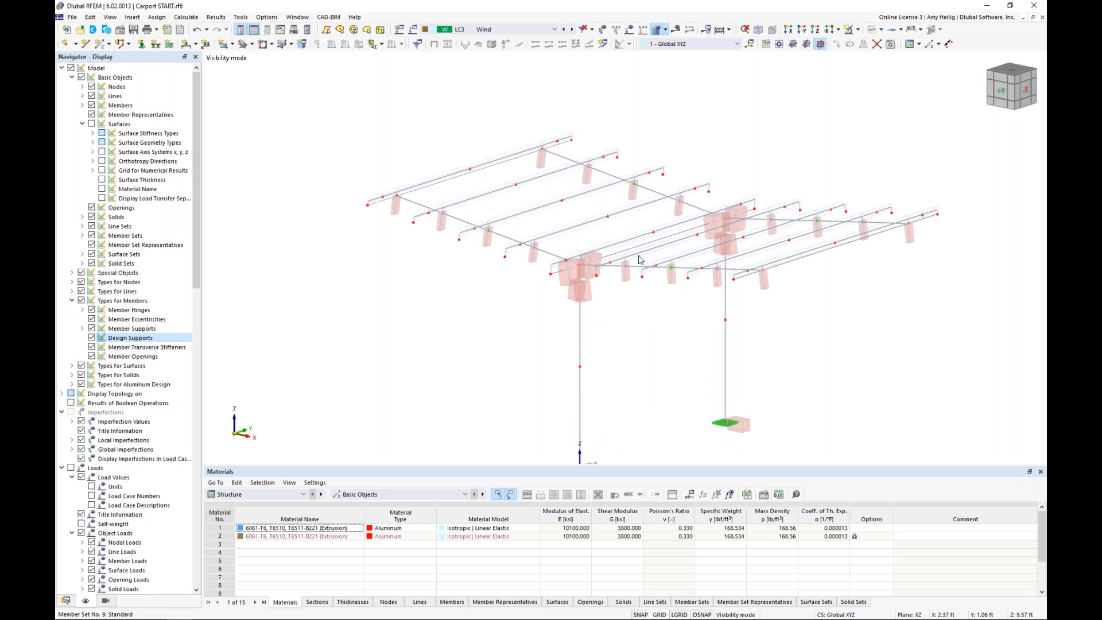
pyautogui.scroll(3, 640, 260)
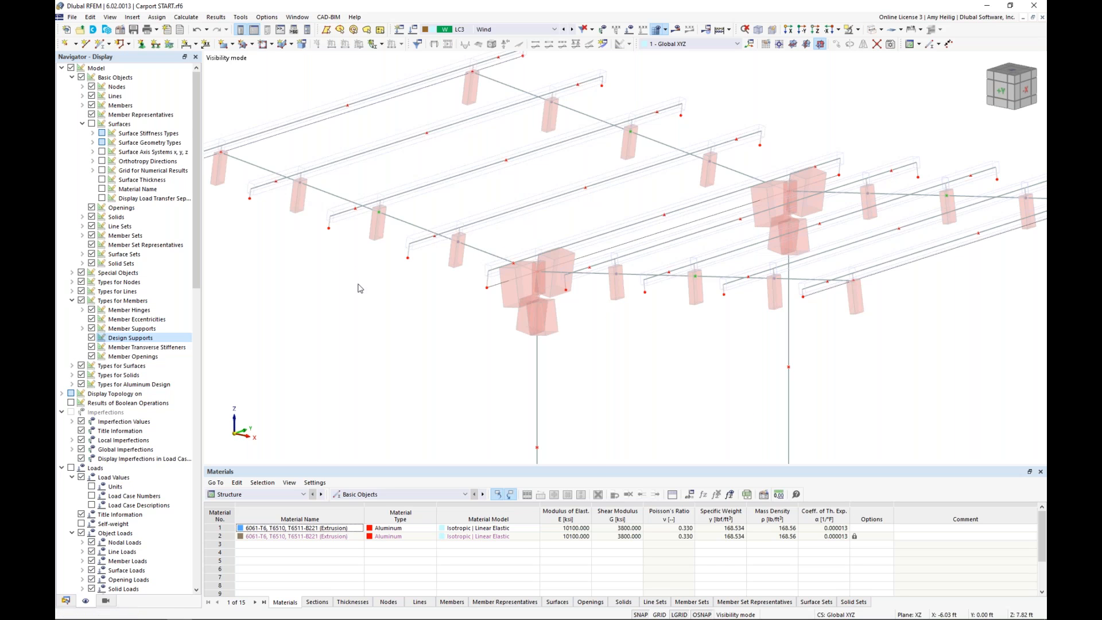
pyautogui.scroll(-2, 641, 328)
pyautogui.scroll(-1, 641, 327)
pyautogui.moveTo(637, 334); pyautogui.dragTo(603, 273, button='middle')
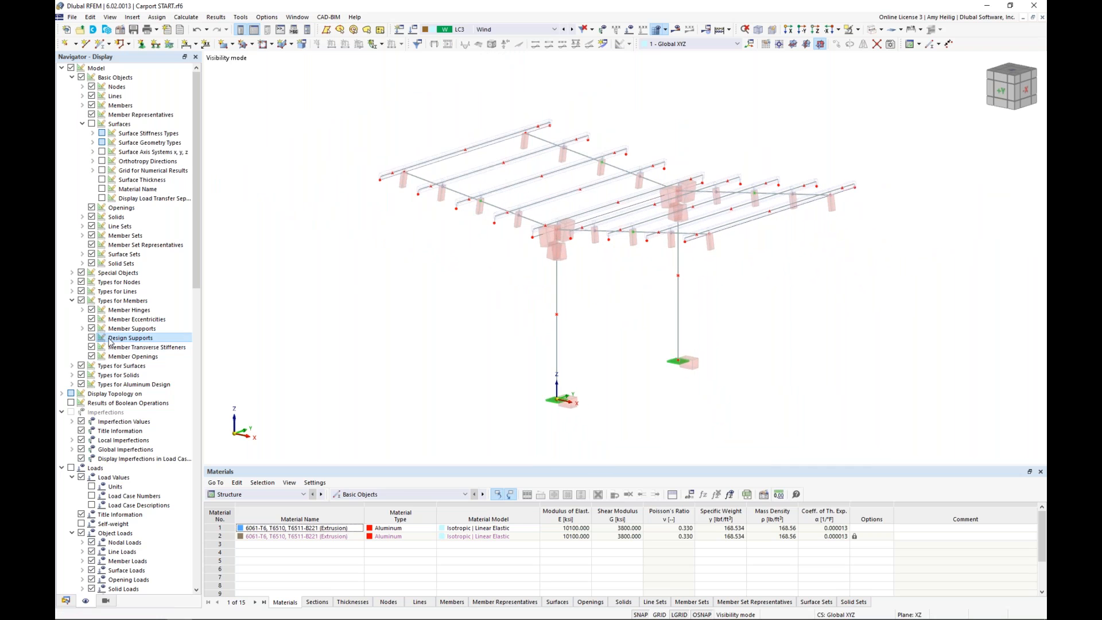
# Hide the design supports and display the nodal supports of the member effective lengths for aluminum design.
pyautogui.click(91, 337)
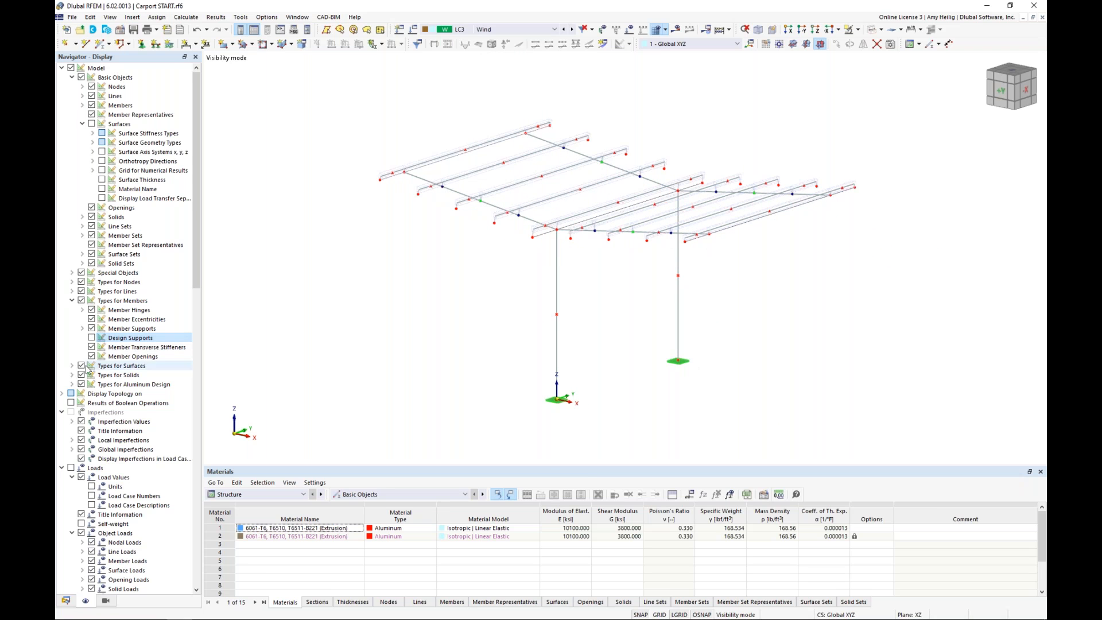
pyautogui.click(71, 384)
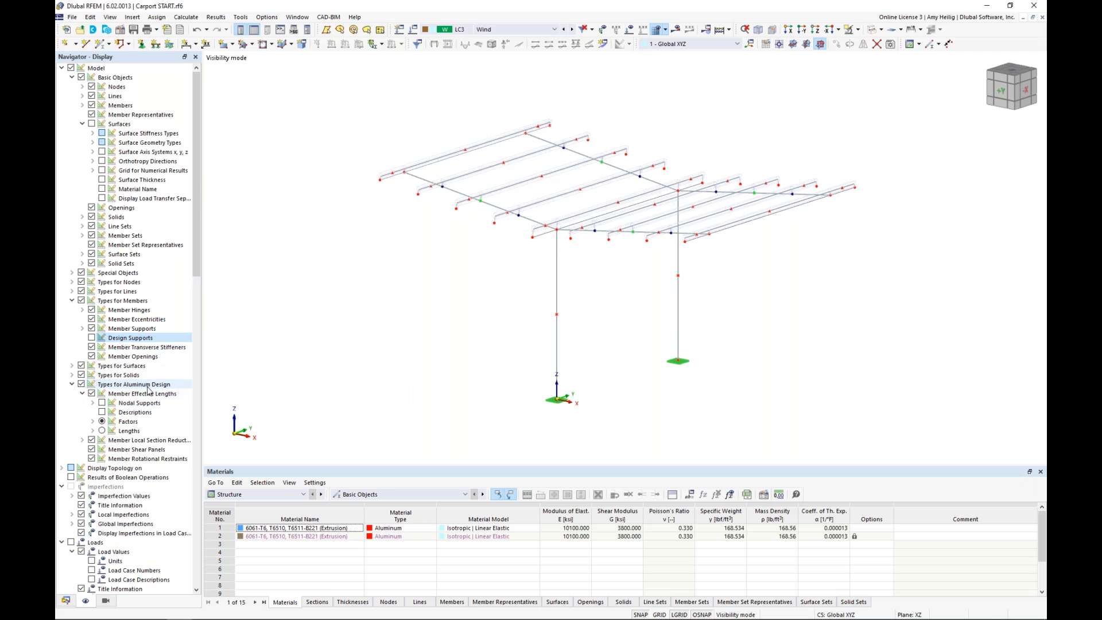
pyautogui.click(101, 402)
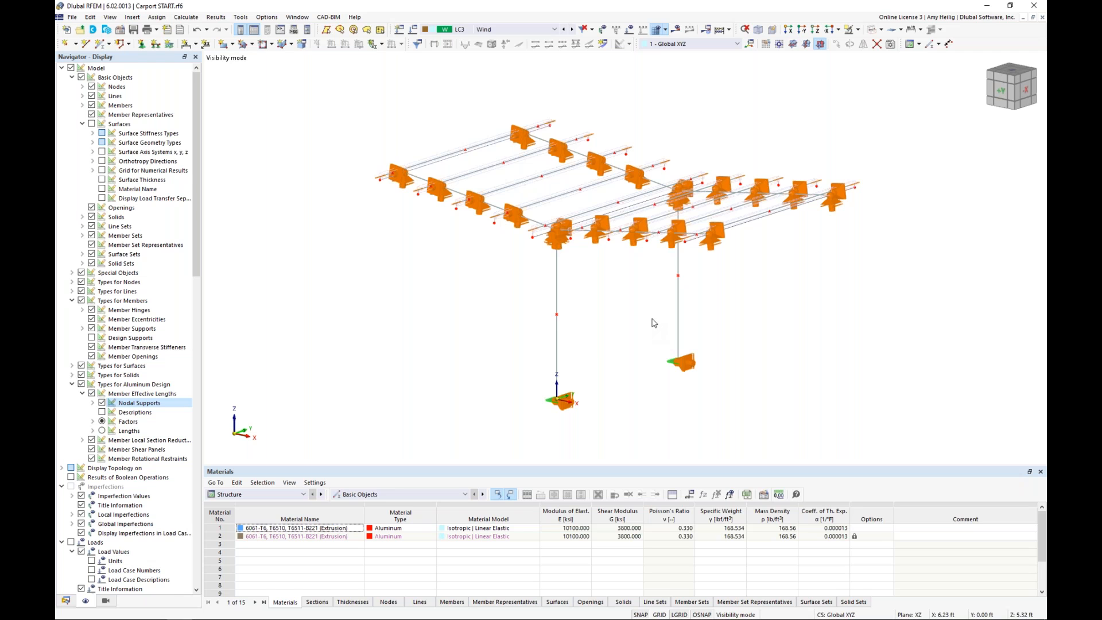
# Hide the nodal supports of the effective lengths and show the carport members as solids together with the roof surfaces.
pyautogui.keyDown('ctrl'); pyautogui.moveTo(653, 323); pyautogui.dragTo(613, 326, button='middle'); pyautogui.keyUp('ctrl')
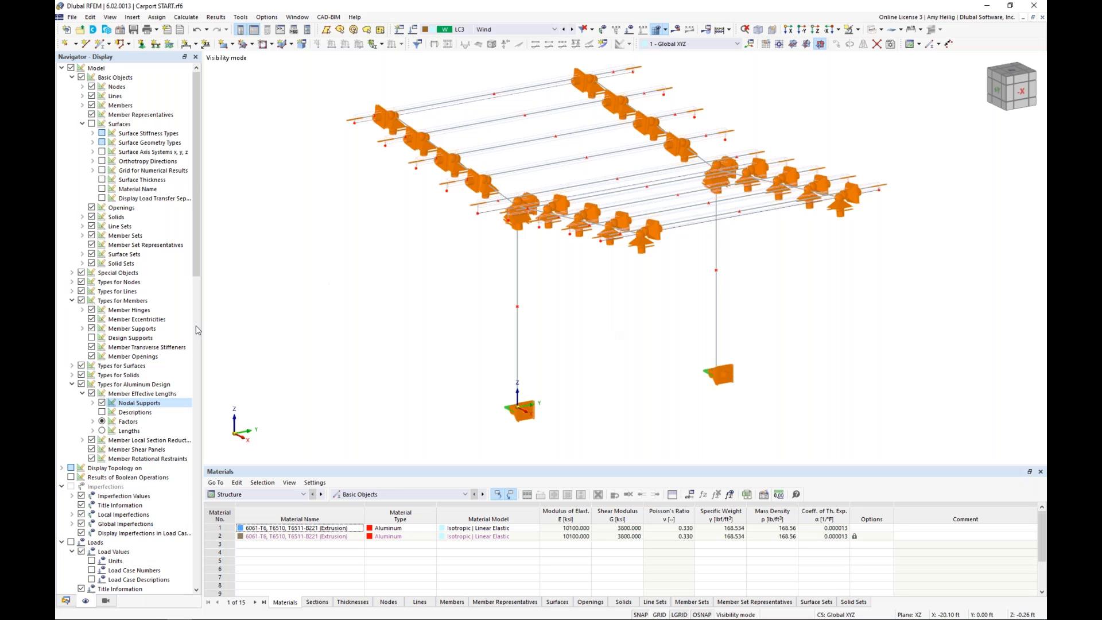
pyautogui.click(103, 404)
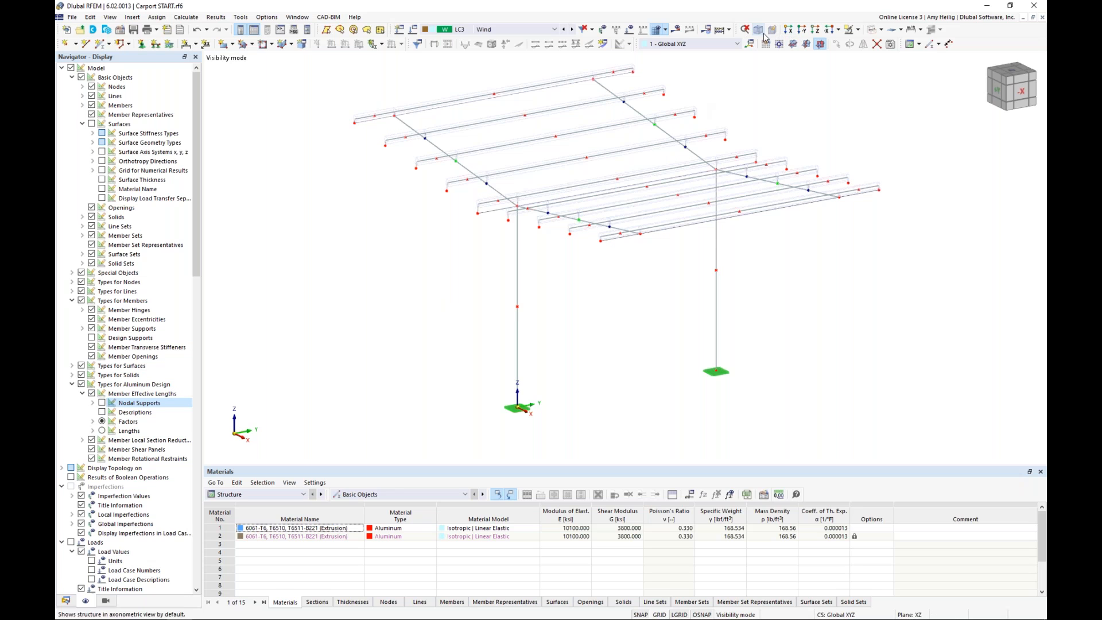
pyautogui.click(872, 30)
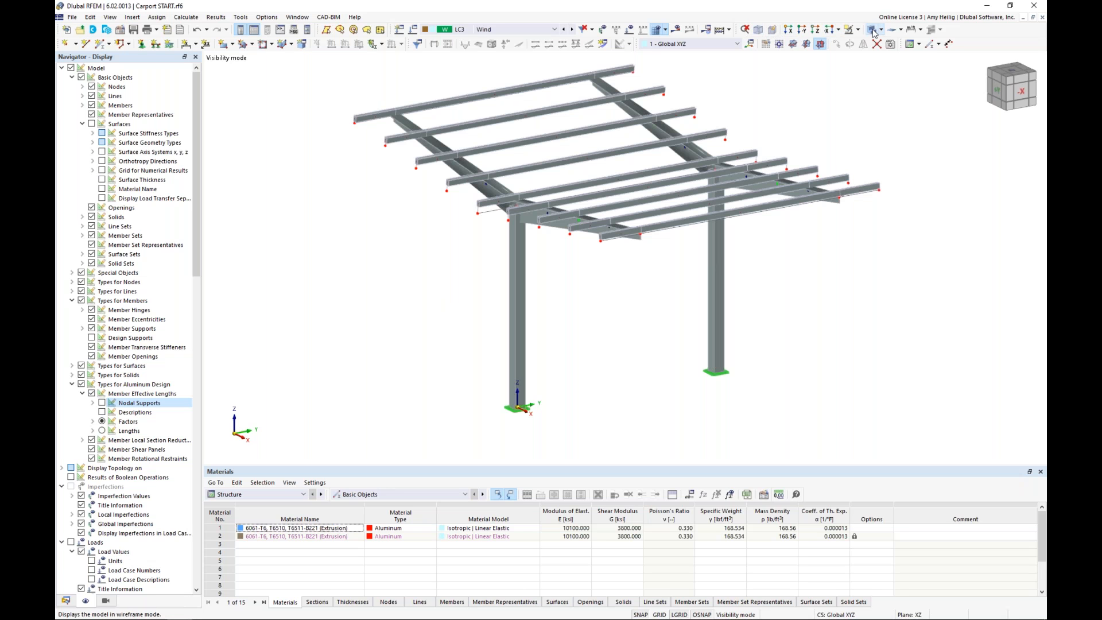
pyautogui.click(872, 30)
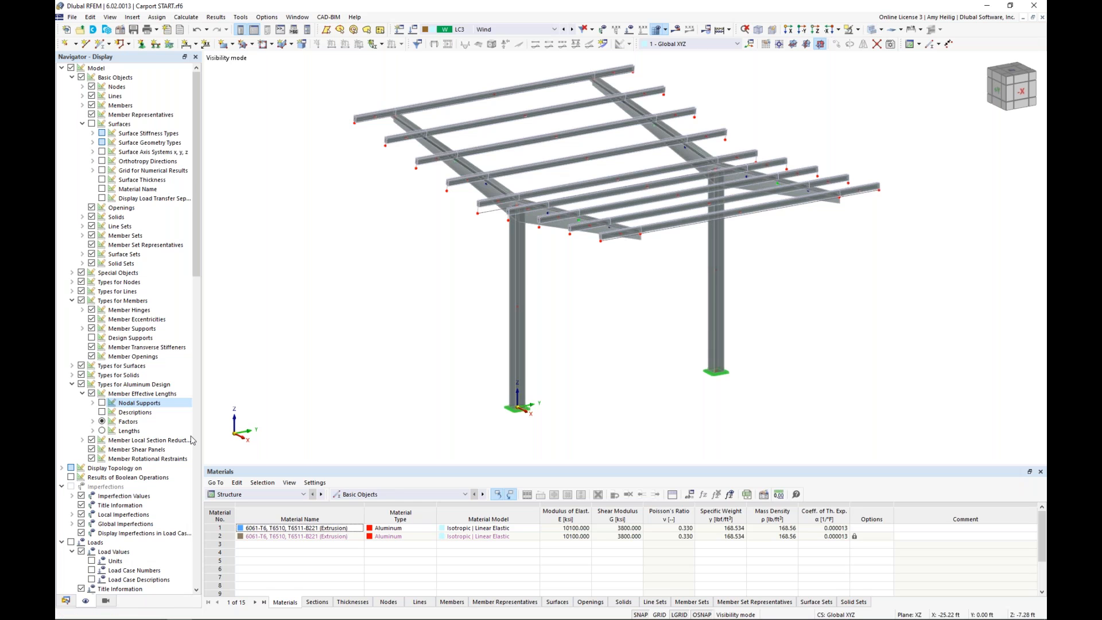
pyautogui.click(92, 125)
pyautogui.moveTo(320, 232); pyautogui.dragTo(376, 279, button='middle')
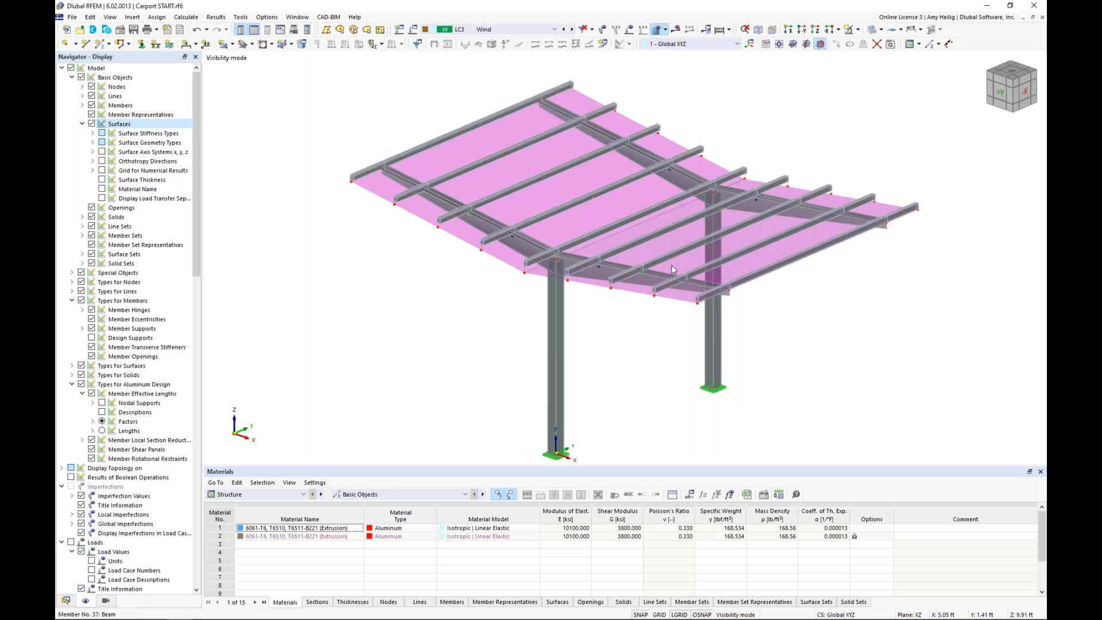
# Review the Load Transfer stiffness type and the load transfer direction options of roof surface 1, leaving its settings unchanged.
pyautogui.click(577, 187)
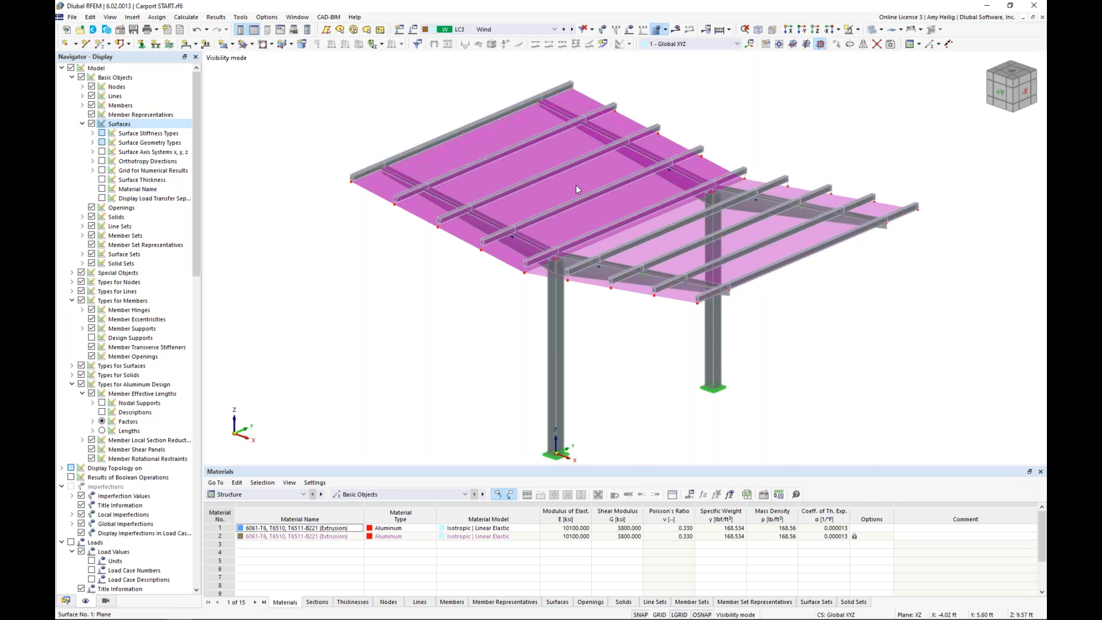
pyautogui.doubleClick(576, 185)
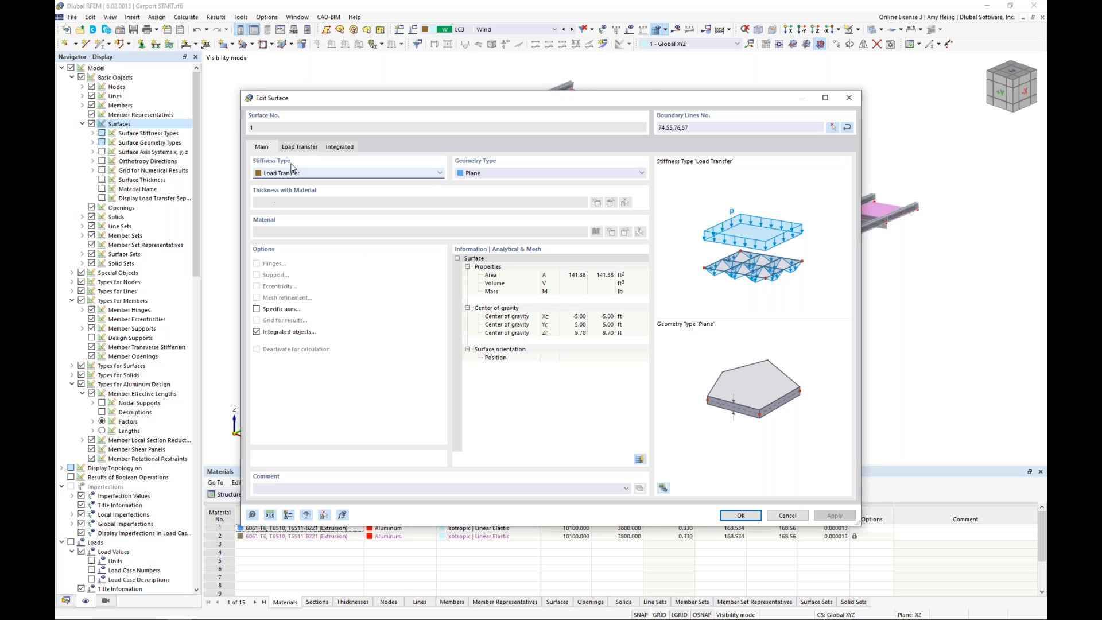
pyautogui.click(291, 174)
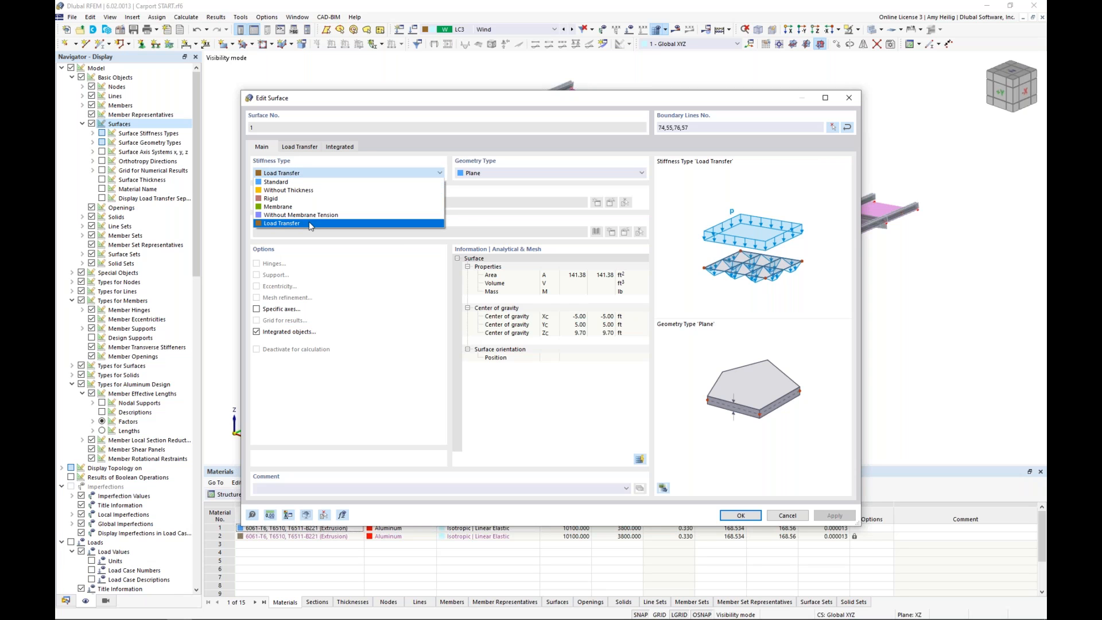
pyautogui.click(309, 223)
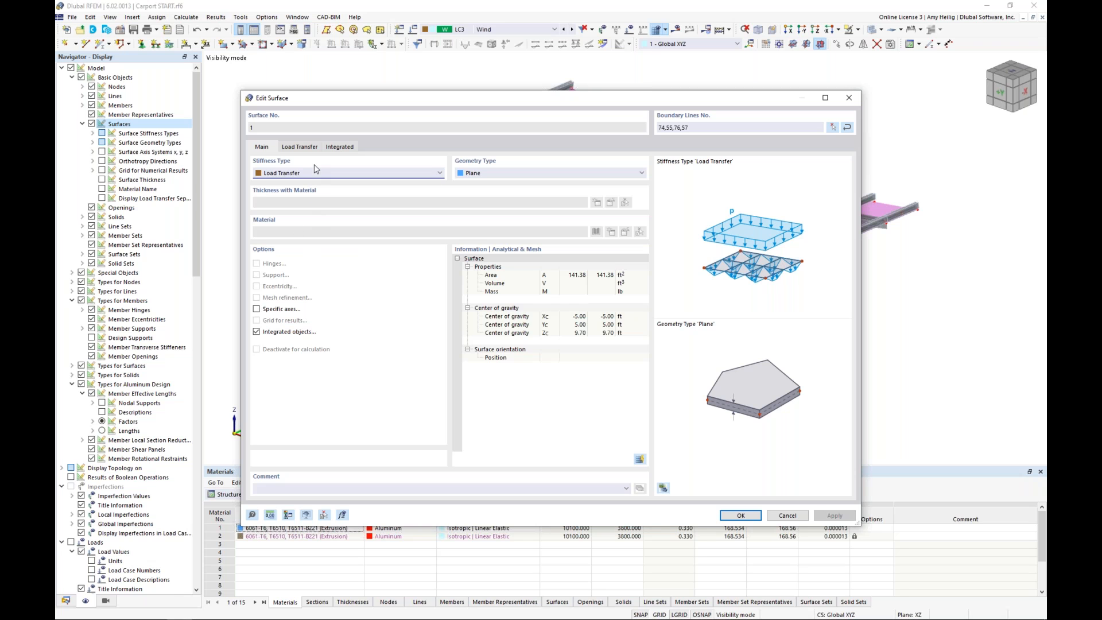
pyautogui.click(309, 148)
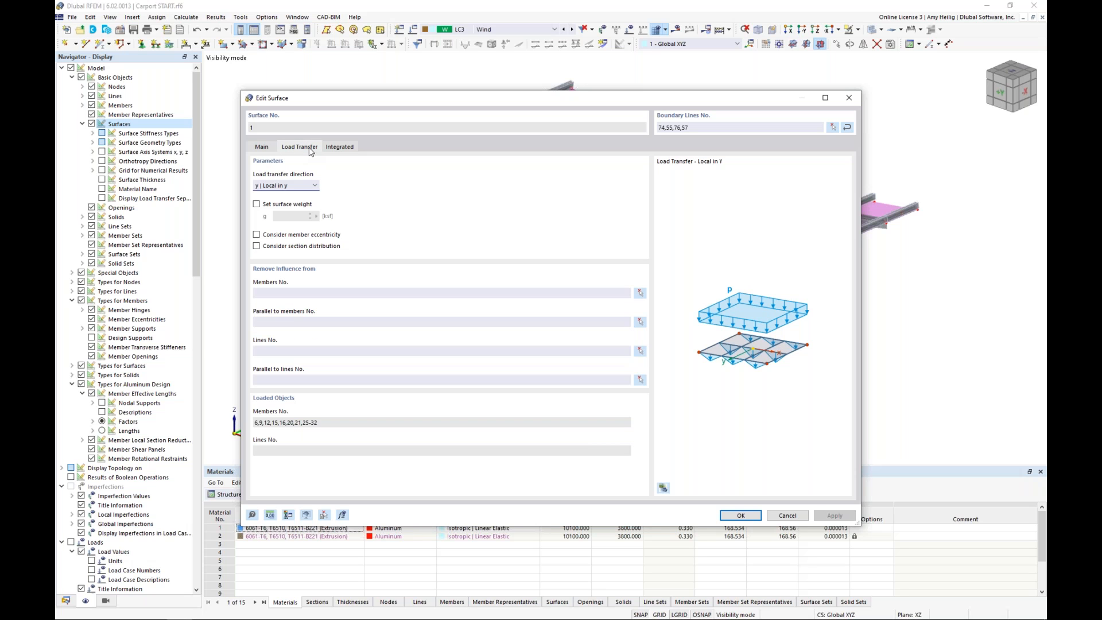
pyautogui.click(313, 187)
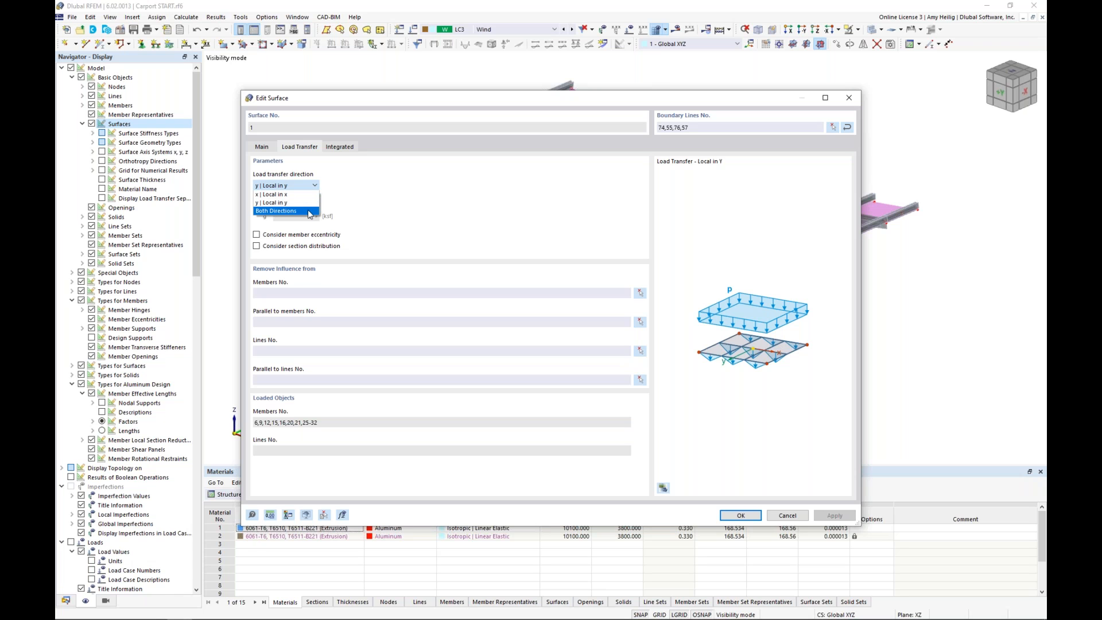
pyautogui.click(402, 230)
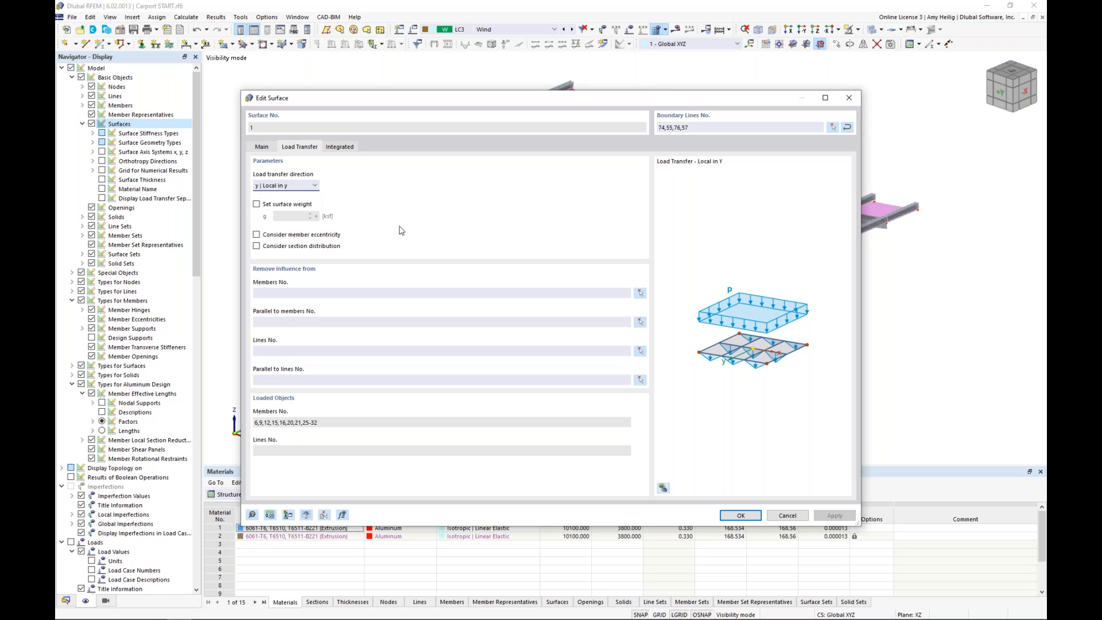
pyautogui.click(786, 515)
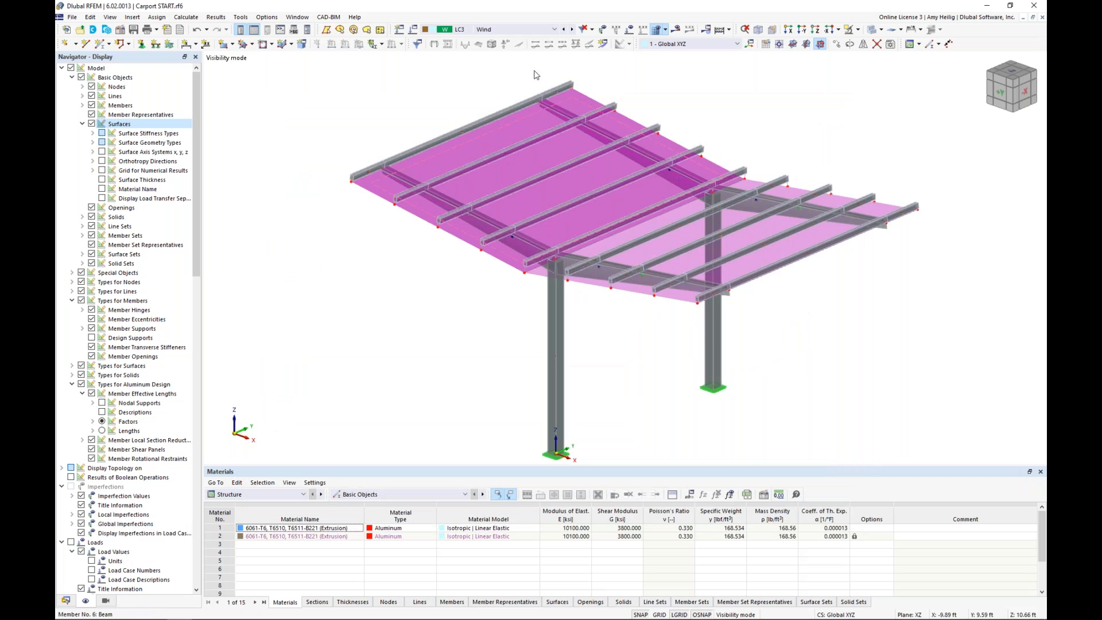
# Display the surface loads of load case LC1 Dead on the carport roof.
pyautogui.scroll(2, 511, 30)
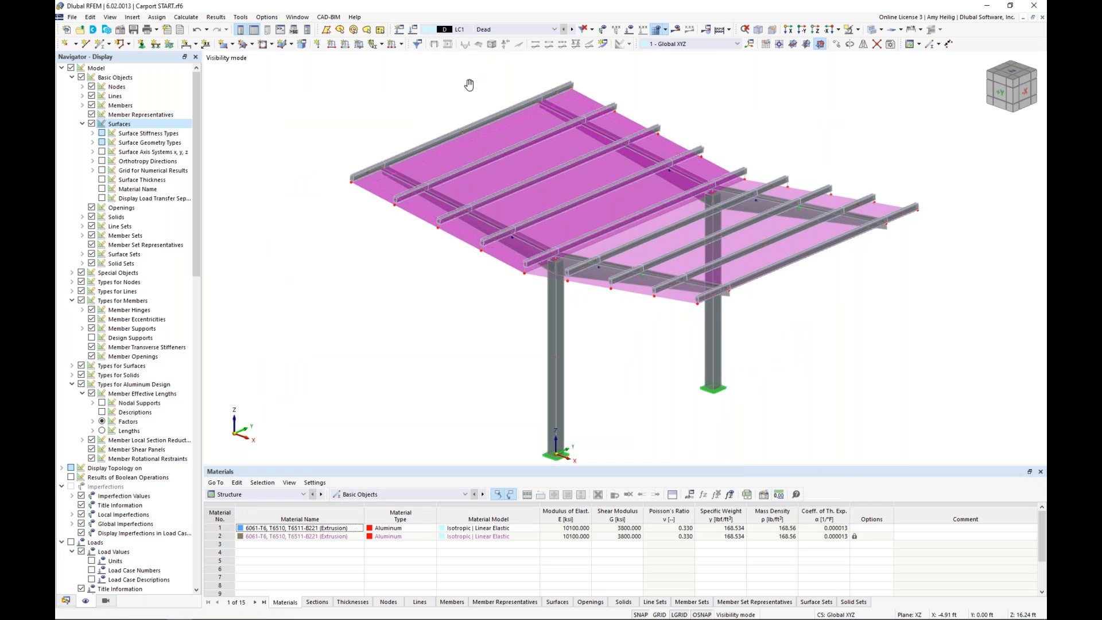
pyautogui.click(630, 29)
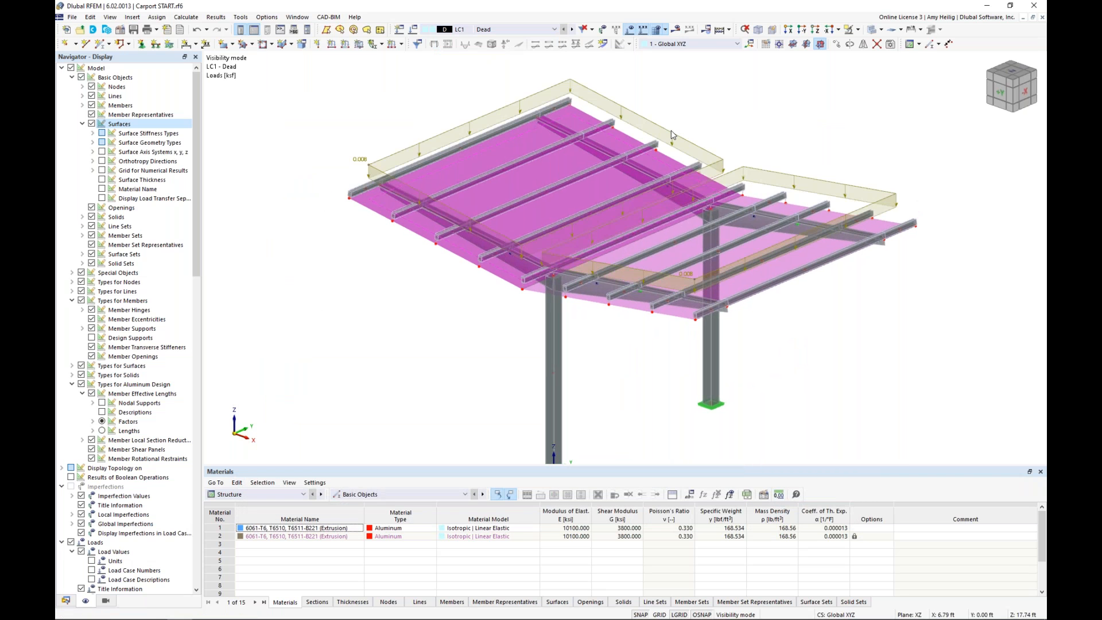
pyautogui.keyDown('ctrl'); pyautogui.moveTo(673, 136); pyautogui.dragTo(734, 106, button='middle'); pyautogui.keyUp('ctrl')
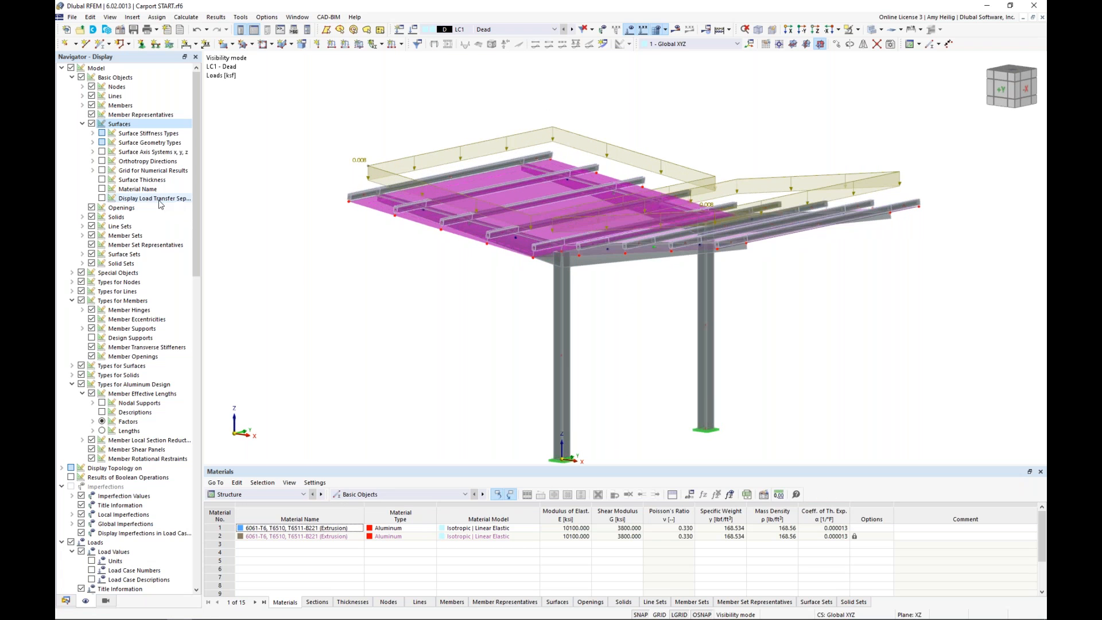
# Display the load transfer separately to examine the purlin line loads, including in the Y-direction view, and turn that display off again.
pyautogui.click(102, 198)
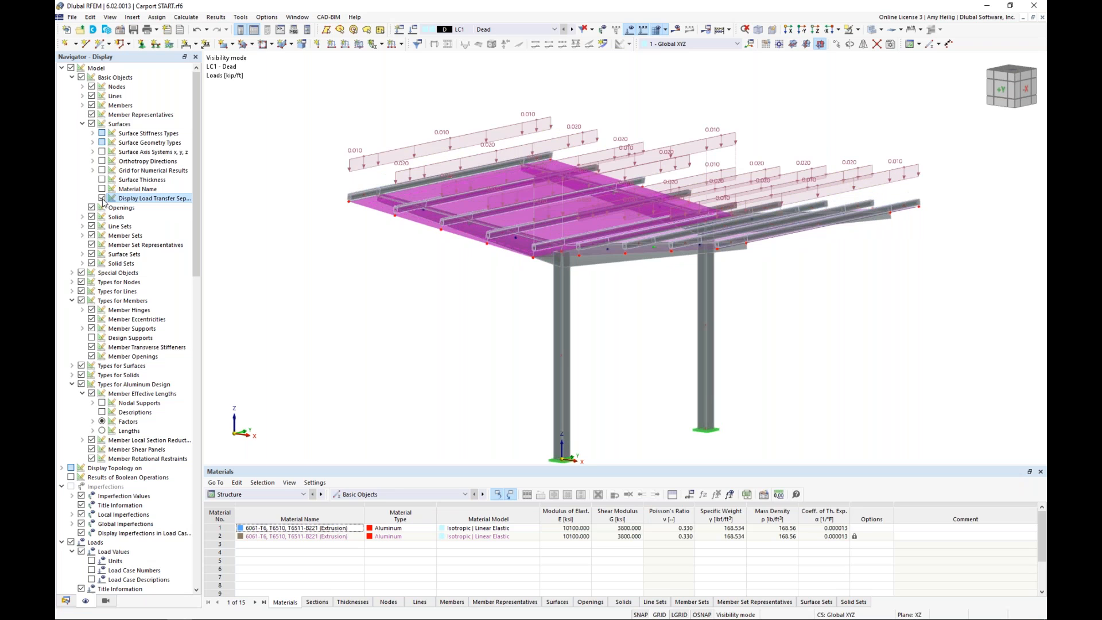
pyautogui.hotkey('ctrl', 'shift', 'y')
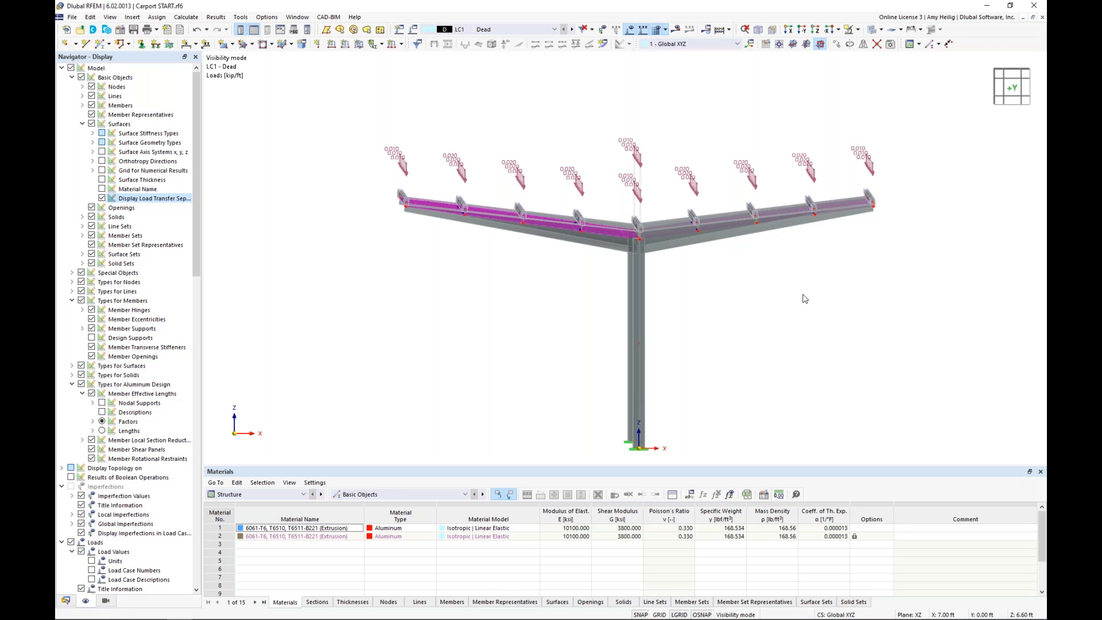
pyautogui.keyDown('ctrl'); pyautogui.moveTo(805, 298); pyautogui.dragTo(728, 313, button='middle'); pyautogui.keyUp('ctrl')
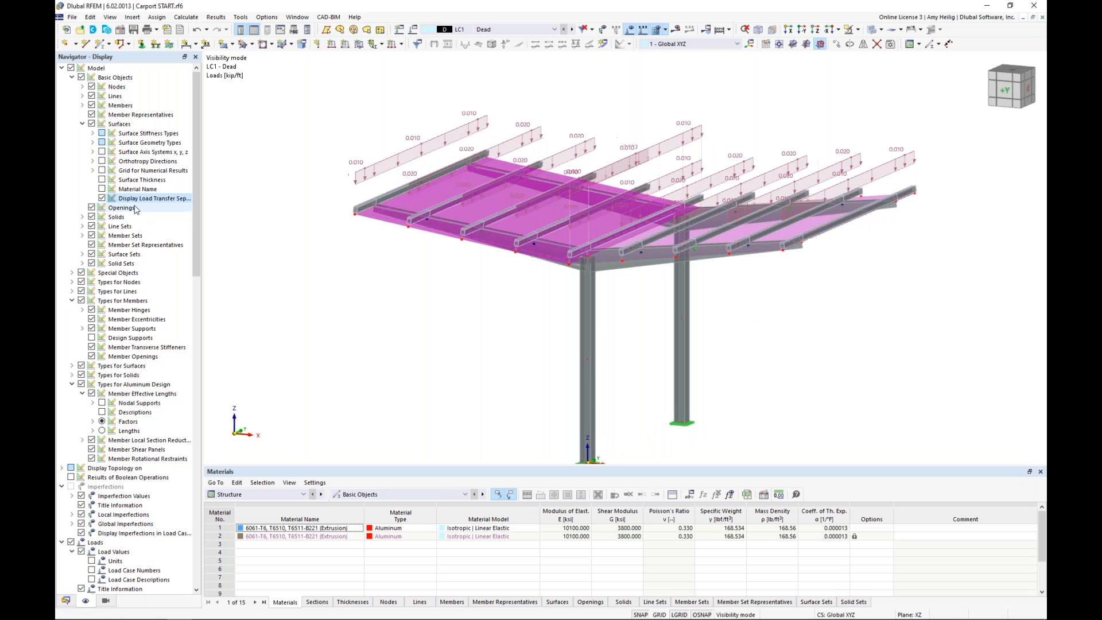
pyautogui.click(102, 198)
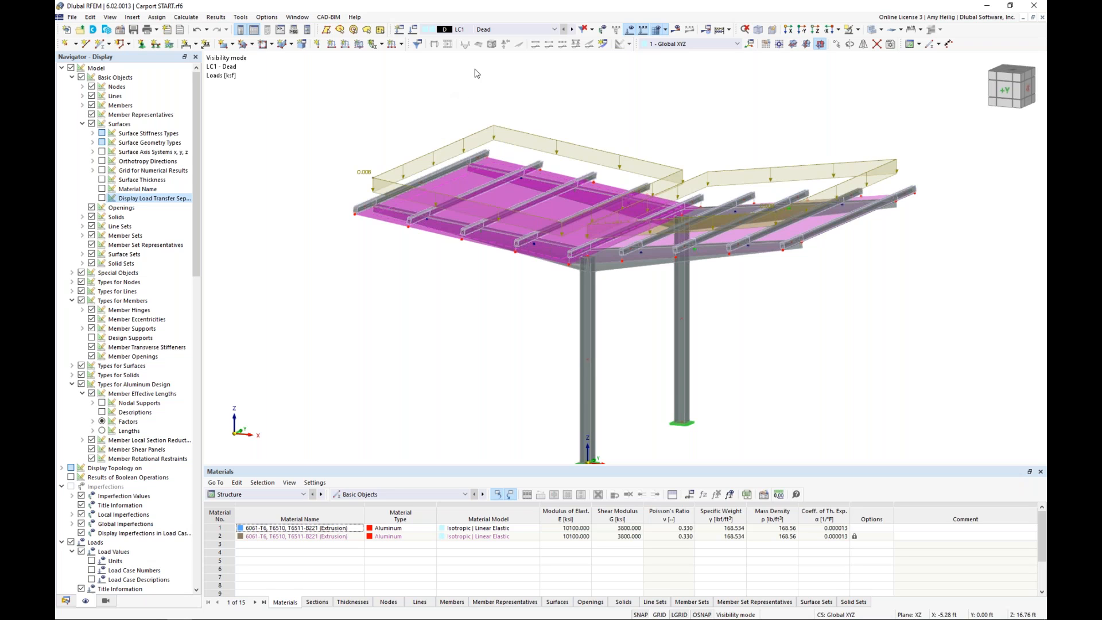
# Show the LC2 Live loads, and review the analysis type options of LC3 Wind in the load case settings, keeping Wind Simulation.
pyautogui.click(573, 29)
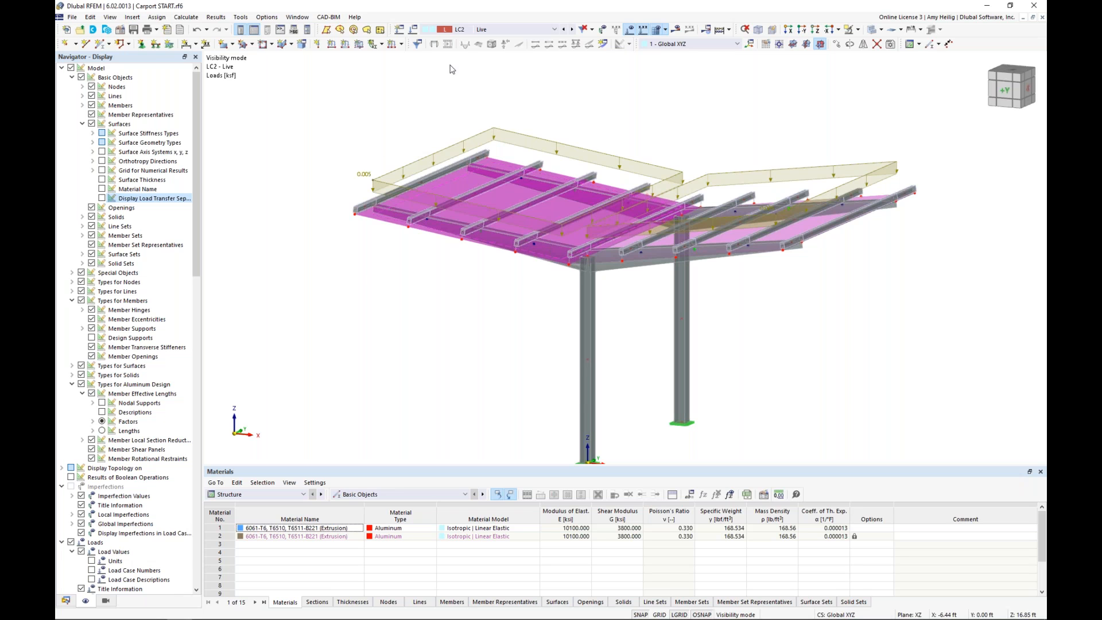
pyautogui.click(414, 31)
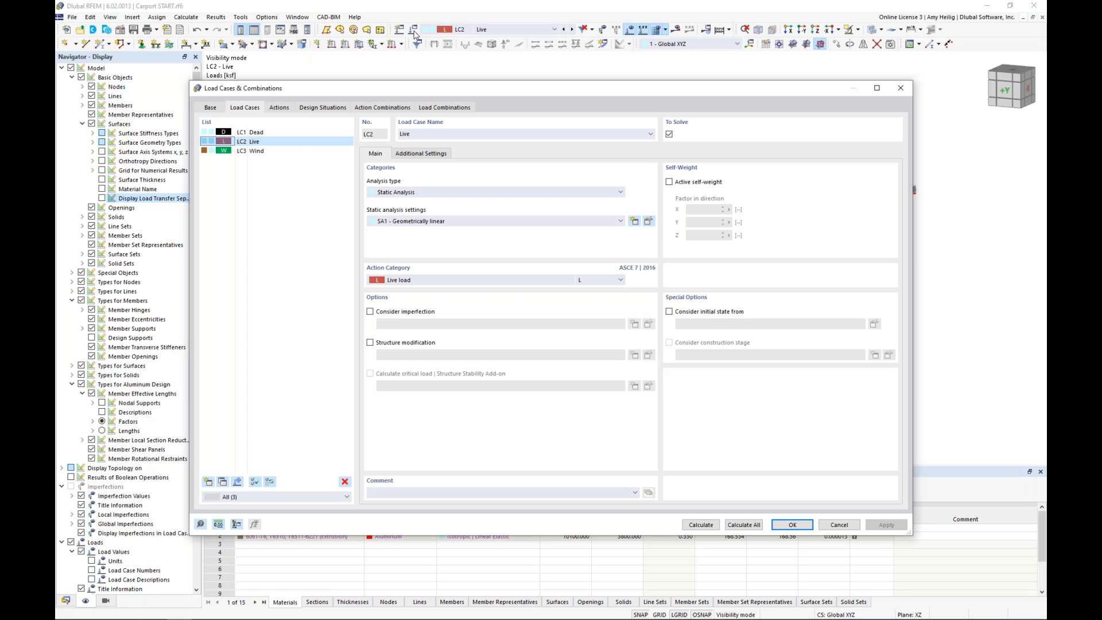
pyautogui.click(259, 155)
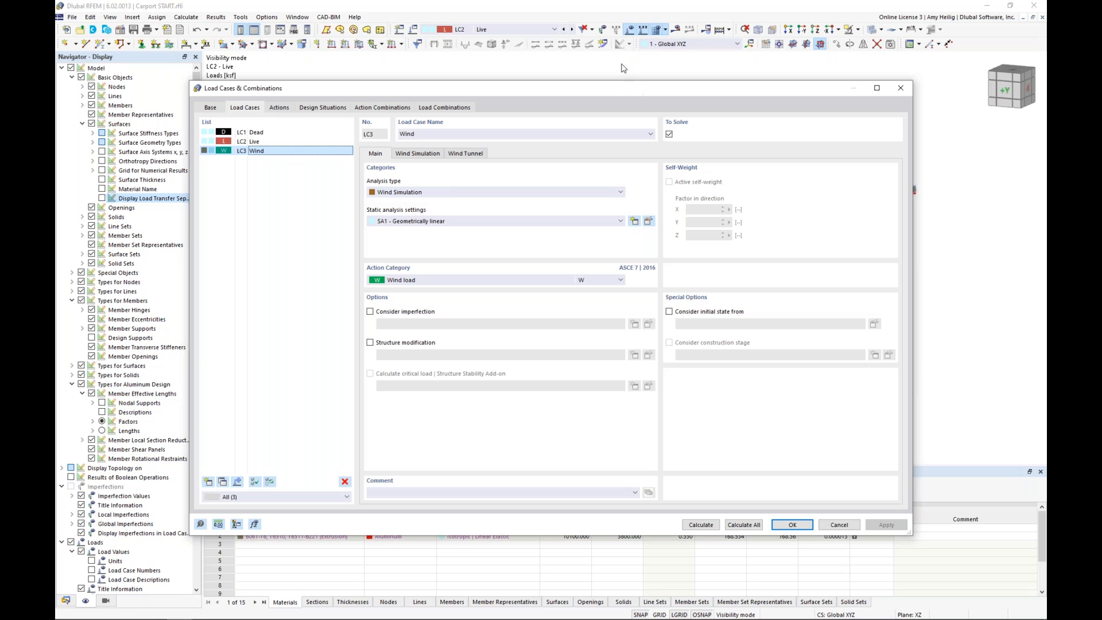
pyautogui.moveTo(613, 90); pyautogui.dragTo(630, 421)
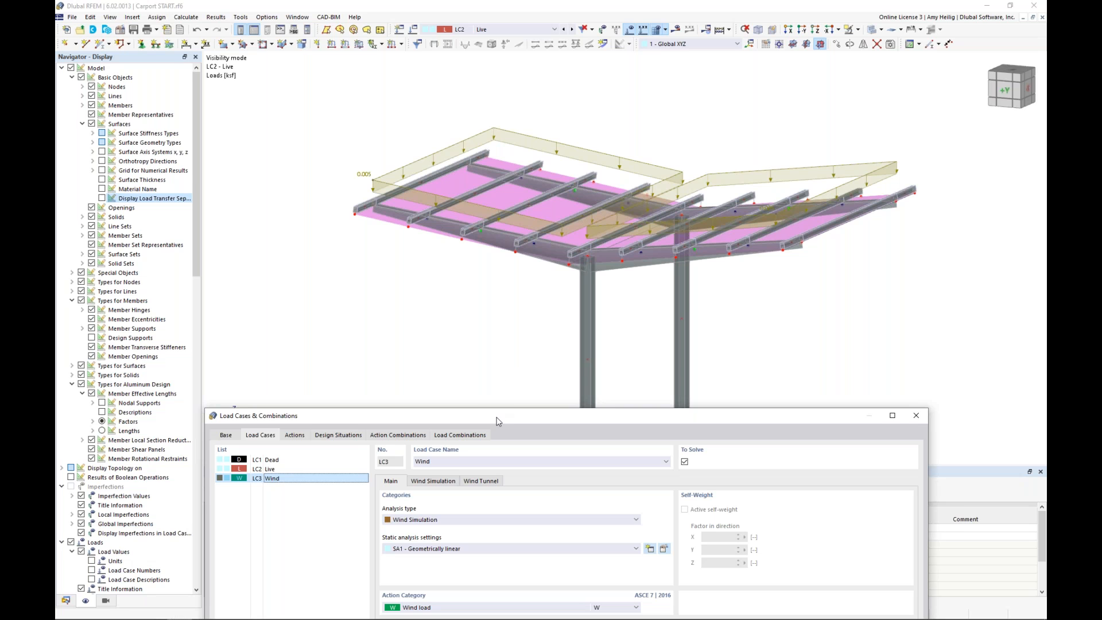
pyautogui.moveTo(498, 421); pyautogui.dragTo(522, 103)
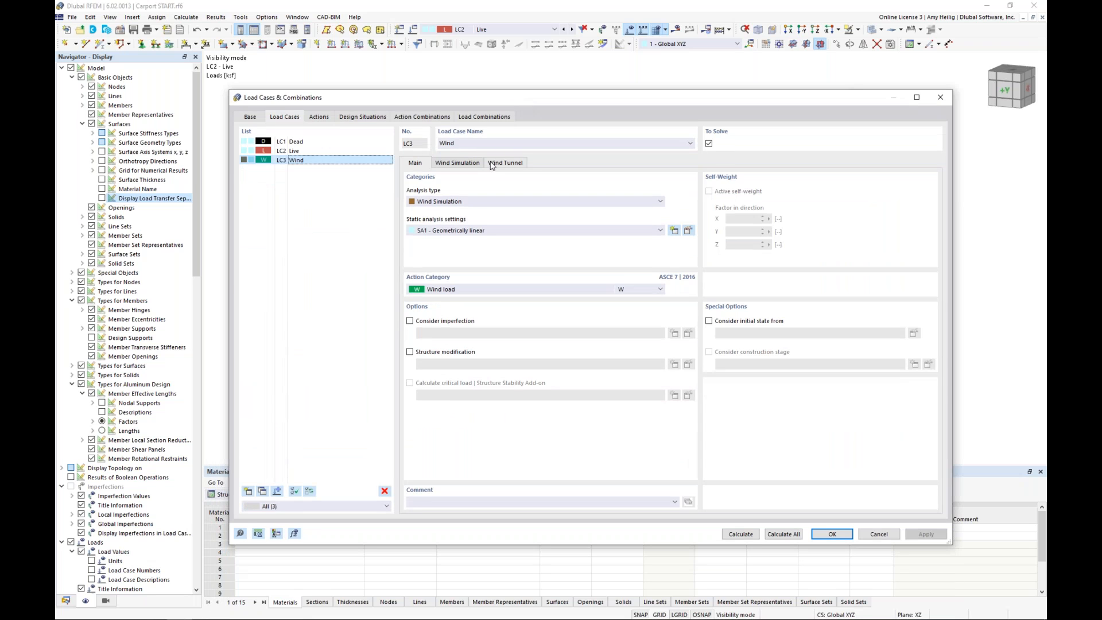
pyautogui.click(438, 201)
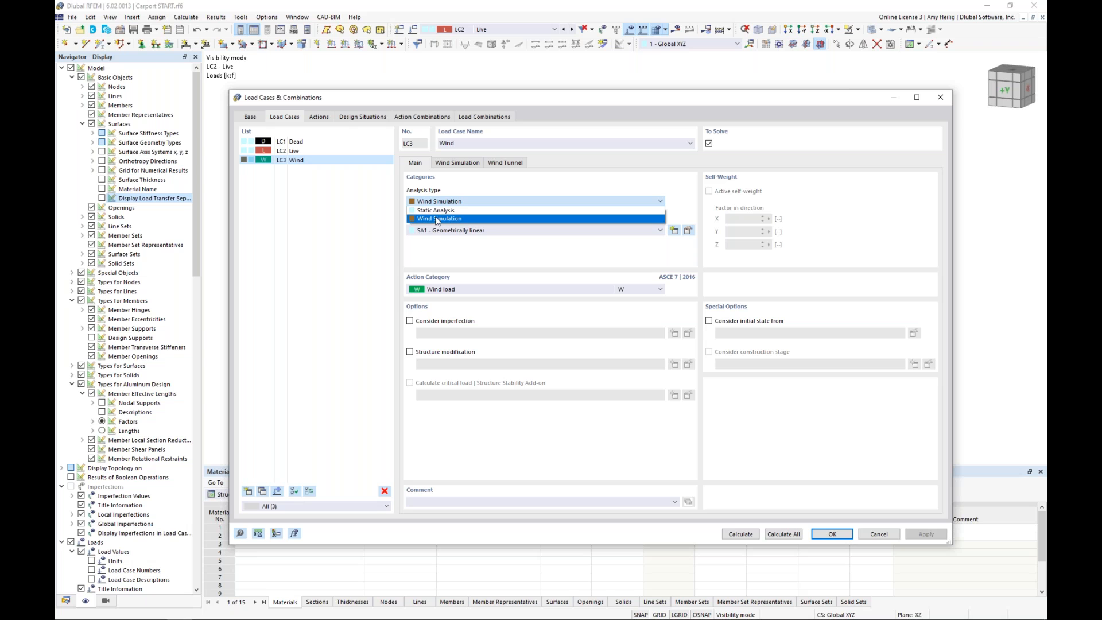
pyautogui.click(519, 197)
# Open the wind simulation settings of LC3 Wind, launch its simulation in RWIND, and switch to the model editor there.
pyautogui.click(459, 163)
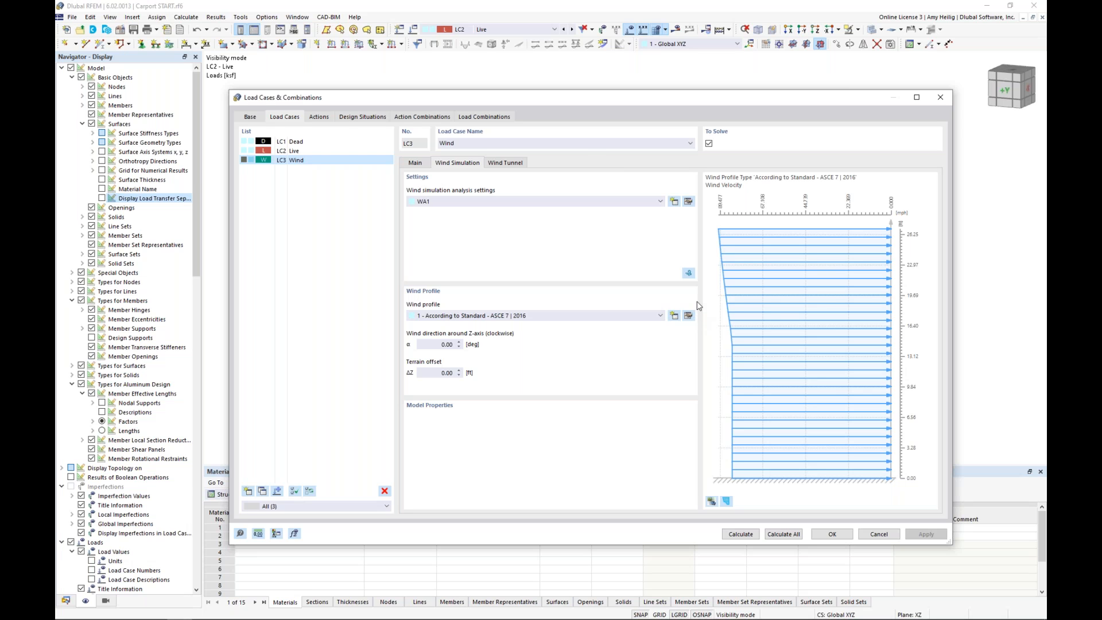
pyautogui.click(689, 274)
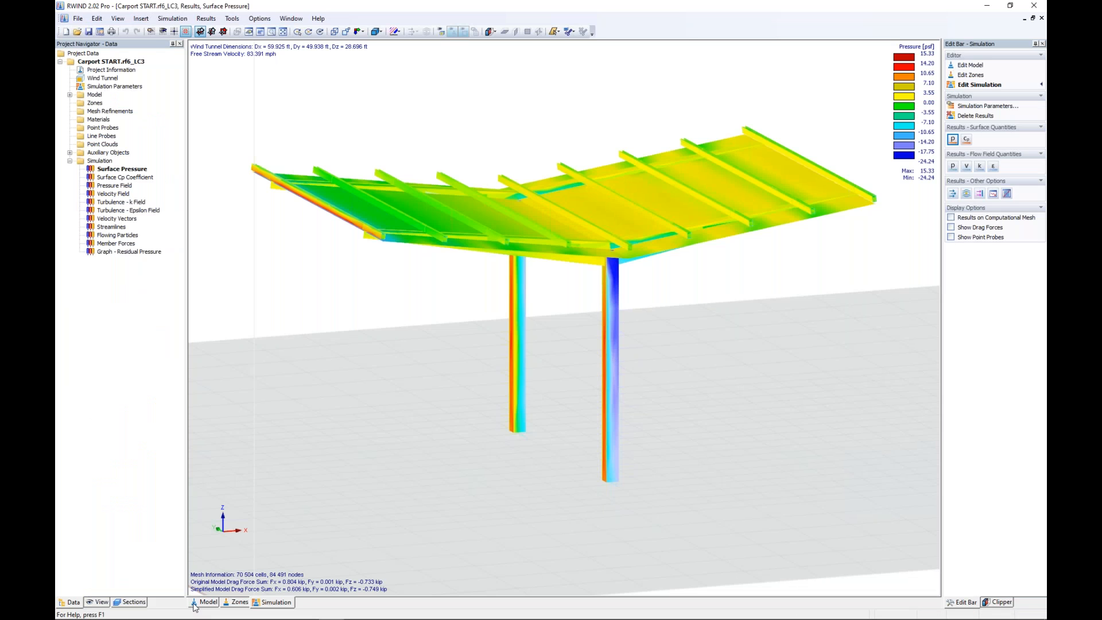
pyautogui.click(195, 602)
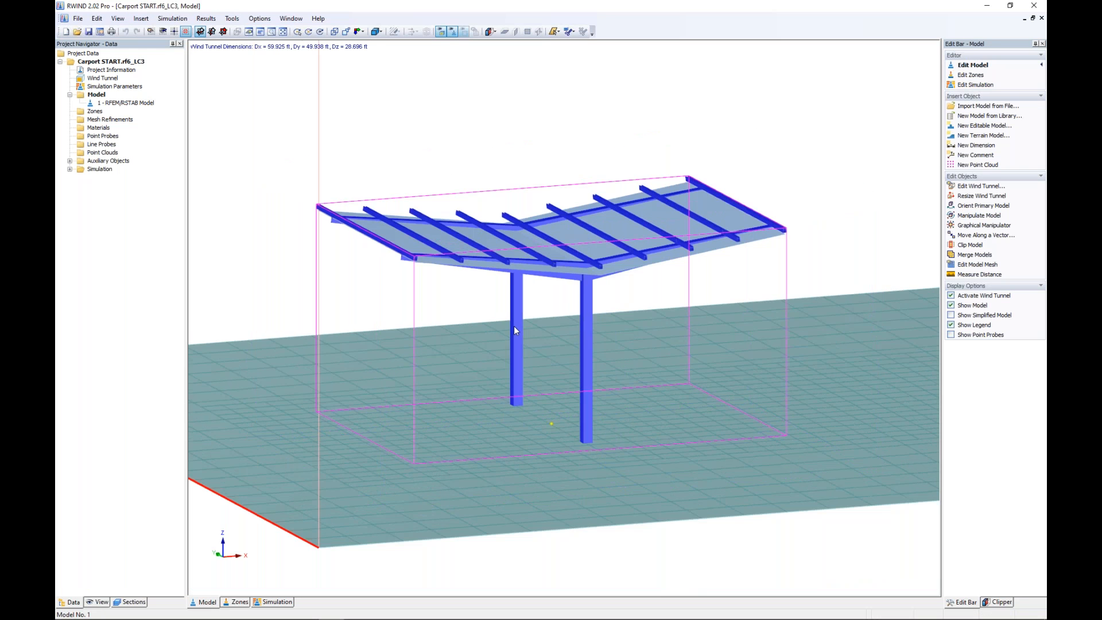
# Examine the carport model inside the wind tunnel, from the overall domain down to the purlin and beam profiles.
pyautogui.scroll(-3, 515, 331)
pyautogui.moveTo(469, 346); pyautogui.dragTo(467, 370, button='middle')
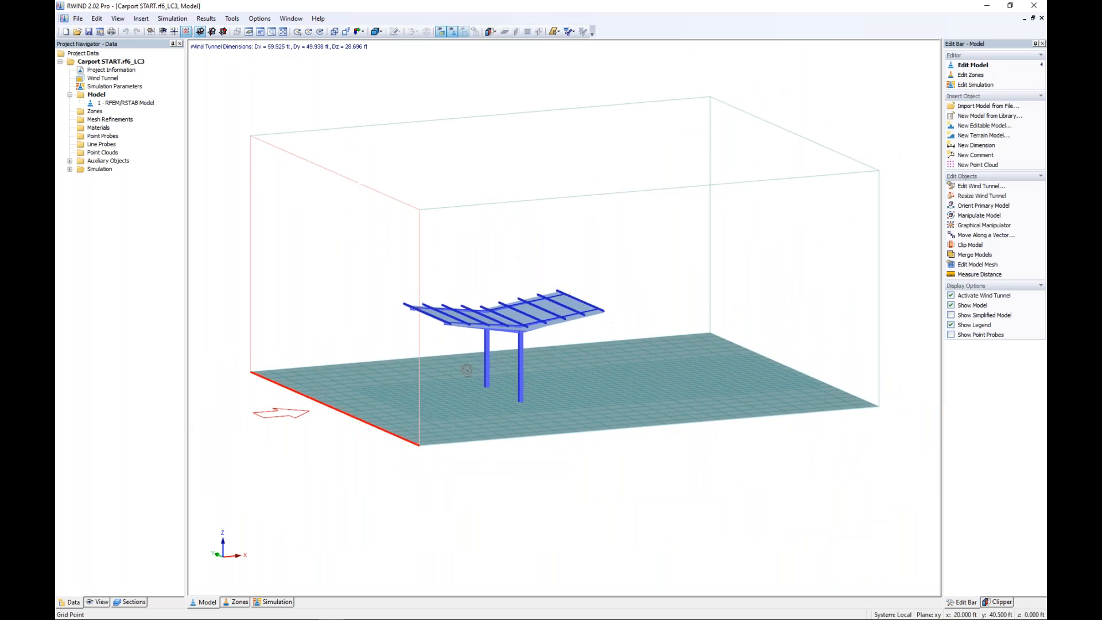
pyautogui.scroll(5, 488, 338)
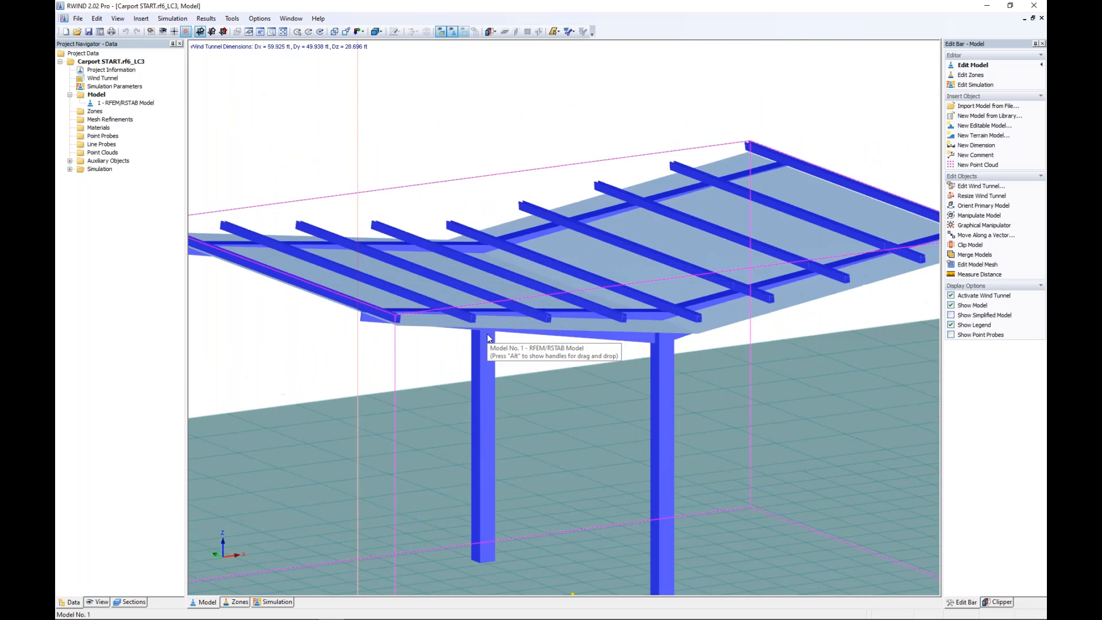
pyautogui.scroll(4, 488, 338)
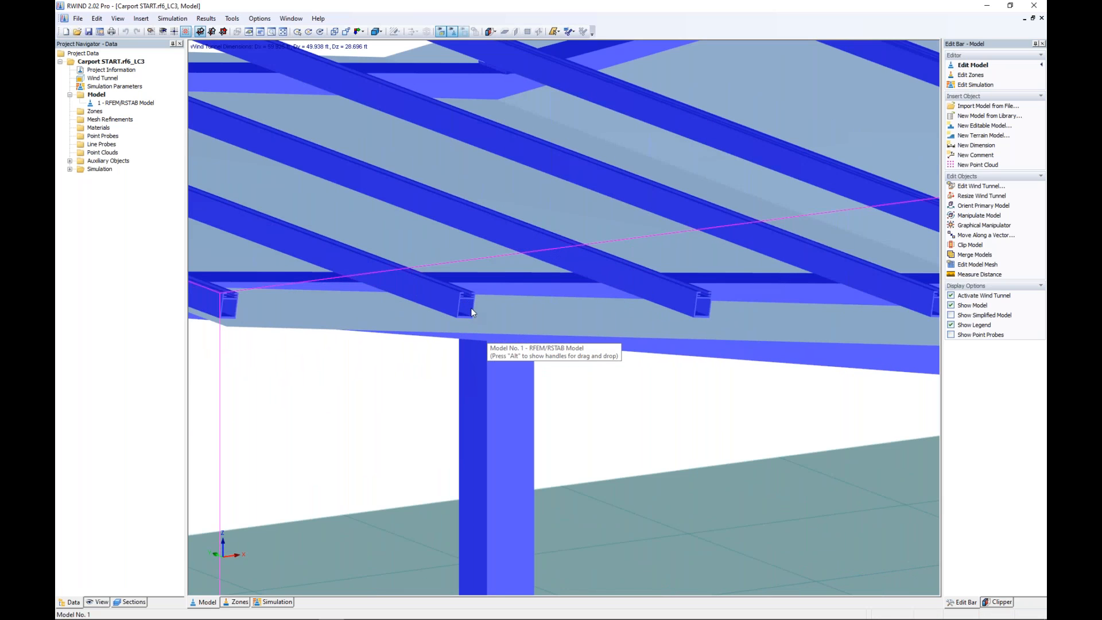
pyautogui.scroll(-6, 489, 333)
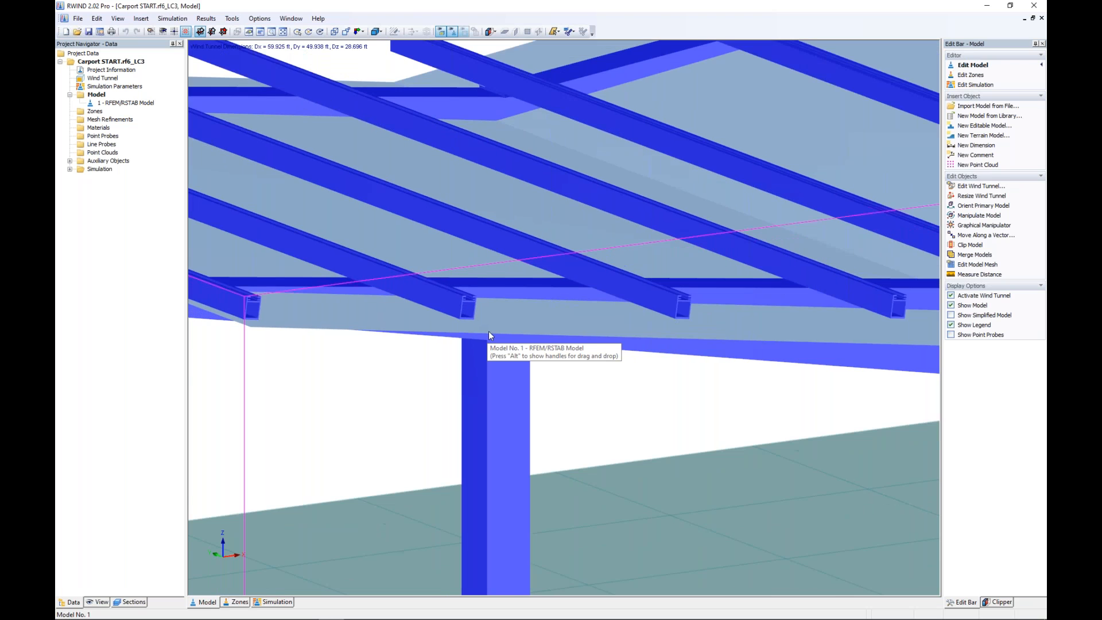
pyautogui.keyDown('ctrl'); pyautogui.moveTo(490, 336); pyautogui.dragTo(577, 323, button='middle'); pyautogui.keyUp('ctrl')
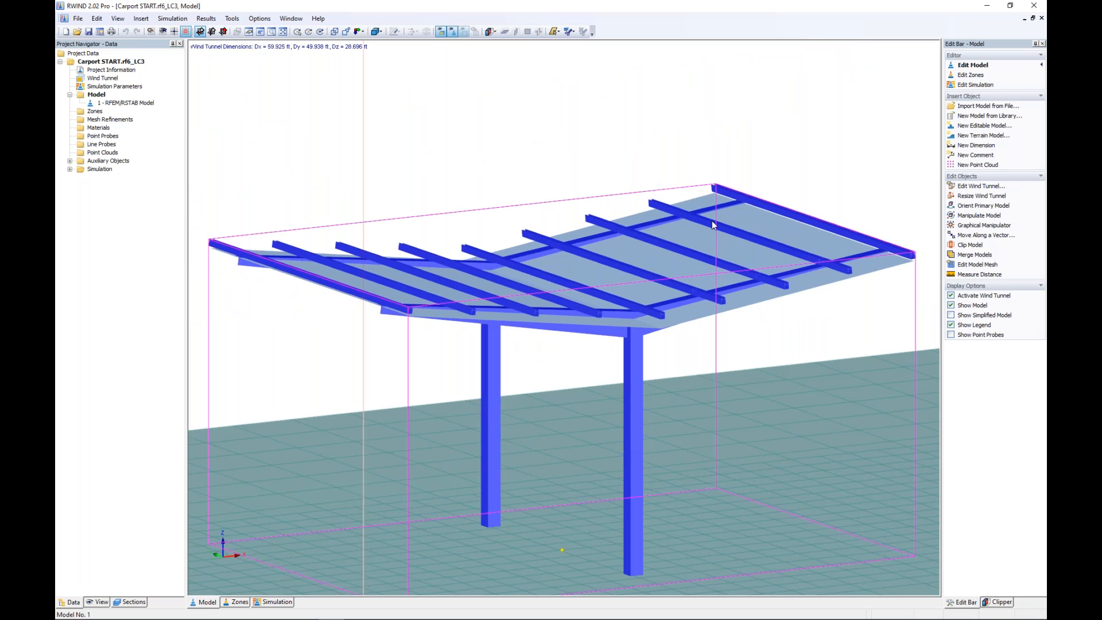
pyautogui.scroll(-3, 571, 208)
pyautogui.scroll(-5, 571, 209)
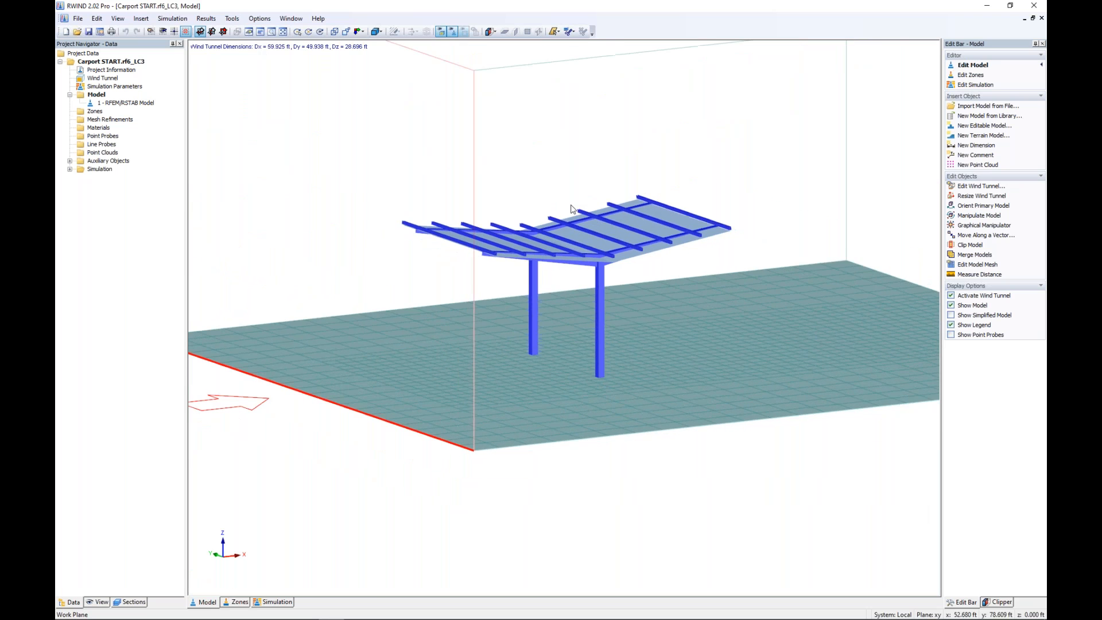
# Show the simulation results and examine the surface pressure on the carport's columns and roof, from above and below.
pyautogui.moveTo(585, 90); pyautogui.dragTo(596, 173, button='middle')
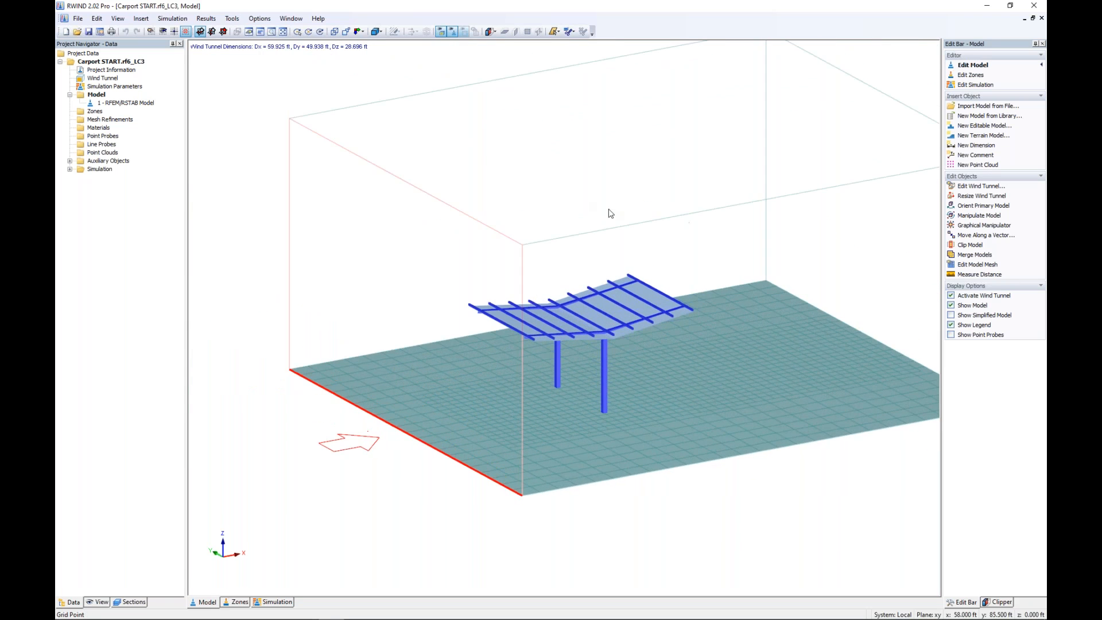
pyautogui.moveTo(627, 212); pyautogui.dragTo(539, 200, button='middle')
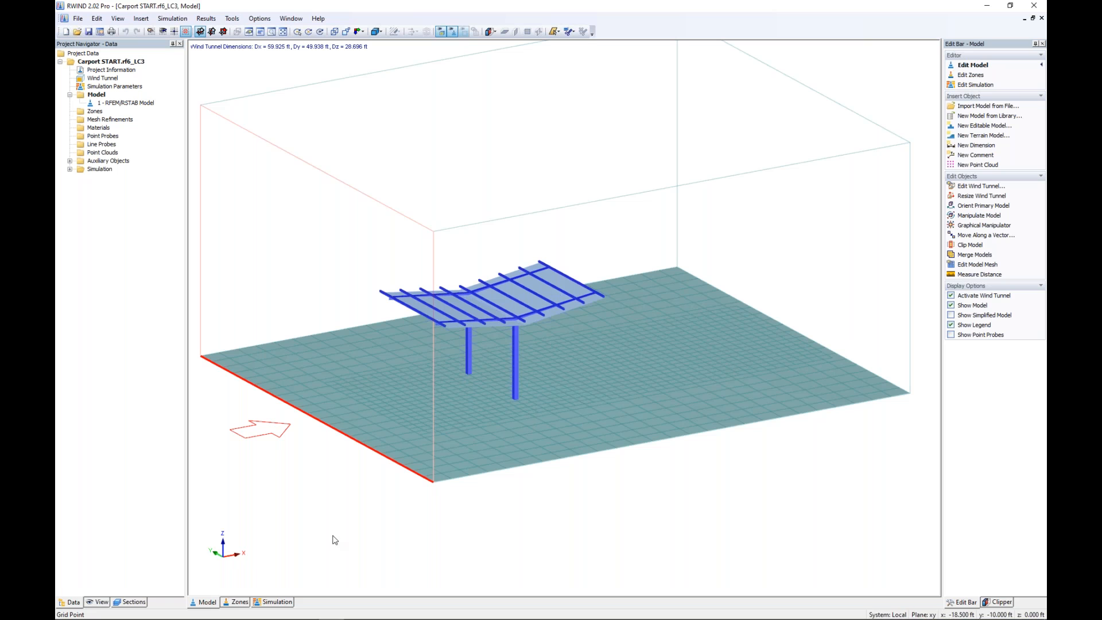
pyautogui.click(277, 602)
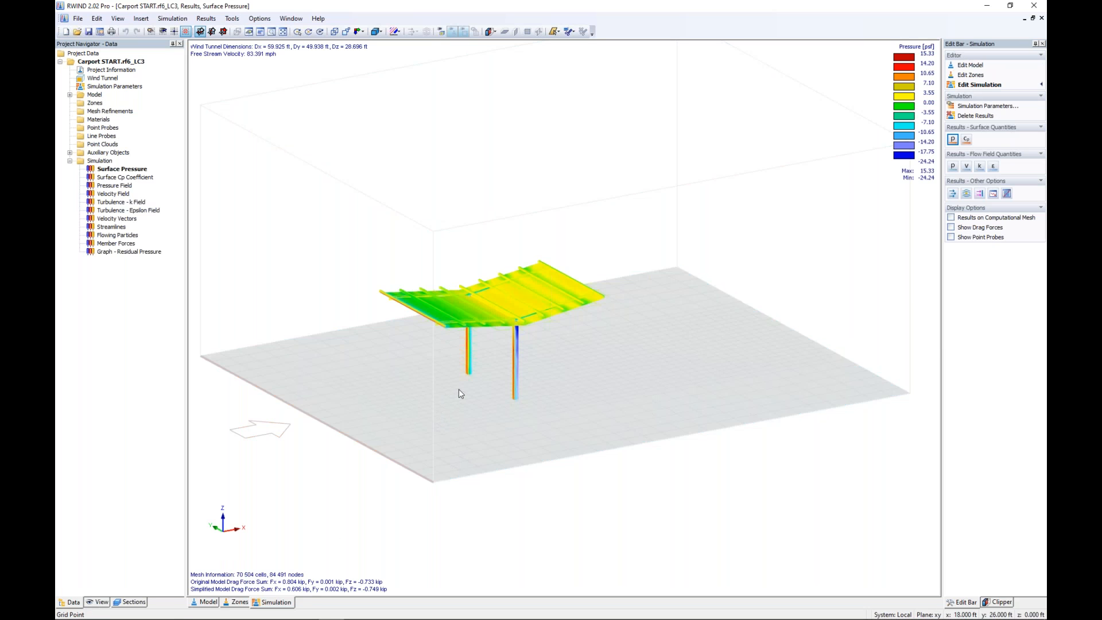
pyautogui.keyDown('ctrl'); pyautogui.moveTo(457, 390); pyautogui.dragTo(497, 387, button='middle'); pyautogui.keyUp('ctrl')
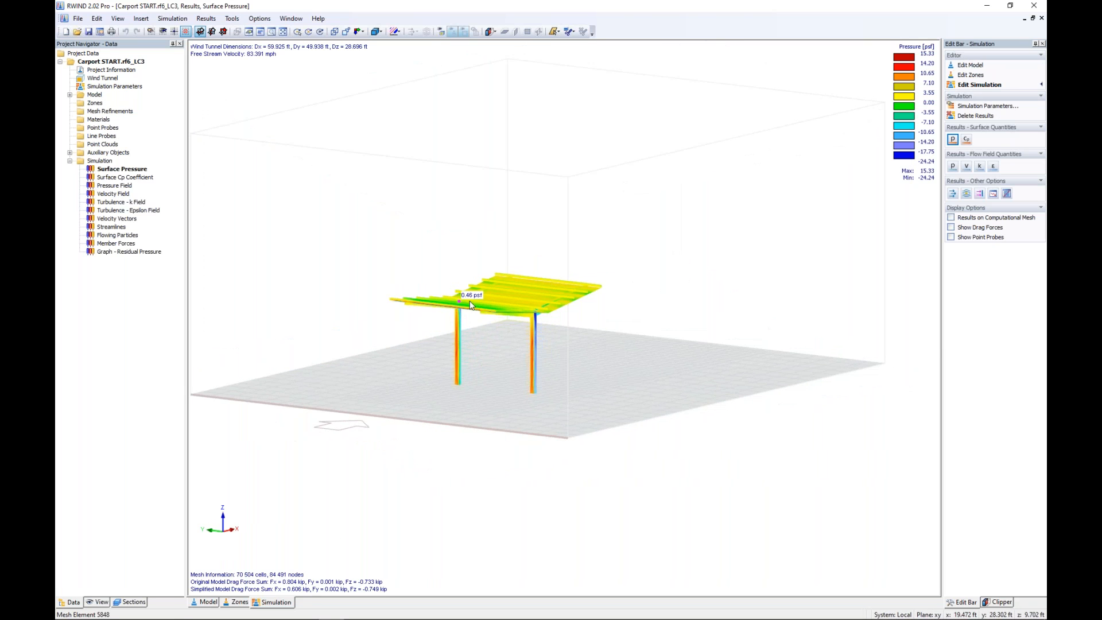
pyautogui.scroll(5, 470, 301)
pyautogui.scroll(1, 470, 301)
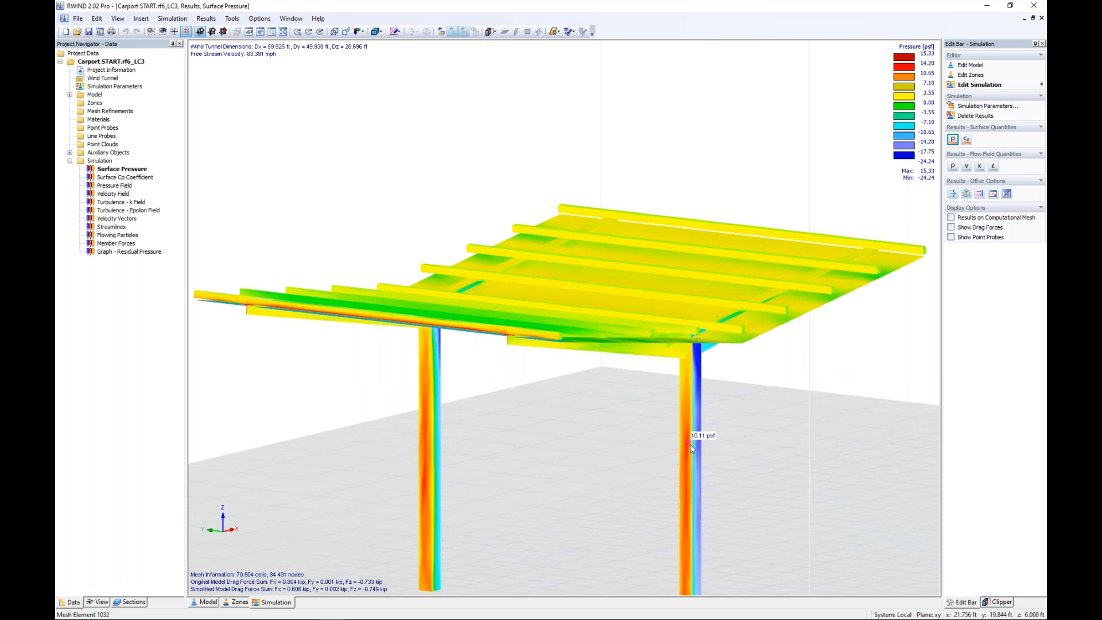
pyautogui.moveTo(689, 453); pyautogui.dragTo(670, 365, button='middle')
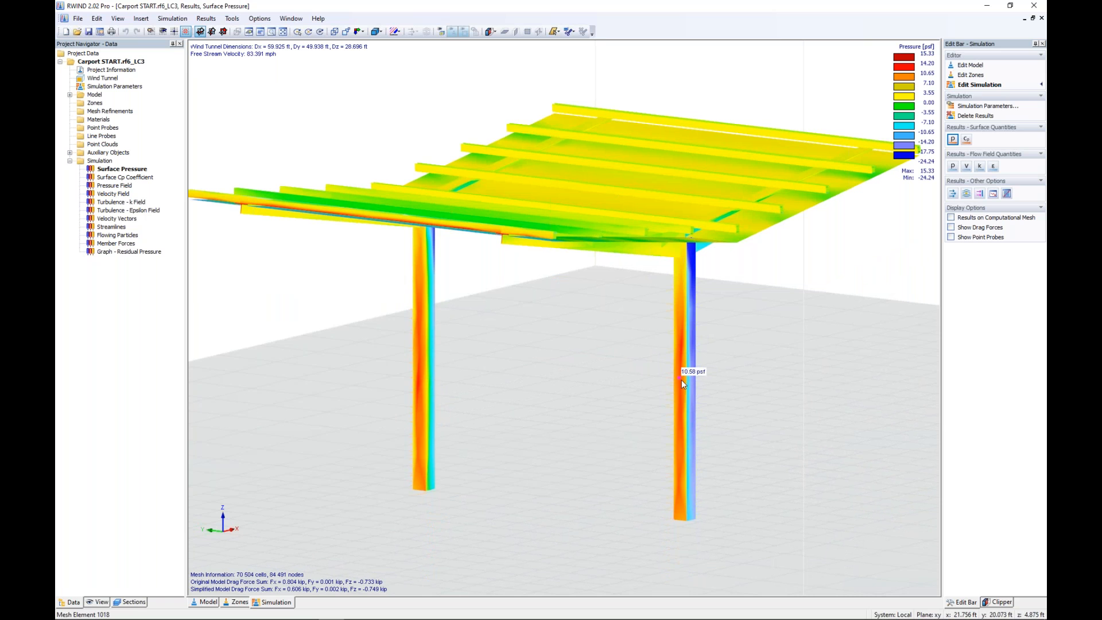
pyautogui.keyDown('ctrl'); pyautogui.moveTo(546, 313); pyautogui.dragTo(553, 172, button='middle'); pyautogui.keyUp('ctrl')
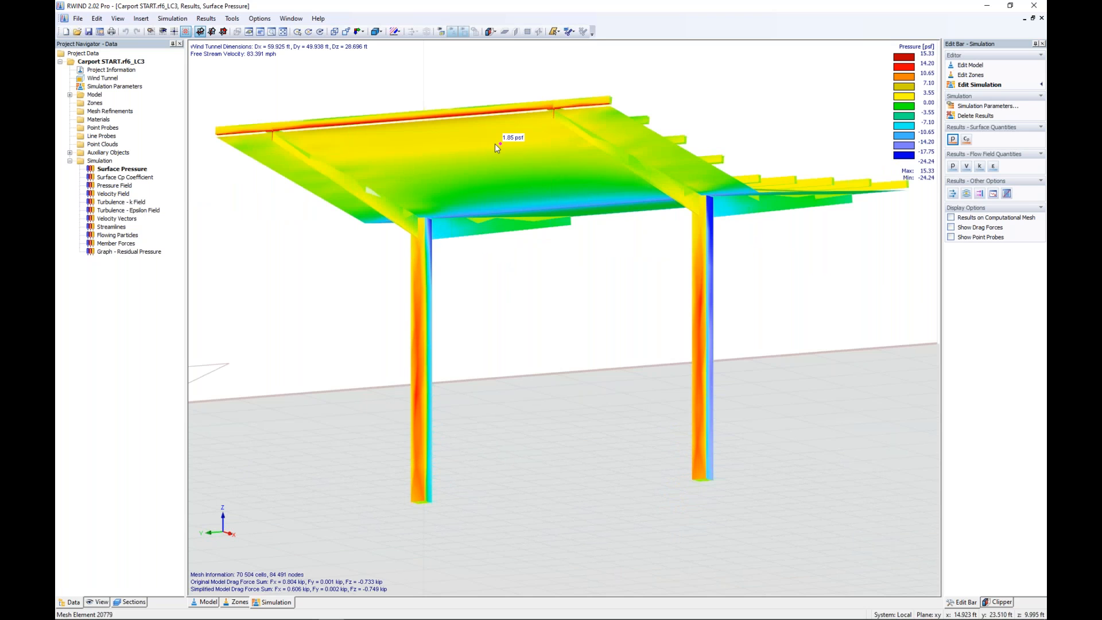
pyautogui.keyDown('ctrl'); pyautogui.moveTo(571, 252); pyautogui.dragTo(433, 364, button='middle'); pyautogui.keyUp('ctrl')
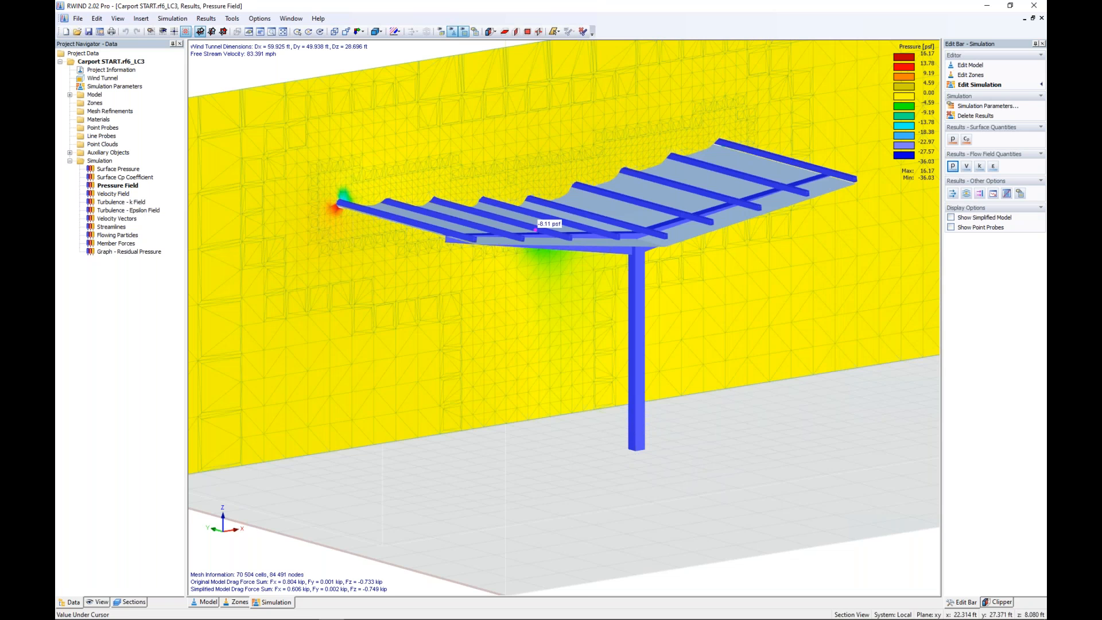
# Examine the pressure field on the section plane through the carport, and show the velocity field on the same plane.
pyautogui.scroll(-3, 536, 230)
pyautogui.moveTo(466, 255); pyautogui.dragTo(491, 287, button='middle')
pyautogui.moveTo(296, 175)
pyautogui.mouseDown()
pyautogui.moveTo(326, 187)
pyautogui.moveTo(293, 178)
pyautogui.mouseUp()
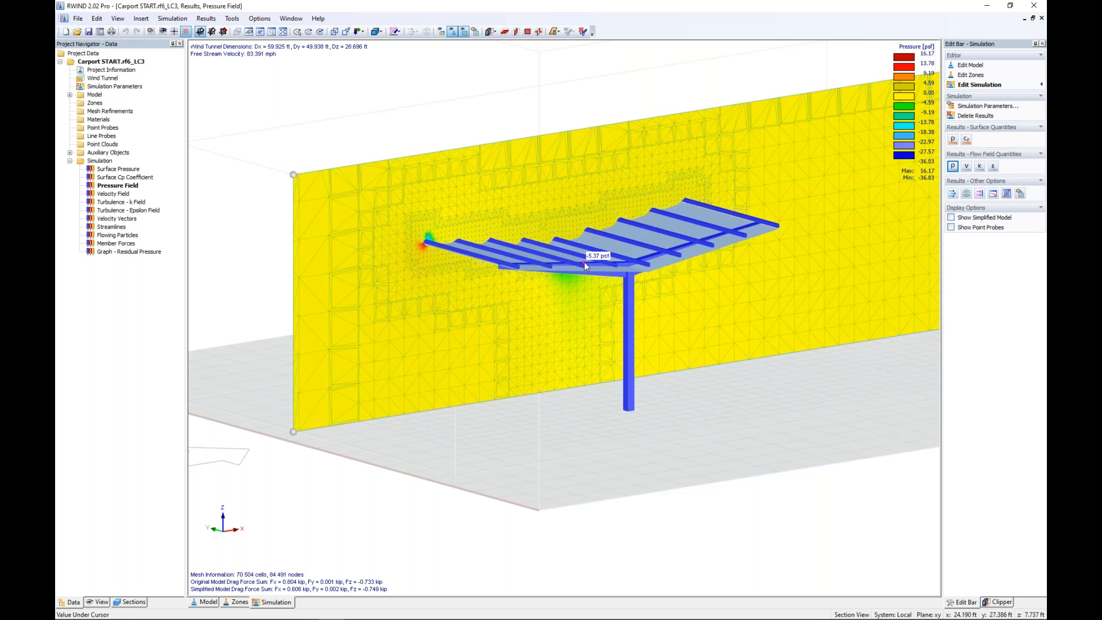
pyautogui.click(966, 167)
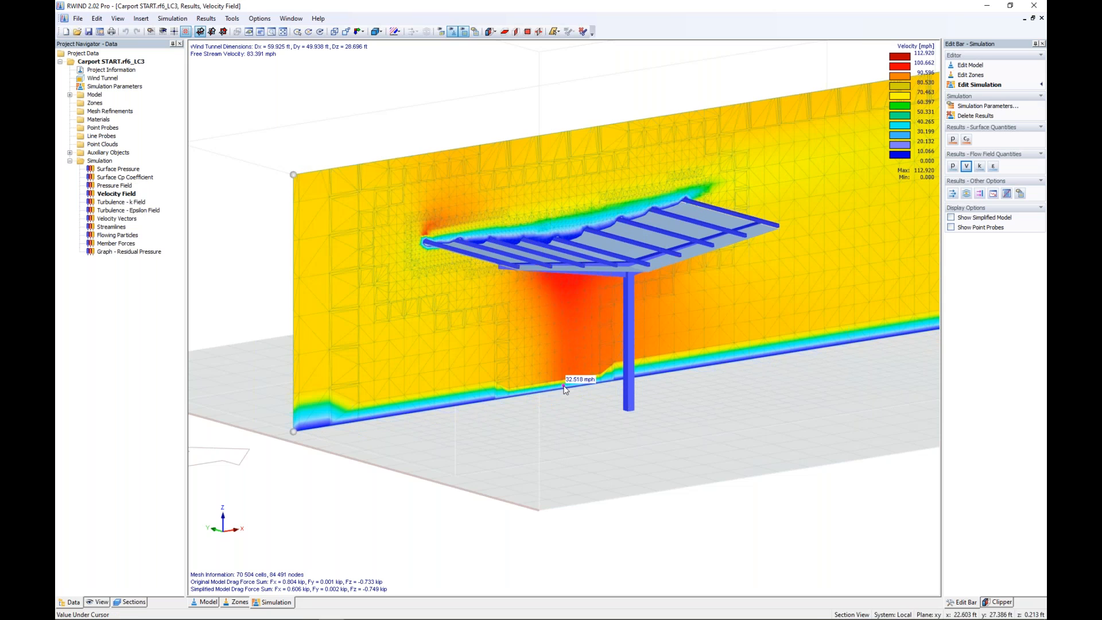
pyautogui.keyDown('ctrl'); pyautogui.moveTo(610, 384); pyautogui.dragTo(580, 274, button='middle'); pyautogui.keyUp('ctrl')
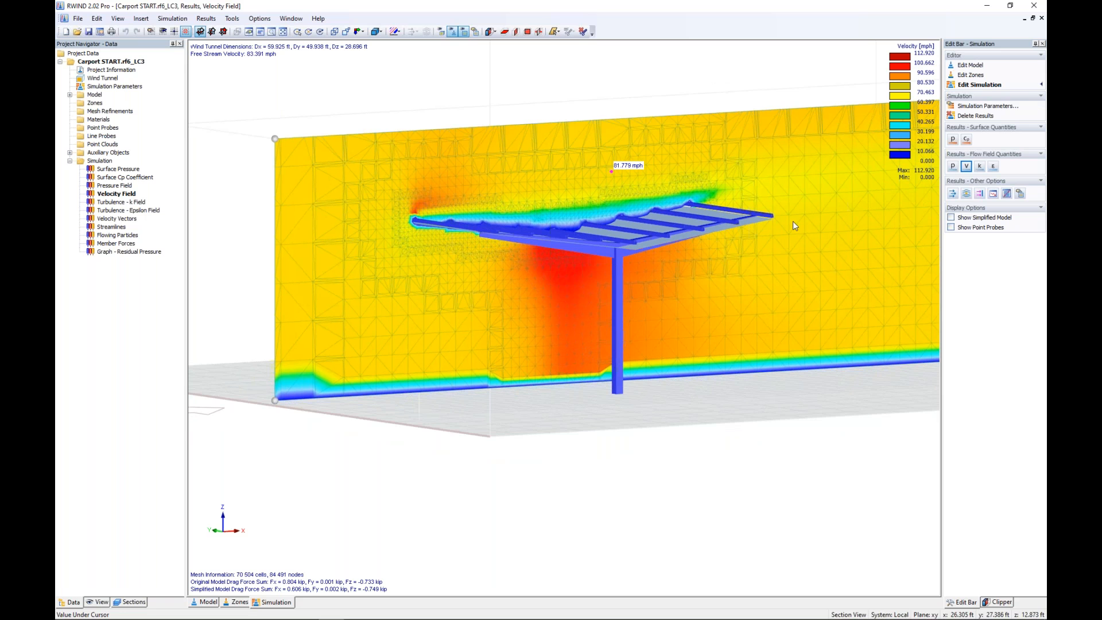
# Show the velocity vectors around the carport, and switch the results to streamlines to examine the wind flow past it.
pyautogui.click(952, 194)
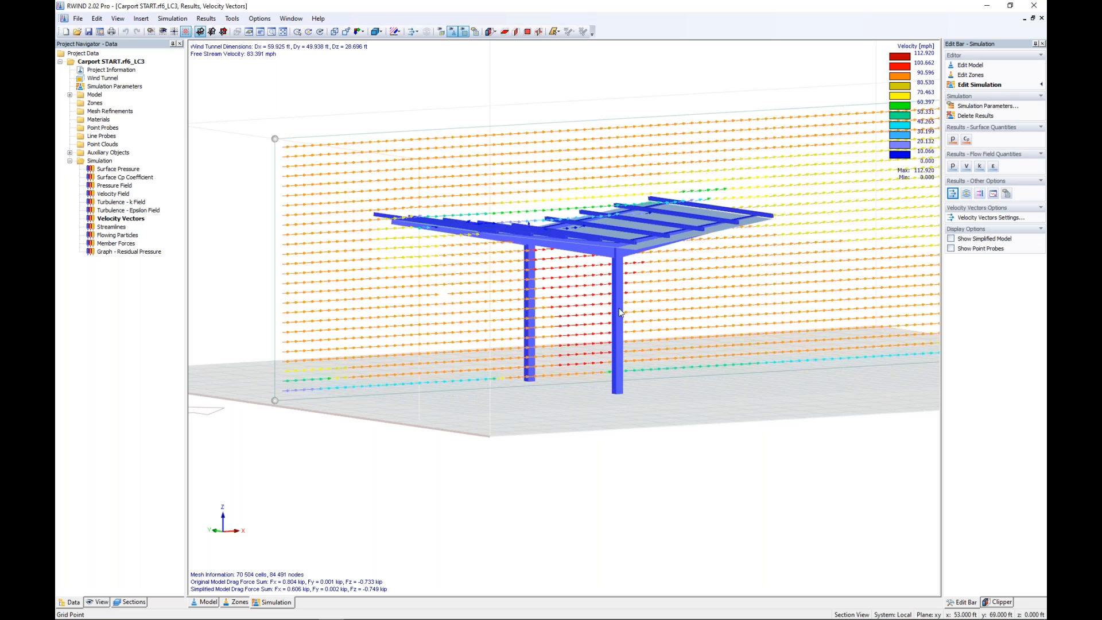
pyautogui.keyDown('ctrl'); pyautogui.moveTo(592, 305); pyautogui.dragTo(522, 339, button='middle'); pyautogui.keyUp('ctrl')
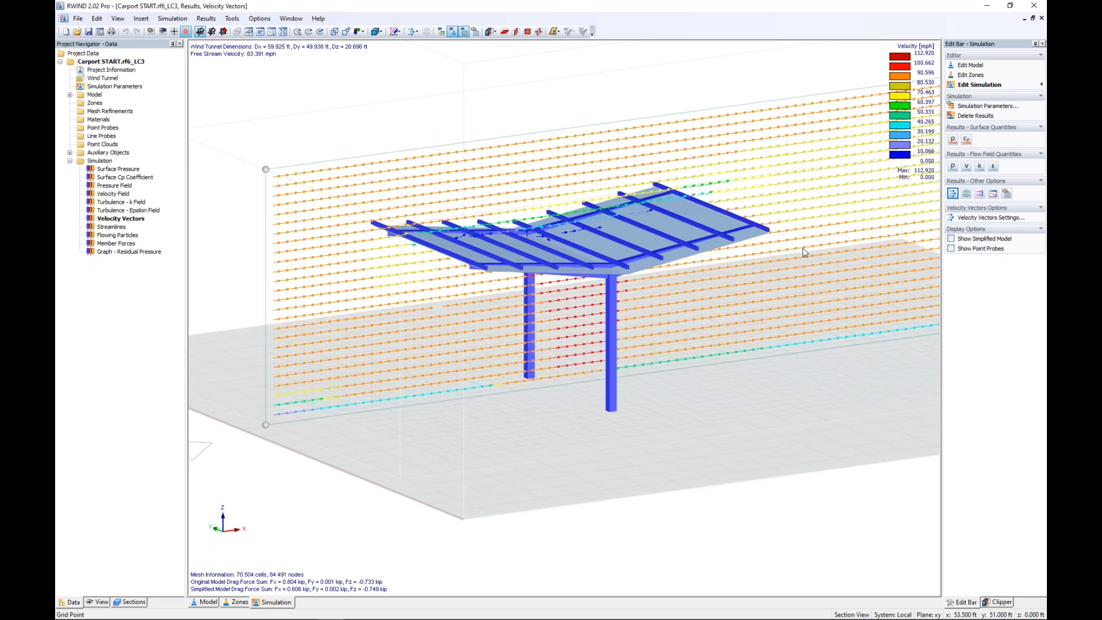
pyautogui.click(967, 195)
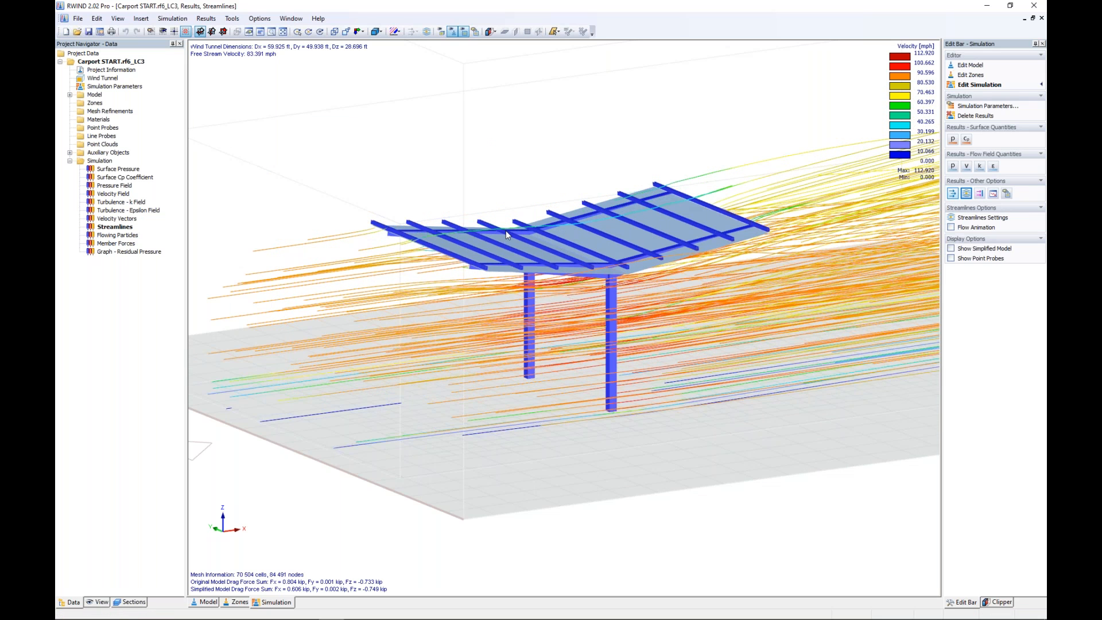
pyautogui.scroll(-3, 501, 232)
pyautogui.keyDown('ctrl'); pyautogui.moveTo(502, 233); pyautogui.dragTo(723, 276, button='middle'); pyautogui.keyUp('ctrl')
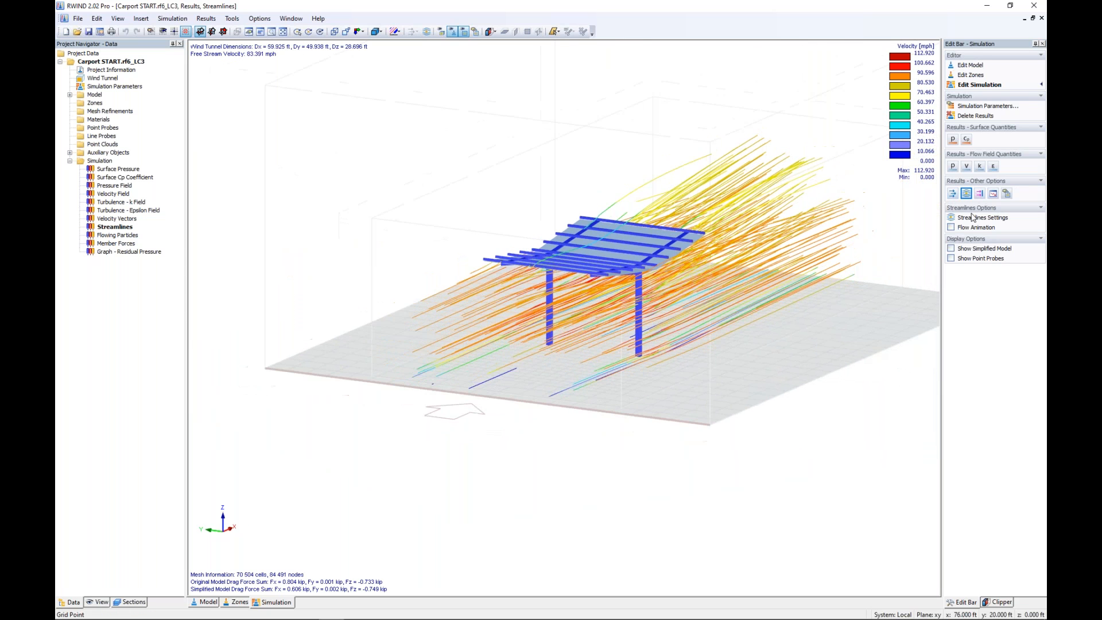
# Turn on the flow animation for the streamlines and examine the wind moving above and below the carport roof.
pyautogui.click(951, 228)
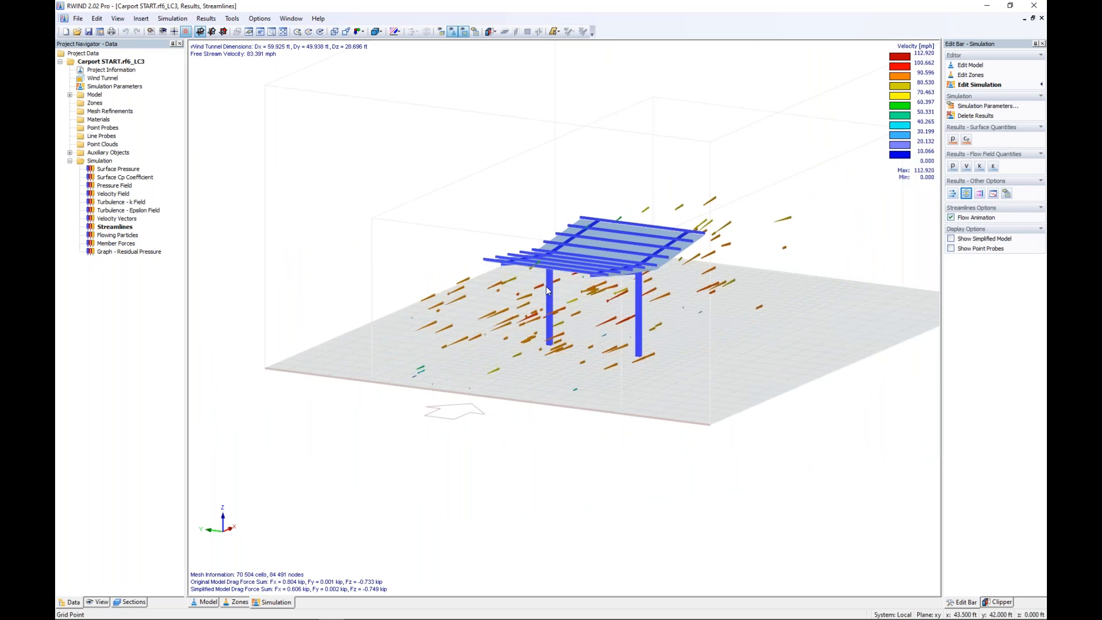
pyautogui.scroll(2, 572, 280)
pyautogui.scroll(2, 572, 279)
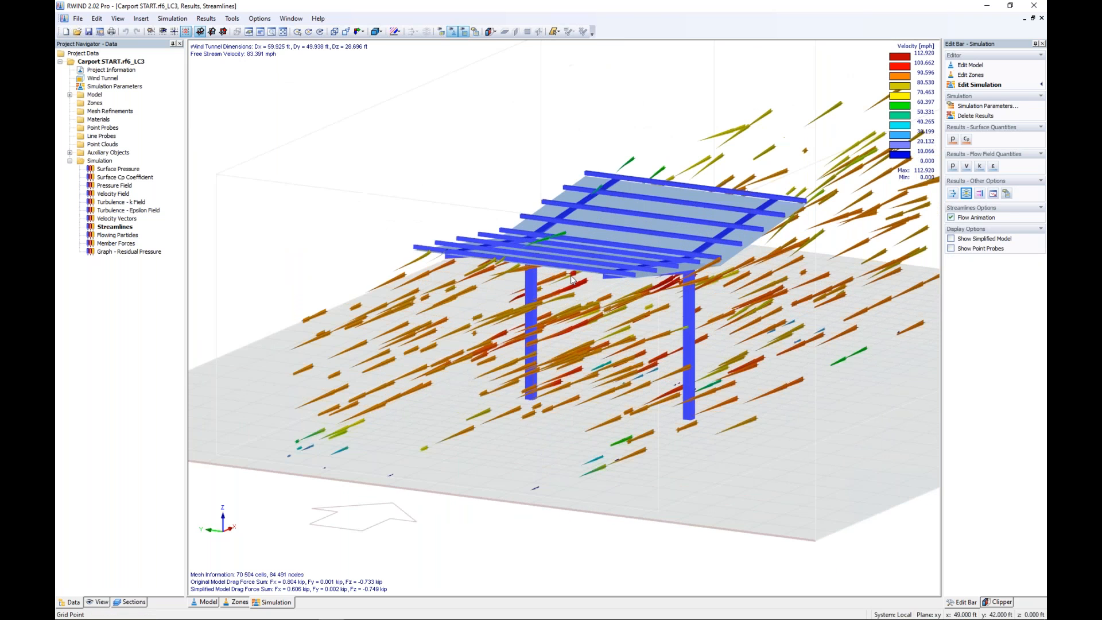
pyautogui.scroll(2, 572, 280)
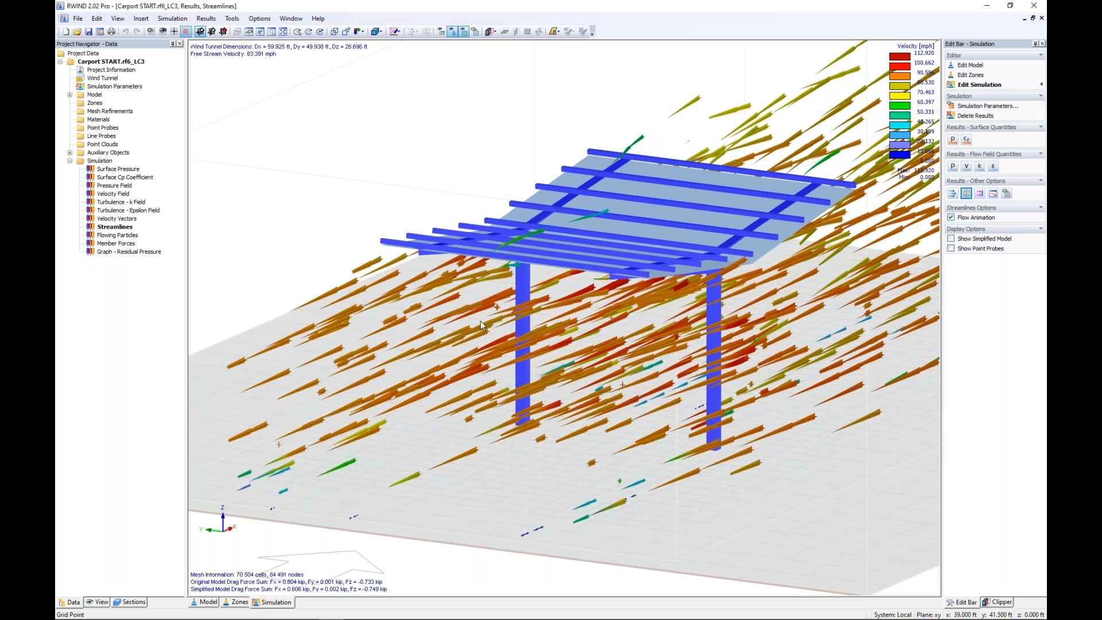
pyautogui.keyDown('ctrl'); pyautogui.moveTo(480, 321); pyautogui.dragTo(416, 321, button='middle'); pyautogui.keyUp('ctrl')
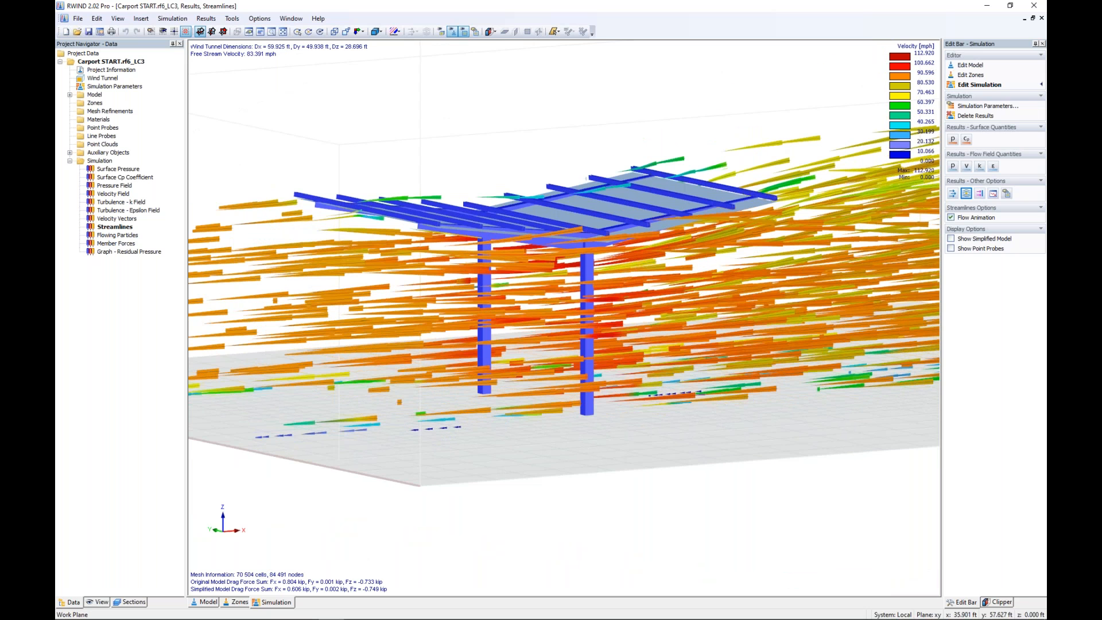
pyautogui.scroll(-1, 438, 319)
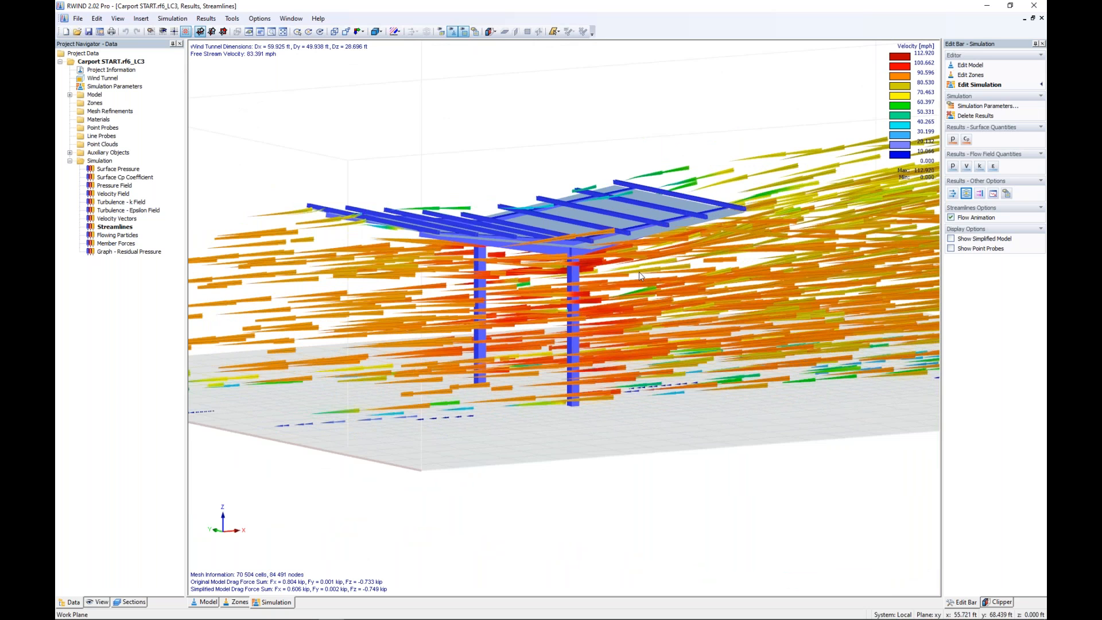
# Switch back to the carport model in RFEM and review the Section 2.3 (LRFD) and Section 2.4 (ASD) design situations.
pyautogui.moveTo(626, 228)
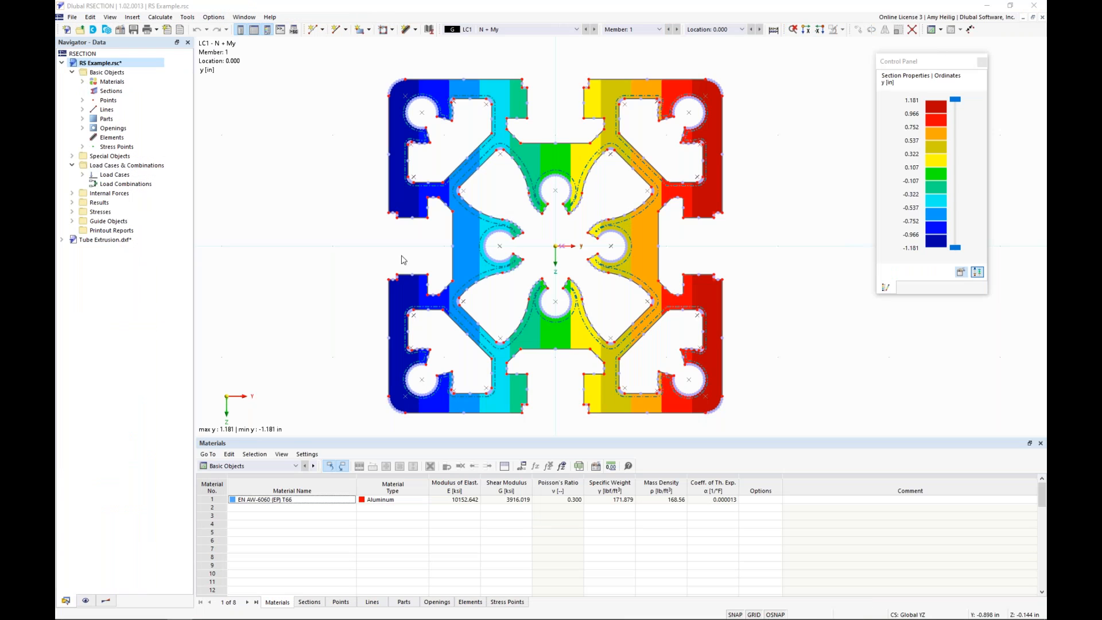
pyautogui.press('super+Tab')
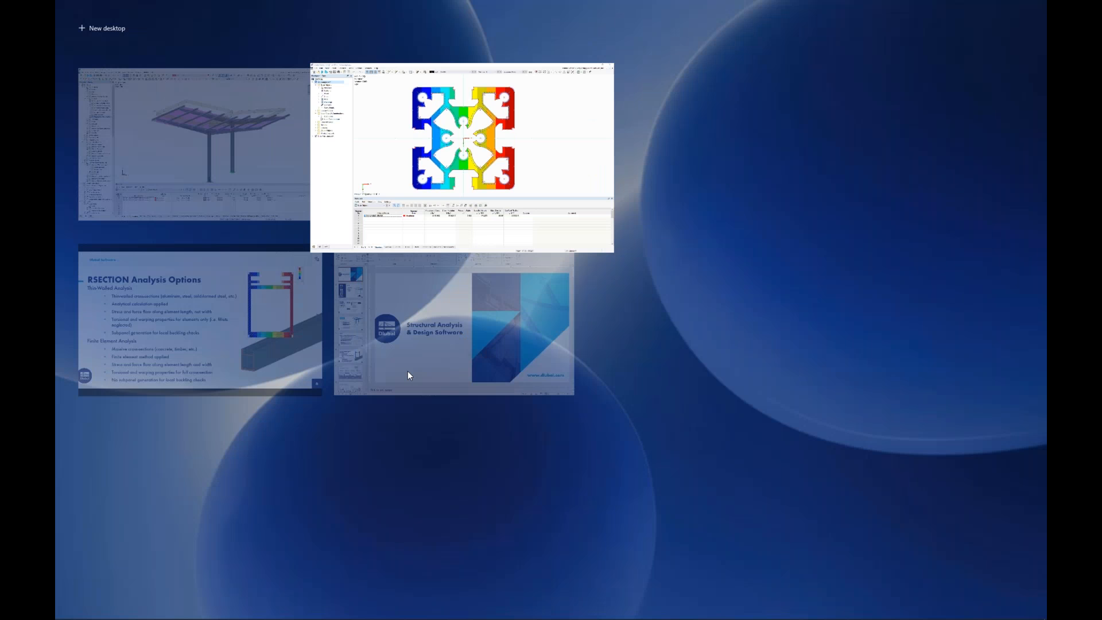
pyautogui.click(267, 140)
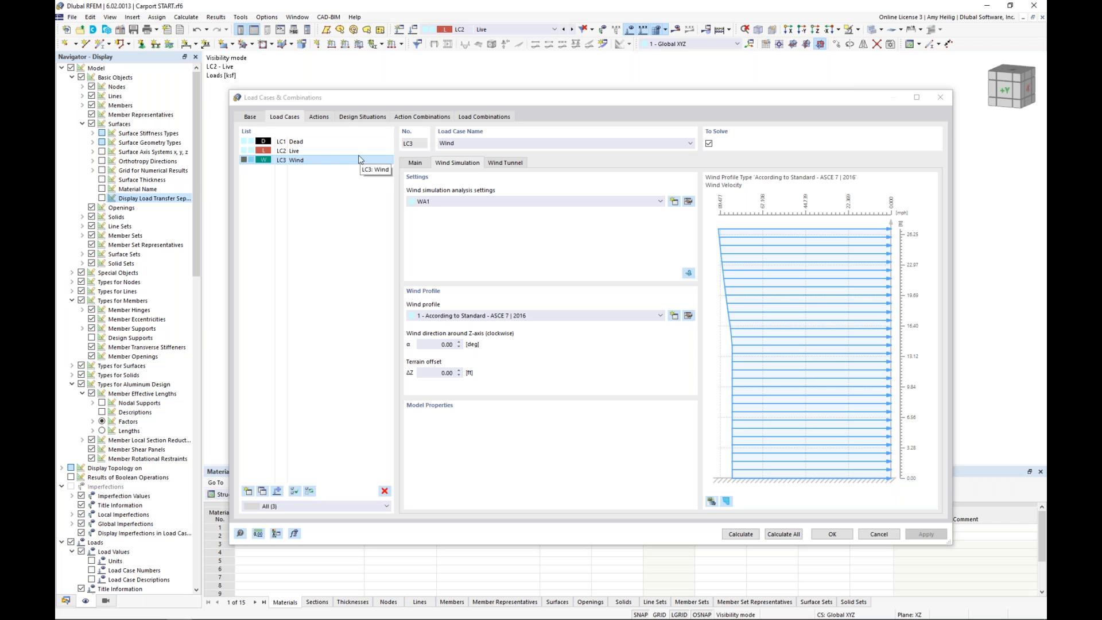
pyautogui.click(360, 117)
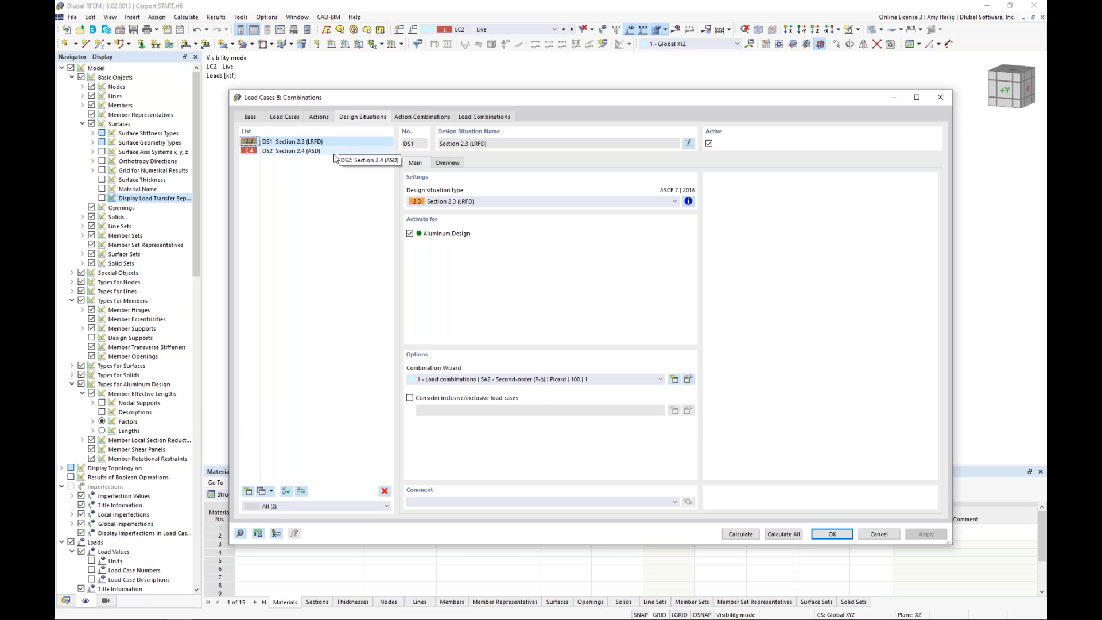
pyautogui.click(332, 152)
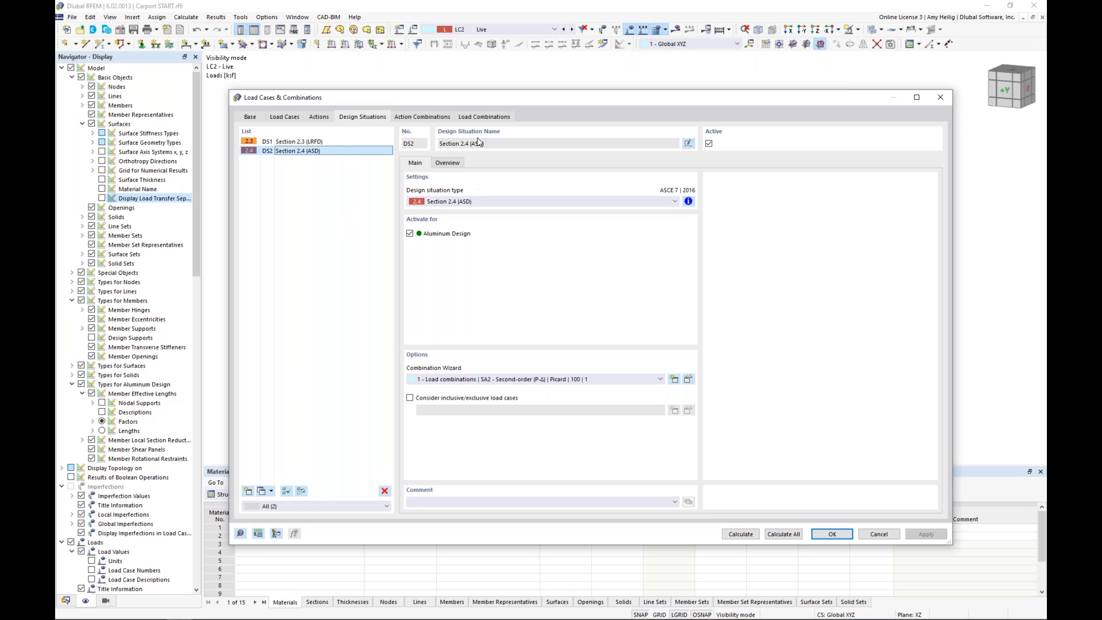
# Review the load combinations CO1 through CO6 and their assigned design situations, and close the Load Cases & Combinations dialog.
pyautogui.click(478, 118)
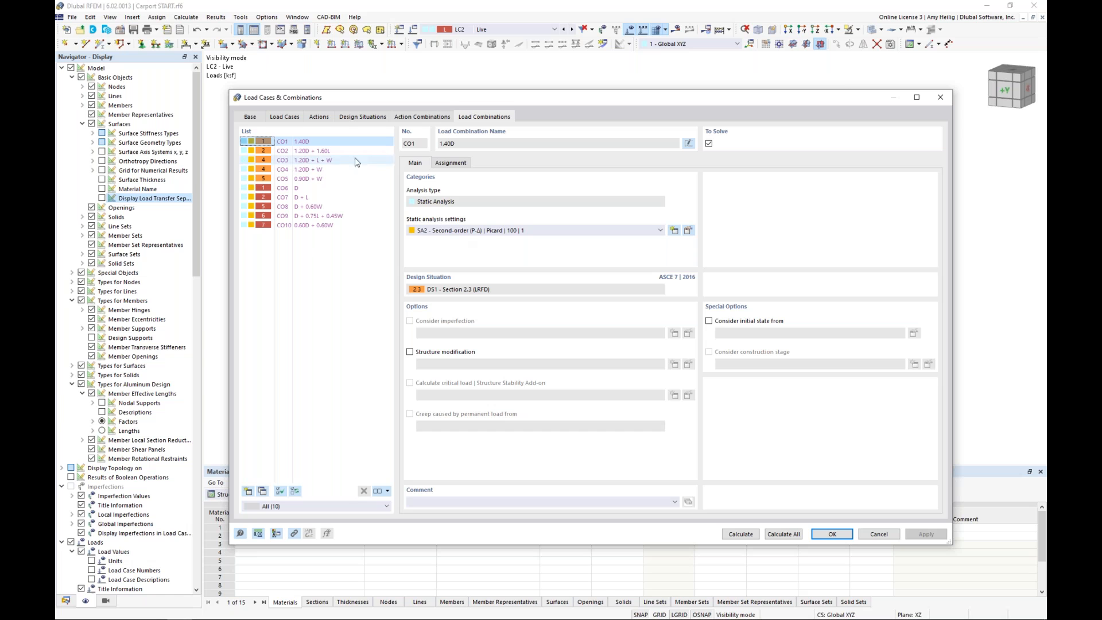
pyautogui.click(316, 151)
pyautogui.click(315, 161)
pyautogui.click(314, 169)
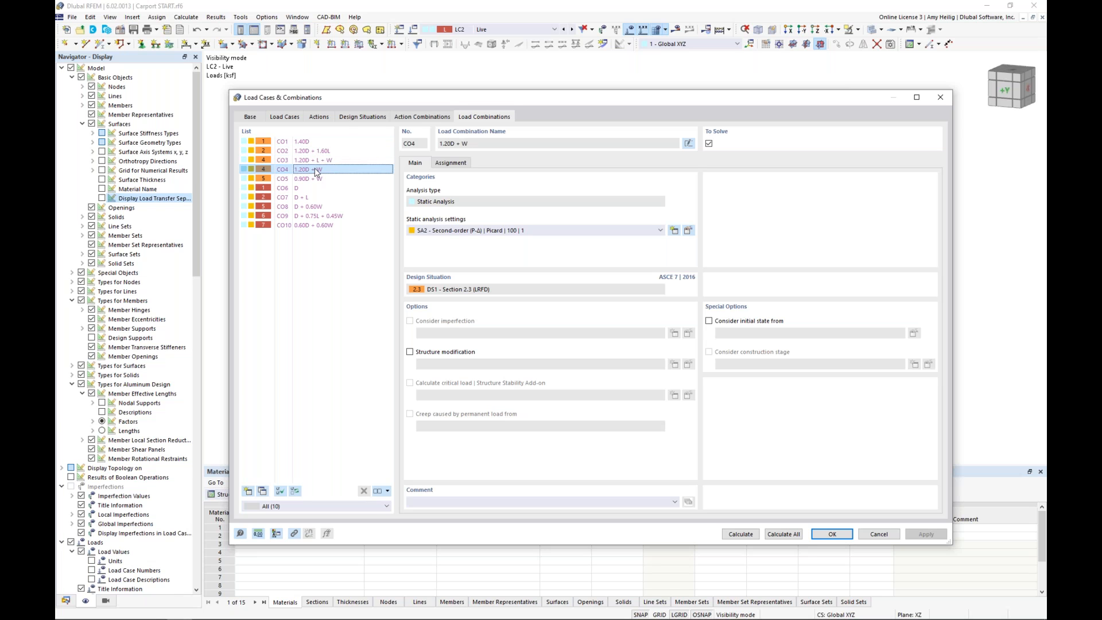
pyautogui.click(314, 180)
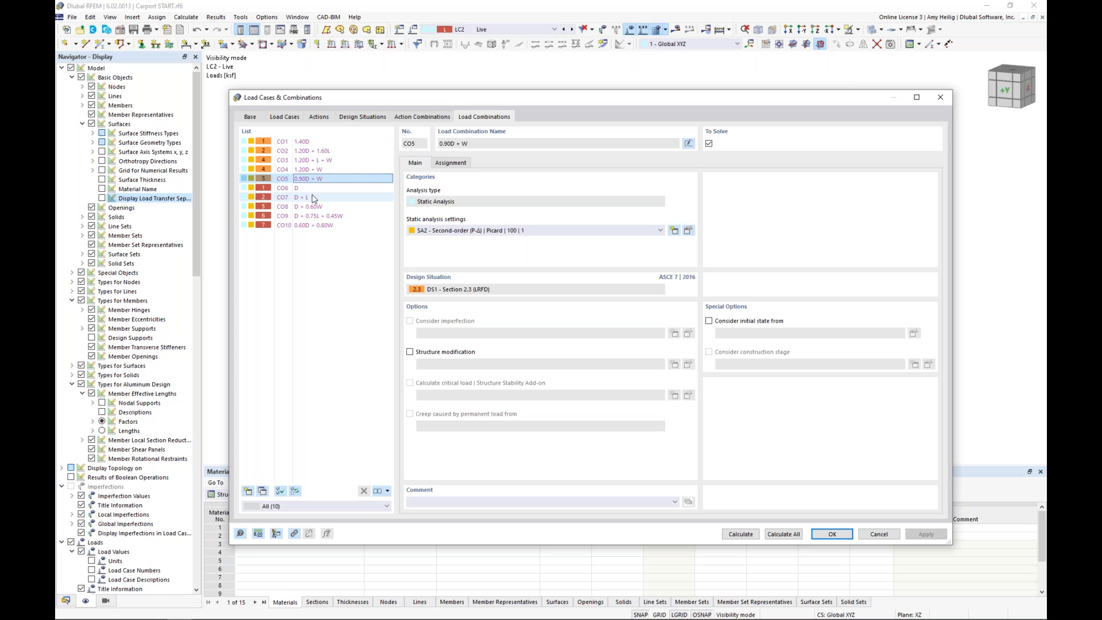
pyautogui.click(313, 189)
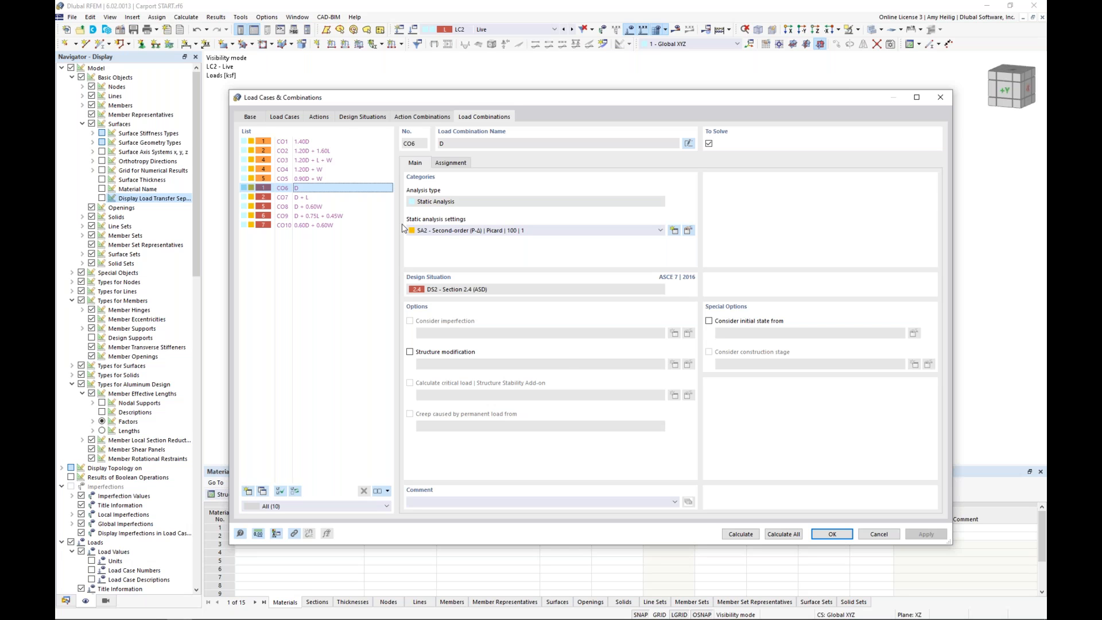
pyautogui.click(832, 534)
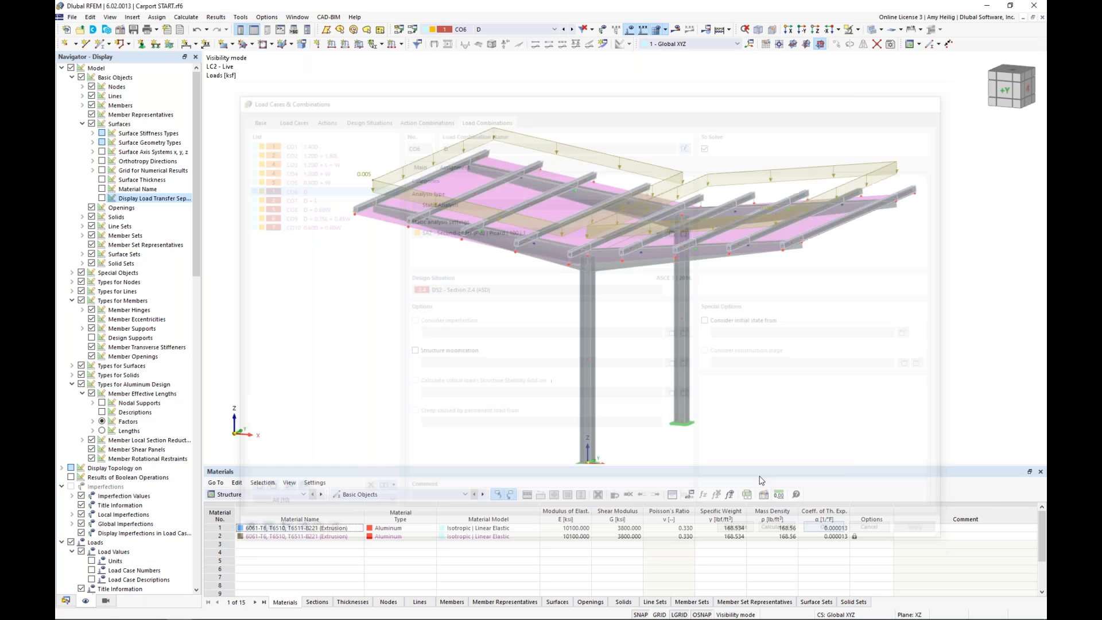
# Display the loads of combinations CO3 (1.20D + L + W) and CO5 (0.90D + W) on the carport, and hide the loads.
pyautogui.click(495, 29)
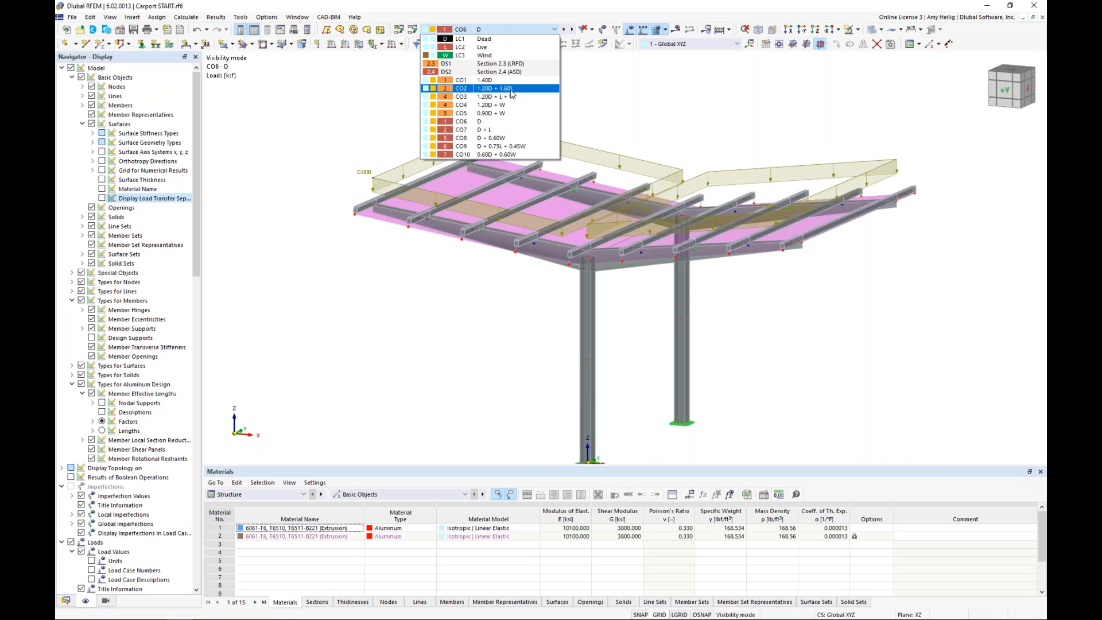
pyautogui.click(488, 105)
pyautogui.scroll(-3, 509, 139)
pyautogui.moveTo(508, 139); pyautogui.dragTo(480, 212, button='middle')
pyautogui.click(572, 29)
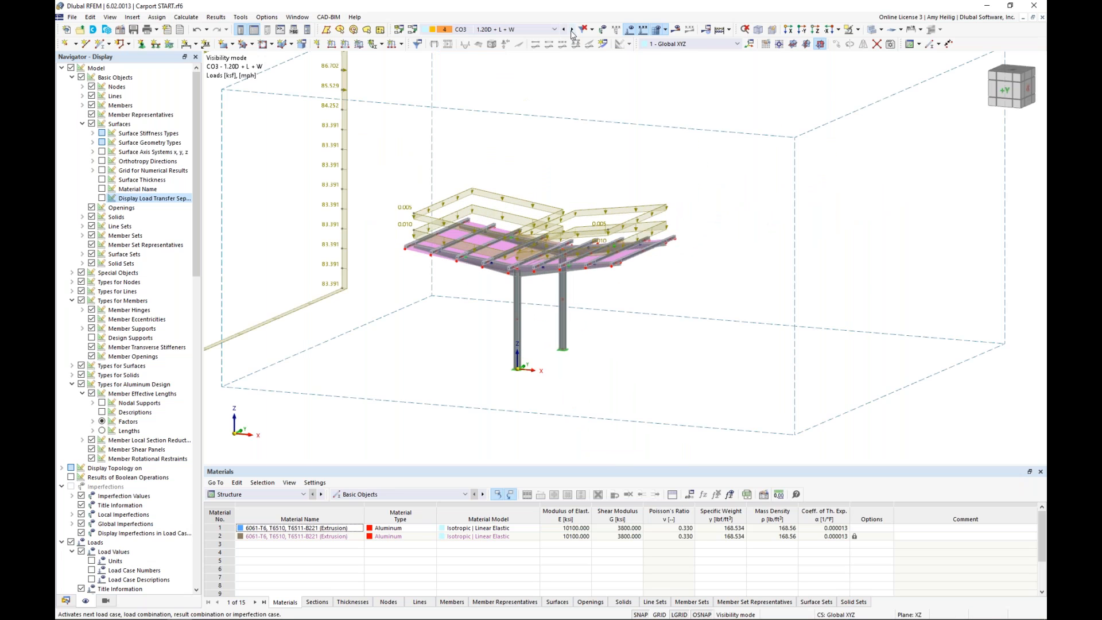
pyautogui.moveTo(571, 176); pyautogui.dragTo(585, 196, button='middle')
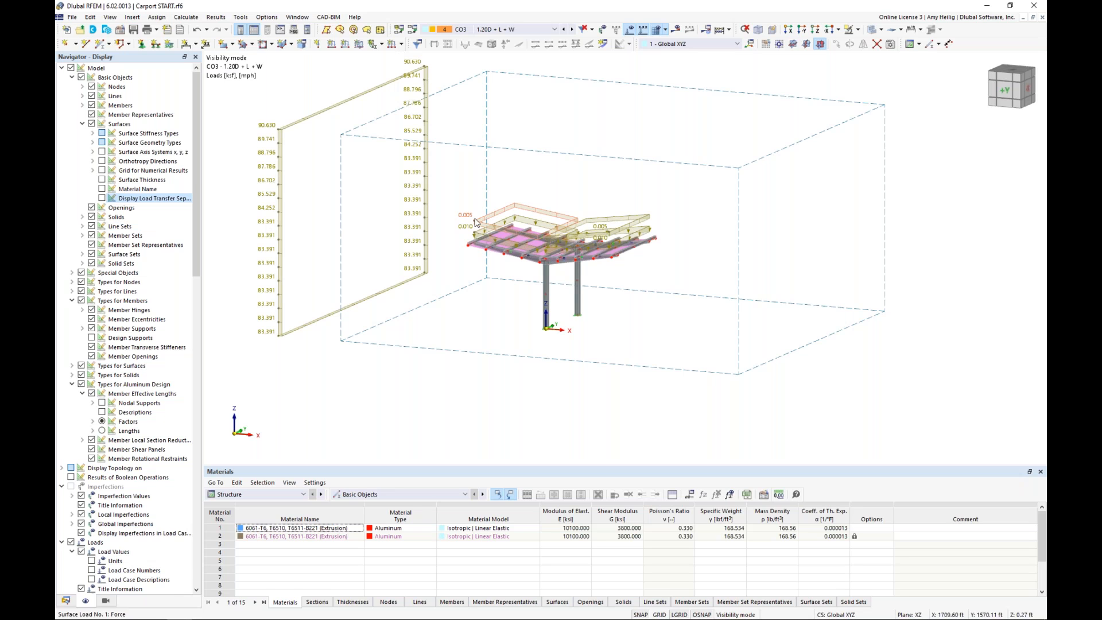
pyautogui.click(572, 30)
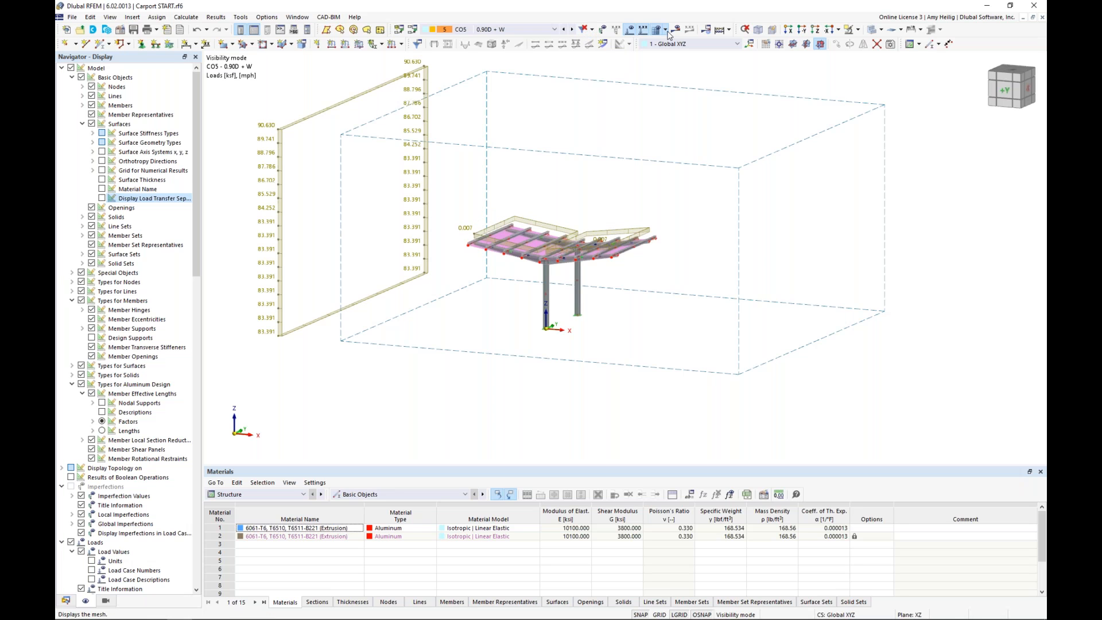
pyautogui.click(629, 29)
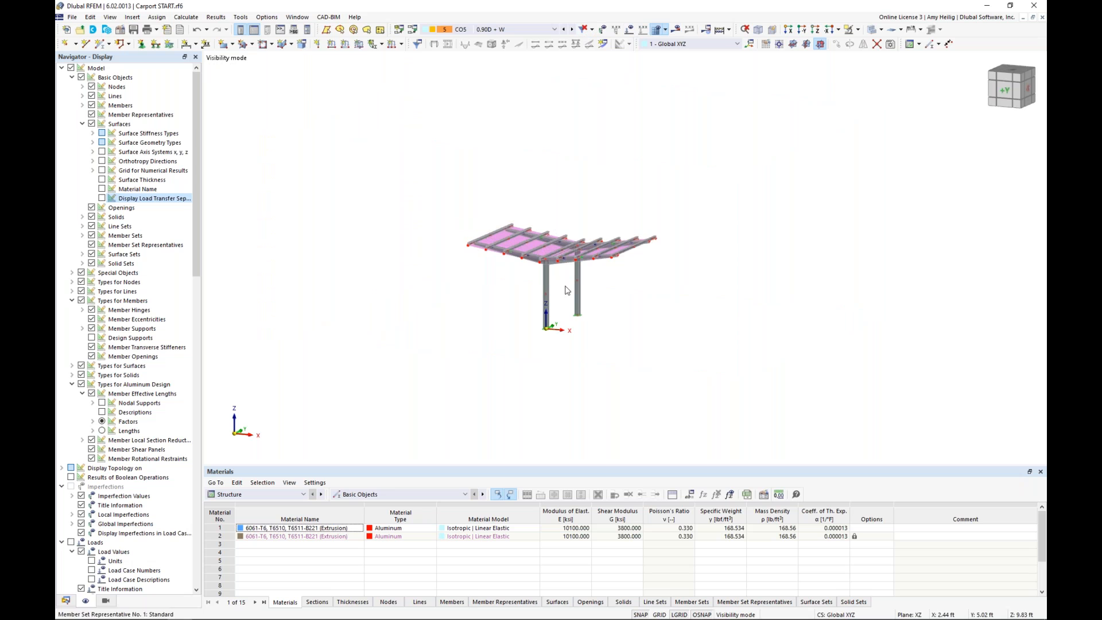
# Enlarge the table area and display the Aluminum Design input data with its design situations.
pyautogui.scroll(3, 571, 295)
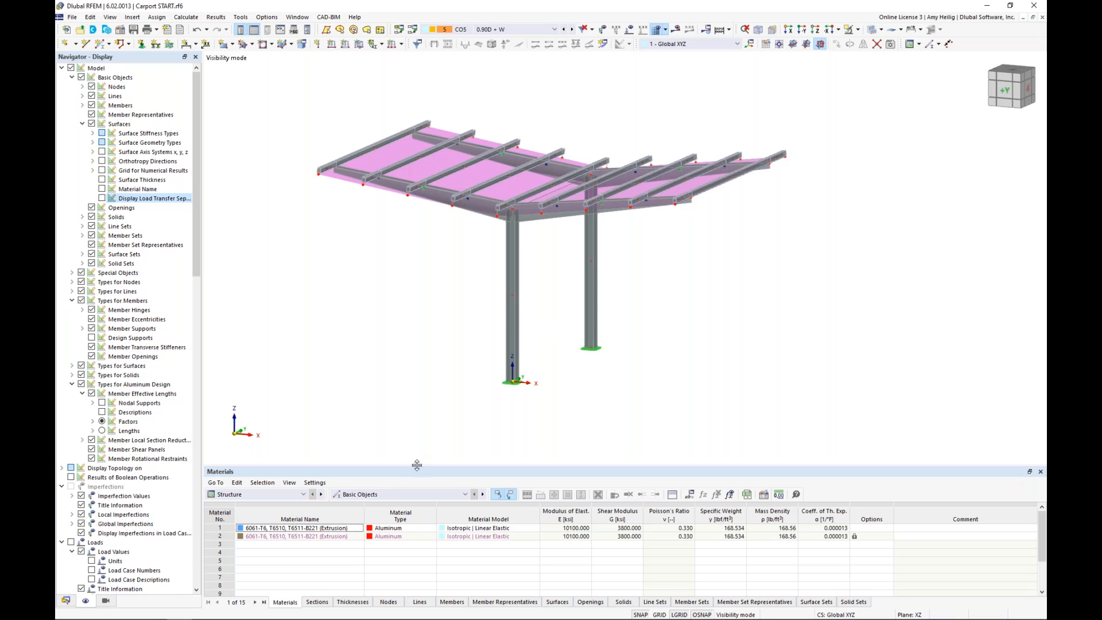
pyautogui.moveTo(416, 463); pyautogui.dragTo(422, 403)
pyautogui.click(305, 431)
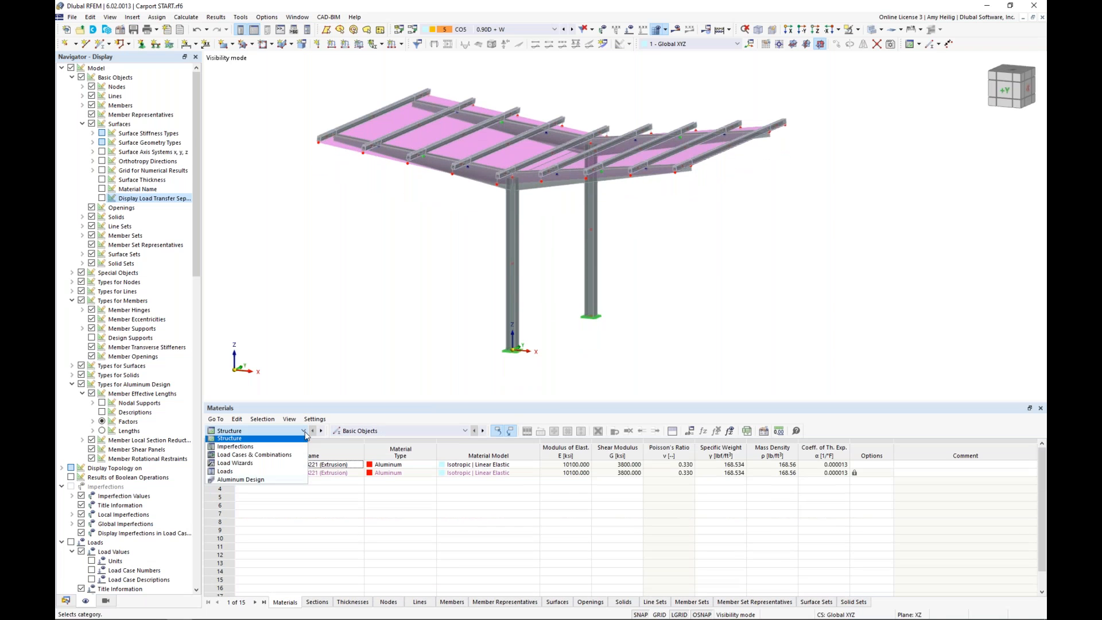
pyautogui.click(288, 483)
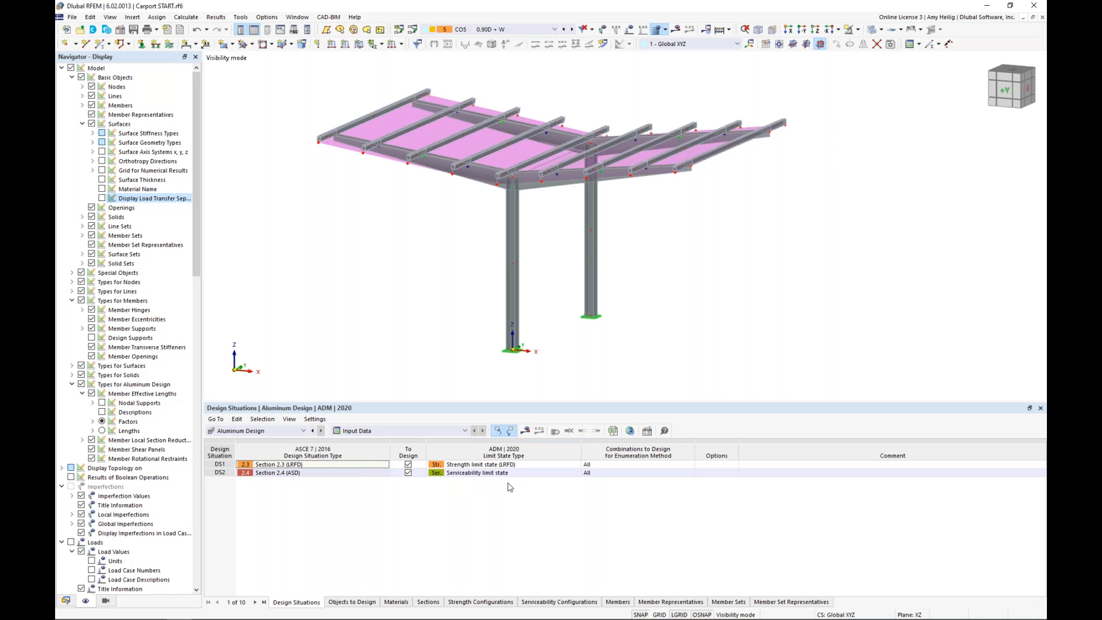
# Review the ADM 2020 limit state type options for Section 2.3 (LRFD) and Section 2.4 (ASD), keeping Serviceability limit state for the latter.
pyautogui.click(556, 466)
pyautogui.click(577, 465)
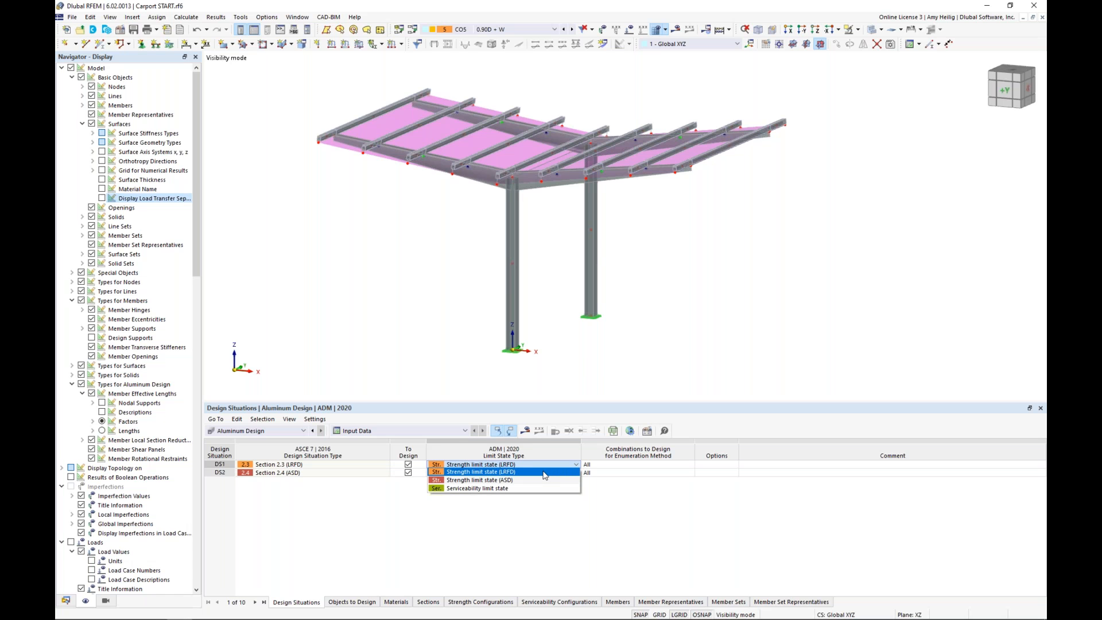
pyautogui.click(361, 504)
pyautogui.click(340, 474)
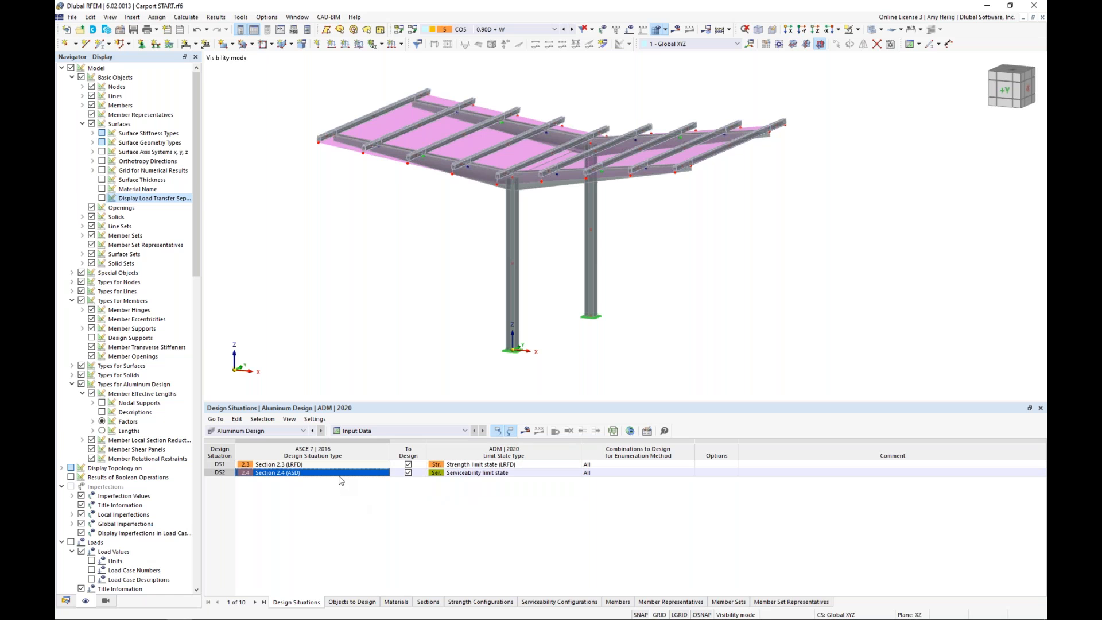
pyautogui.click(527, 474)
pyautogui.click(575, 473)
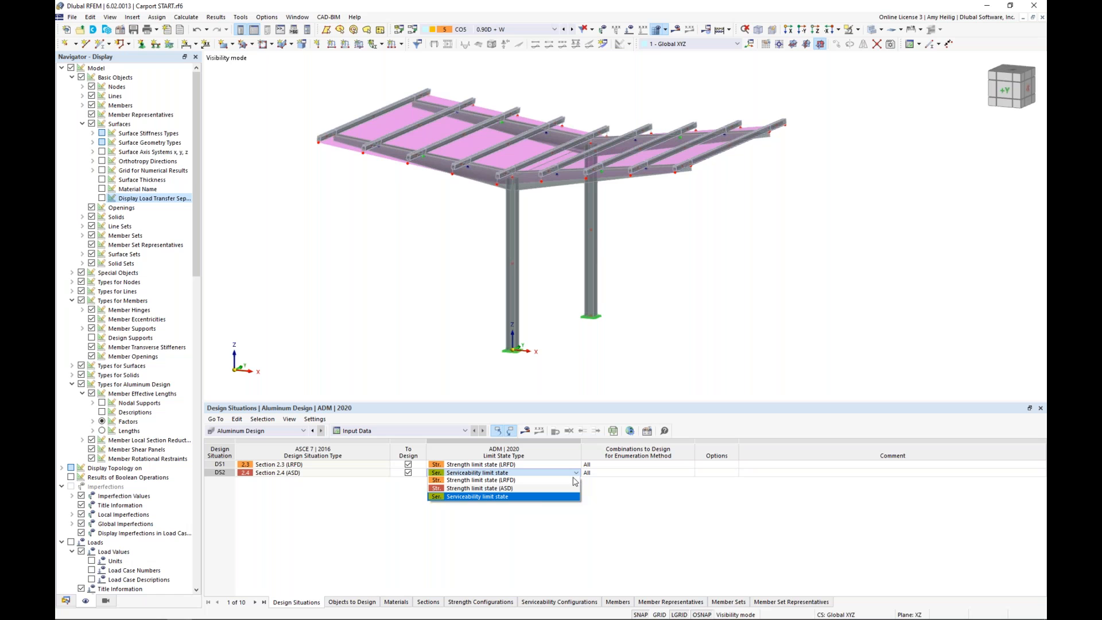
pyautogui.click(535, 497)
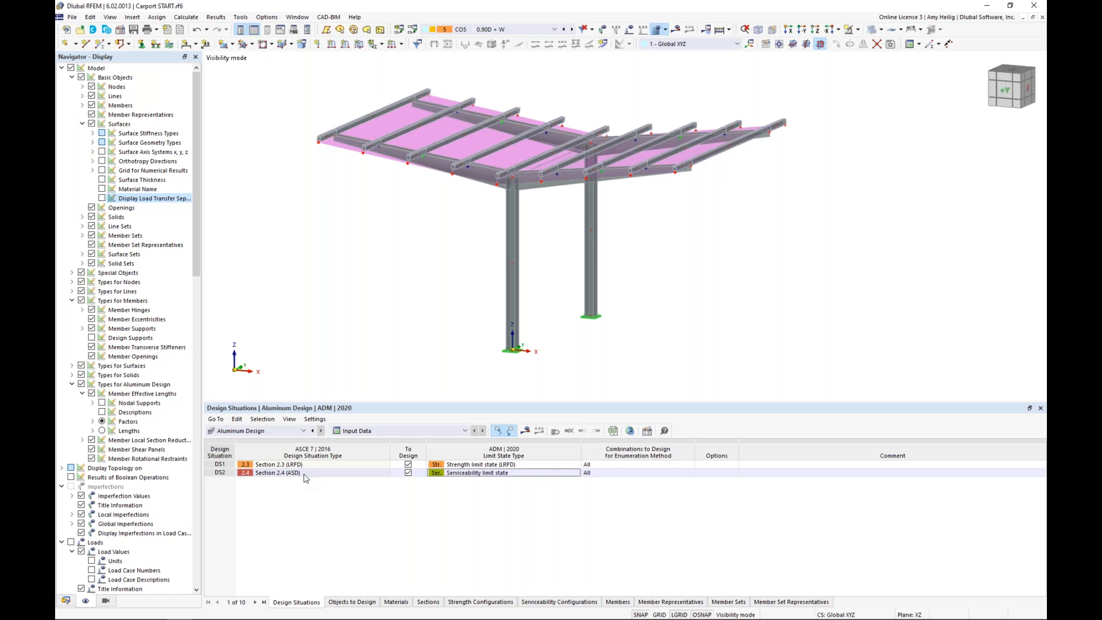
# Exclude Section 2.3 (LRFD) from the design, check the limit state options of Section 2.4 (ASD), and include Section 2.3 again.
pyautogui.click(408, 464)
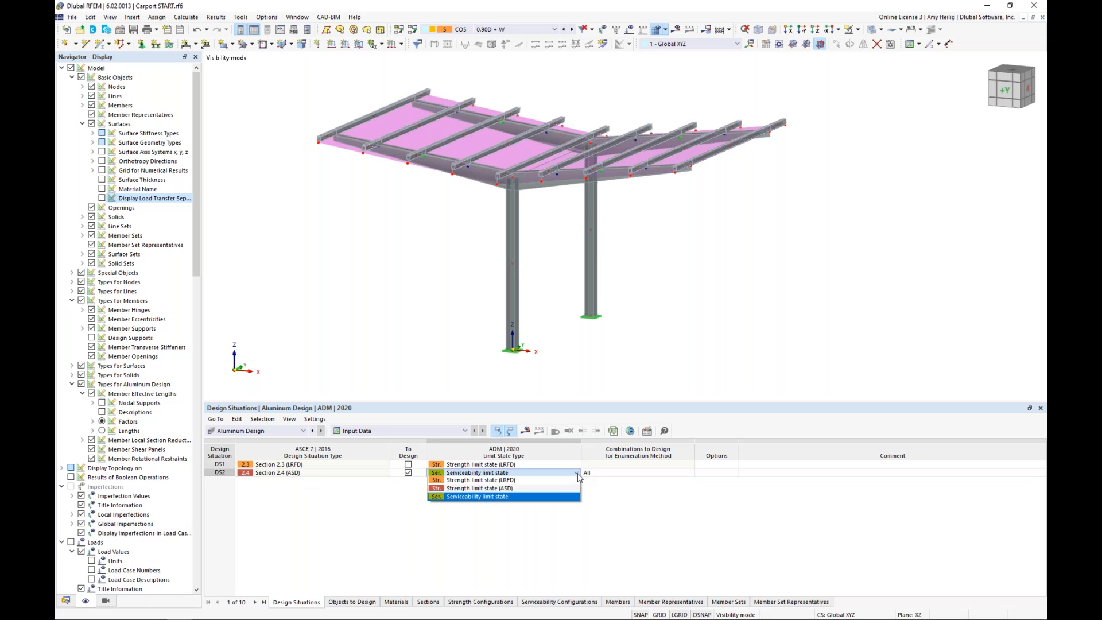
pyautogui.click(520, 497)
pyautogui.click(408, 464)
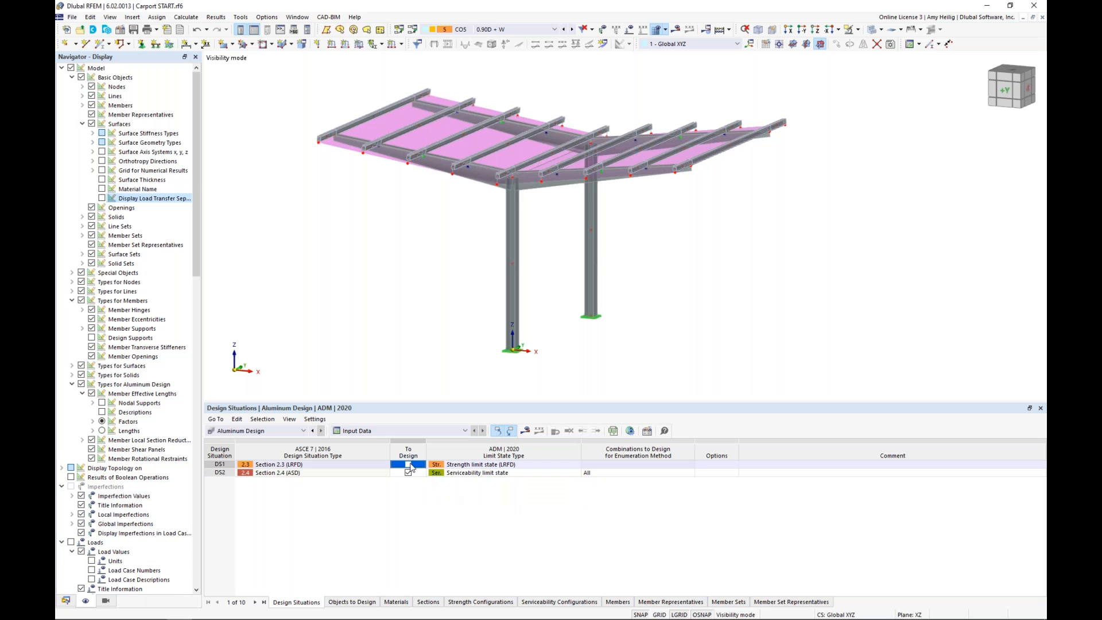
pyautogui.click(519, 472)
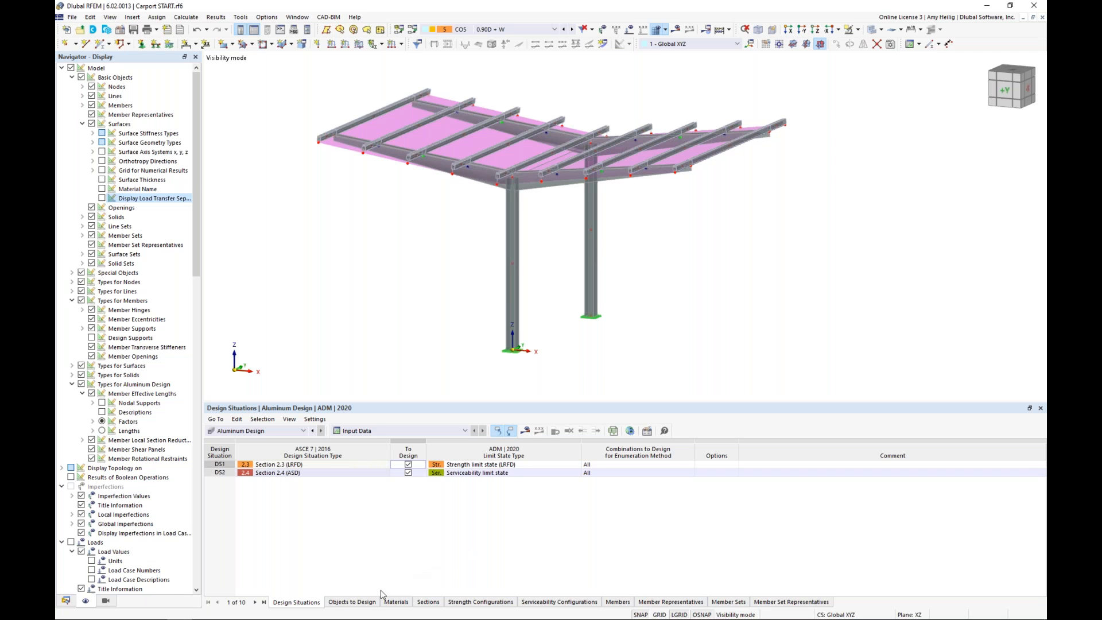
# In the objects to design, exclude member representatives and member set representatives, and turn off Design All for members.
pyautogui.click(363, 602)
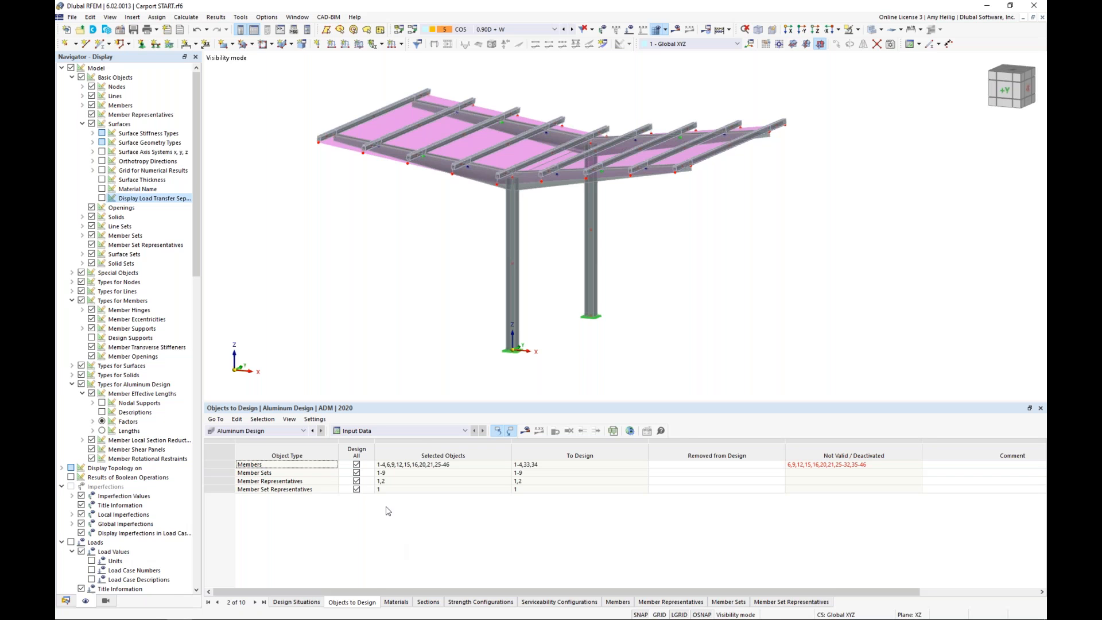
pyautogui.click(356, 489)
pyautogui.click(356, 481)
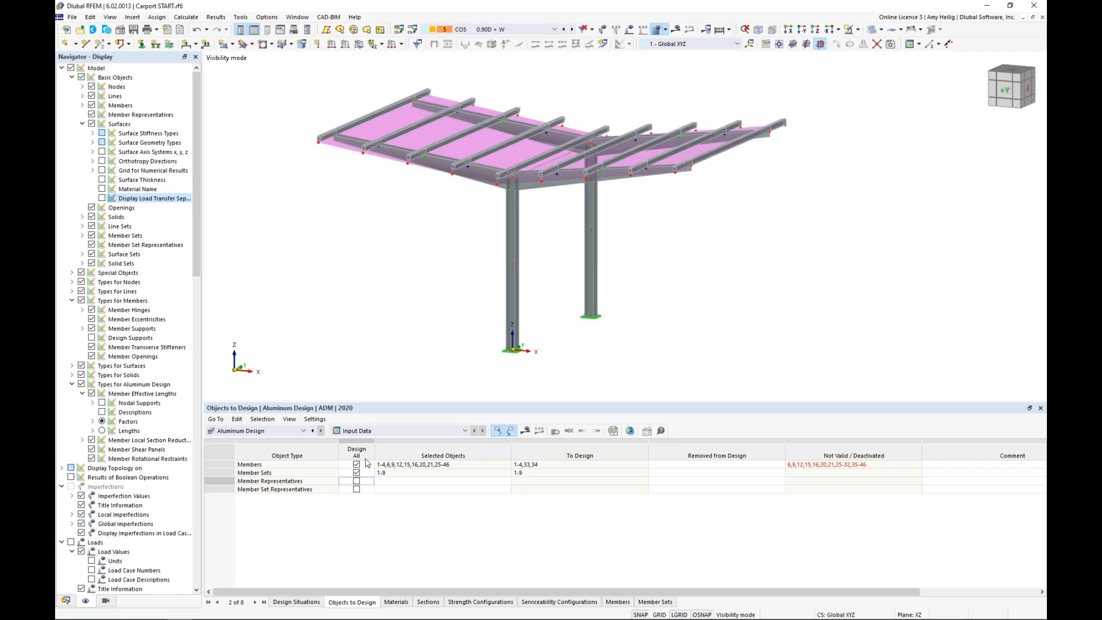
pyautogui.click(357, 465)
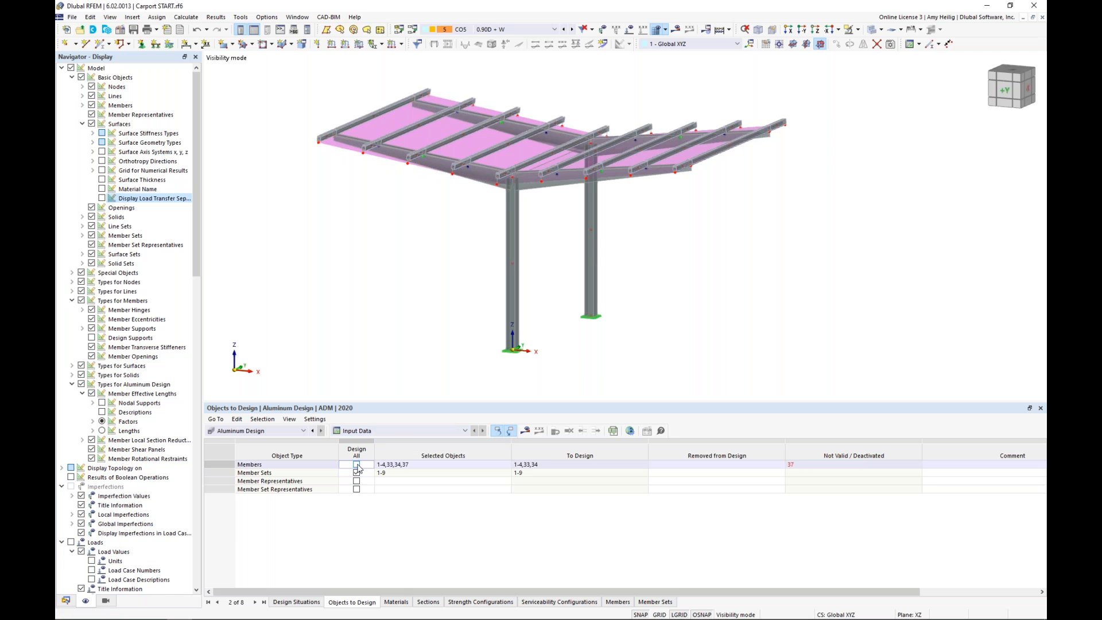
# Try to limit the members to design to the two columns and four main beams by reselecting them graphically.
pyautogui.click(425, 465)
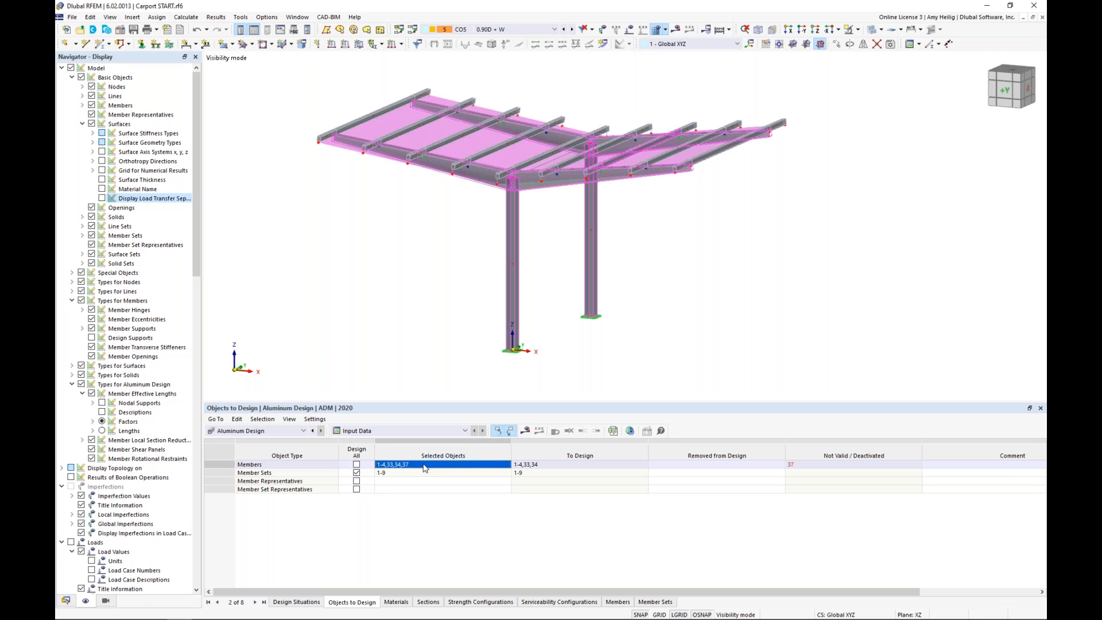
pyautogui.click(507, 465)
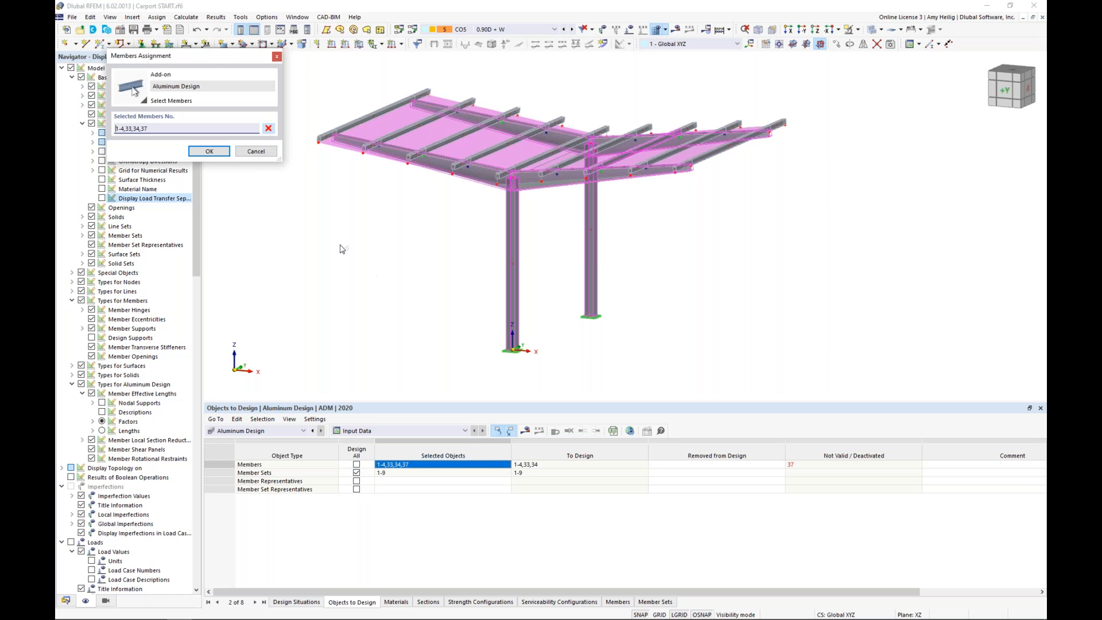
pyautogui.click(268, 129)
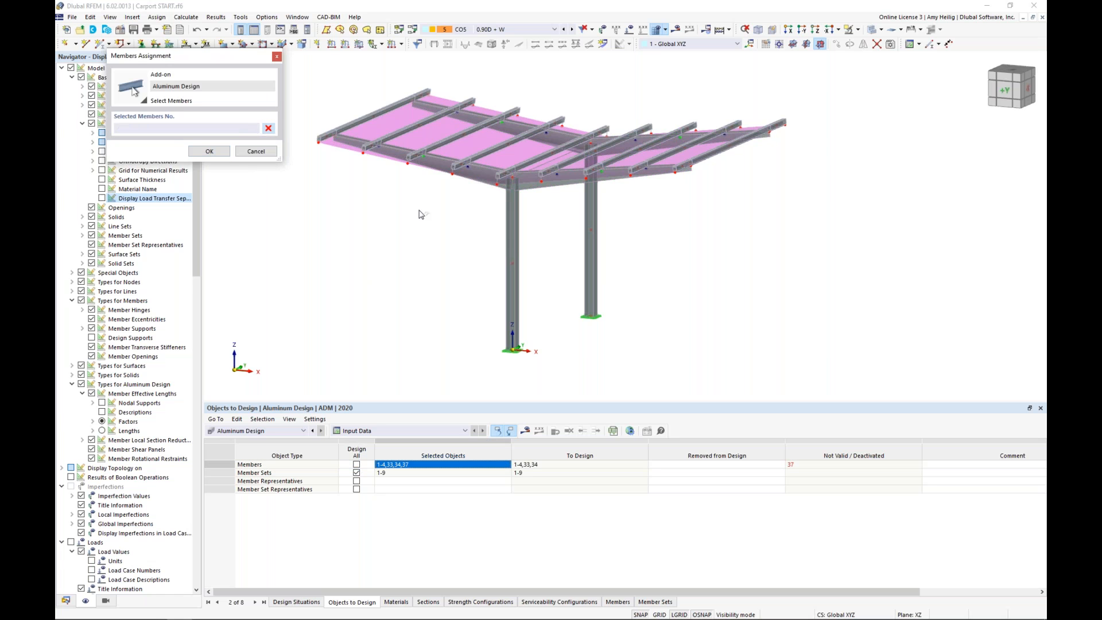
pyautogui.moveTo(636, 269); pyautogui.dragTo(455, 238)
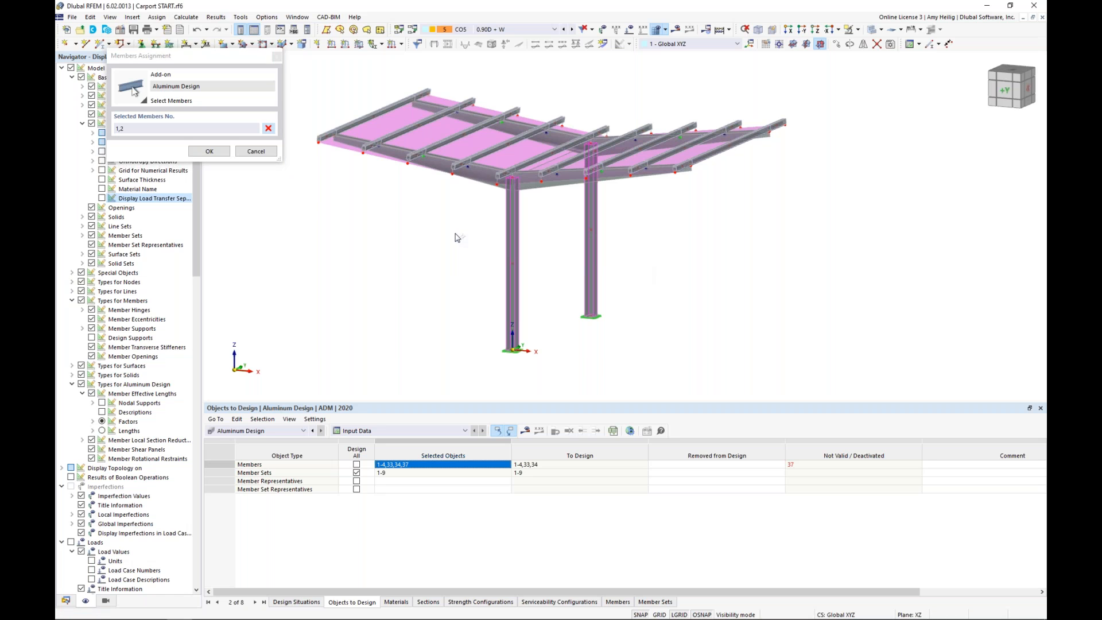
pyautogui.click(475, 170)
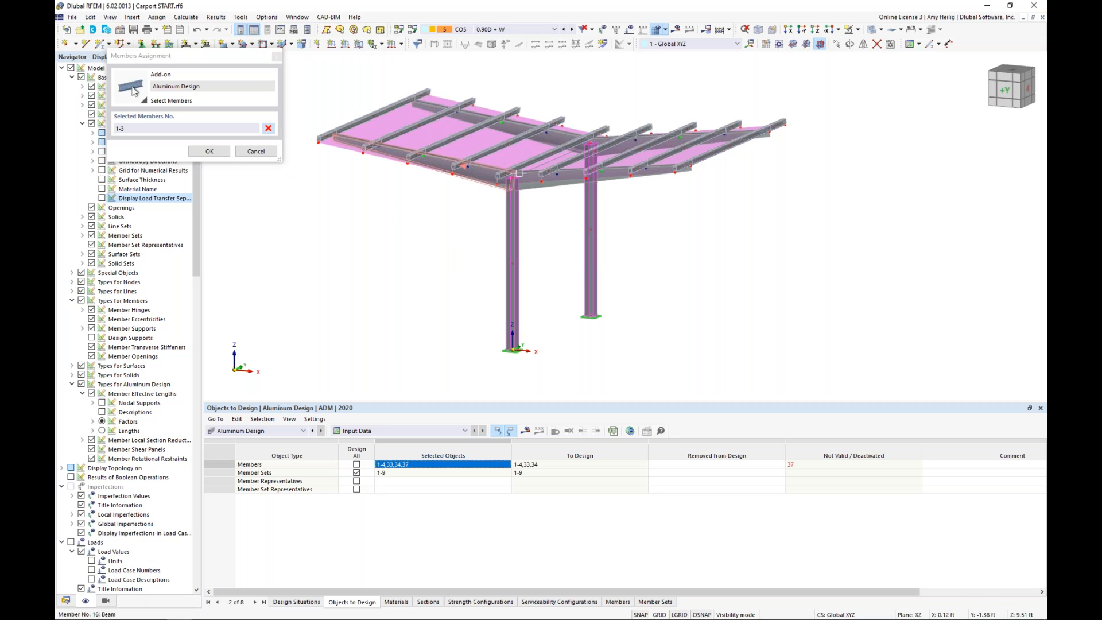
pyautogui.click(542, 168)
pyautogui.click(528, 181)
pyautogui.click(534, 135)
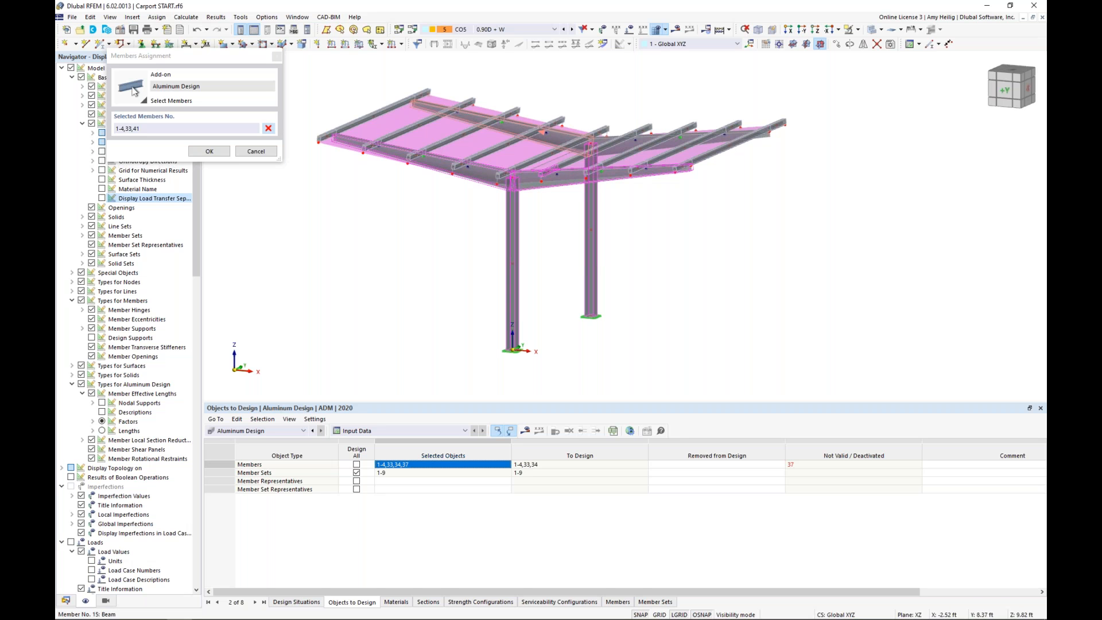
pyautogui.click(607, 148)
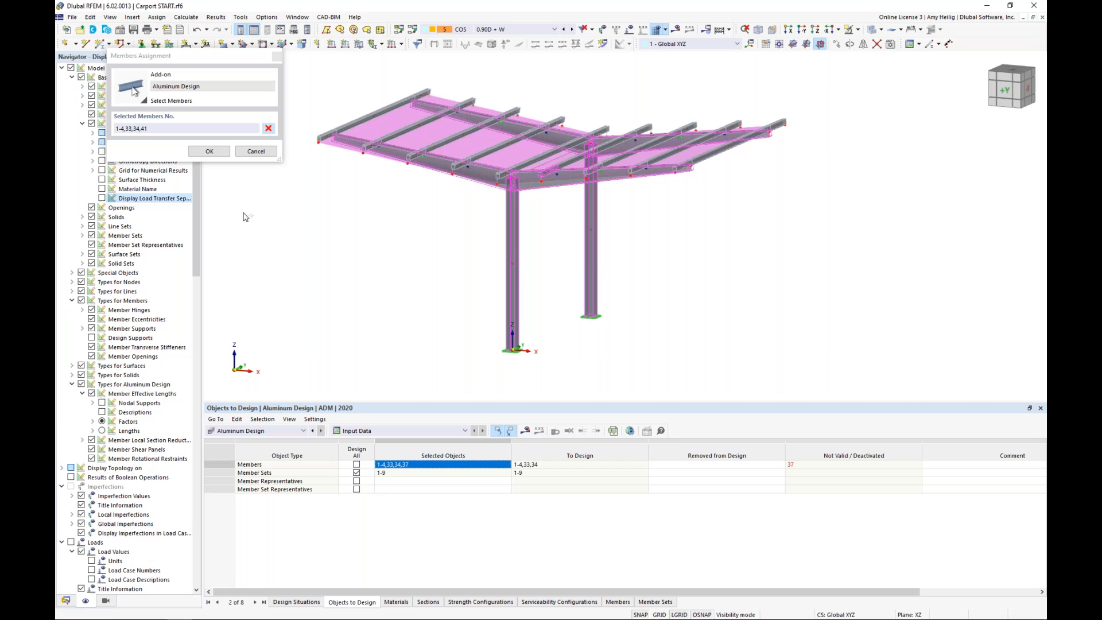
pyautogui.click(209, 152)
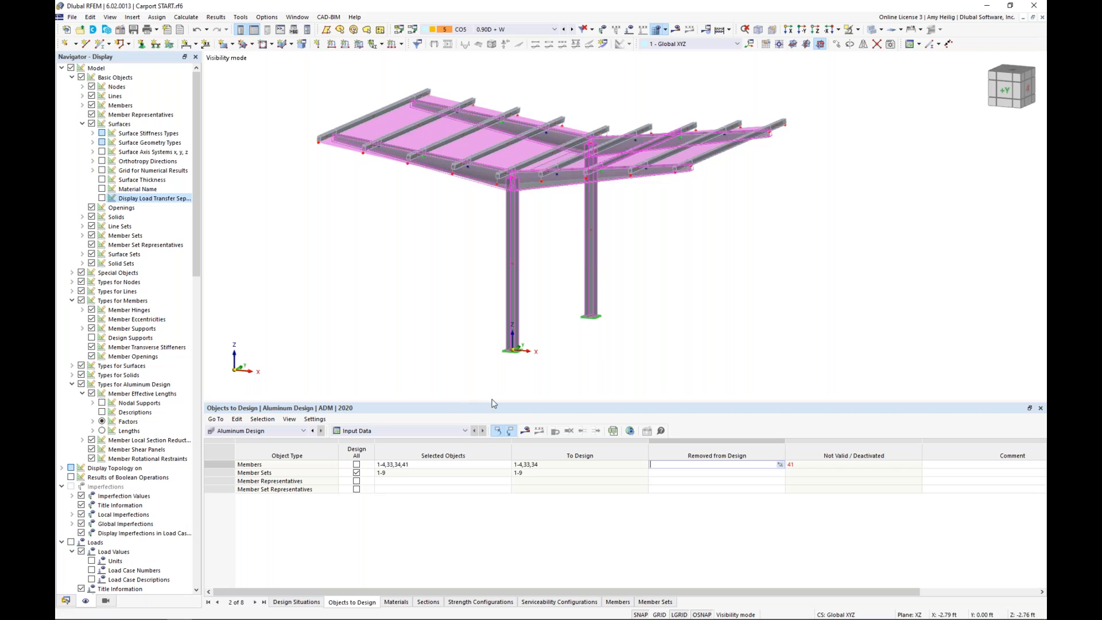
# Clear the selected members for design and assign the two columns and four main beams, members 1-4, 33 and 34.
pyautogui.click(419, 464)
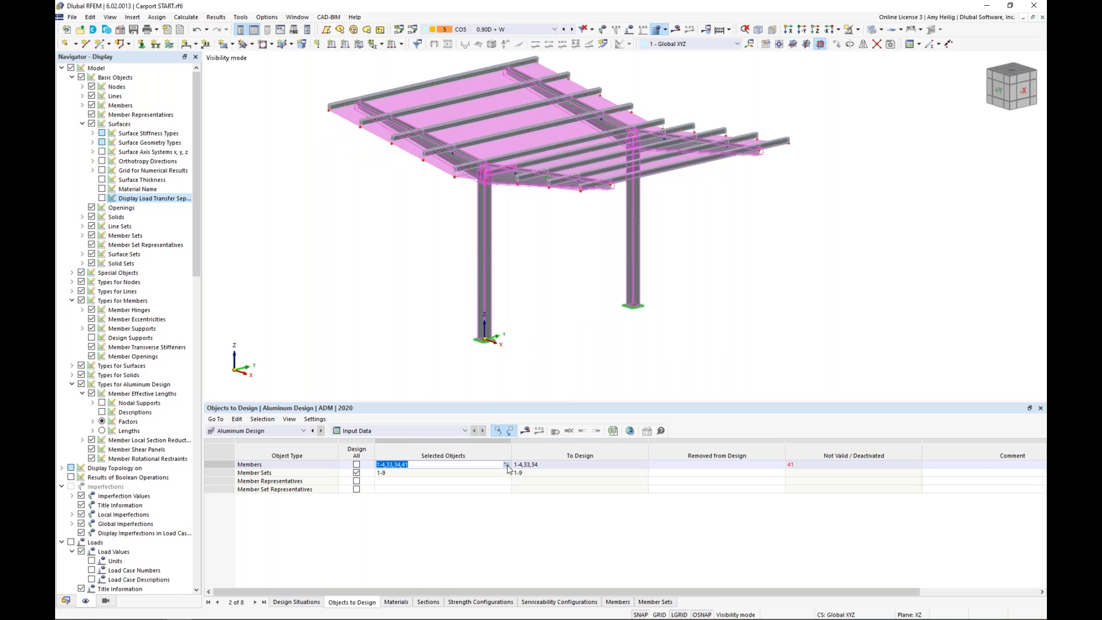
pyautogui.click(506, 464)
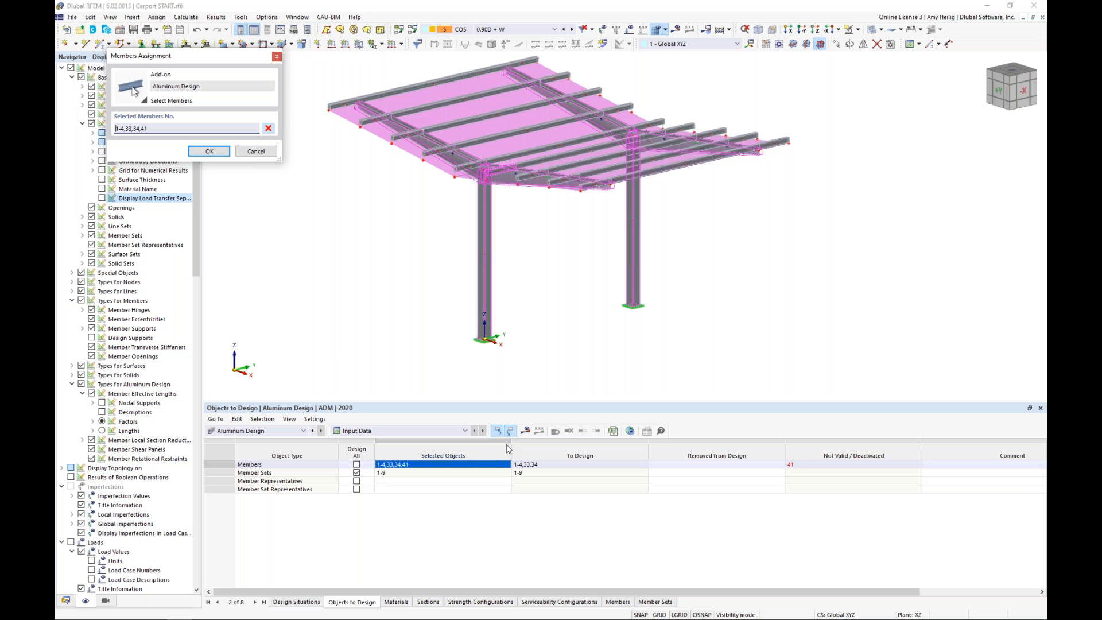
pyautogui.click(268, 128)
pyautogui.moveTo(693, 252); pyautogui.dragTo(438, 209)
pyautogui.click(428, 142)
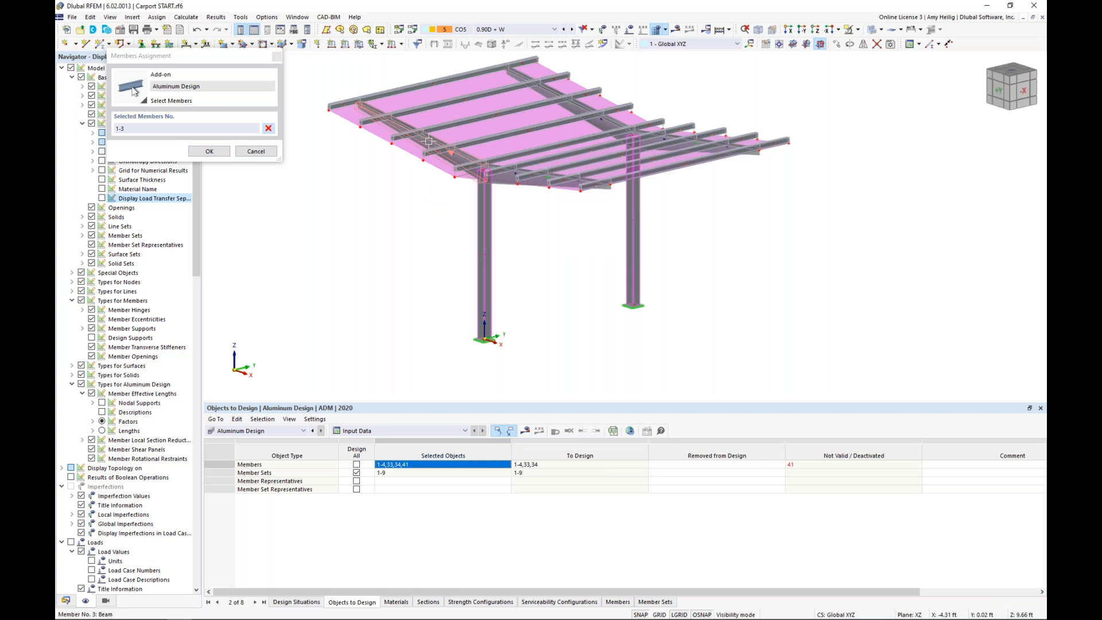
pyautogui.click(504, 180)
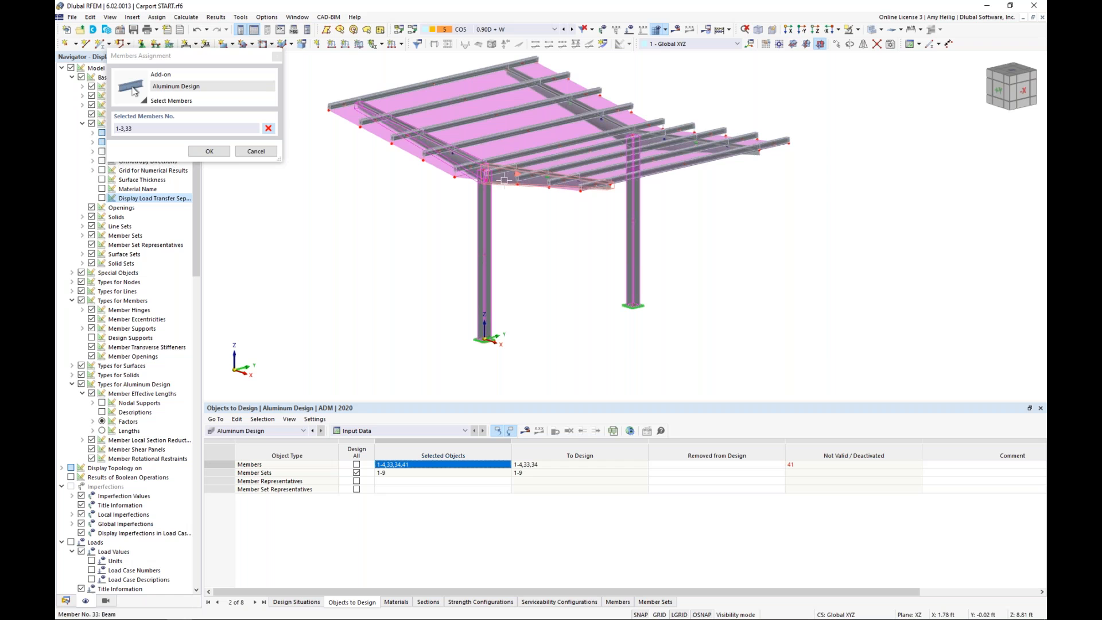
pyautogui.click(573, 104)
pyautogui.keyDown('ctrl'); pyautogui.moveTo(706, 150); pyautogui.dragTo(577, 192, button='middle'); pyautogui.keyUp('ctrl')
pyautogui.click(629, 169)
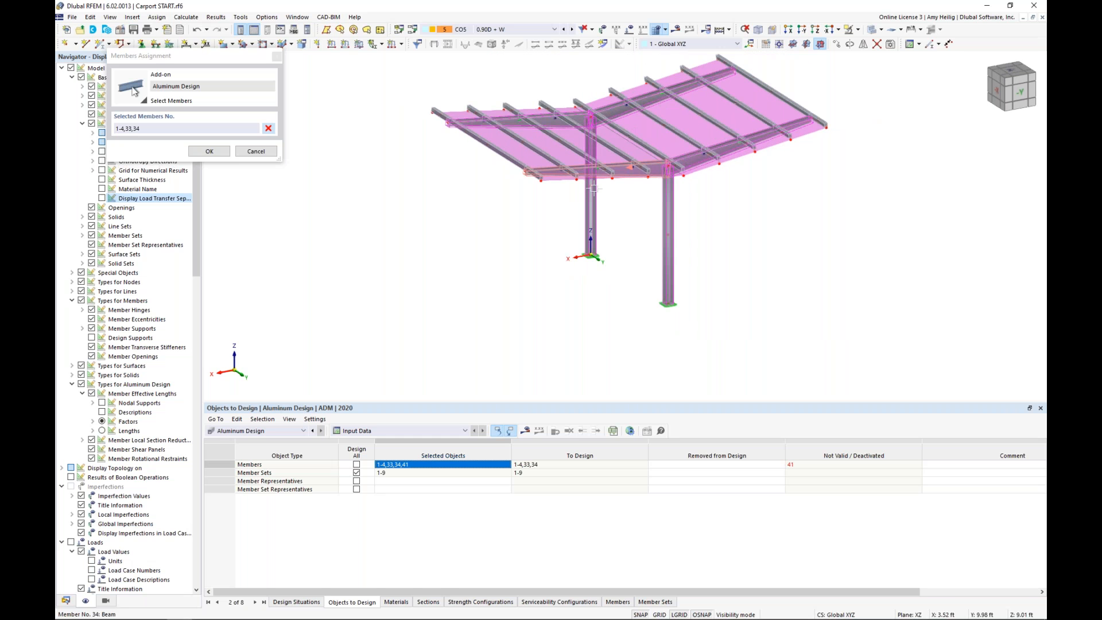
pyautogui.click(209, 151)
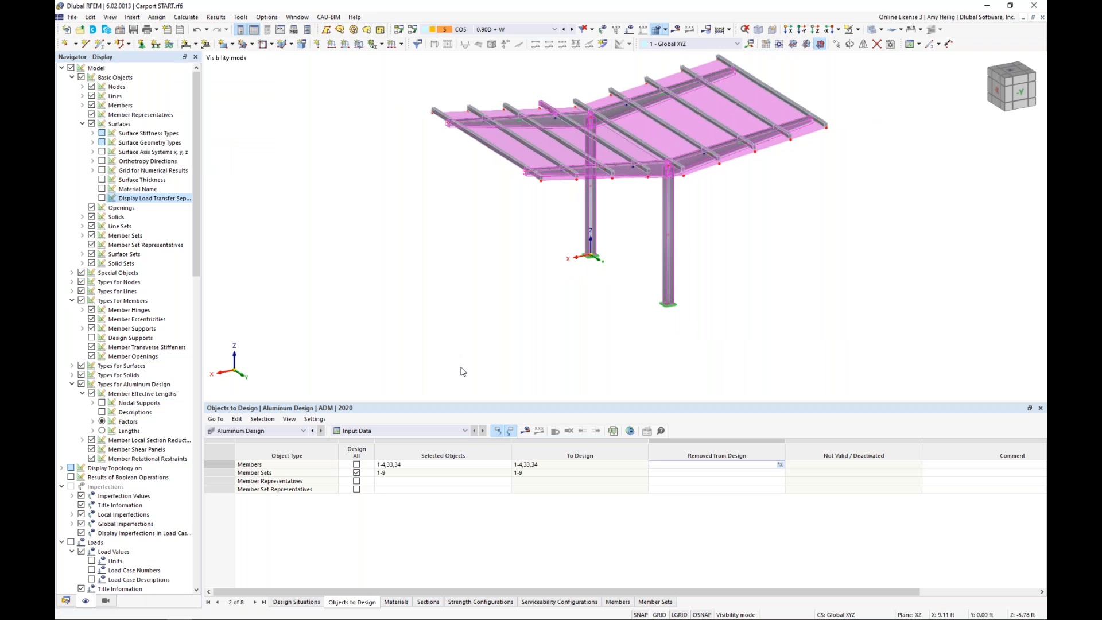
# Run the calculation and display the carport model with its results in transparent mode.
pyautogui.keyDown('ctrl'); pyautogui.moveTo(475, 231); pyautogui.dragTo(634, 281, button='middle'); pyautogui.keyUp('ctrl')
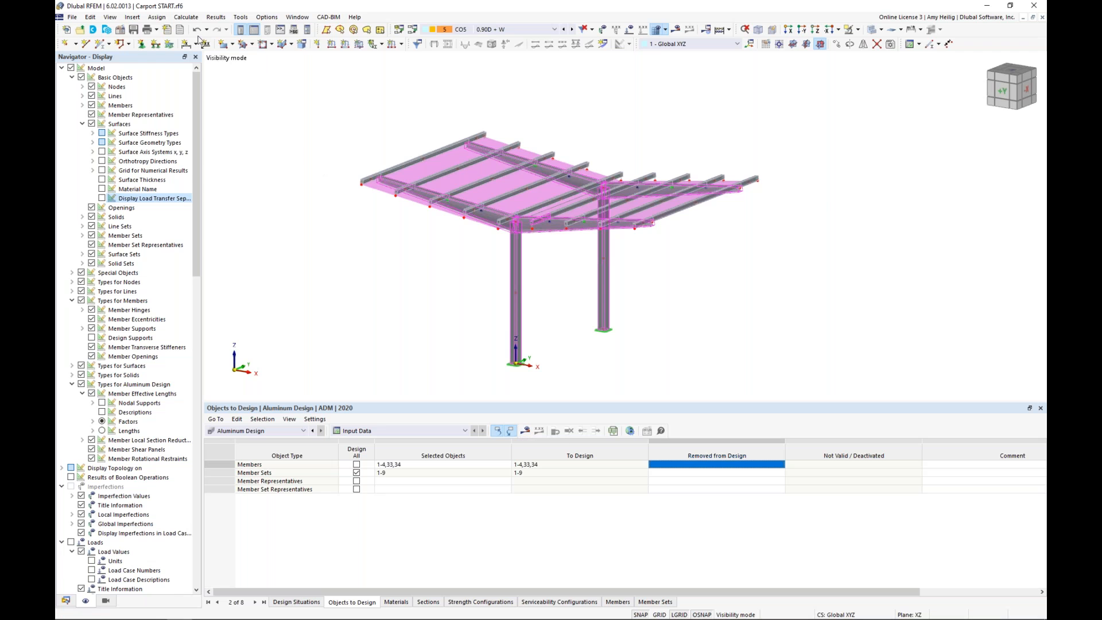
pyautogui.click(191, 18)
pyautogui.click(205, 40)
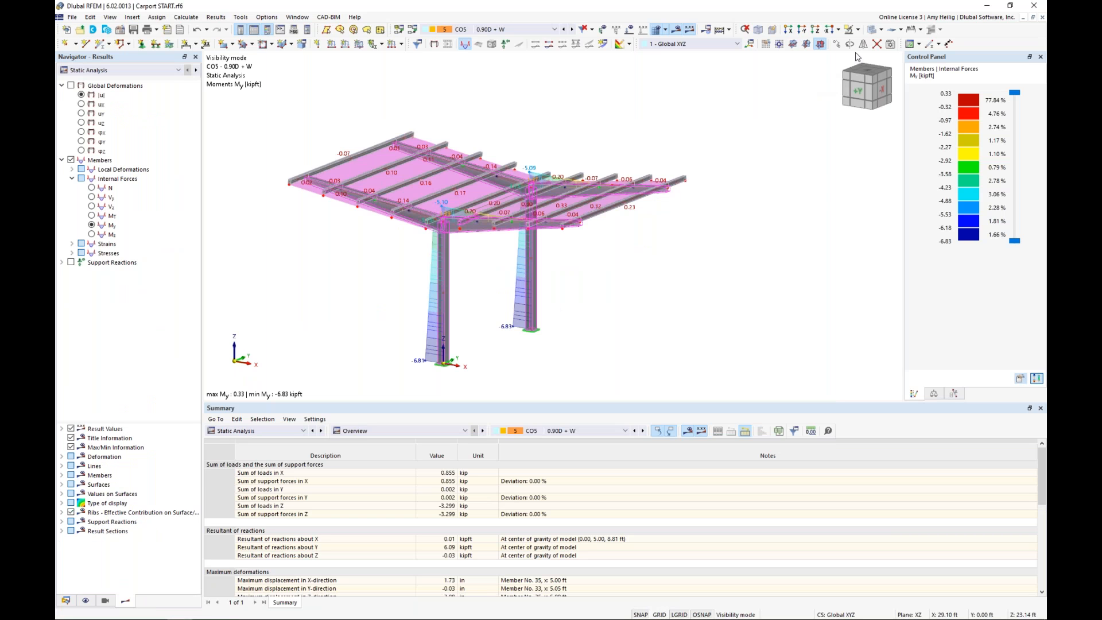
pyautogui.click(872, 34)
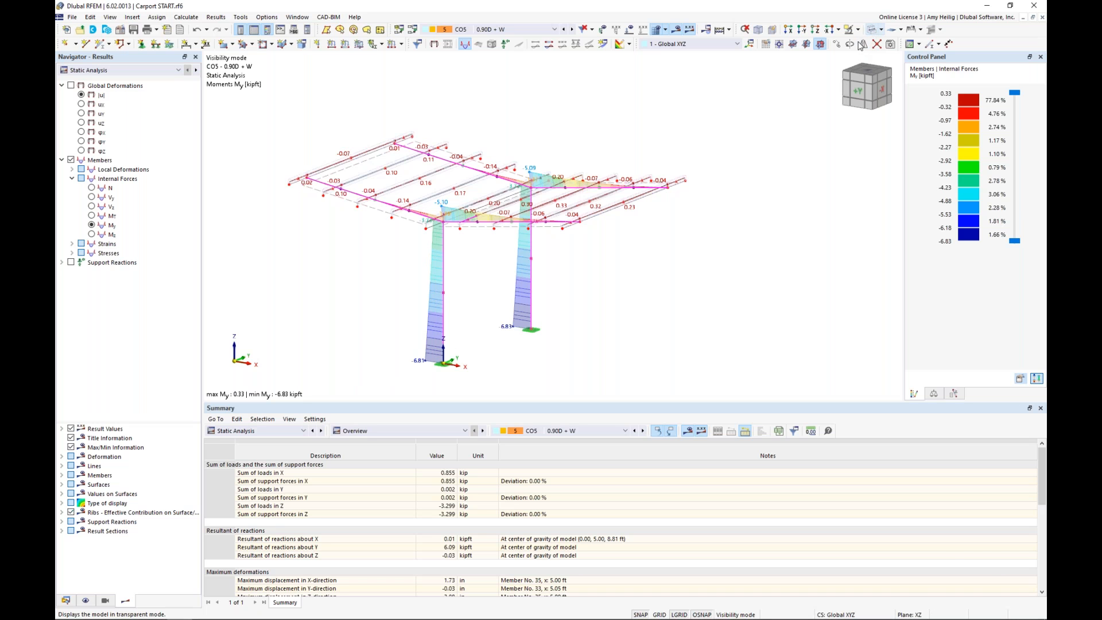
pyautogui.moveTo(389, 241); pyautogui.dragTo(445, 240, button='middle')
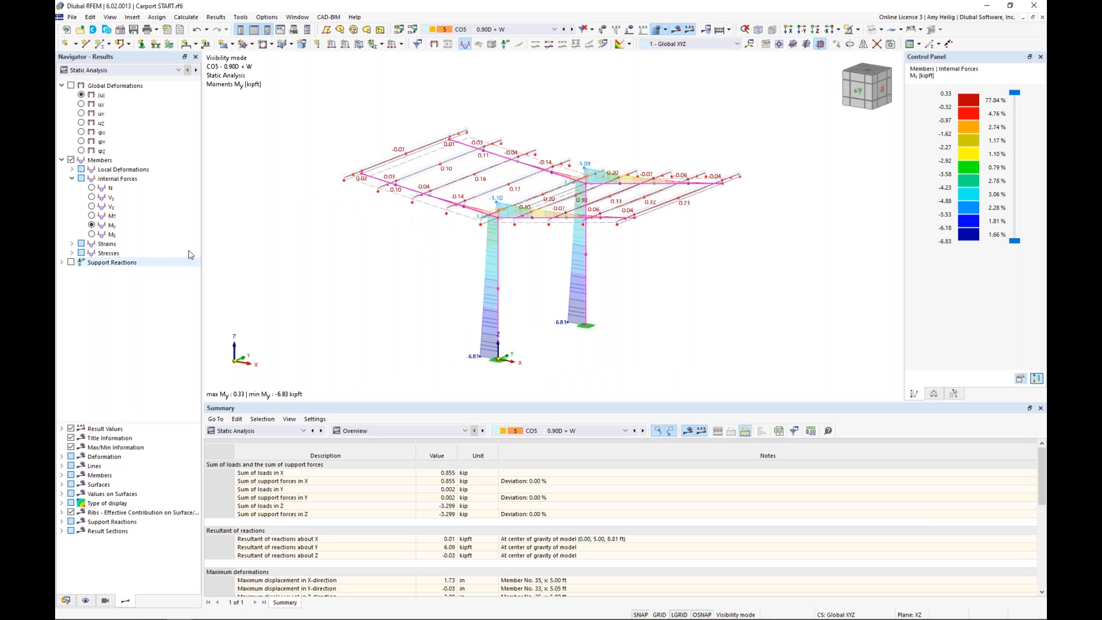
# Show the static analysis global deformations |u| on the carport and switch the results to CO3 (1.20D + L + W).
pyautogui.click(122, 69)
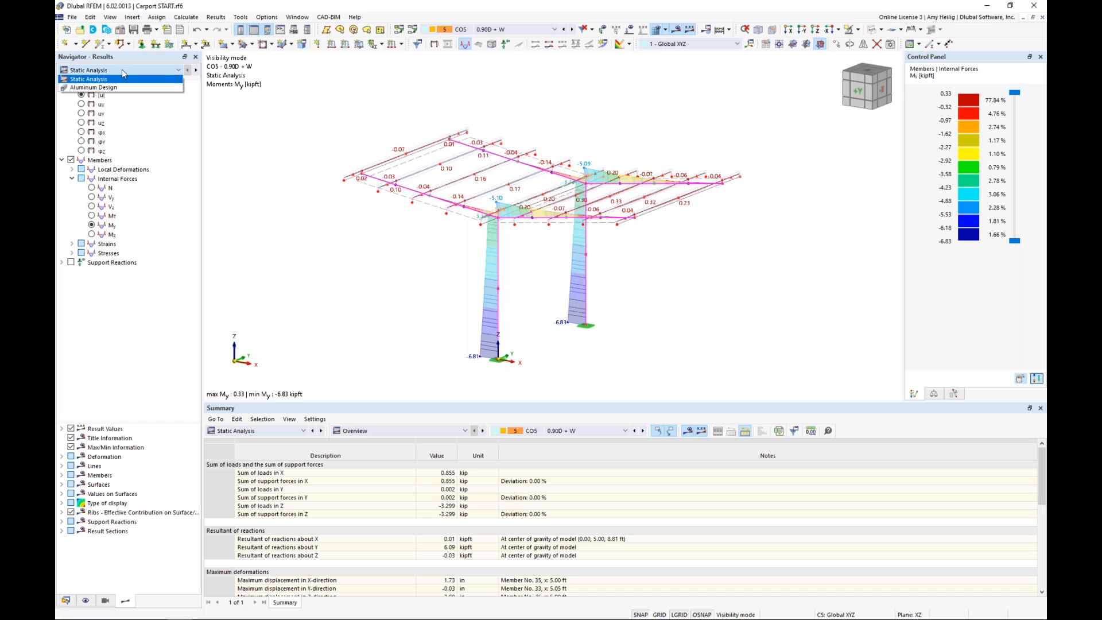
pyautogui.click(110, 81)
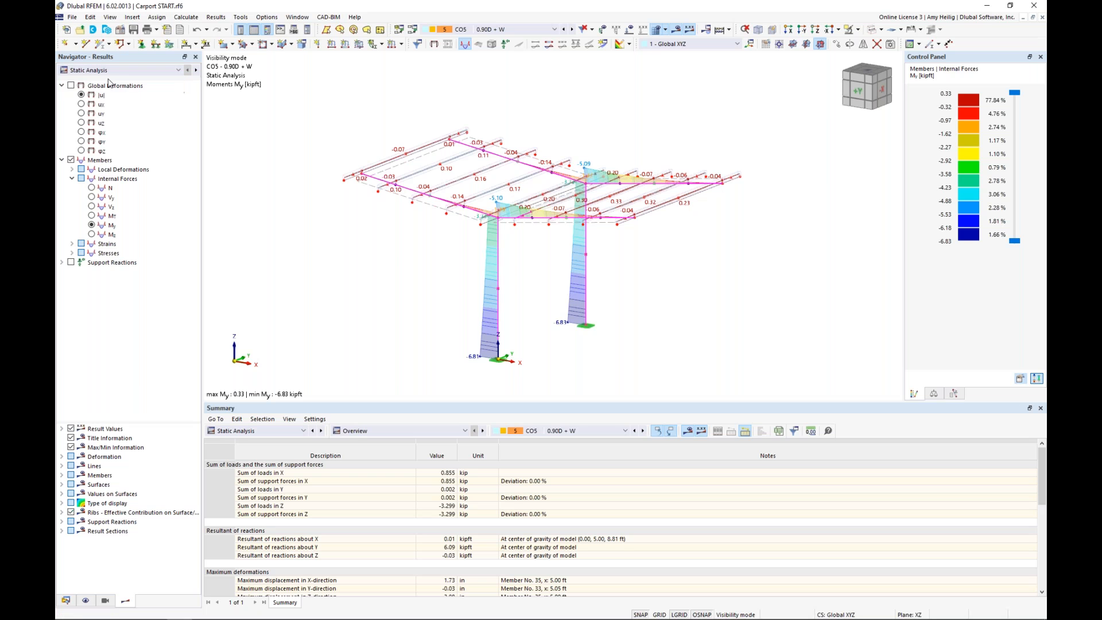
pyautogui.click(71, 85)
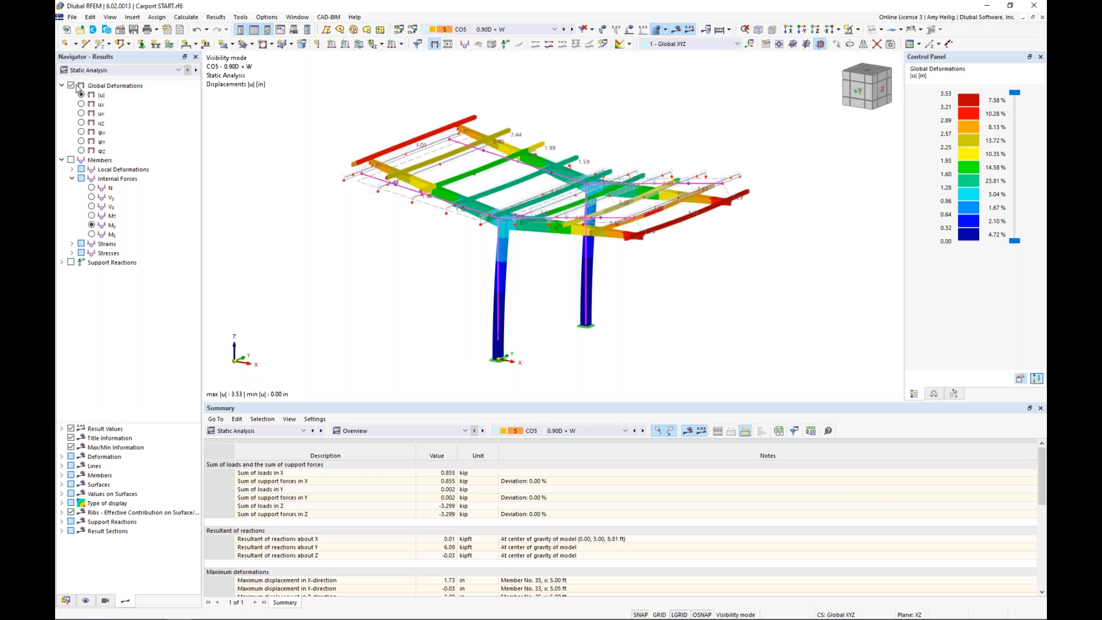
pyautogui.click(563, 30)
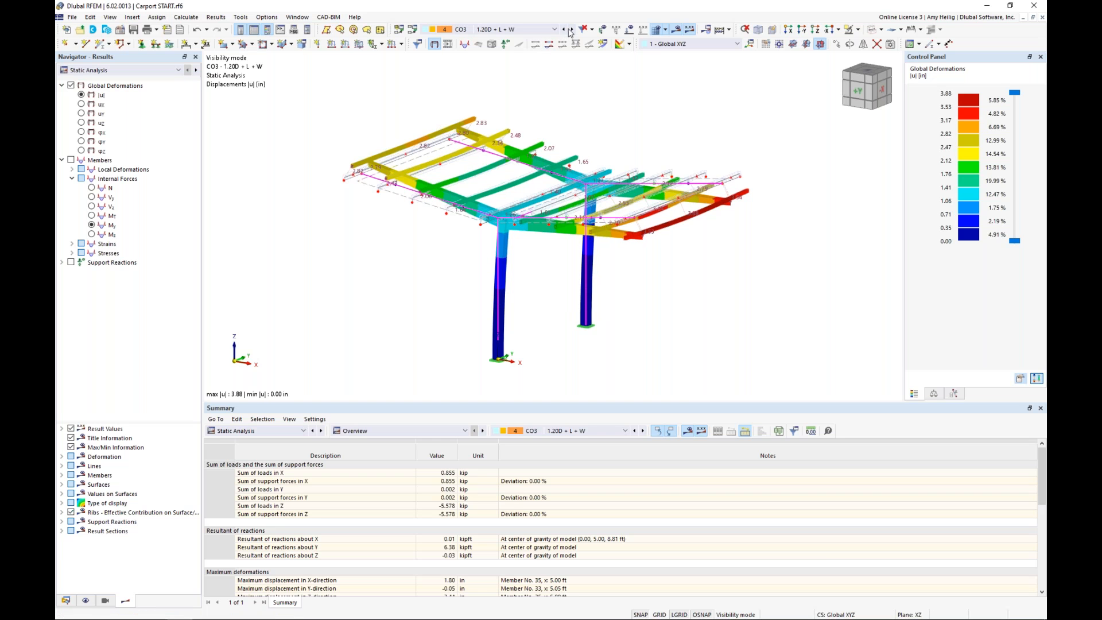
# Switch the results to CO6 and view the member internal forces N, Vy, Vz and My in turn.
pyautogui.click(571, 29)
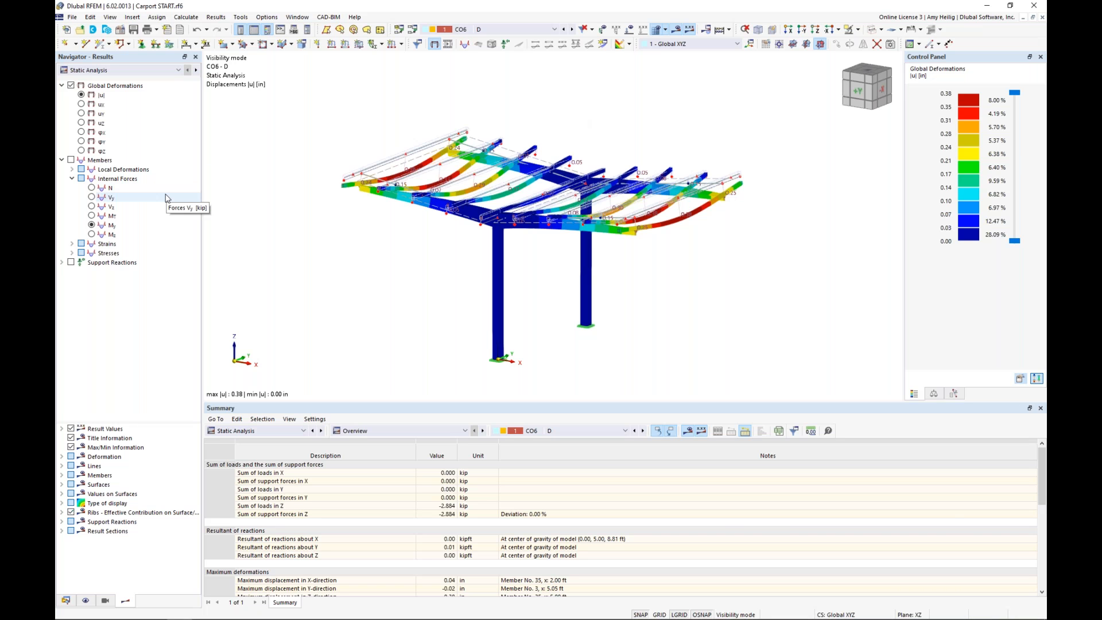
pyautogui.click(92, 188)
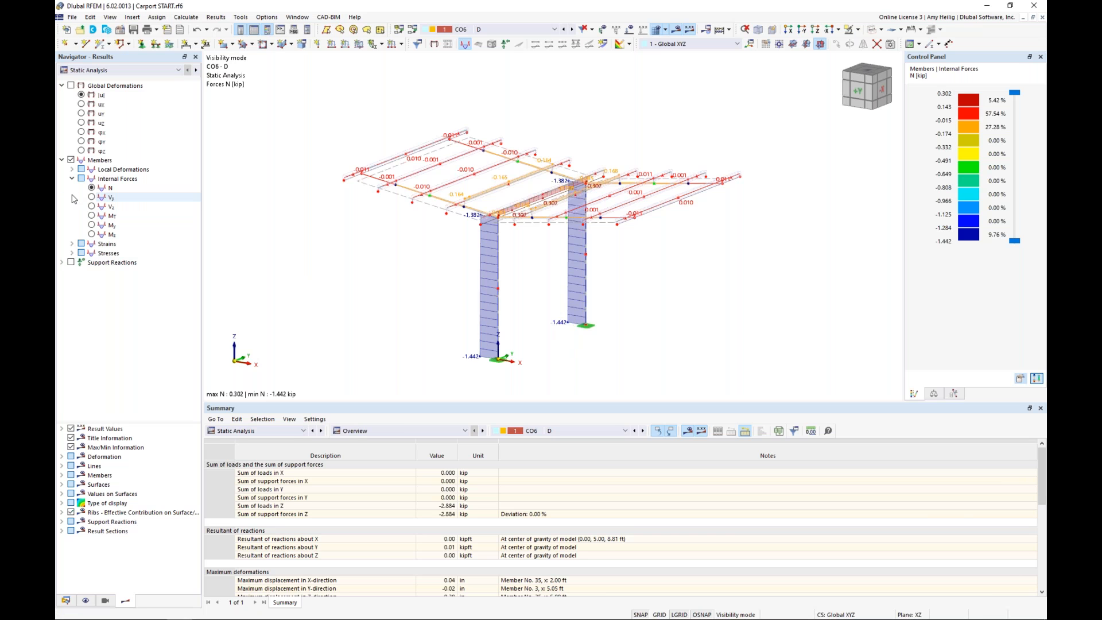
pyautogui.click(92, 197)
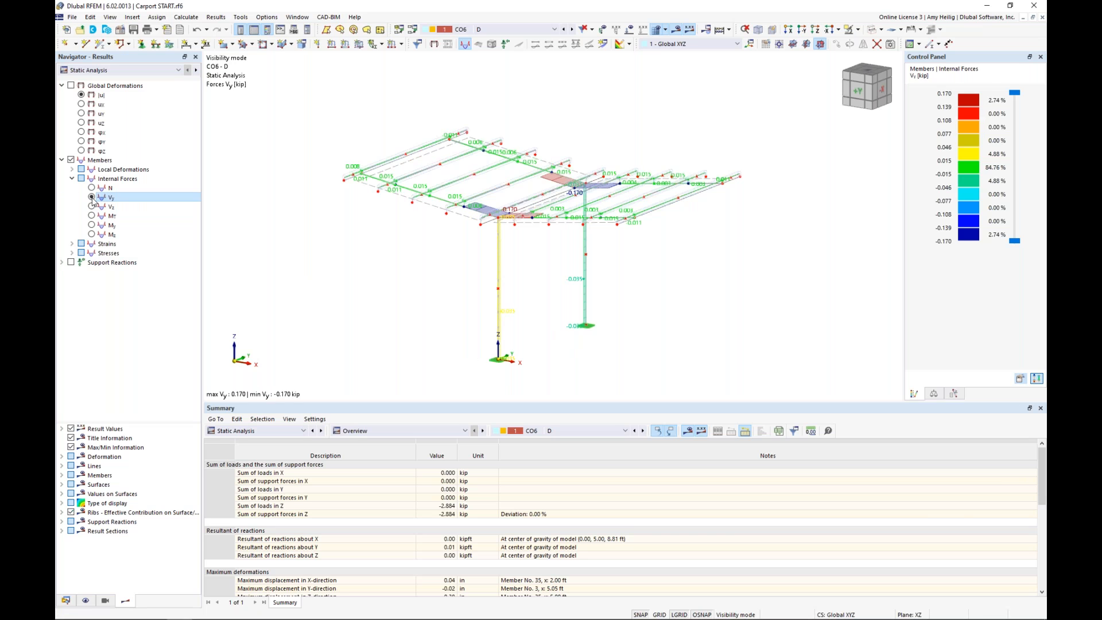
pyautogui.click(92, 206)
pyautogui.click(92, 225)
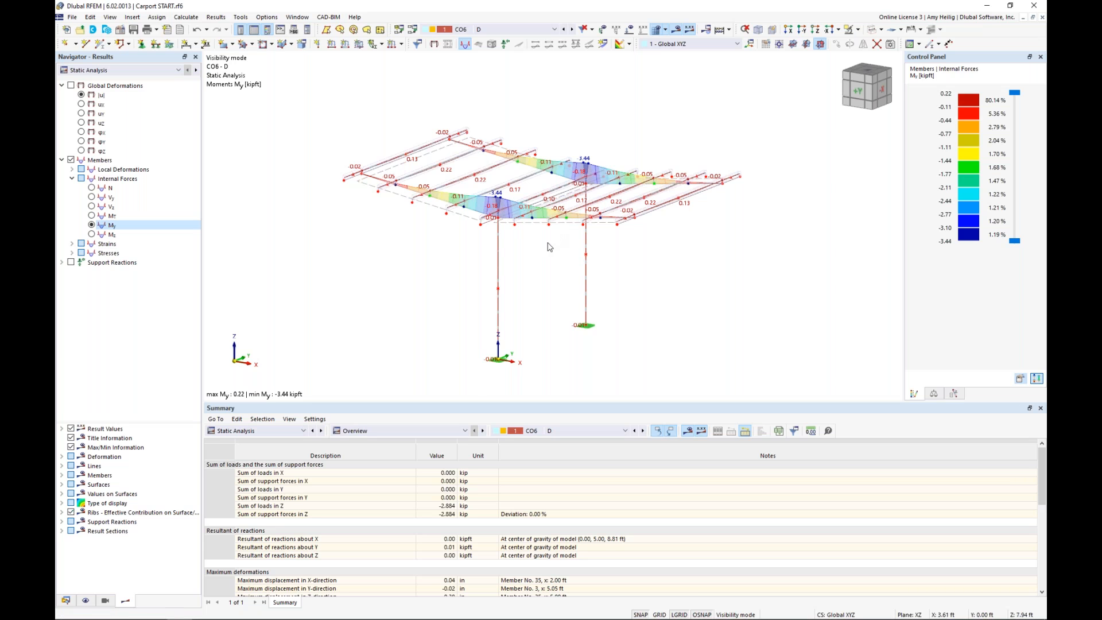
# Open the result diagrams for main beam member 33, add the axial force N diagram and switch the loading to CO8 (D + 0.60W).
pyautogui.scroll(3, 549, 246)
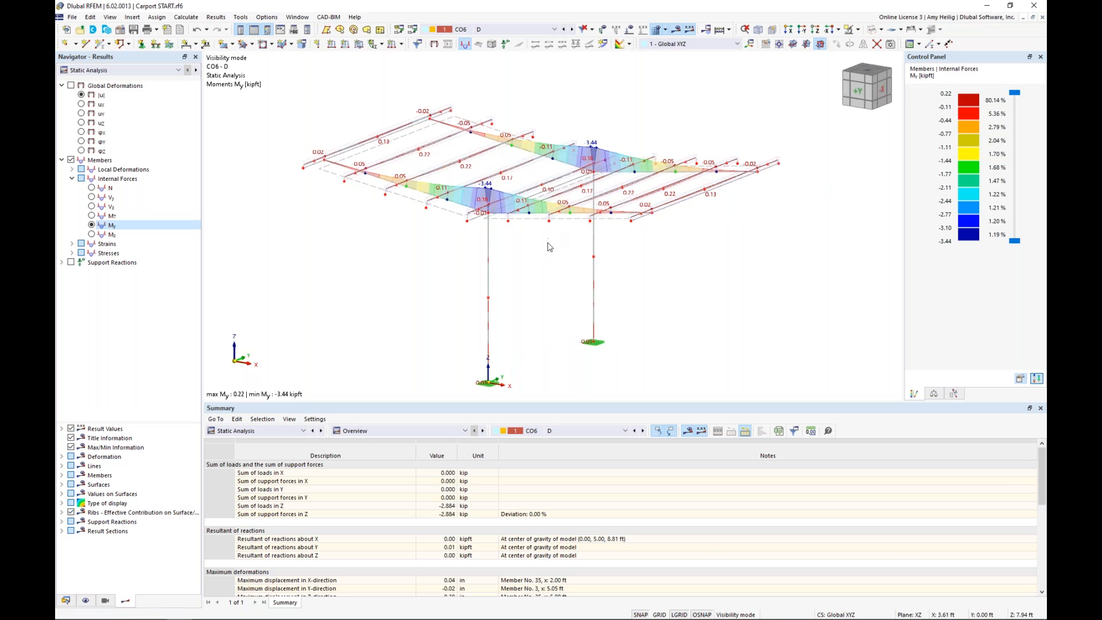
pyautogui.rightClick(541, 213)
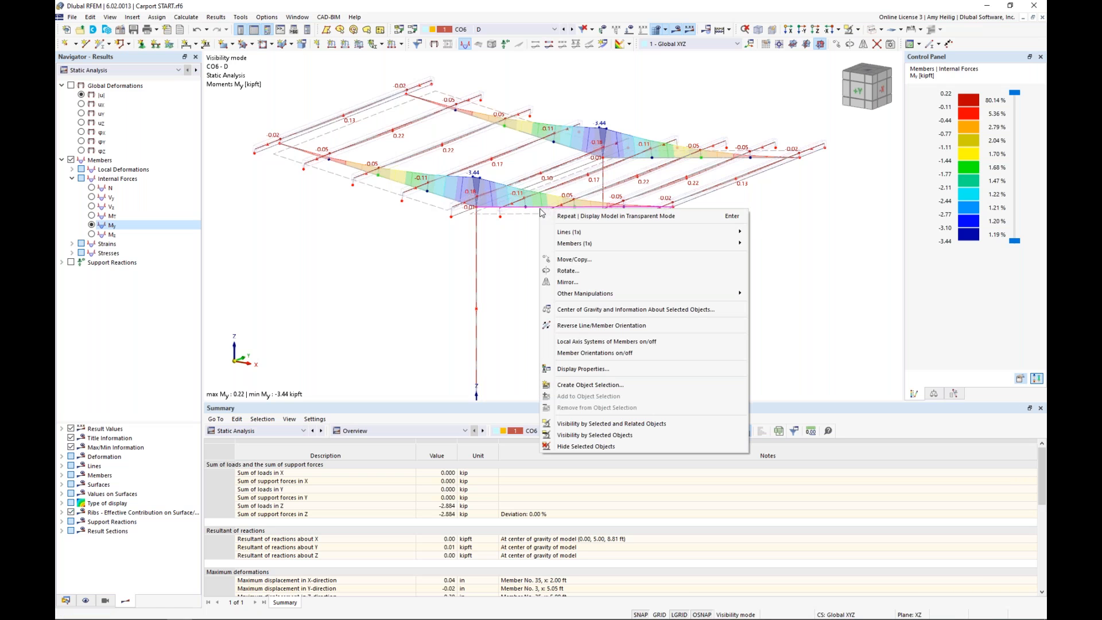
pyautogui.moveTo(700, 243)
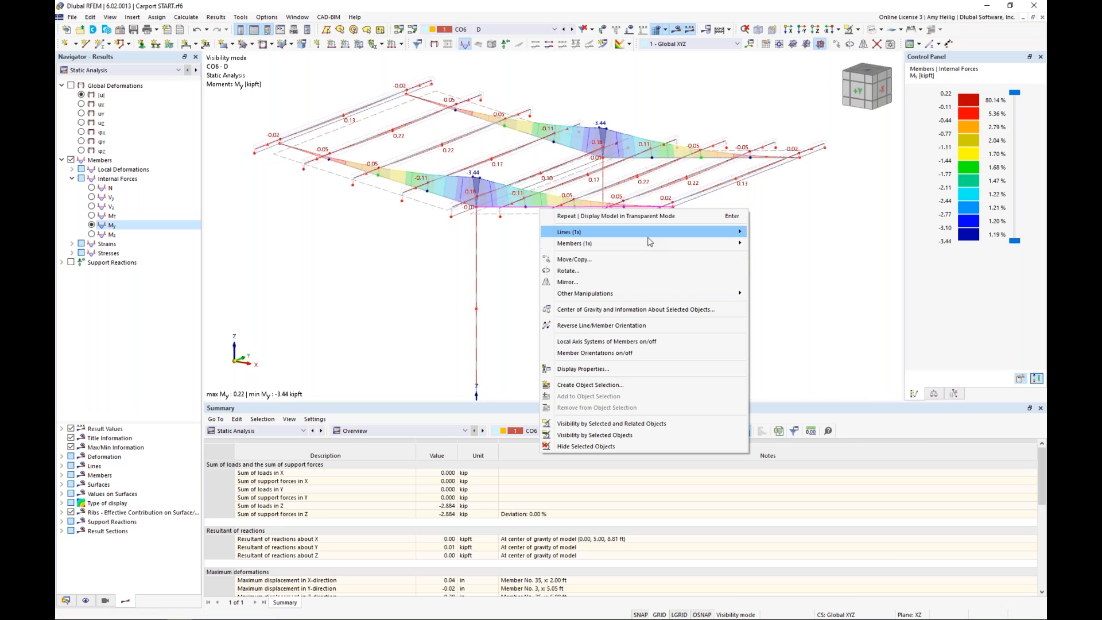
pyautogui.moveTo(649, 242)
pyautogui.click(779, 379)
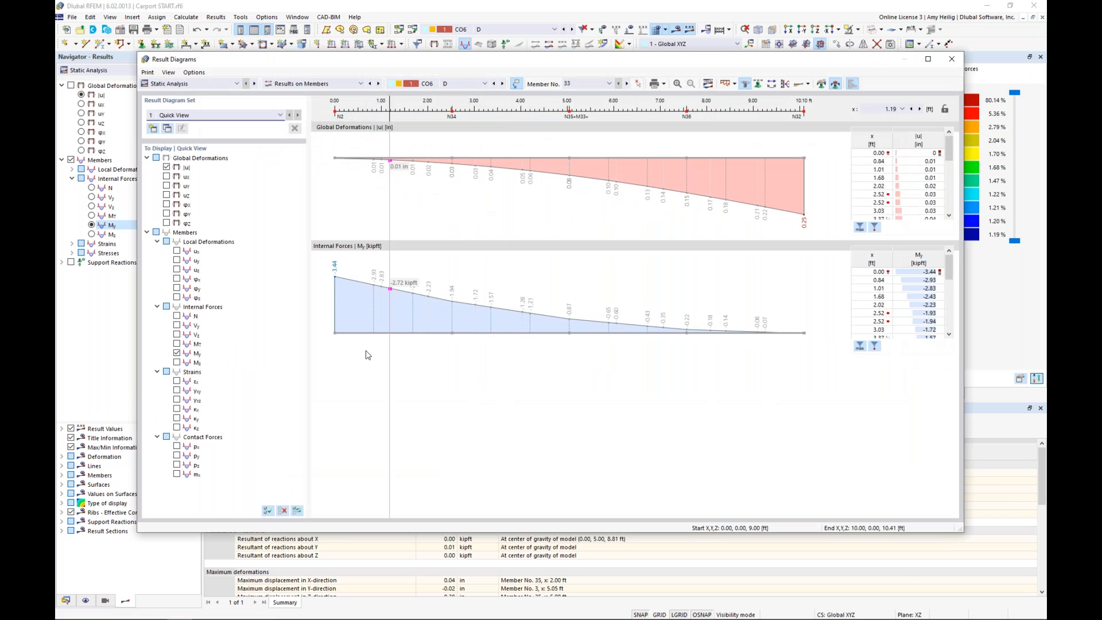
pyautogui.click(176, 316)
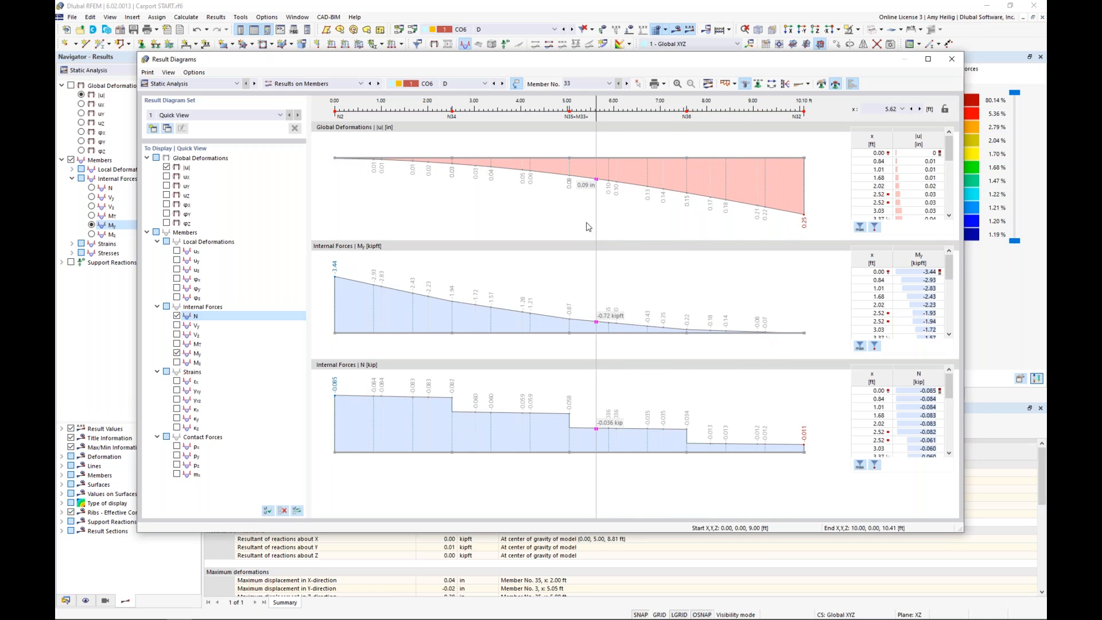
pyautogui.click(502, 83)
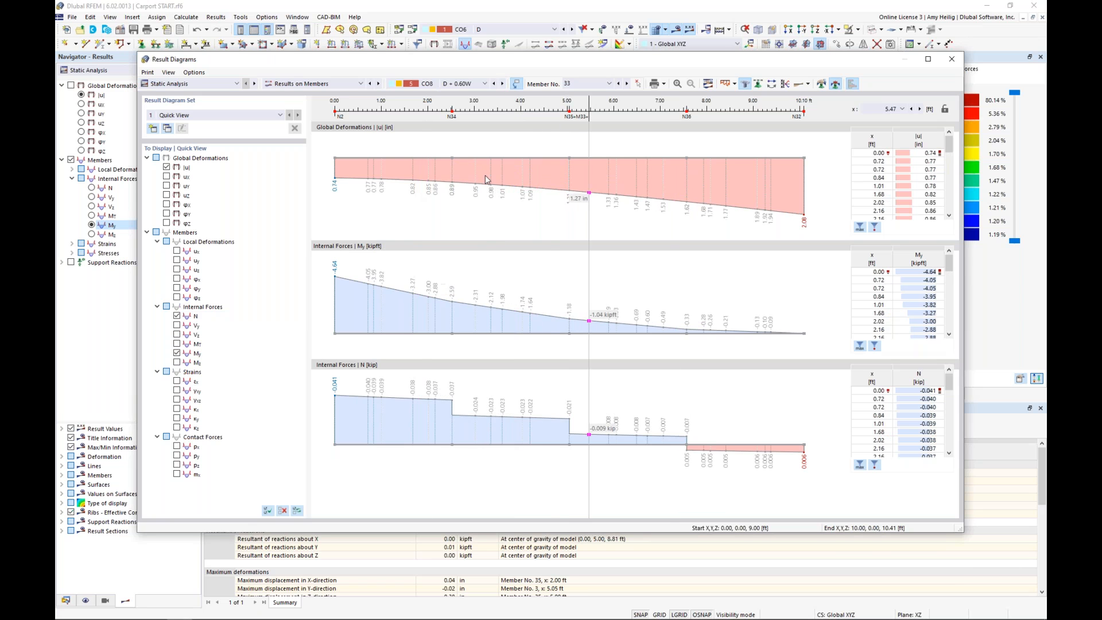
# Move the result diagrams window aside to check the carport model, and close the diagrams.
pyautogui.moveTo(361, 61); pyautogui.dragTo(821, 81)
pyautogui.scroll(2, 408, 203)
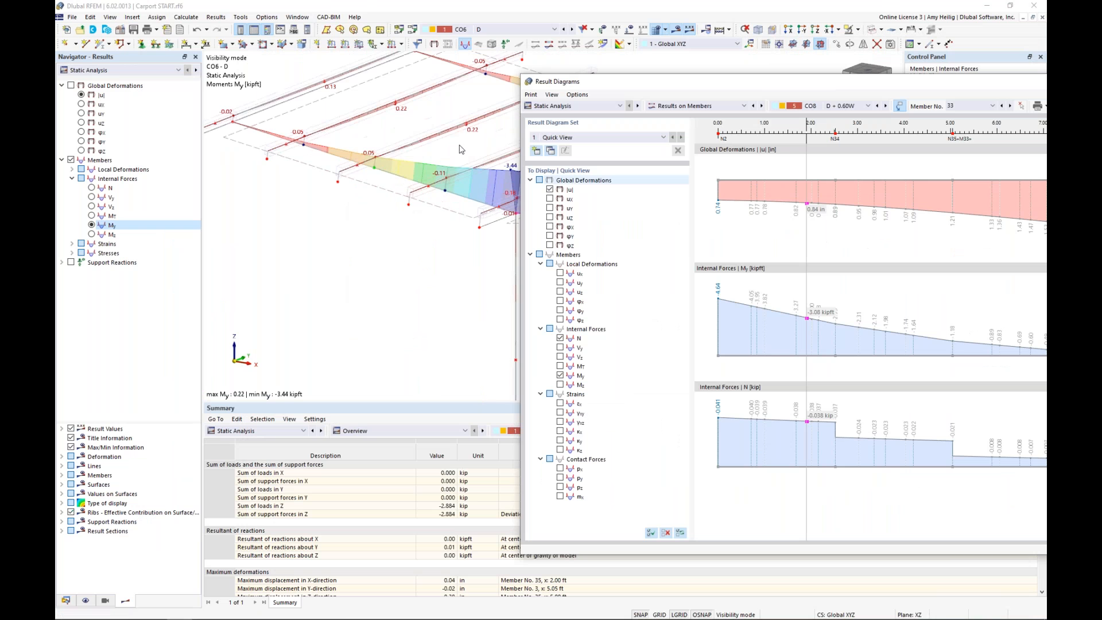
pyautogui.moveTo(656, 85); pyautogui.dragTo(282, 85)
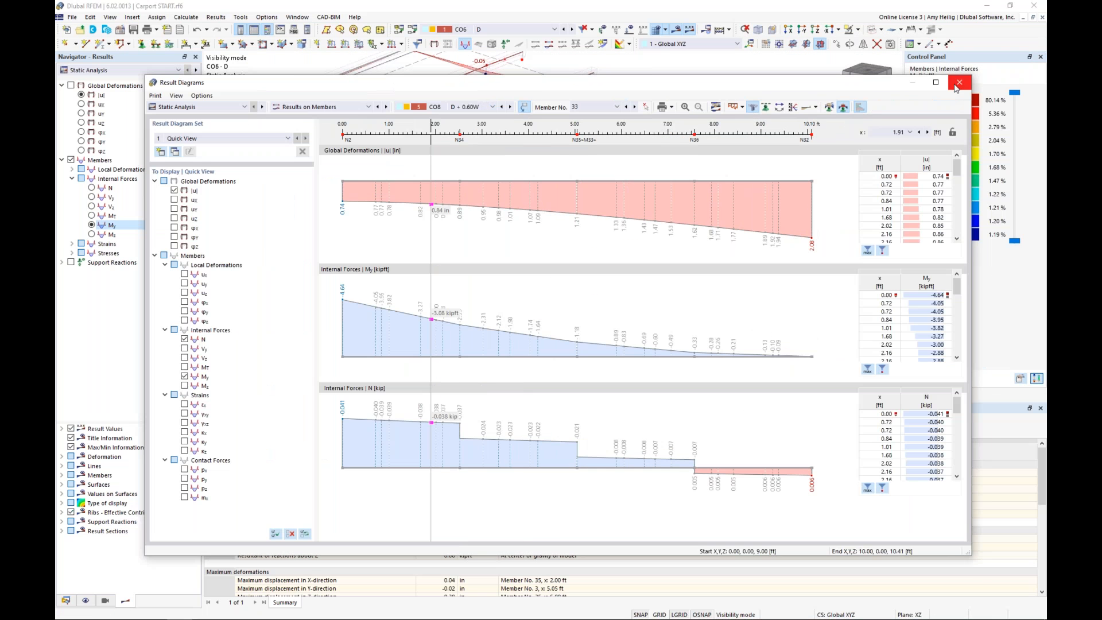
pyautogui.click(958, 85)
pyautogui.scroll(-4, 575, 295)
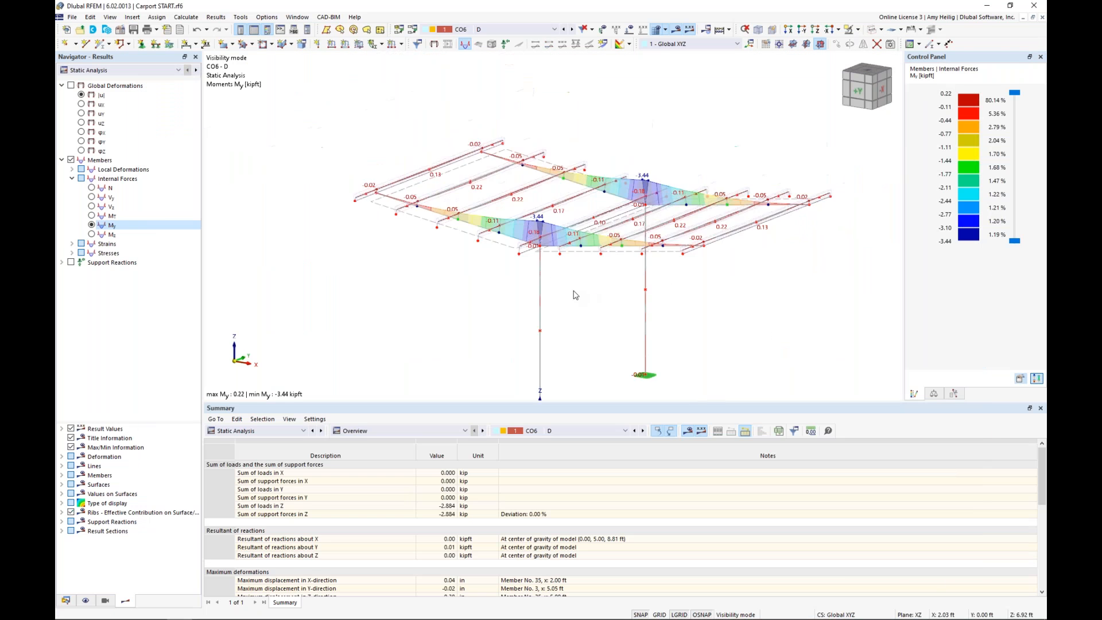
pyautogui.moveTo(570, 300); pyautogui.dragTo(551, 250, button='middle')
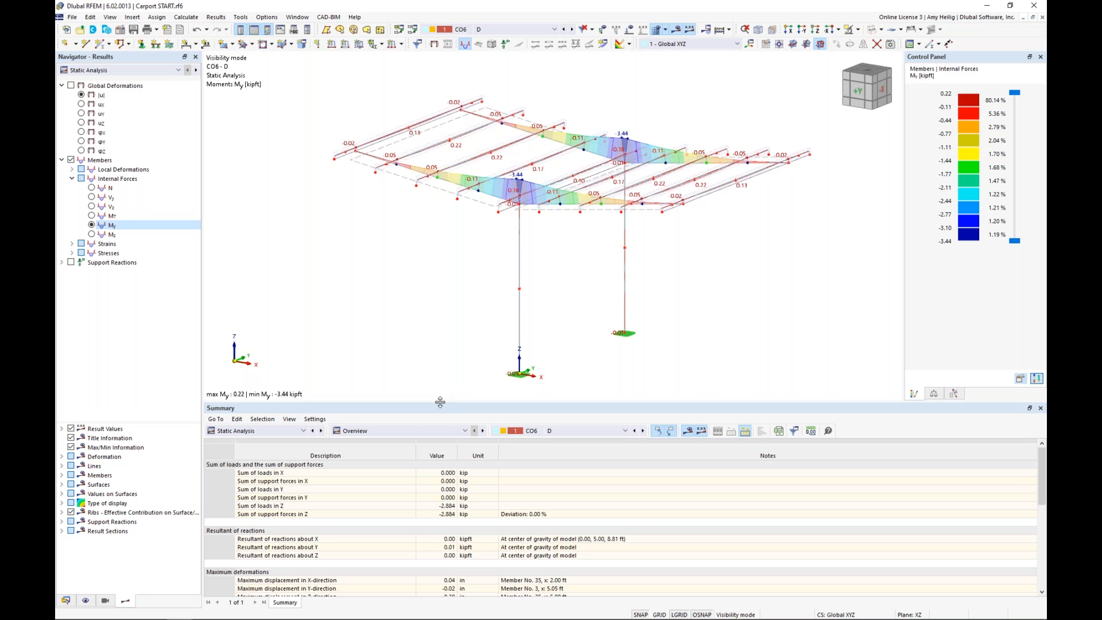
# Enlarge the results table, list the static analysis results by member and locate table values for members 1 and 2 on the model.
pyautogui.moveTo(440, 401); pyautogui.dragTo(457, 332)
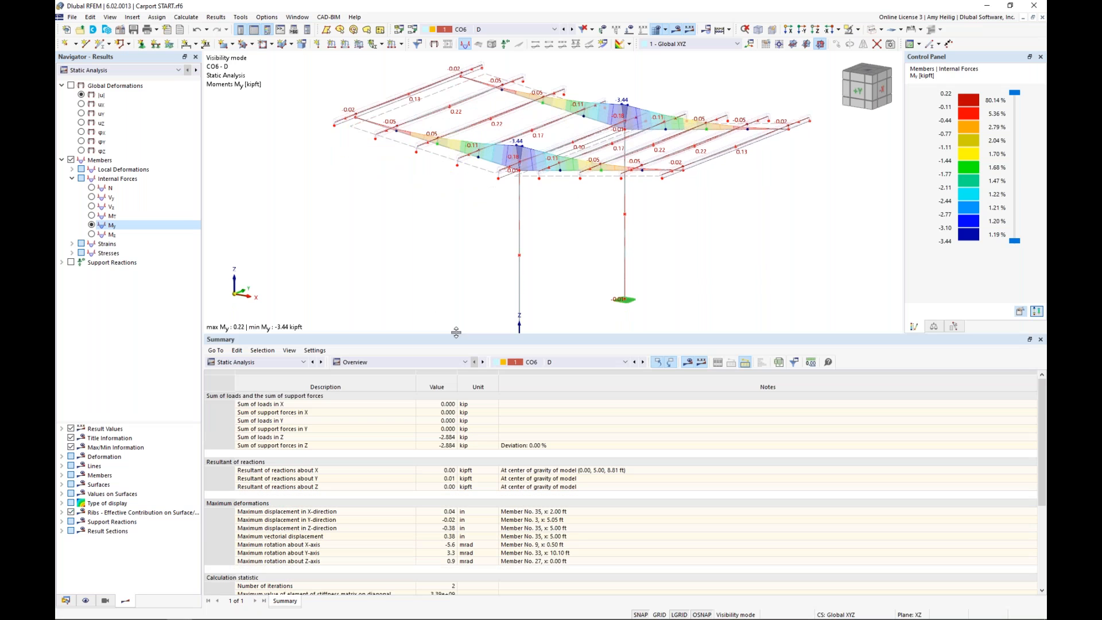
pyautogui.click(393, 361)
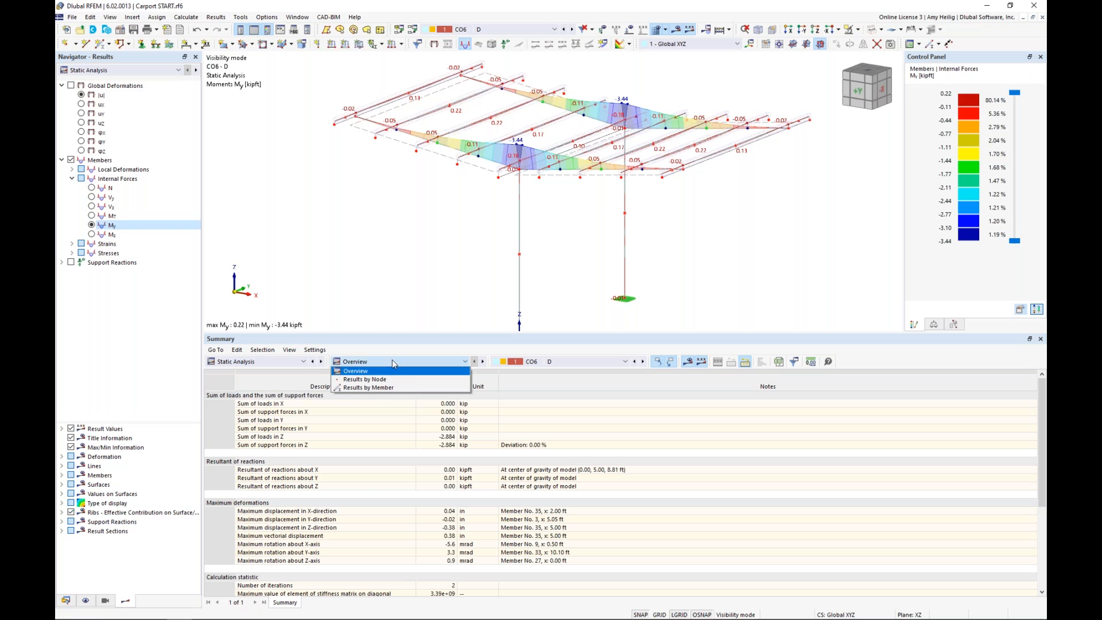
pyautogui.click(394, 384)
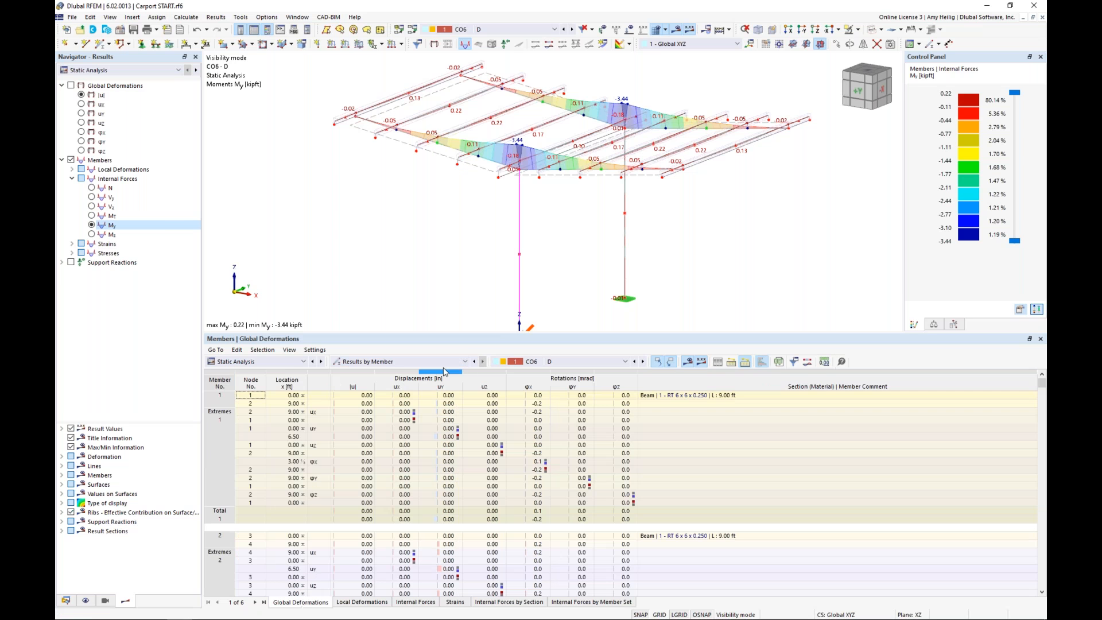
pyautogui.click(525, 470)
pyautogui.scroll(-2, 525, 469)
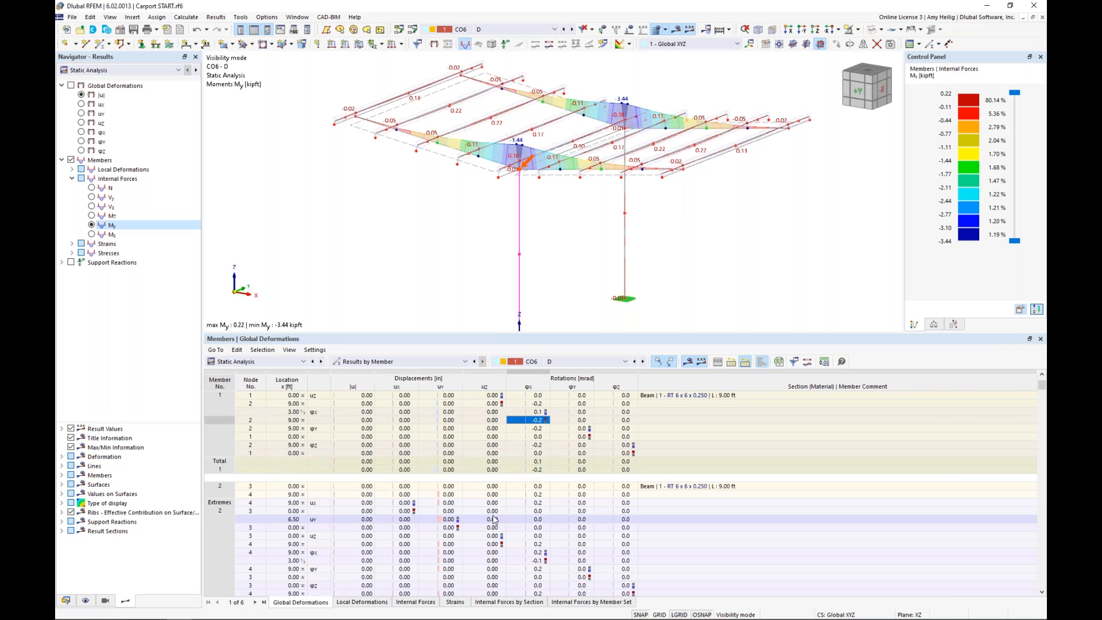
pyautogui.click(494, 519)
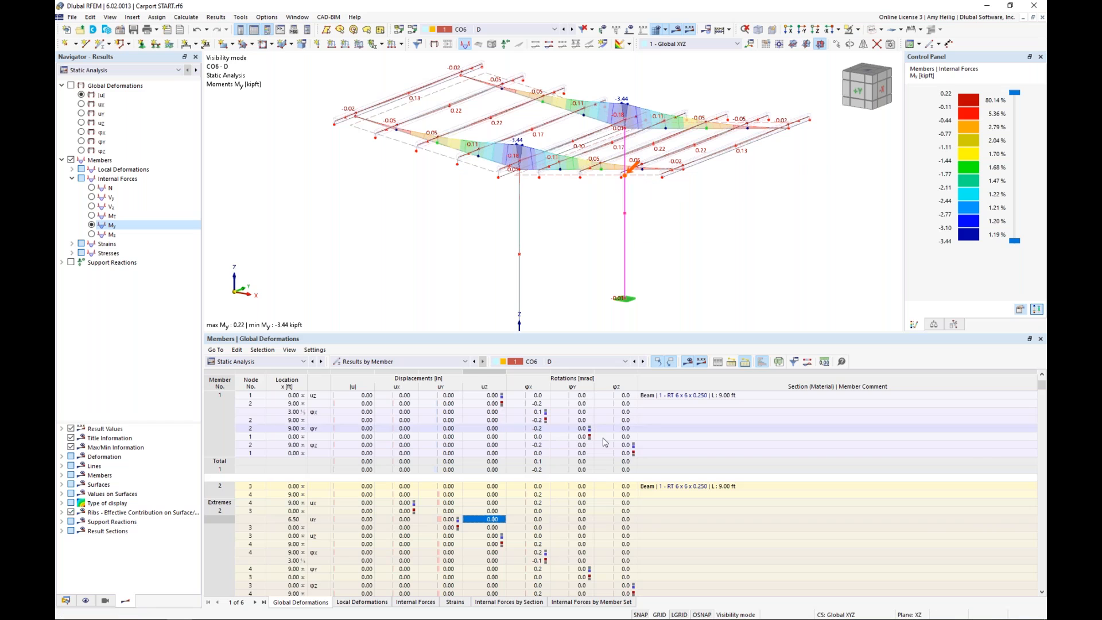
pyautogui.click(448, 560)
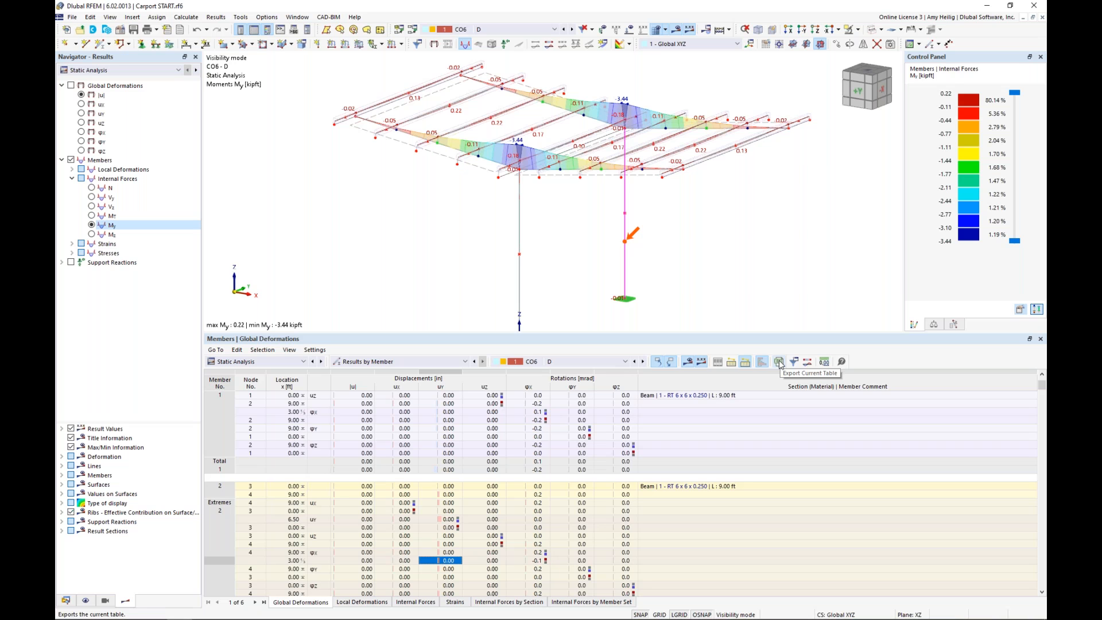
# Show the Aluminum Design results as design ratios on members, listed by member.
pyautogui.click(303, 362)
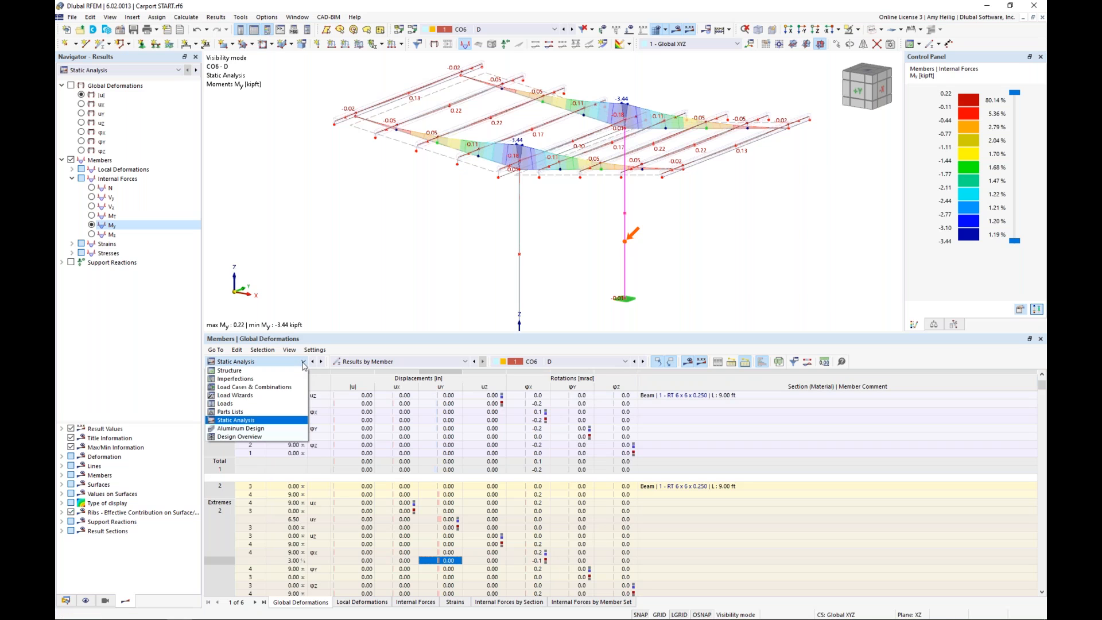
pyautogui.click(278, 429)
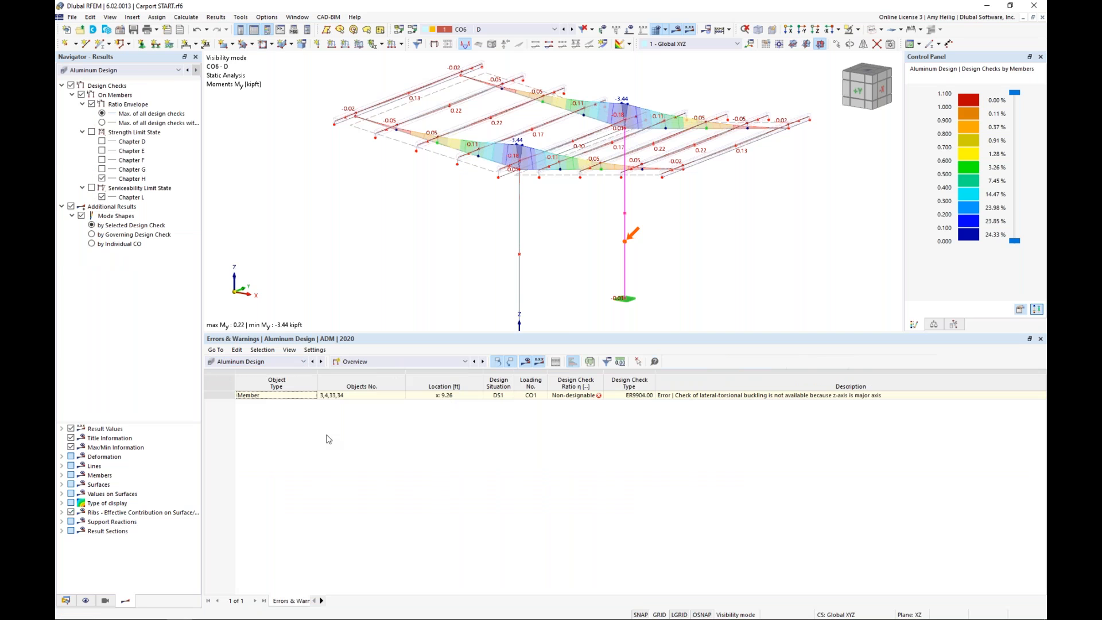
pyautogui.click(356, 362)
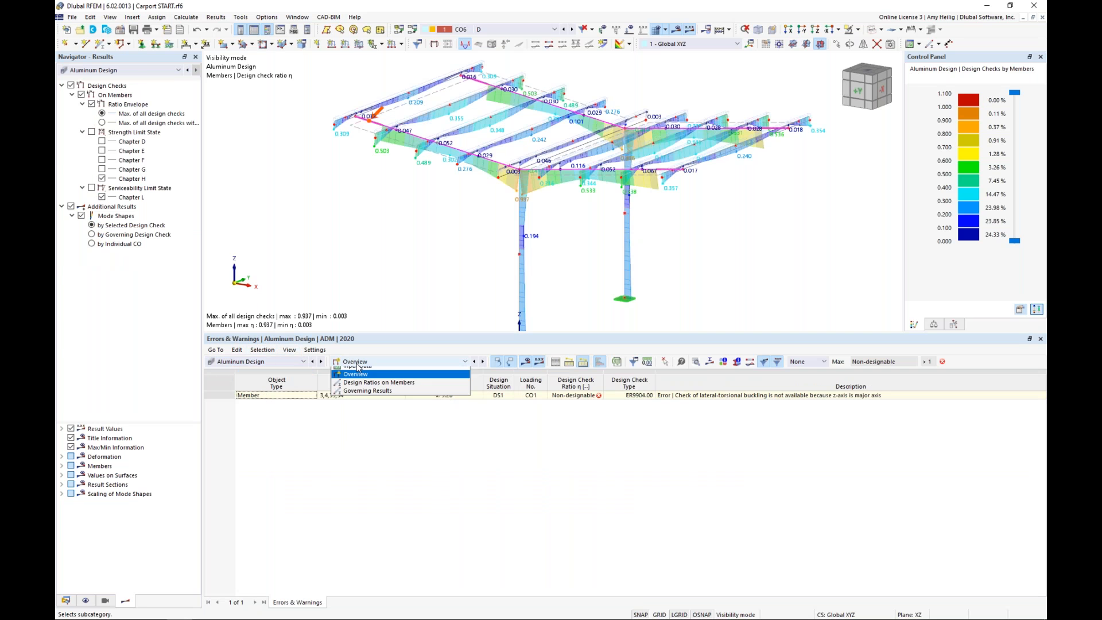
pyautogui.click(371, 387)
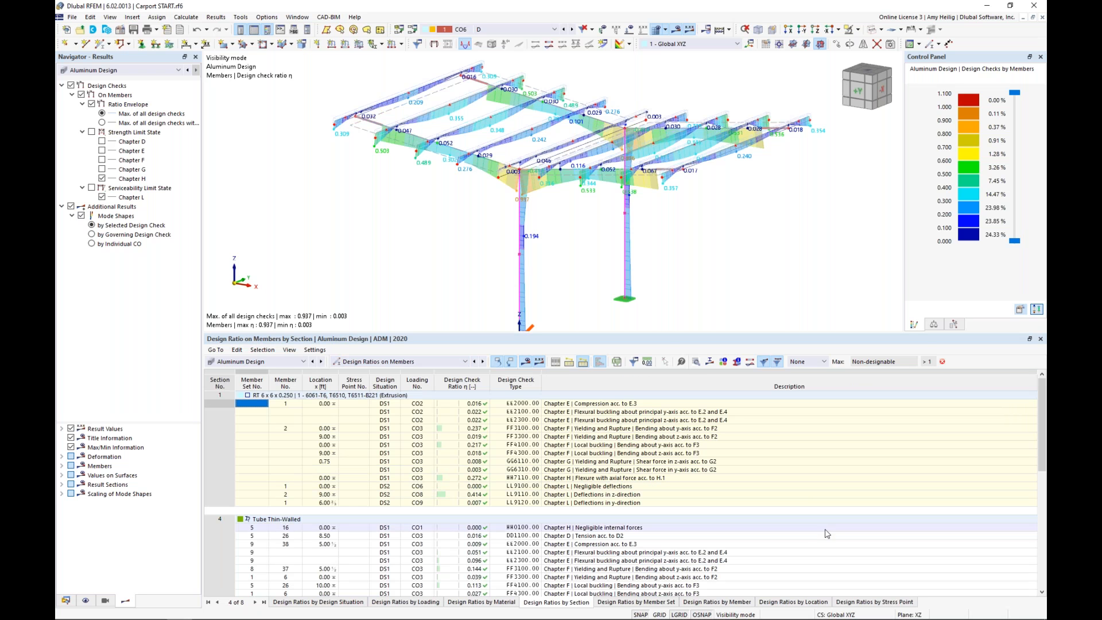
pyautogui.click(747, 604)
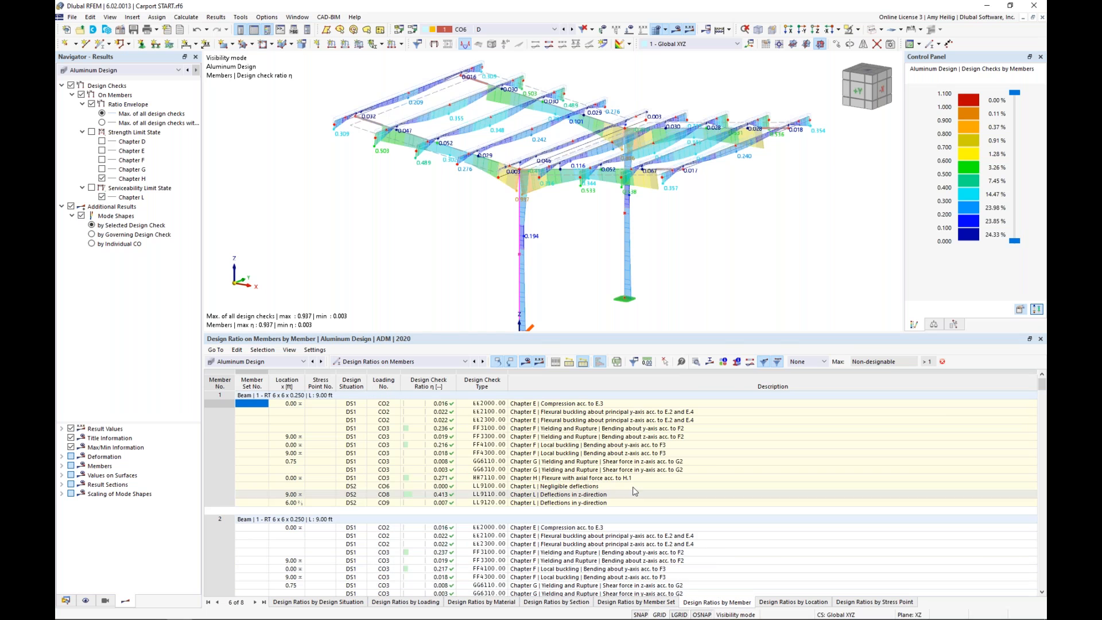
# Examine the ADM design checks of columns 1 and 2, locating the deflection and local buckling checks on the model.
pyautogui.click(597, 428)
pyautogui.scroll(-2, 597, 428)
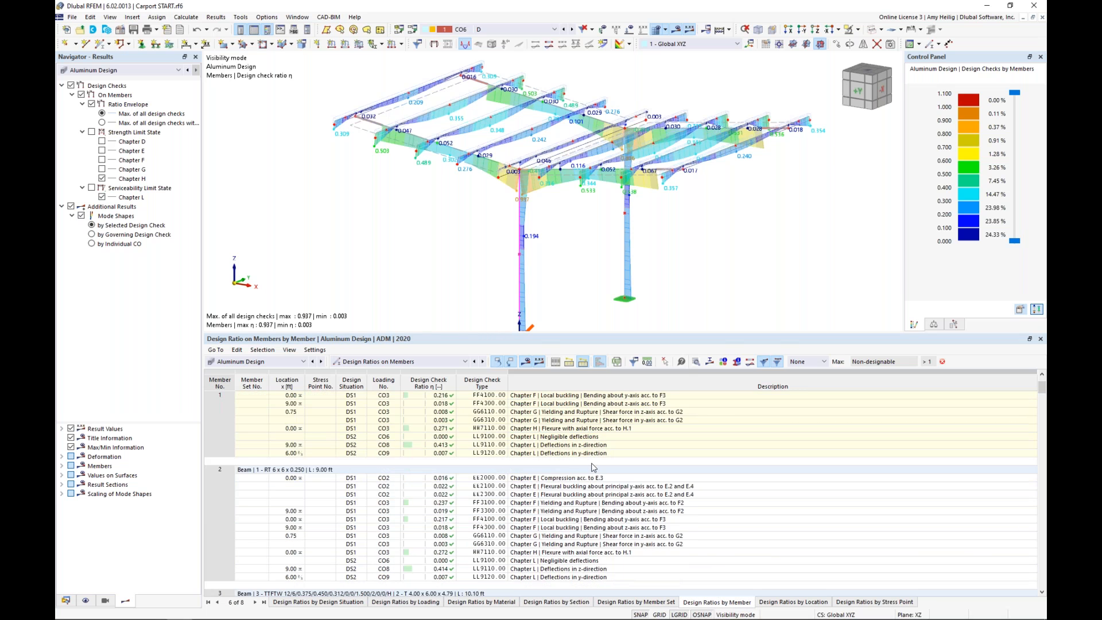
pyautogui.scroll(-1, 597, 281)
pyautogui.moveTo(597, 281); pyautogui.dragTo(593, 254, button='middle')
pyautogui.click(590, 421)
pyautogui.click(582, 447)
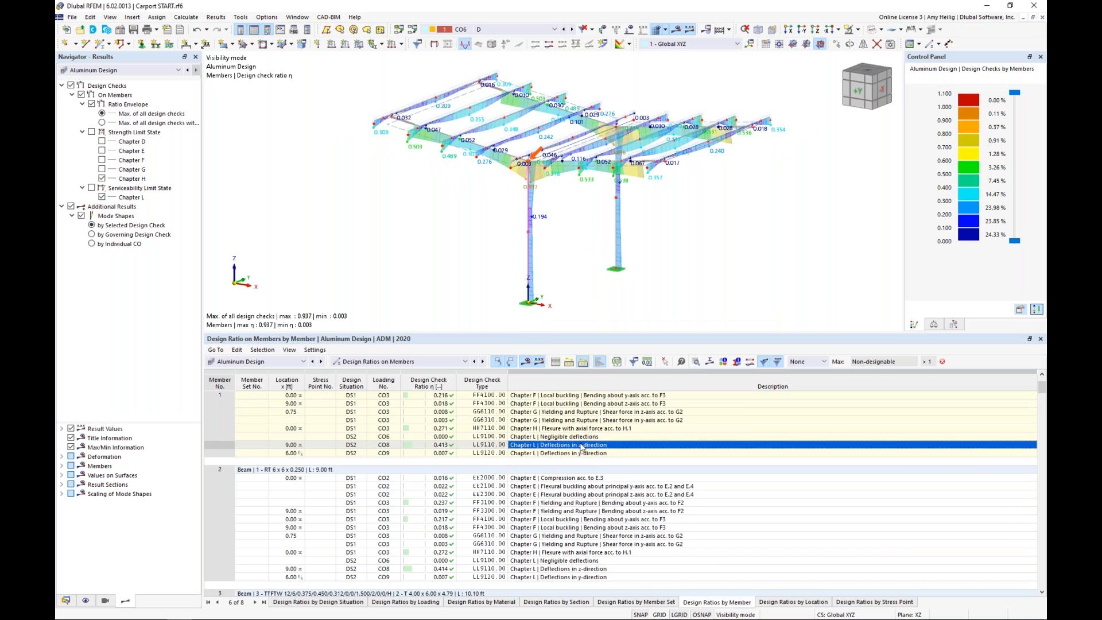
pyautogui.click(579, 527)
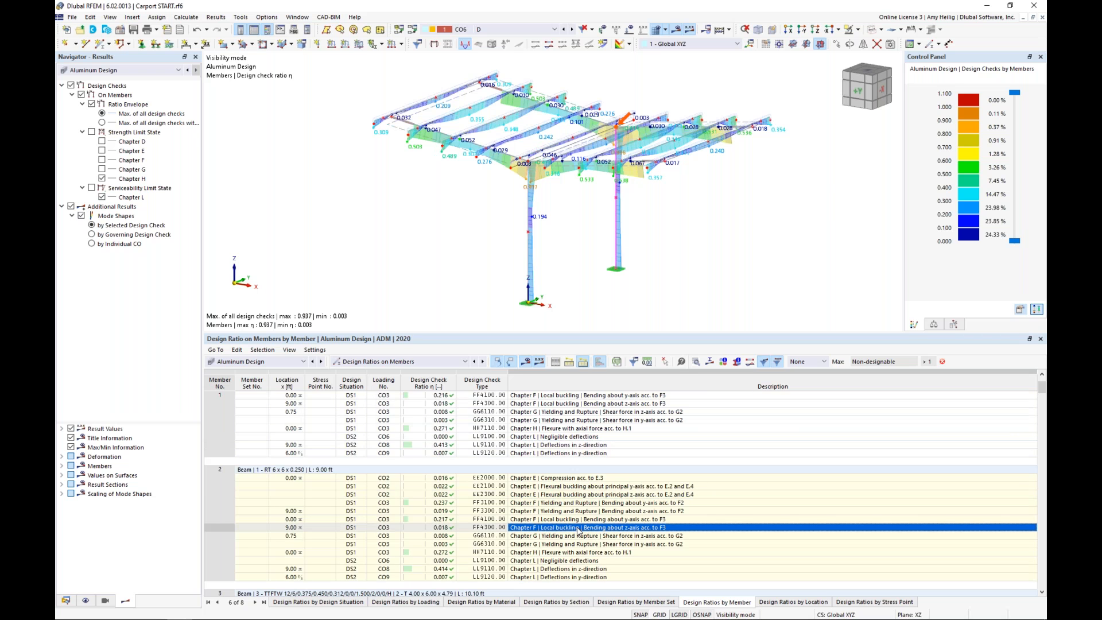
pyautogui.scroll(-1, 579, 531)
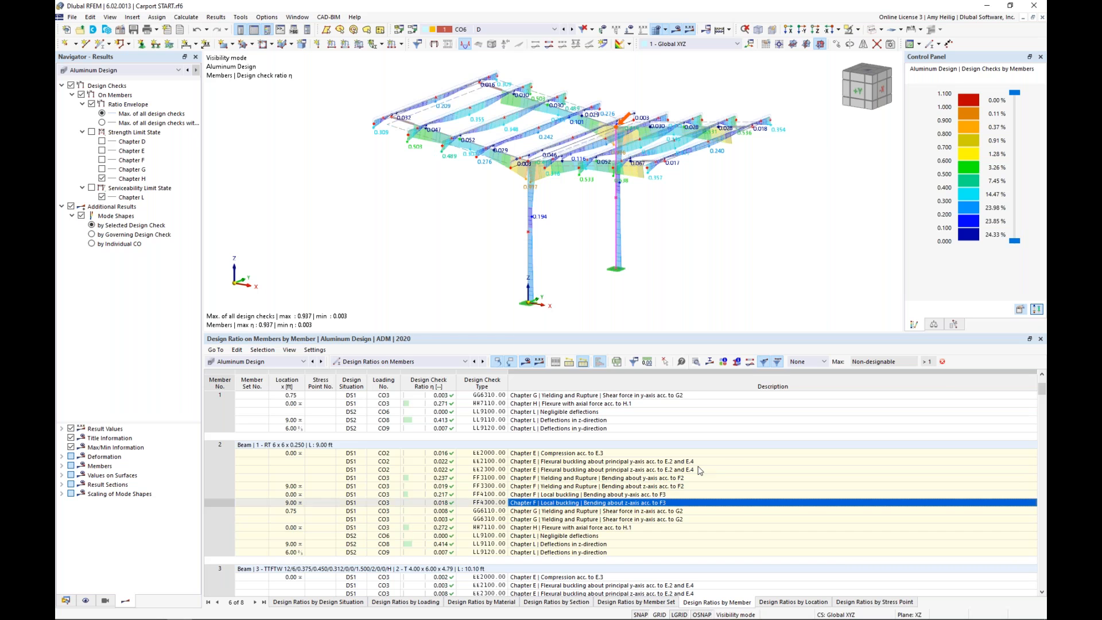
# Filter the design ratios to the maximum check of each member, review the list, and reset the filter to None.
pyautogui.click(825, 363)
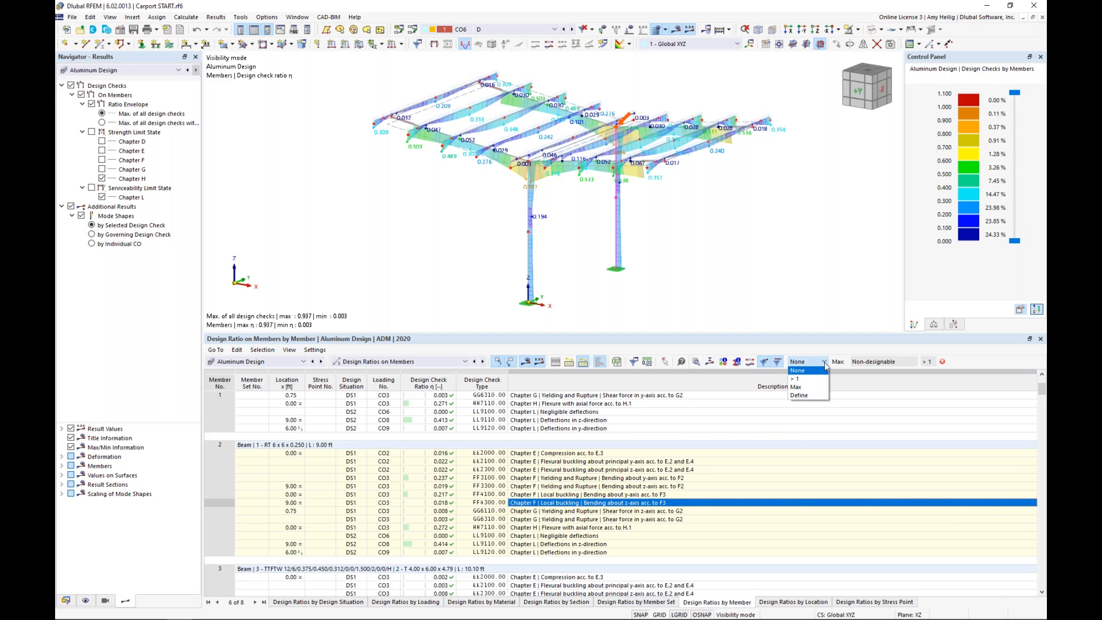
pyautogui.click(822, 386)
pyautogui.scroll(-1, 731, 450)
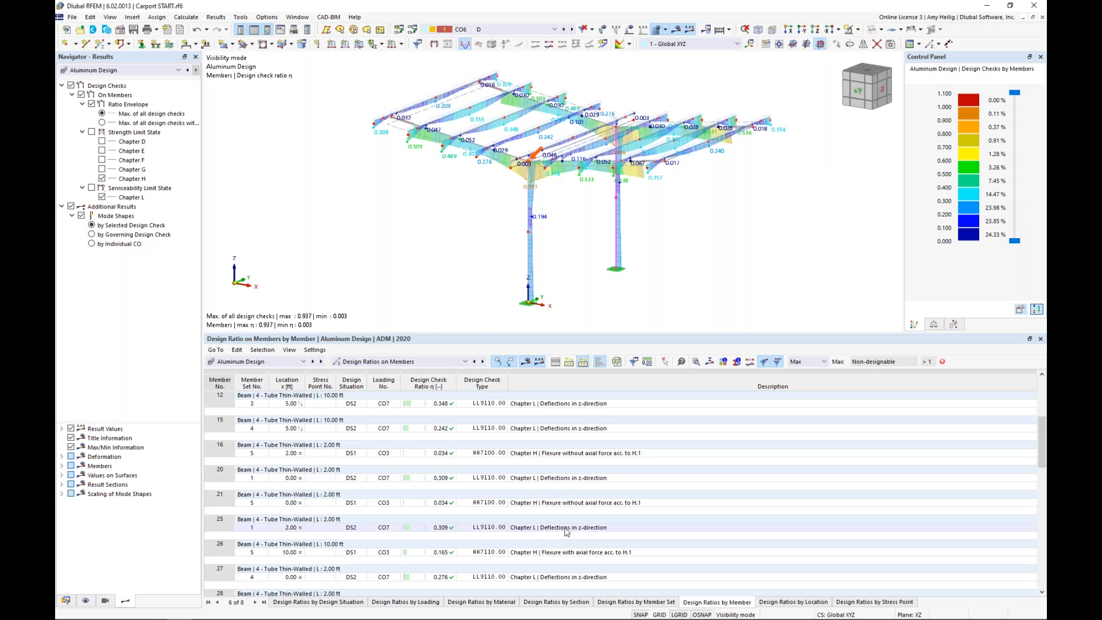
pyautogui.click(824, 361)
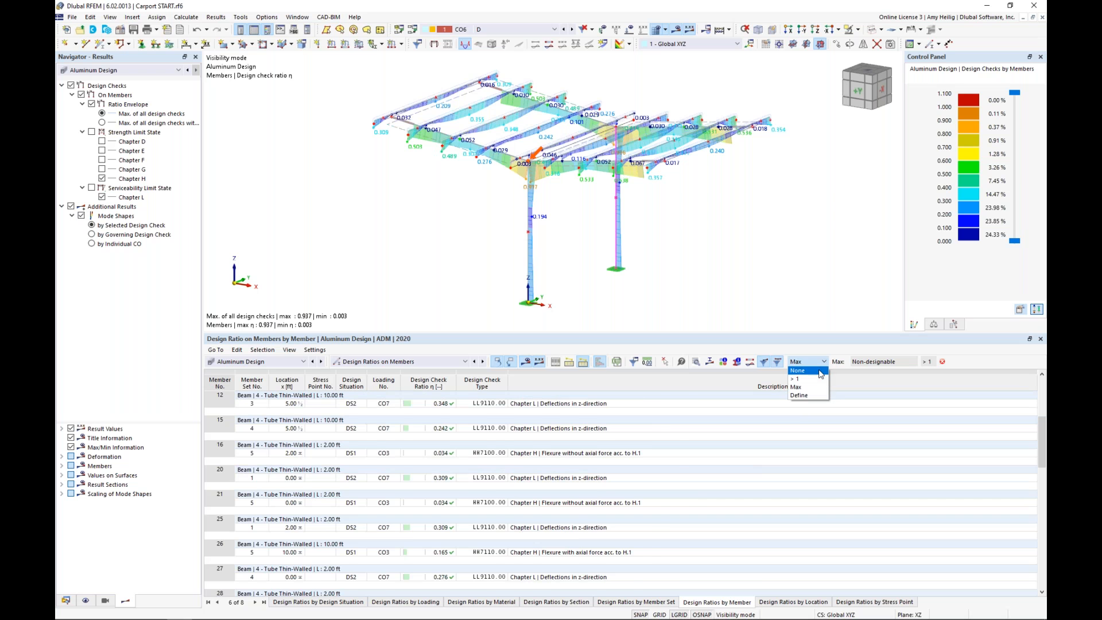
pyautogui.click(821, 370)
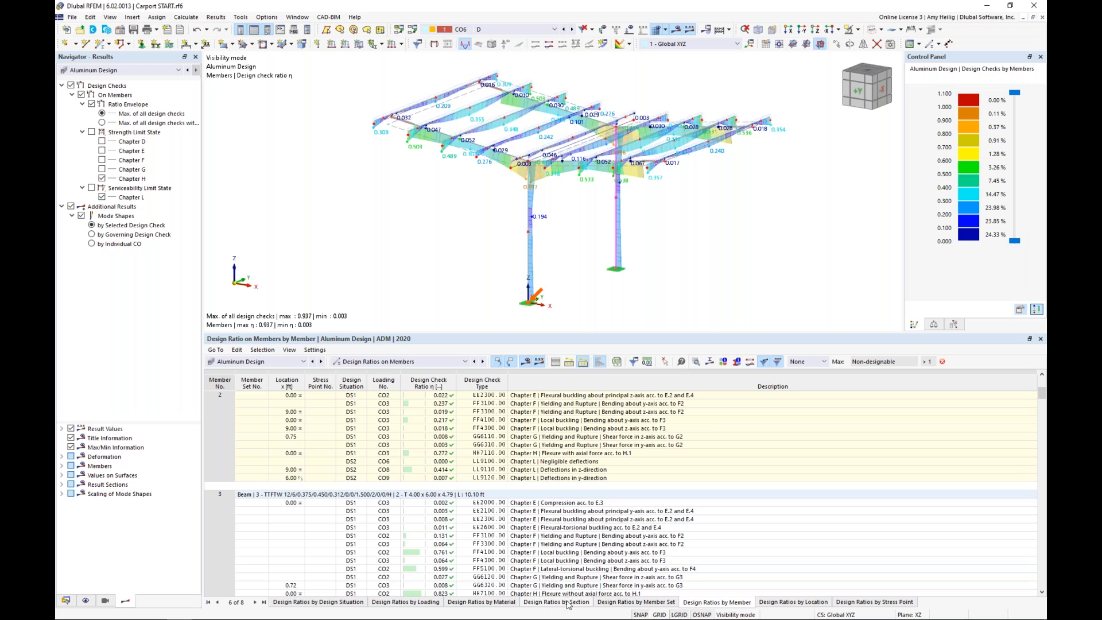
# List the design ratios by section and examine the RT 6 x 6 x 0.250 and Tube Thin-Walled checks.
pyautogui.click(537, 603)
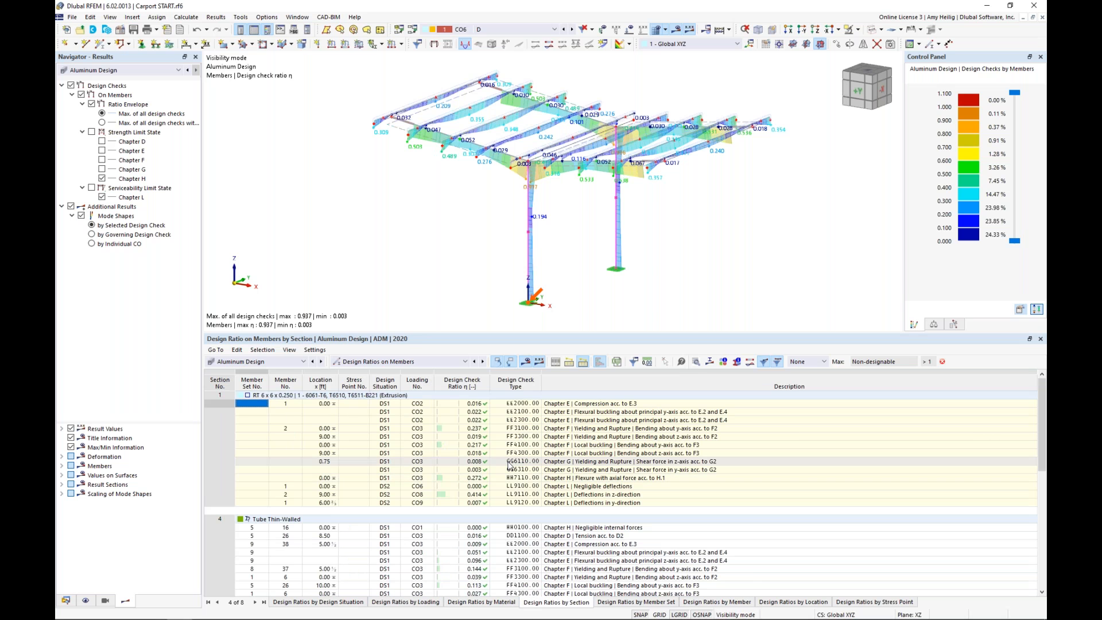
pyautogui.scroll(-2, 509, 465)
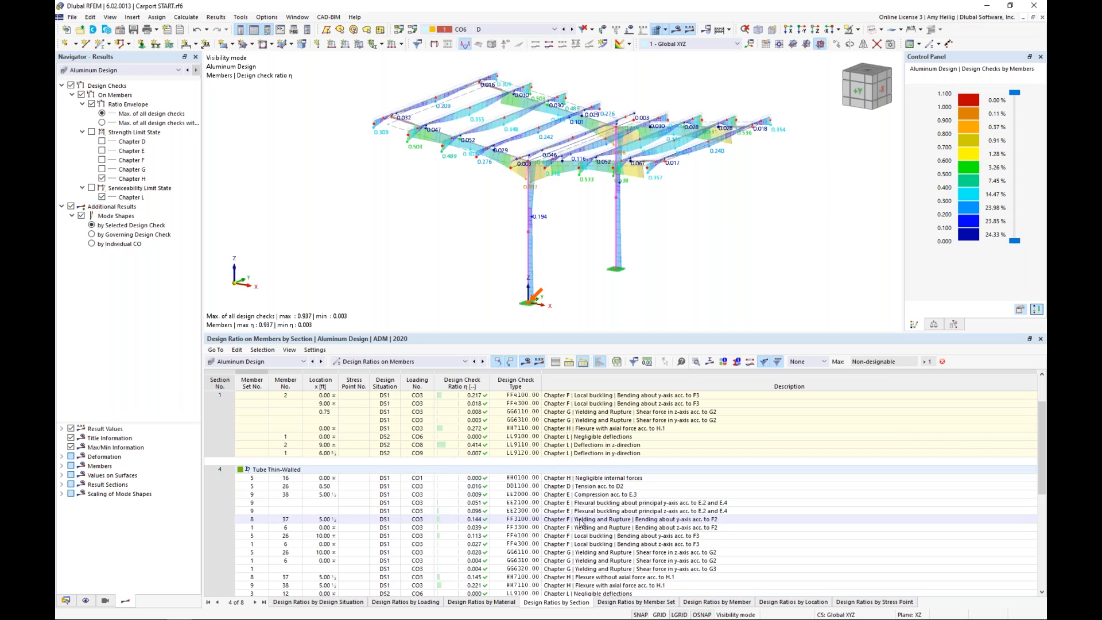
# Open the details of design check FF4100 for member 26 at 10.00 ft and examine element No. 5 under the major axis bending classification.
pyautogui.click(583, 537)
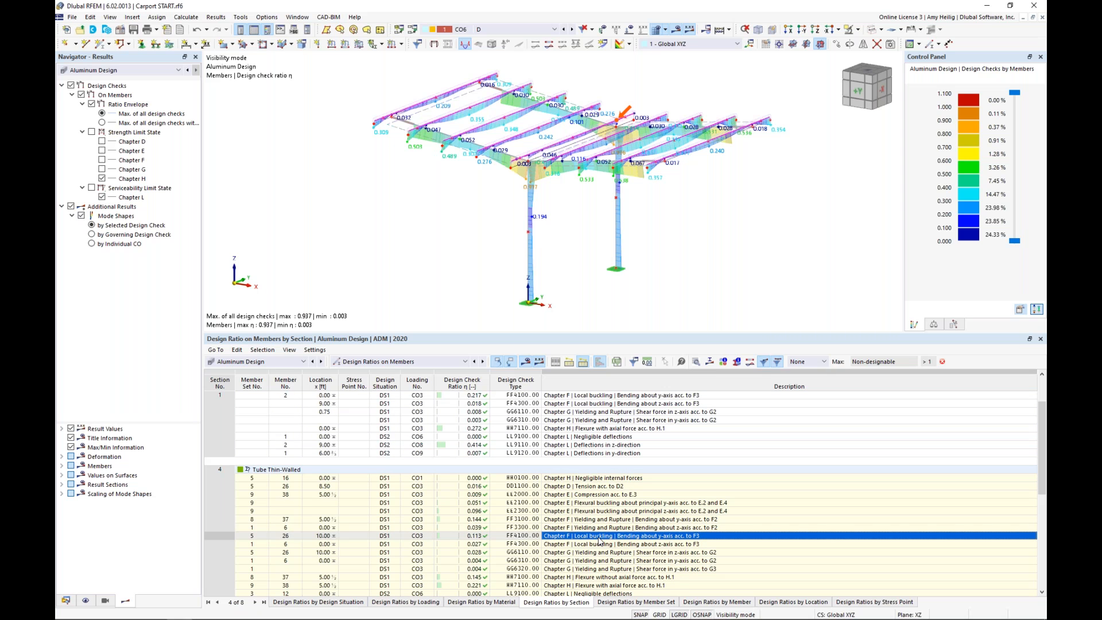
pyautogui.click(696, 364)
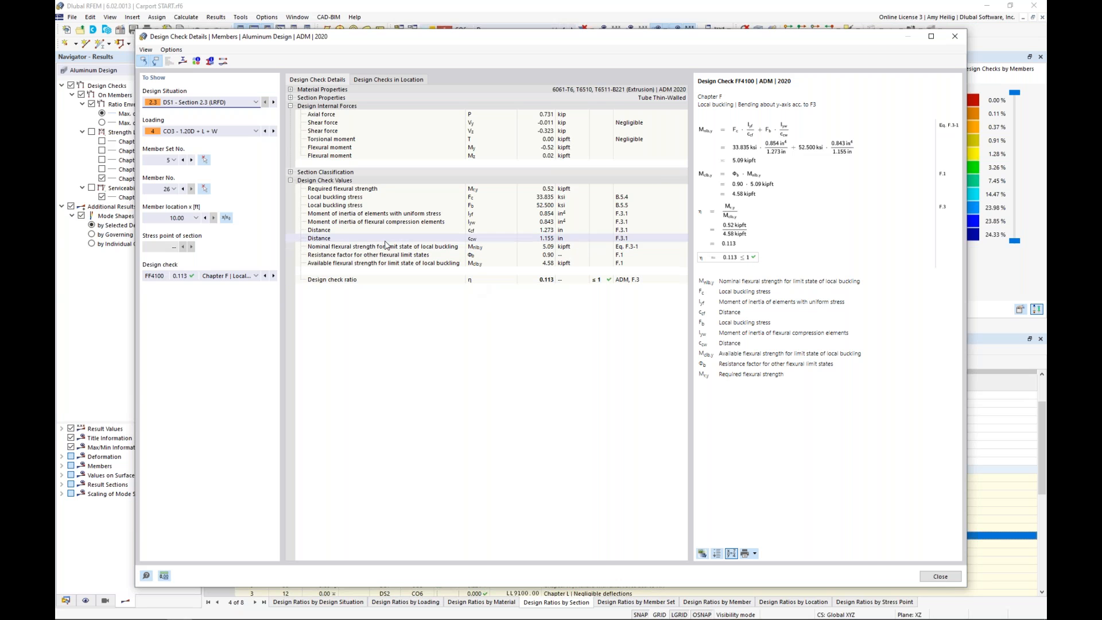
pyautogui.click(291, 172)
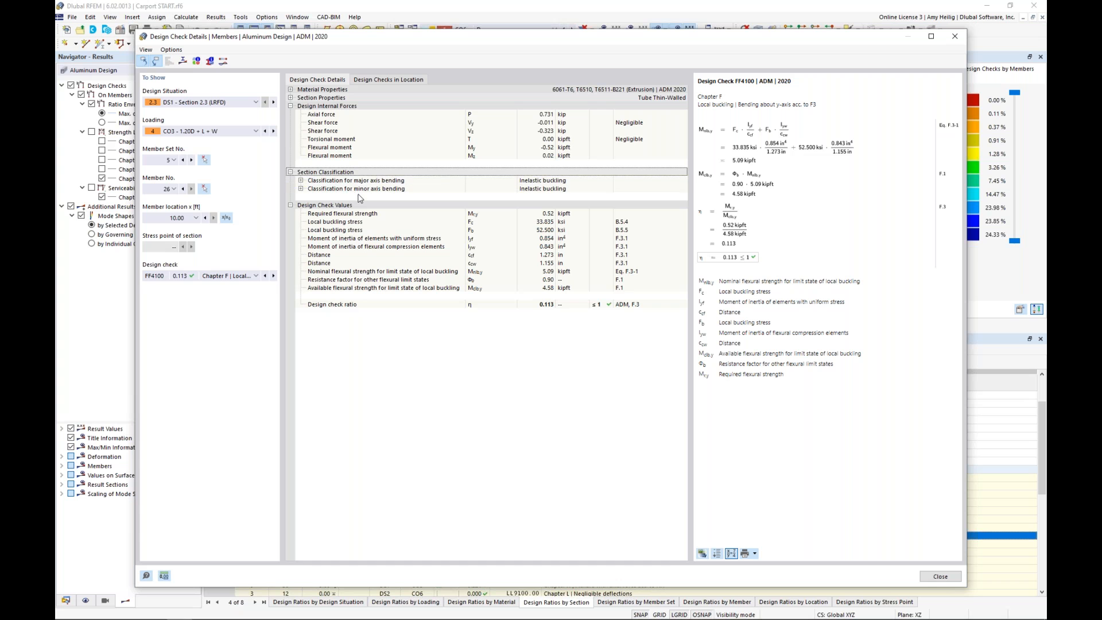
pyautogui.click(300, 181)
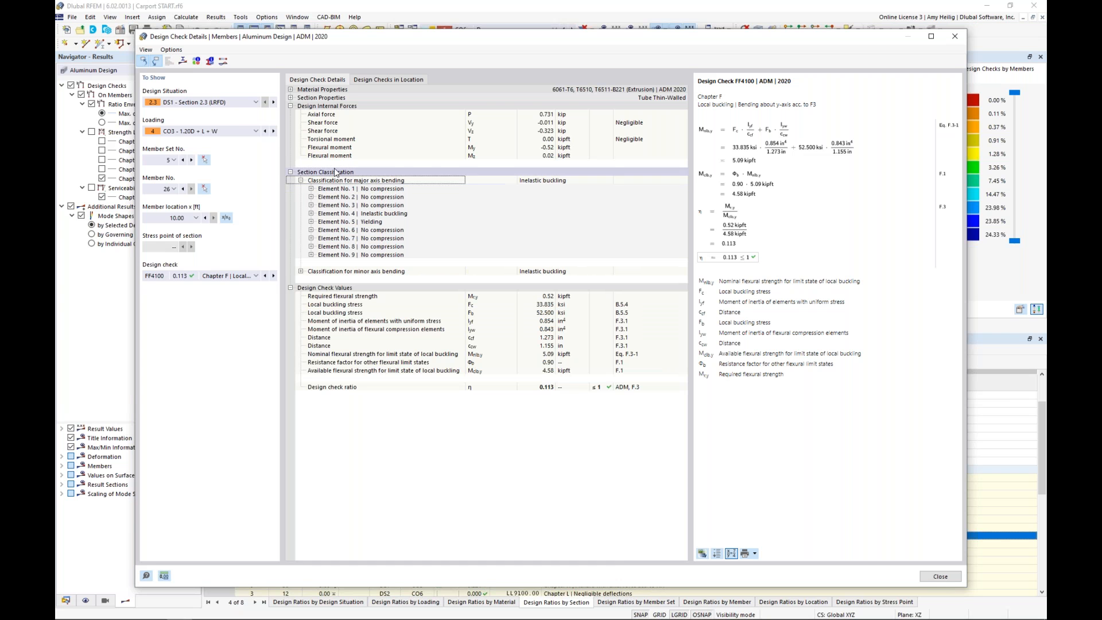
pyautogui.click(312, 222)
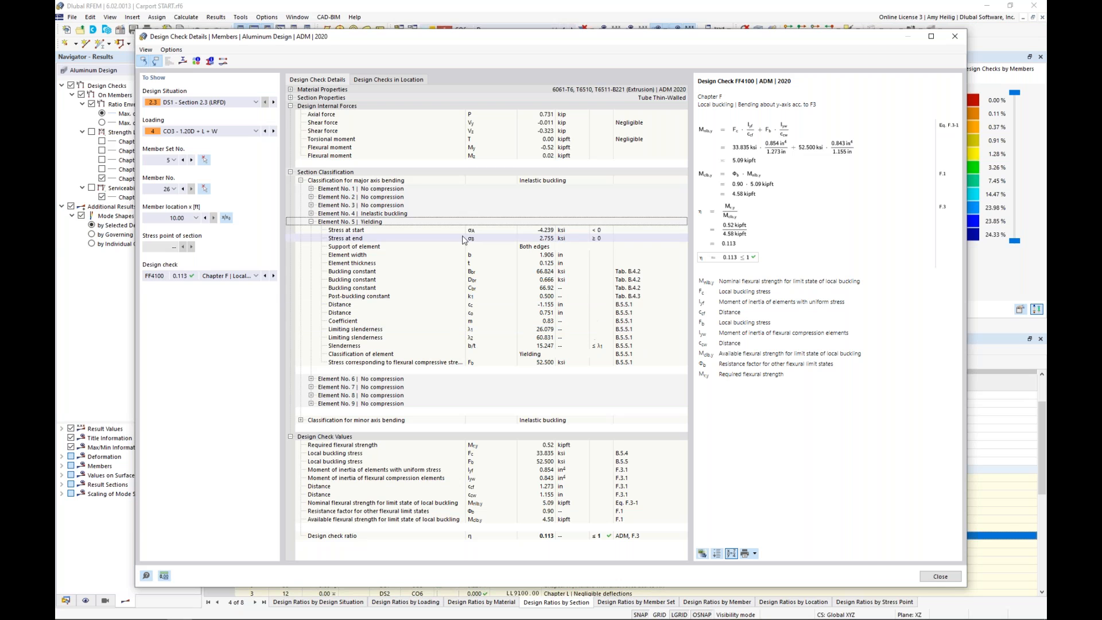
# View the Tube Thin-Walled section's result diagrams for design ratio, normal stress due to axial force and shear stress in the local y-axis.
pyautogui.click(183, 62)
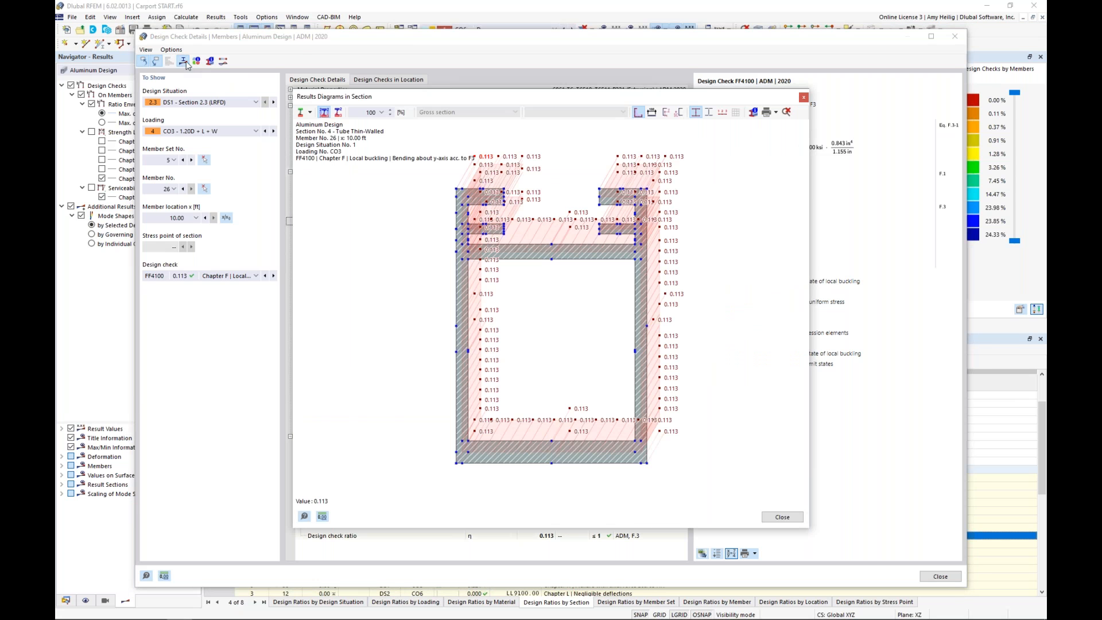
pyautogui.click(310, 113)
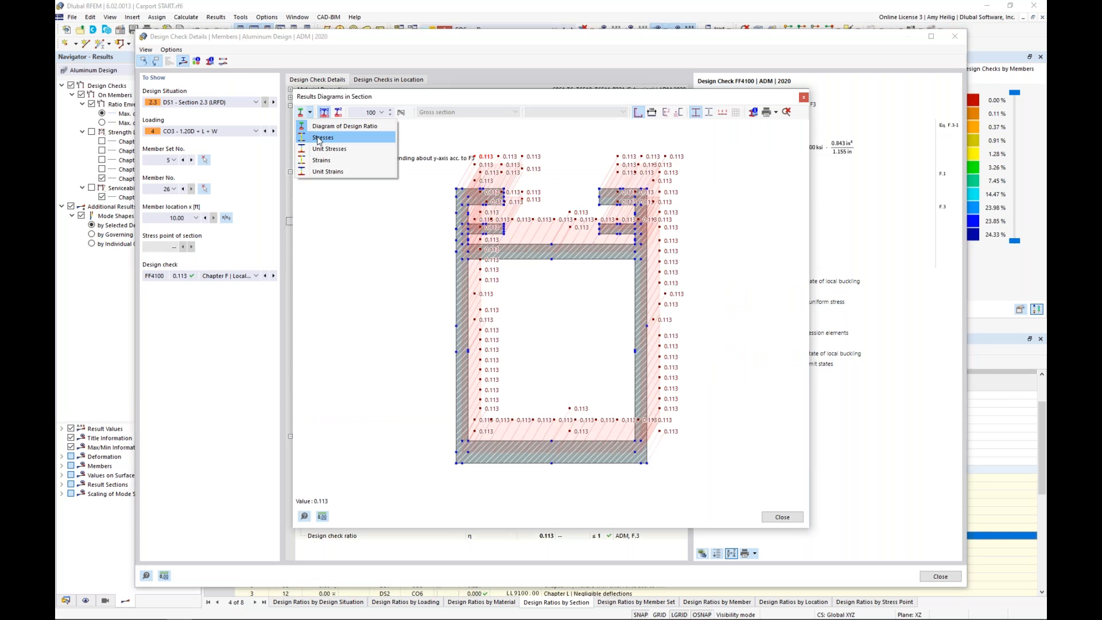
pyautogui.click(328, 126)
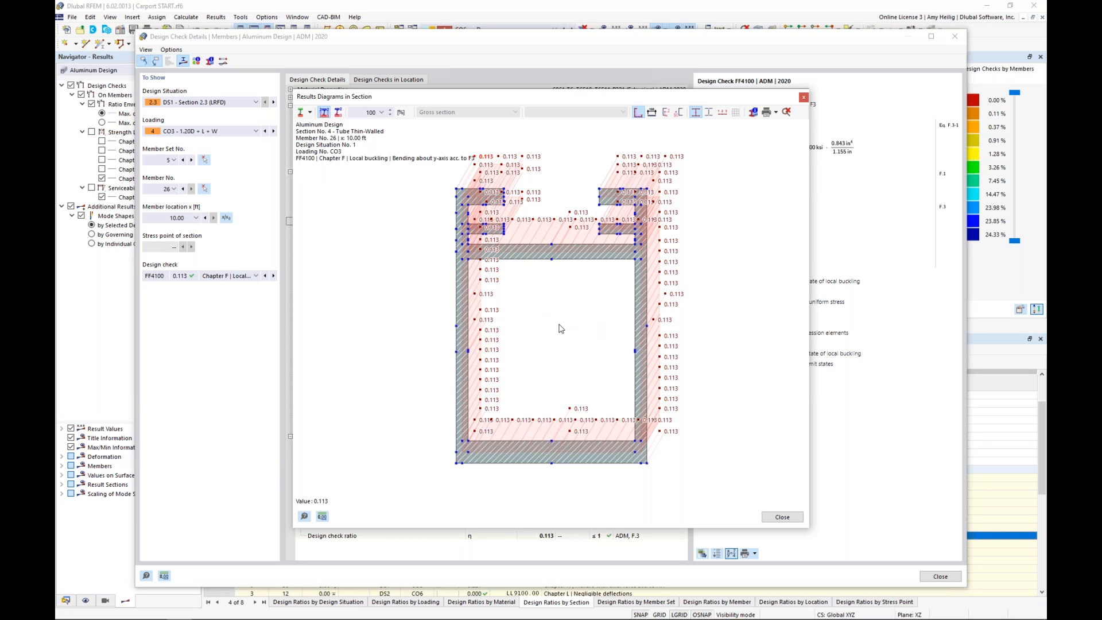
pyautogui.moveTo(529, 326); pyautogui.dragTo(553, 328, button='middle')
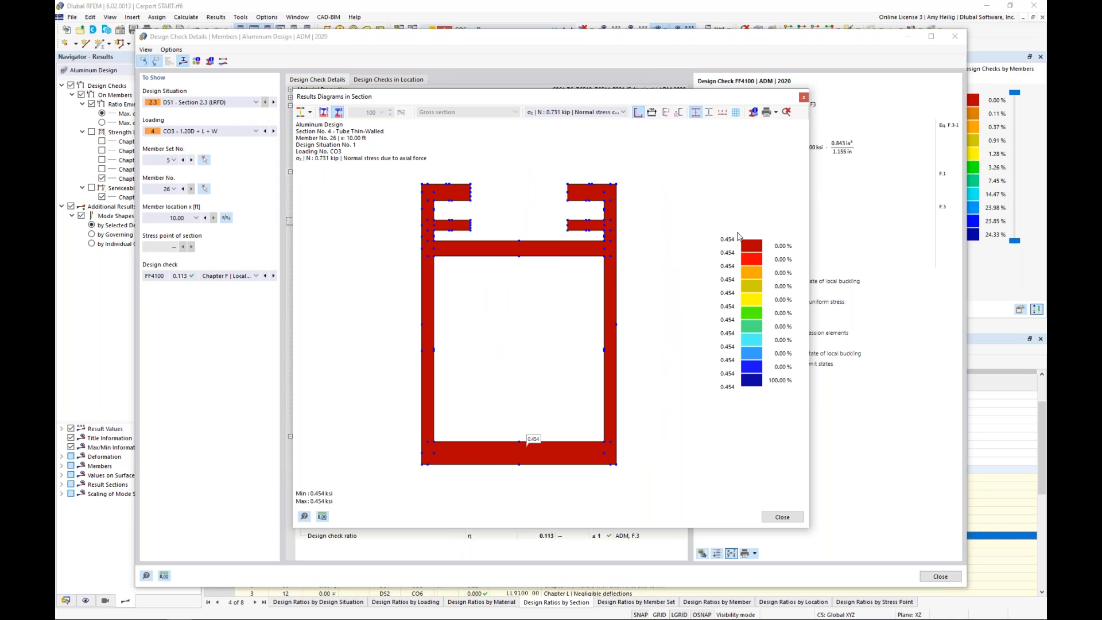
pyautogui.click(624, 112)
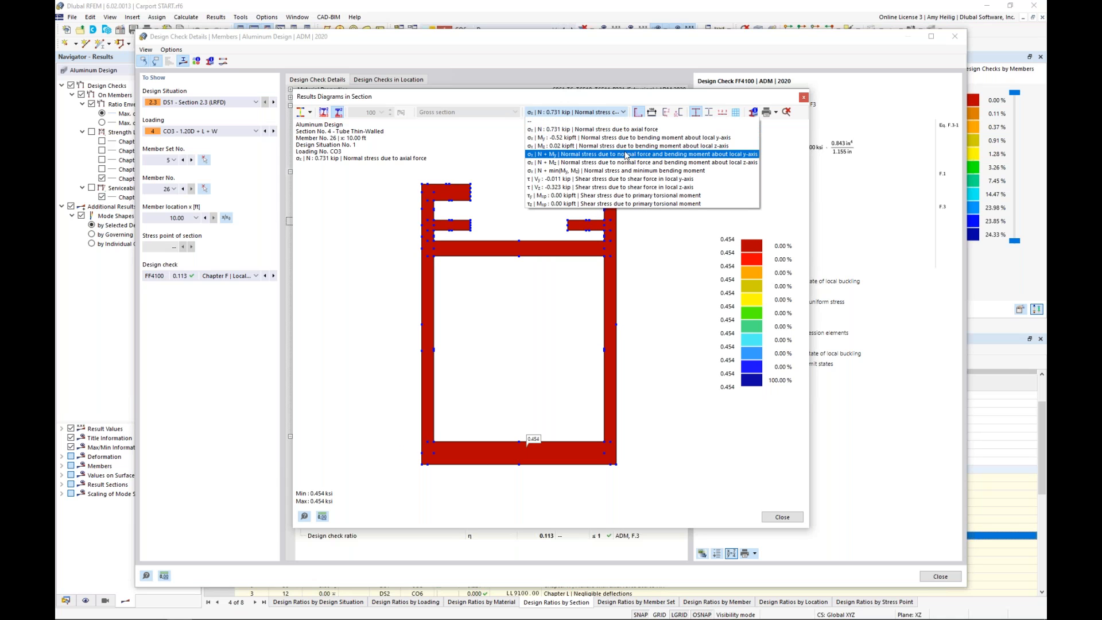
pyautogui.click(624, 179)
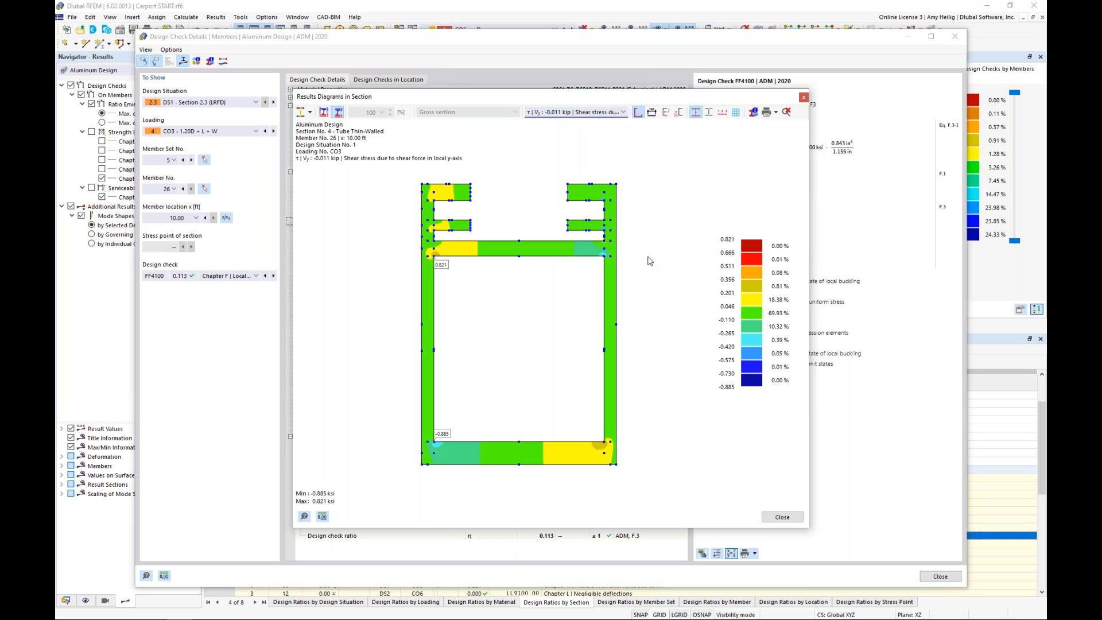
pyautogui.click(803, 97)
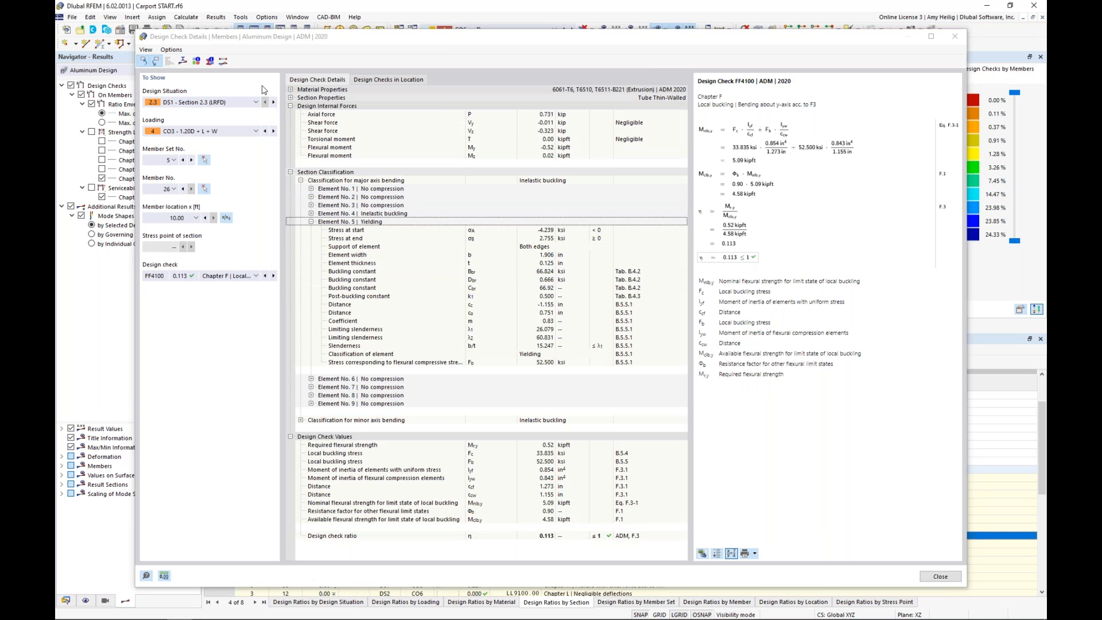
# Review the internal force diagrams of member set 5 and the details of yielding and rupture check FF3100, and close the check details.
pyautogui.click(224, 64)
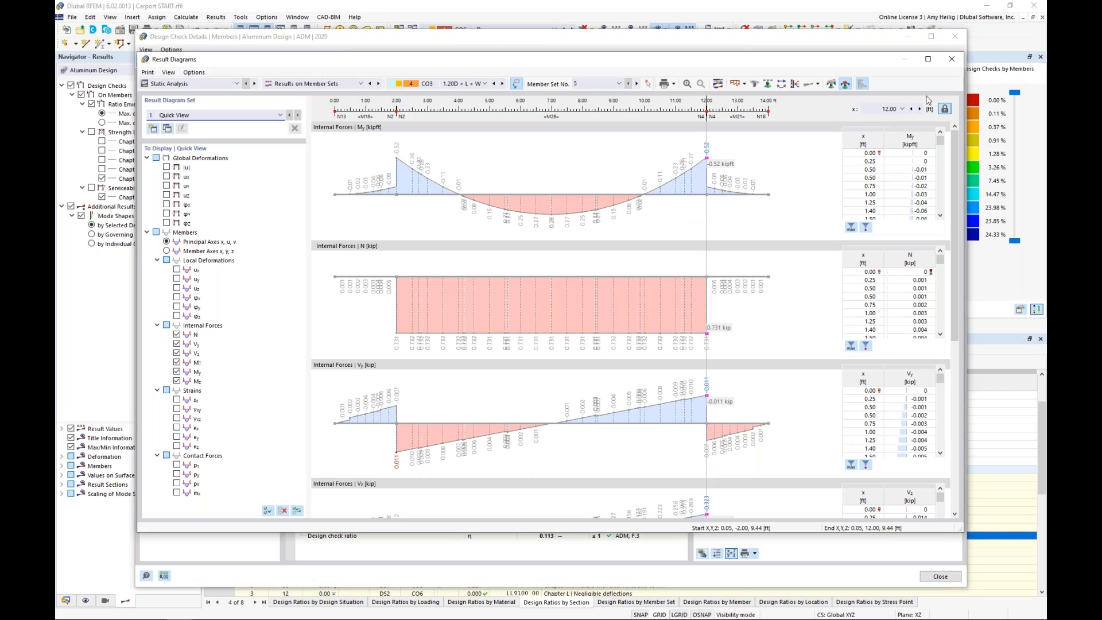
pyautogui.click(951, 59)
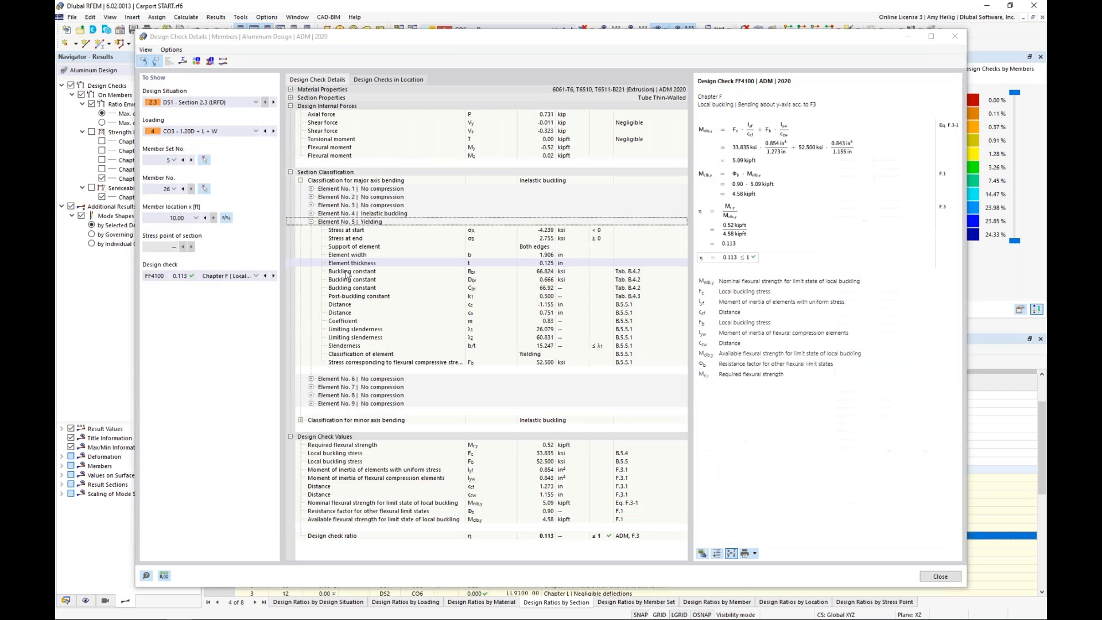
pyautogui.click(255, 276)
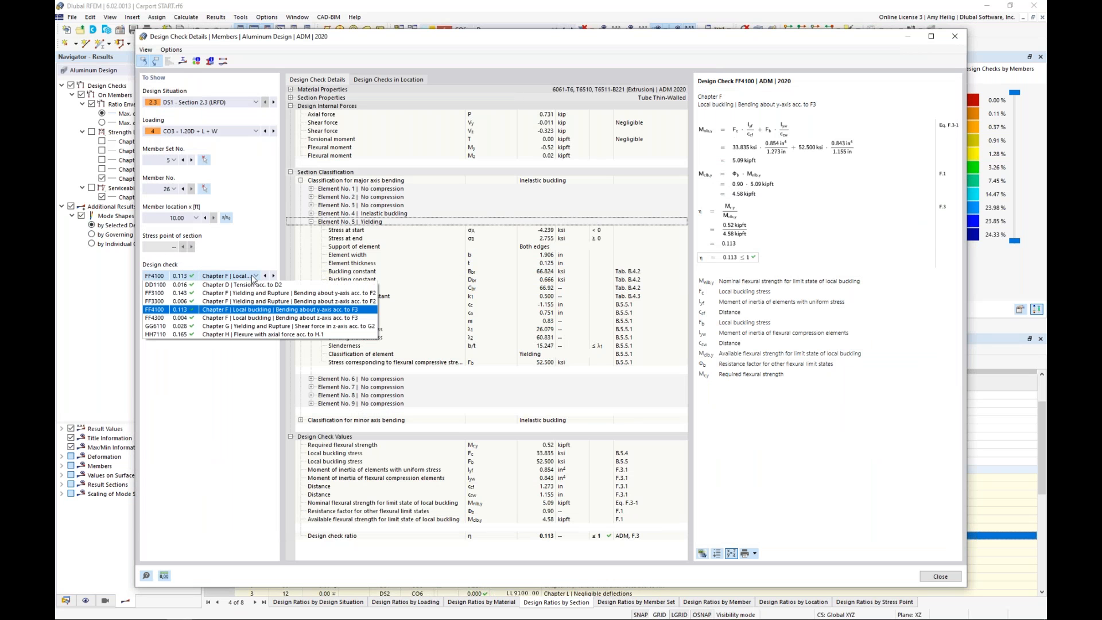
pyautogui.click(205, 293)
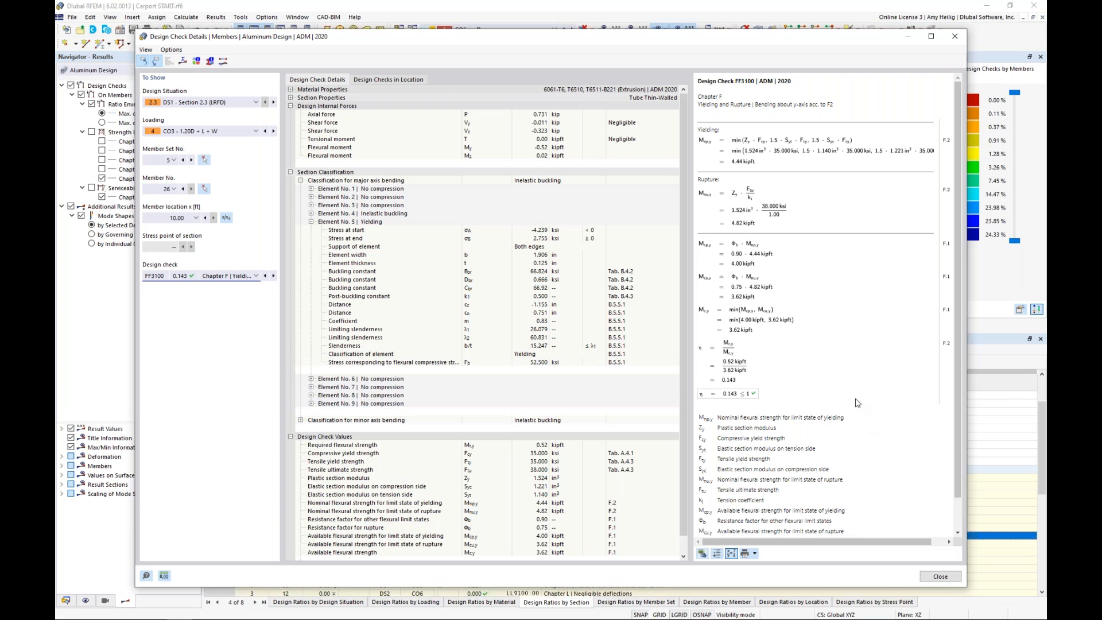
pyautogui.click(940, 580)
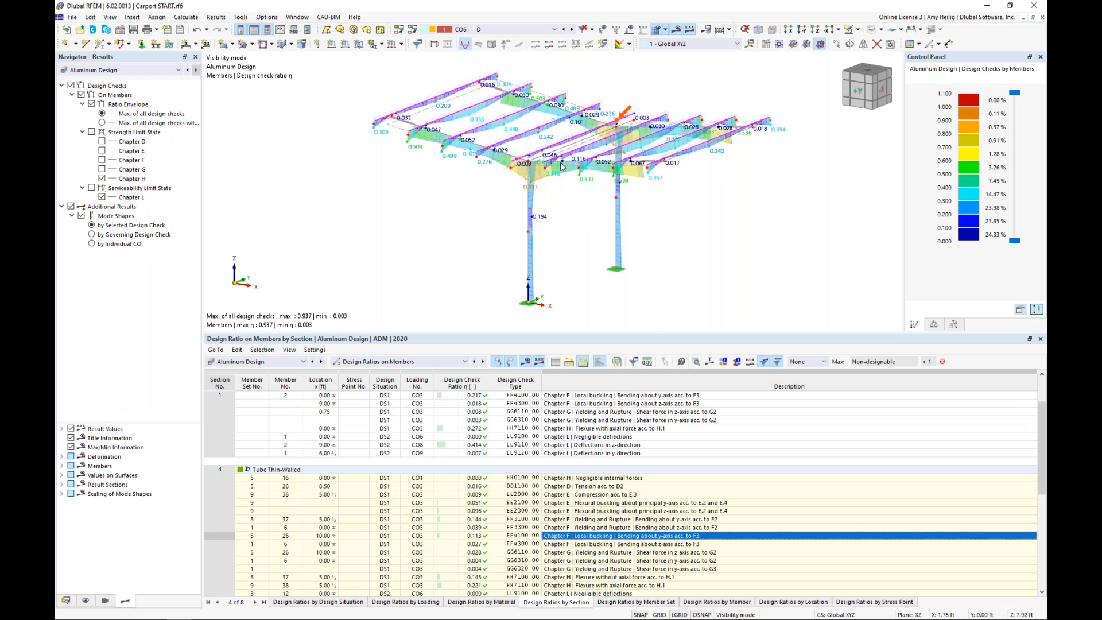
# Enlarge the model view and isolate the tapered T-beam, member 33, with its design ratios.
pyautogui.moveTo(572, 209); pyautogui.dragTo(599, 229, button='middle')
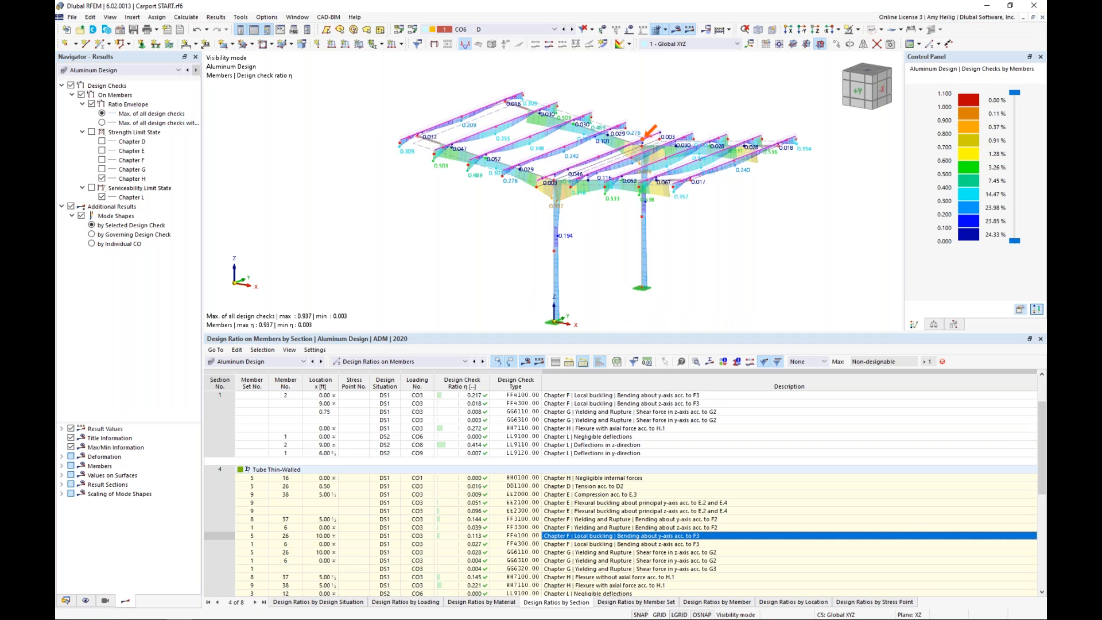
pyautogui.moveTo(623, 333); pyautogui.dragTo(624, 437)
pyautogui.scroll(3, 623, 215)
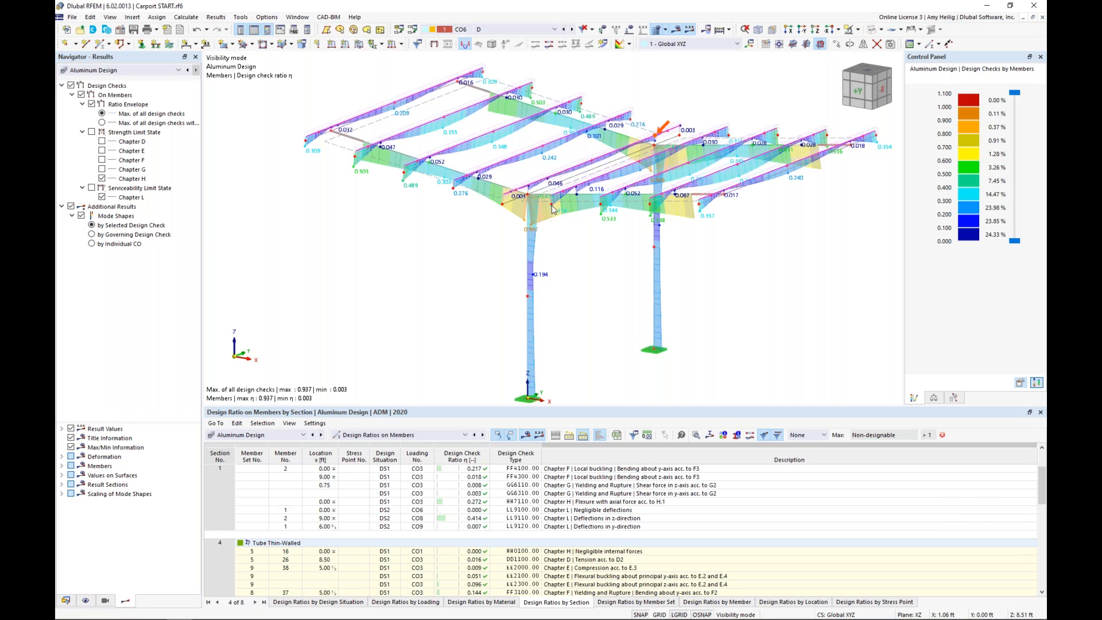
pyautogui.click(589, 198)
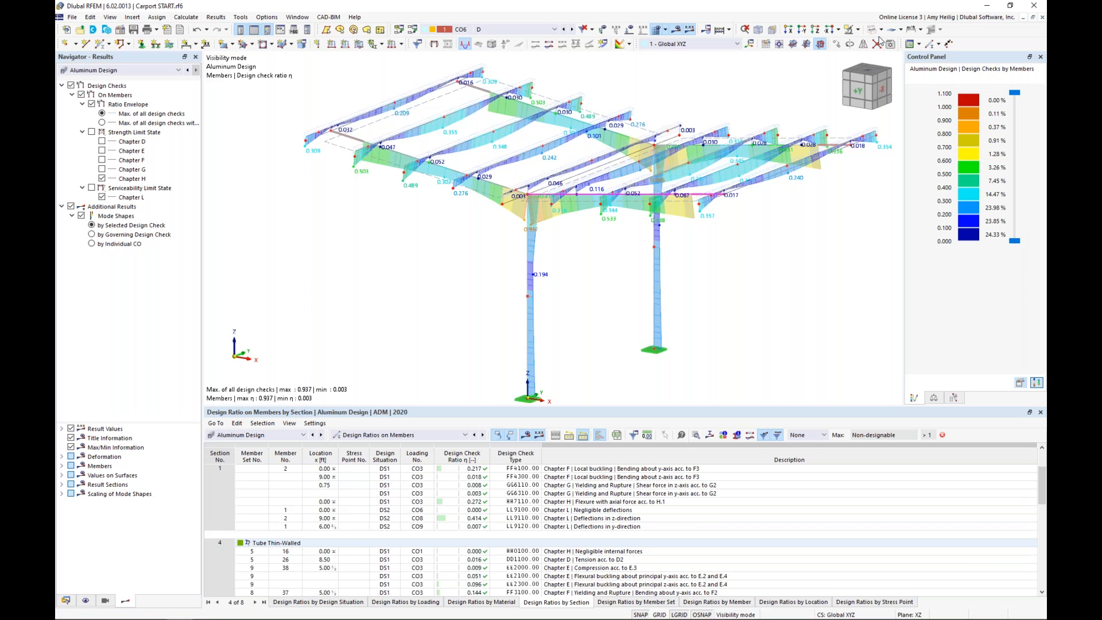
pyautogui.click(857, 30)
pyautogui.click(883, 43)
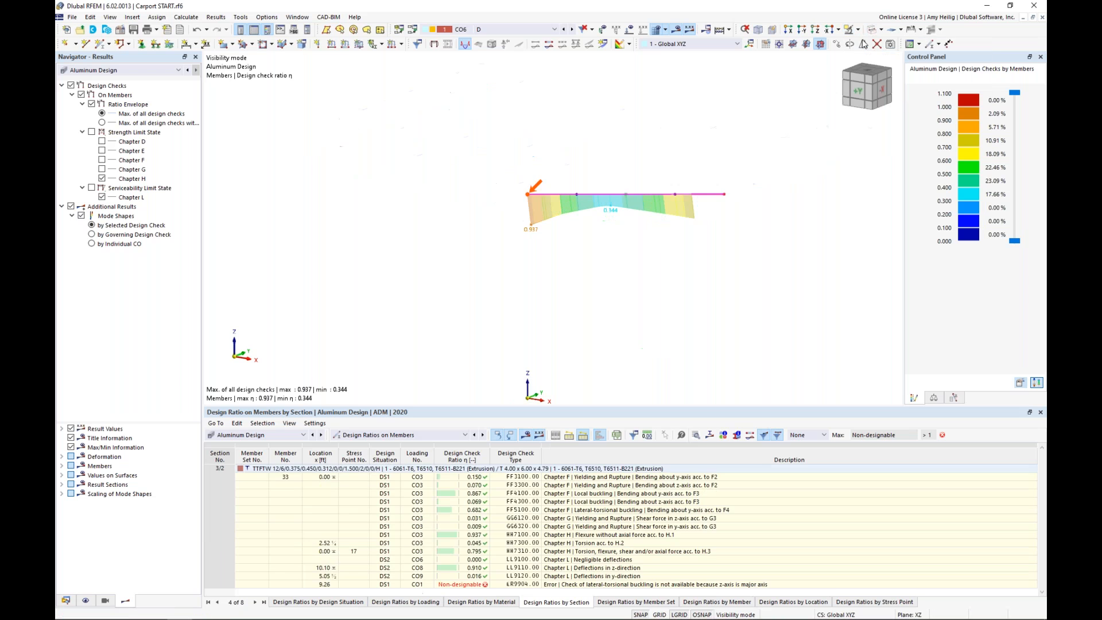
pyautogui.click(607, 140)
# Hide the design check results, inspect the isolated beam's solid tapered shape, and display it as wireframe.
pyautogui.click(72, 86)
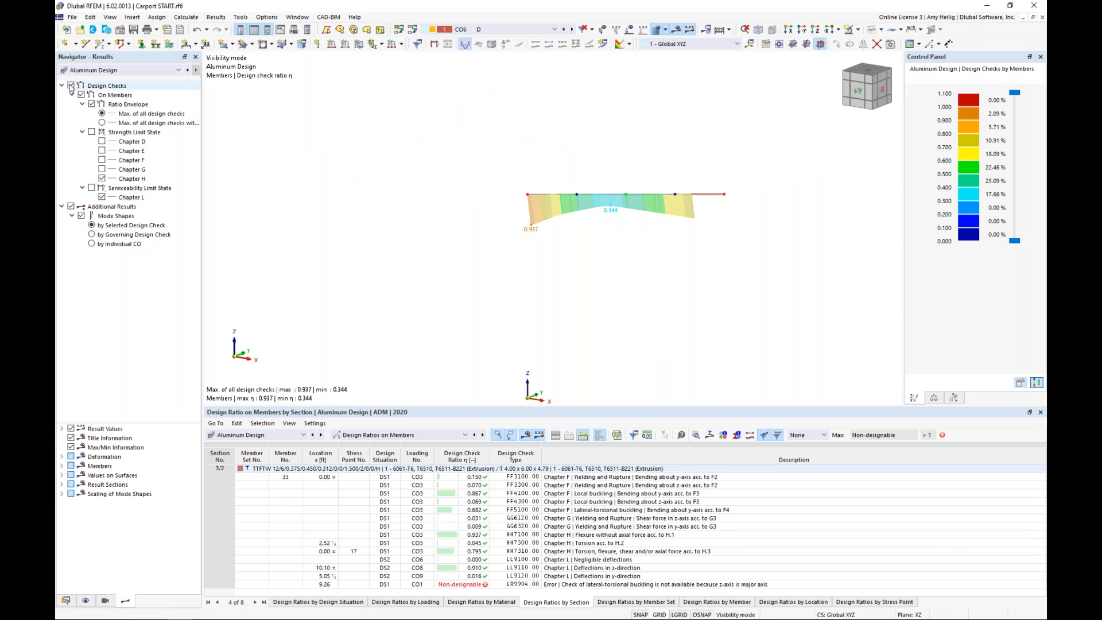
pyautogui.click(873, 31)
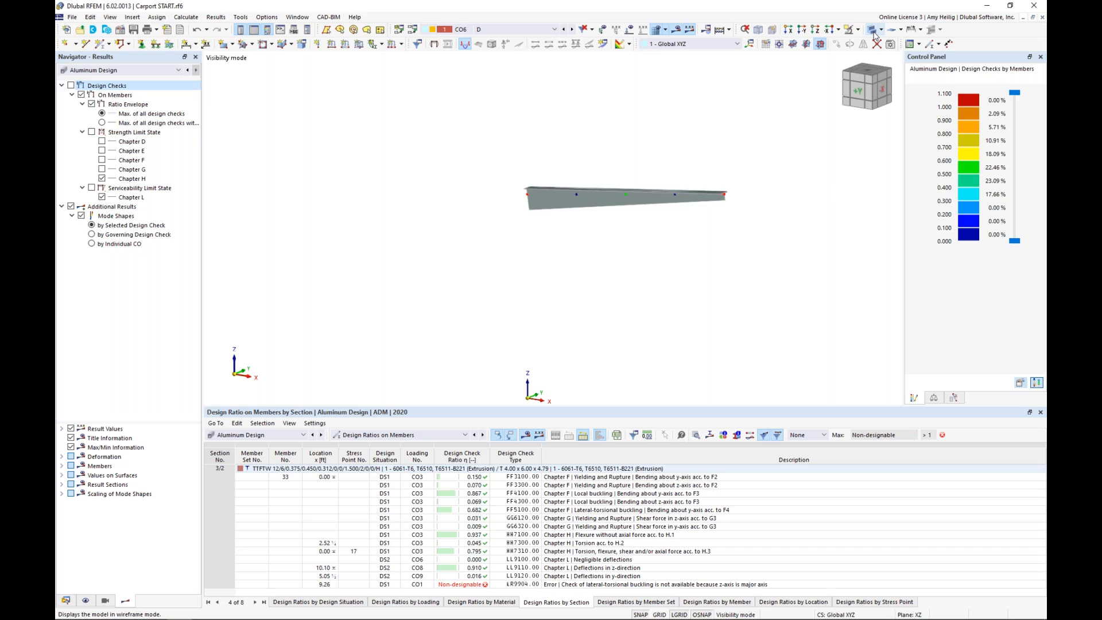
pyautogui.scroll(2, 713, 198)
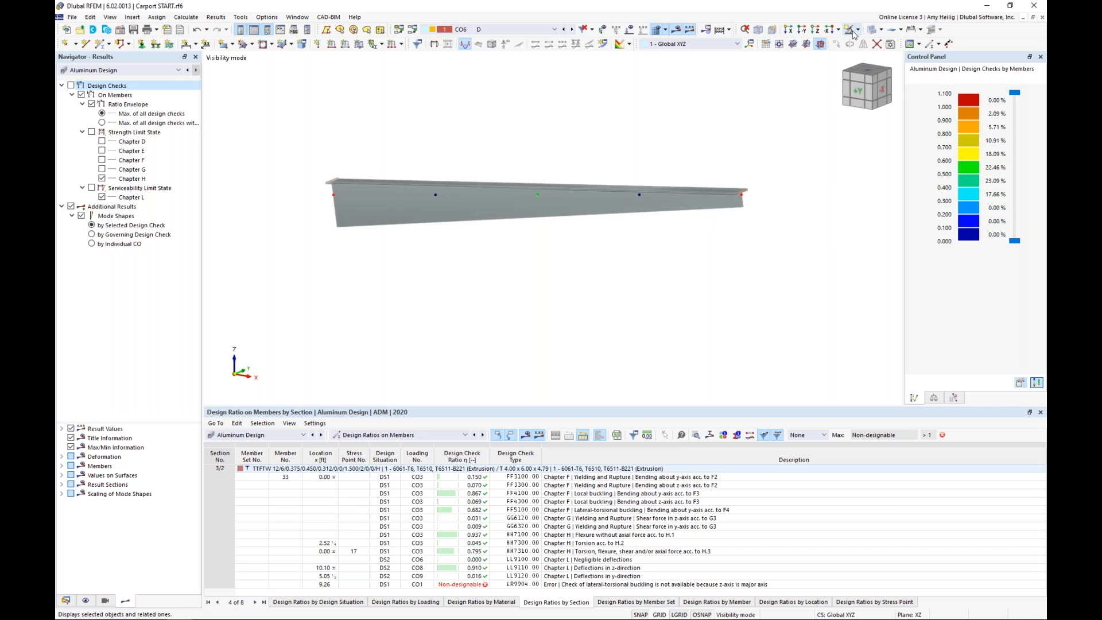
pyautogui.click(851, 32)
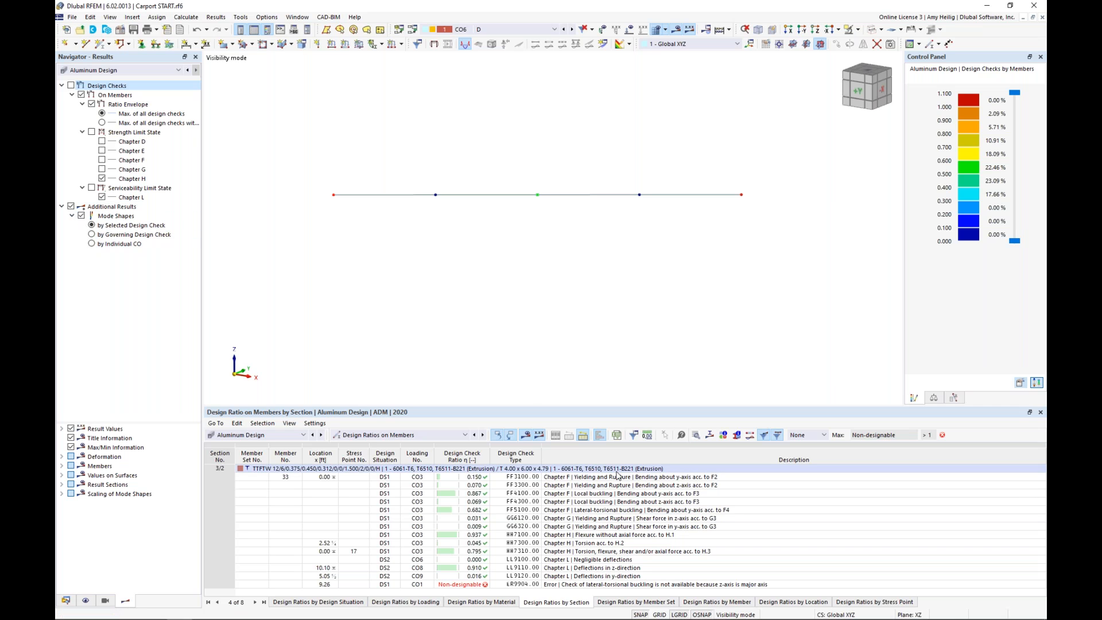
# Show the mode shape of member 33's lateral-torsional buckling check FF5100 and examine it from several angles.
pyautogui.click(607, 510)
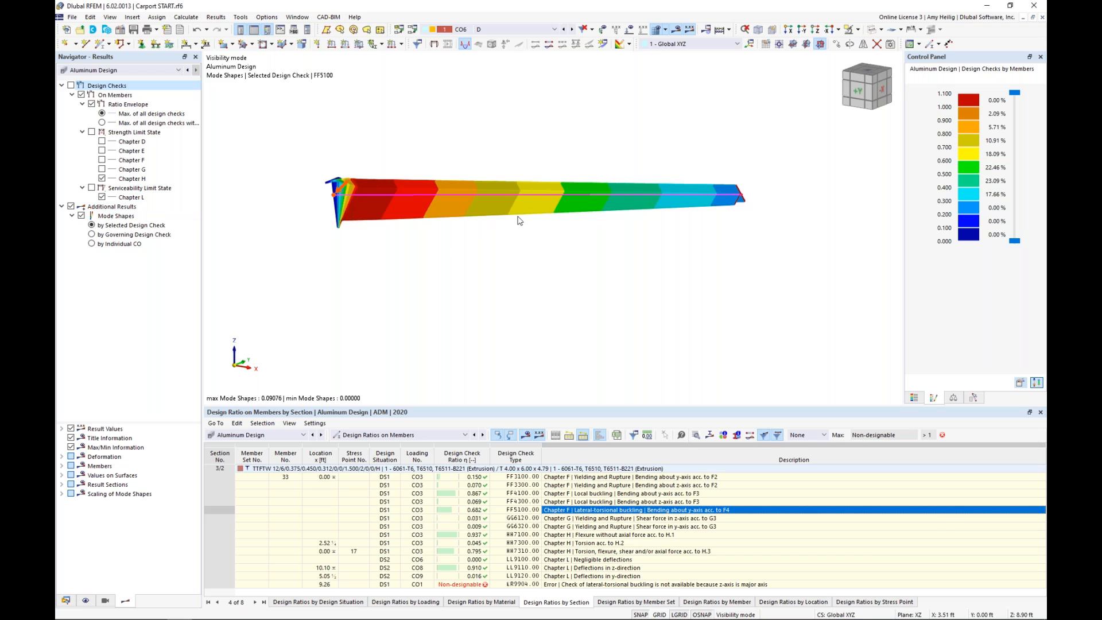
pyautogui.keyDown('ctrl'); pyautogui.moveTo(646, 201); pyautogui.dragTo(339, 232, button='middle'); pyautogui.keyUp('ctrl')
pyautogui.scroll(3, 339, 231)
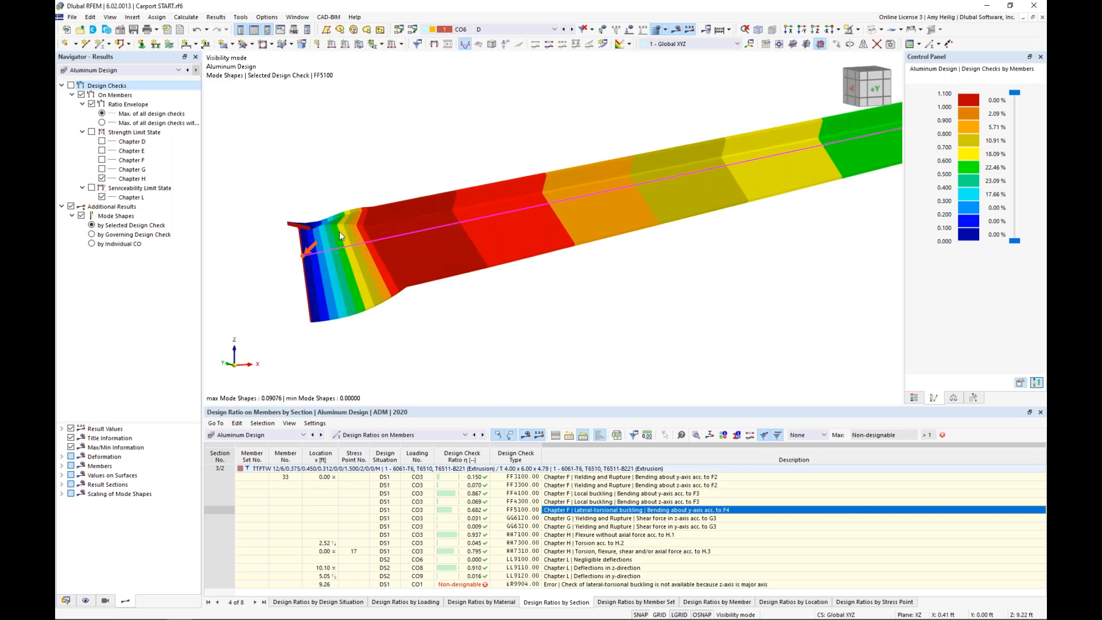
pyautogui.scroll(-3, 672, 190)
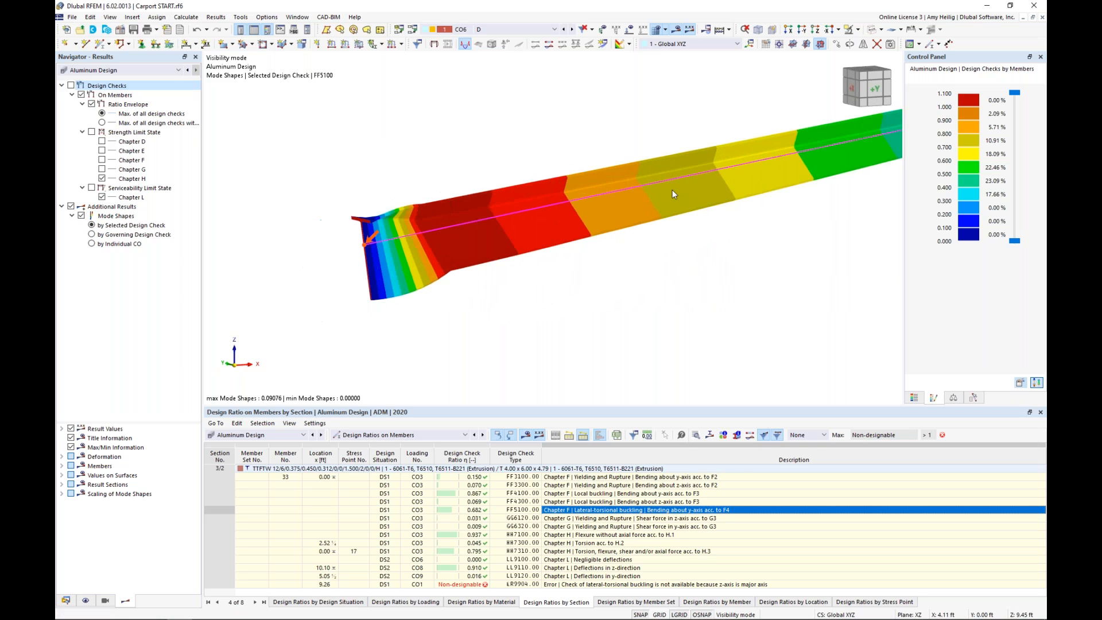
pyautogui.keyDown('ctrl'); pyautogui.moveTo(643, 184); pyautogui.dragTo(643, 236, button='middle'); pyautogui.keyUp('ctrl')
# Set the display factor for mode shapes by member to 0.25 and inspect the beam's reduced deformation.
pyautogui.click(953, 398)
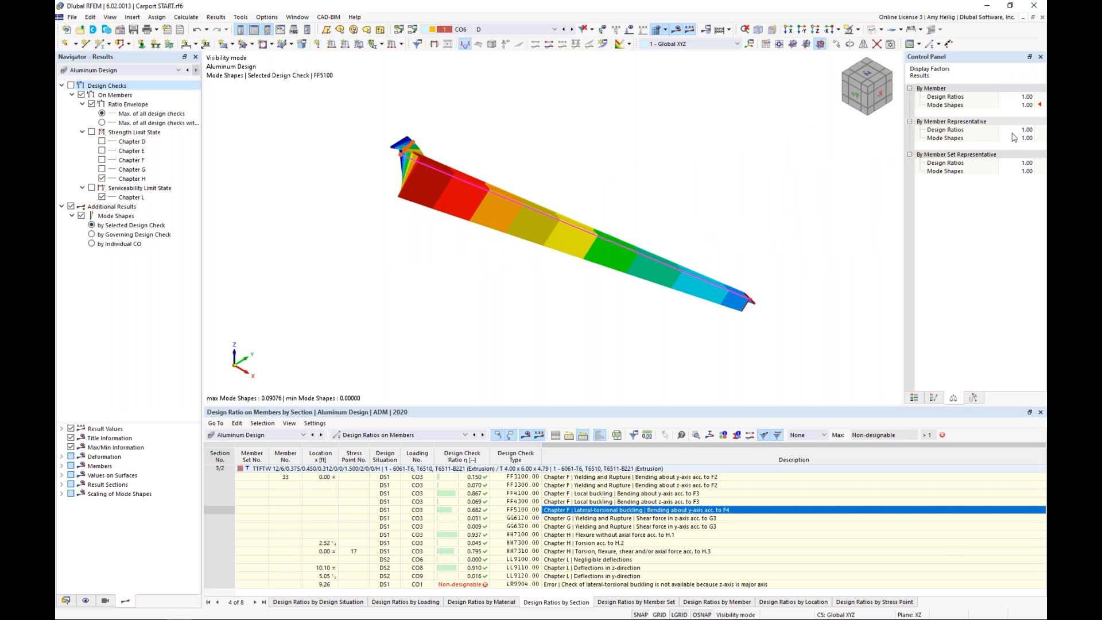
pyautogui.click(1019, 104)
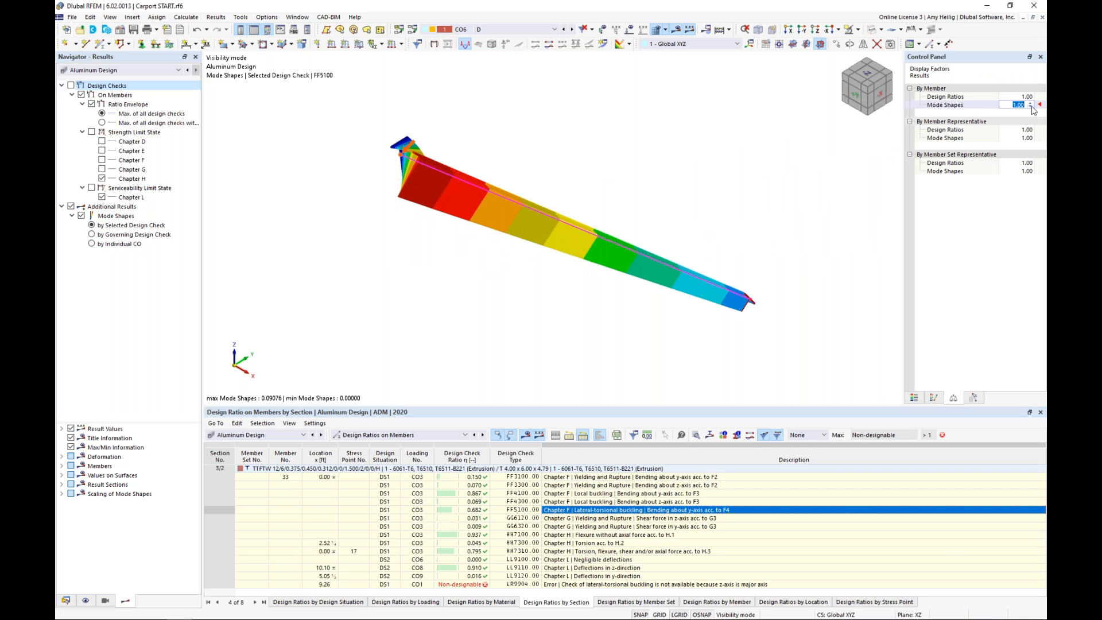
pyautogui.write('0.38')
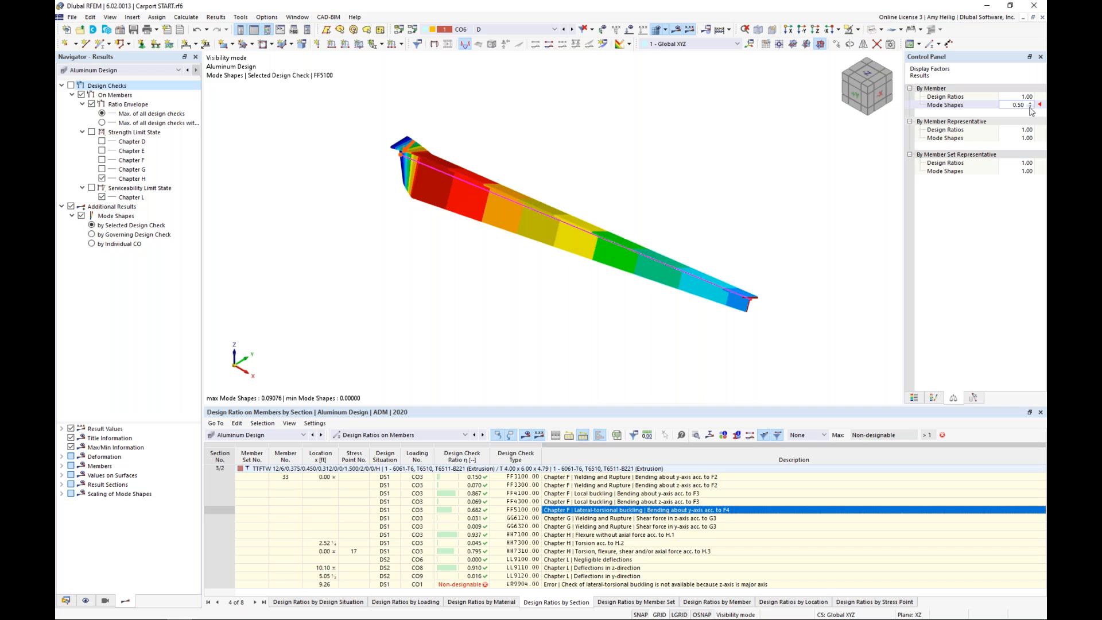
pyautogui.click(1031, 107)
pyautogui.keyDown('ctrl'); pyautogui.moveTo(815, 226); pyautogui.dragTo(719, 246, button='middle'); pyautogui.keyUp('ctrl')
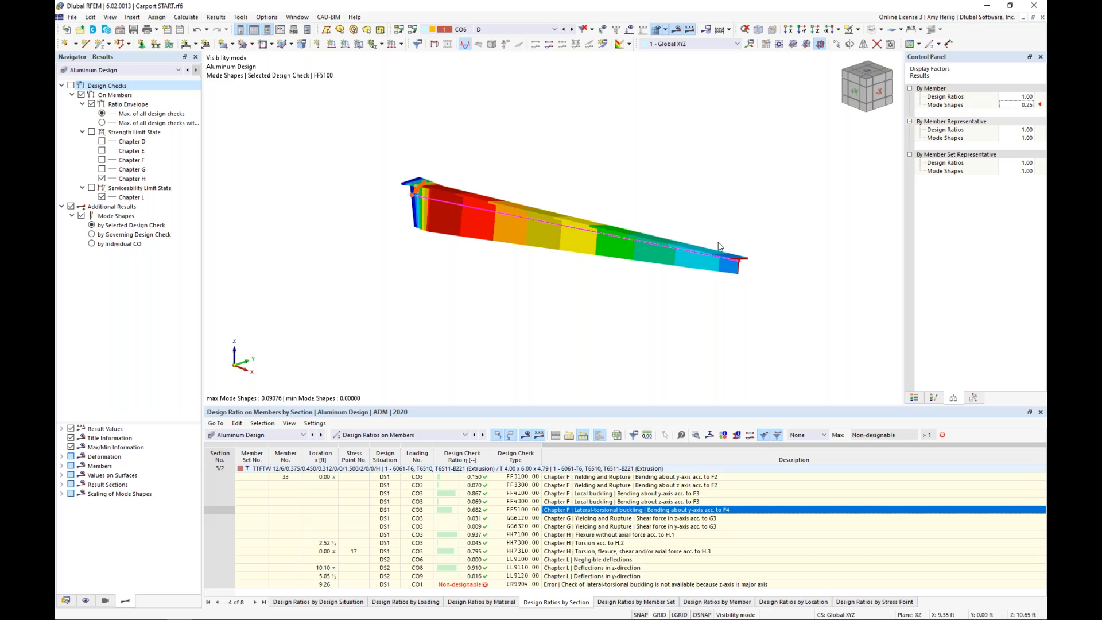
# Switch to the PowerPoint slide show of ADM 2020 in RFEM 6.pptx and advance to the Dlubal Software Information slide.
pyautogui.press('super+Tab')
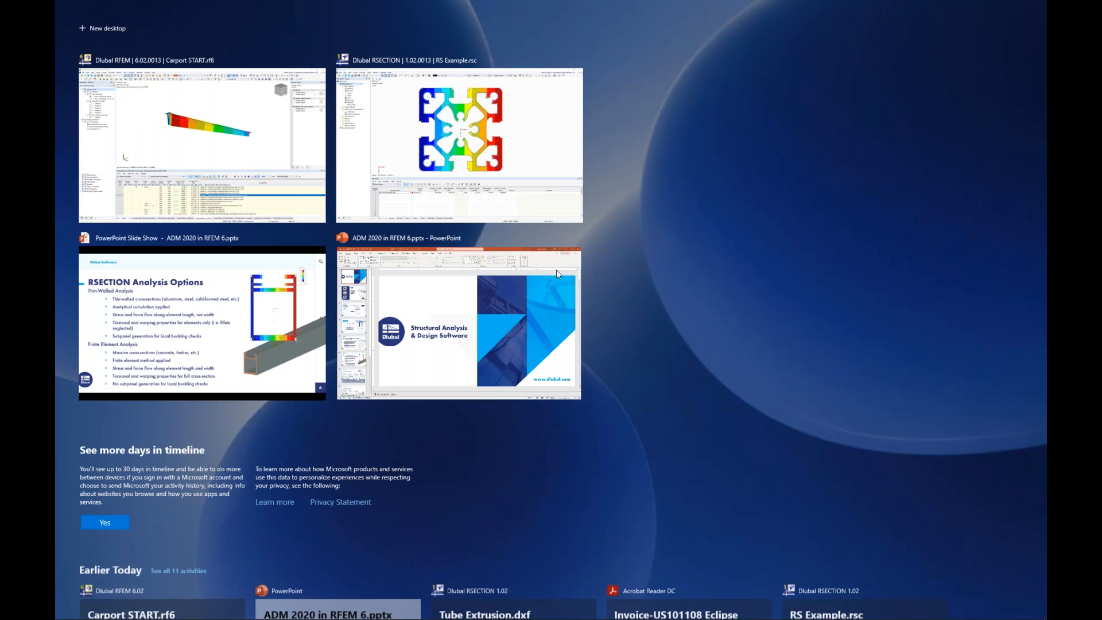
pyautogui.click(151, 322)
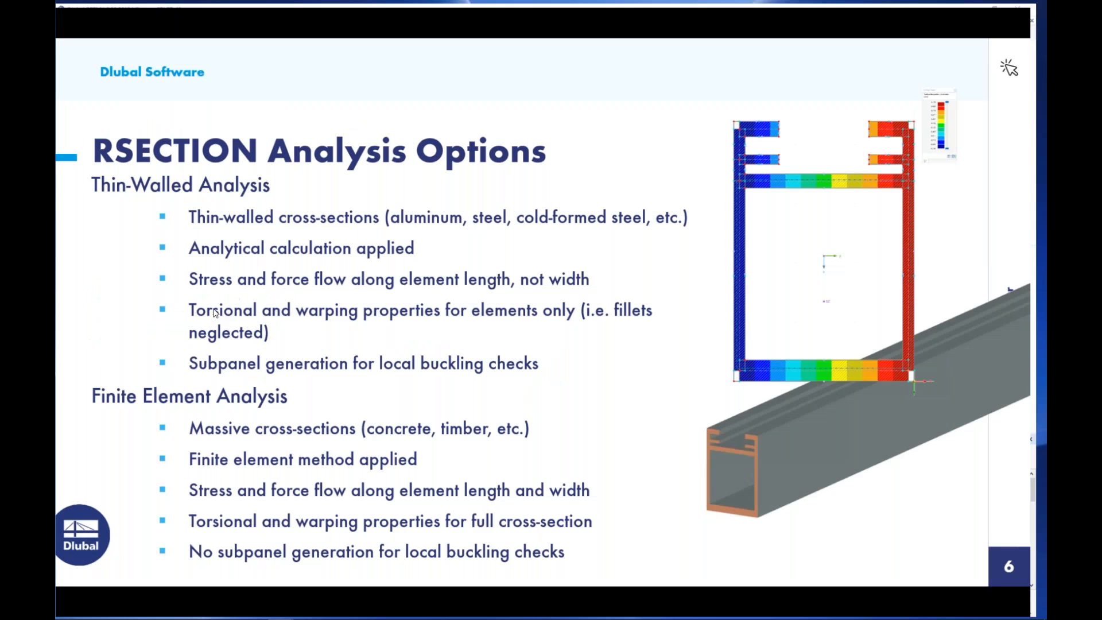
pyautogui.press('Right')
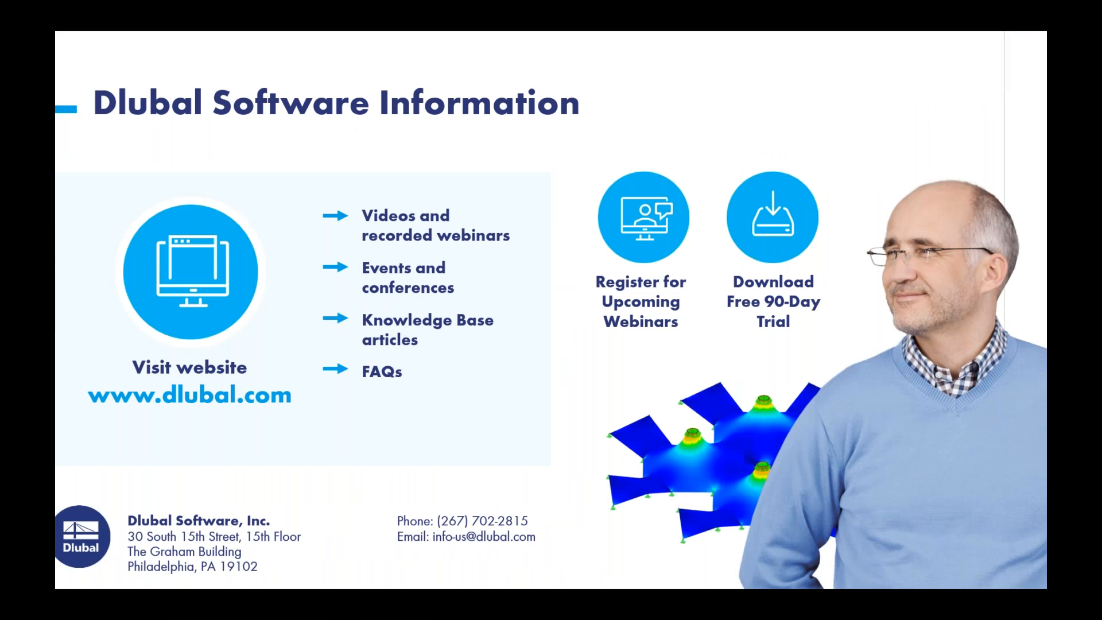